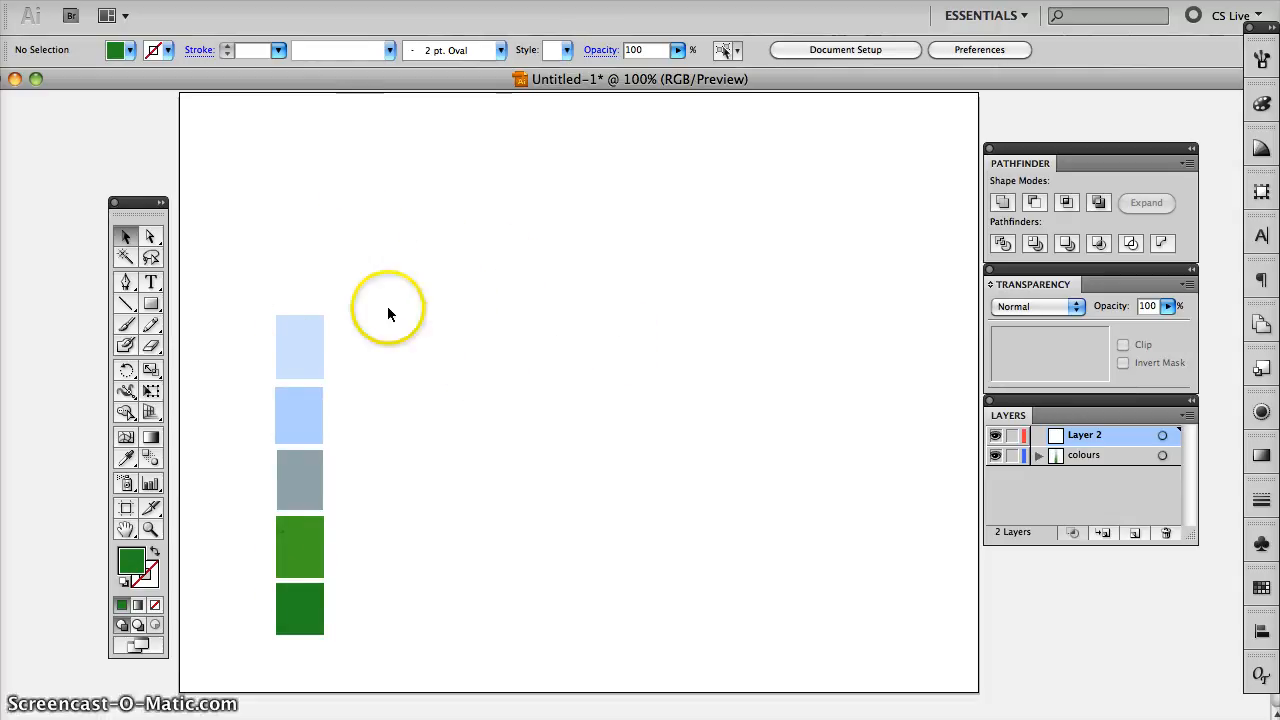
# - Sample the lightest blue swatch as the fill colour with the Eyedropper
pyautogui.click(150, 306)
pyautogui.moveTo(150, 310); pyautogui.dragTo(214, 351)
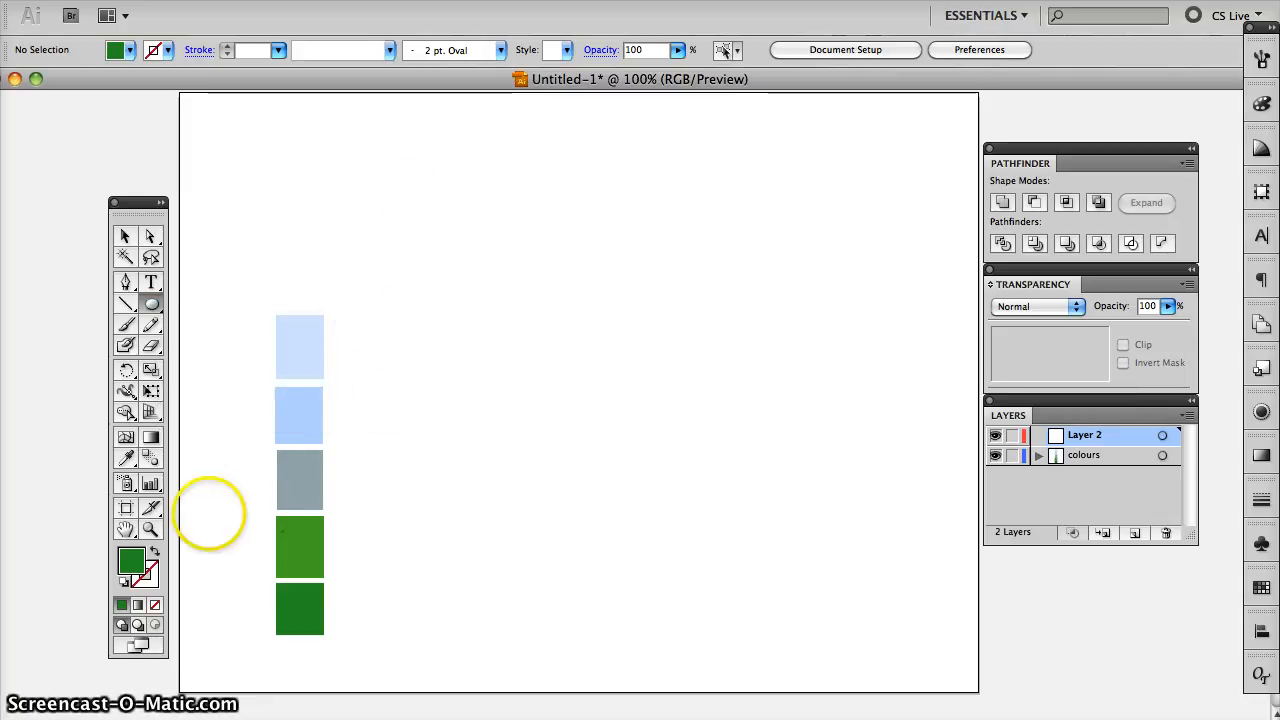
pyautogui.click(126, 457)
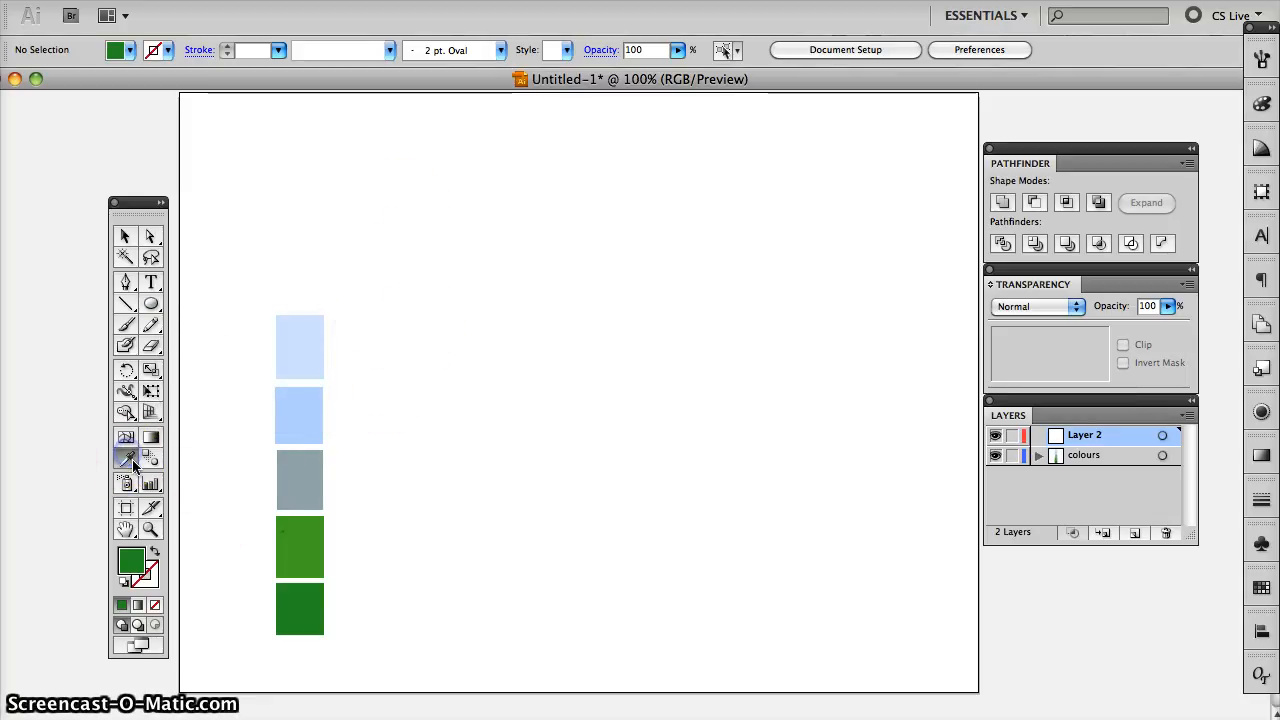
pyautogui.click(306, 349)
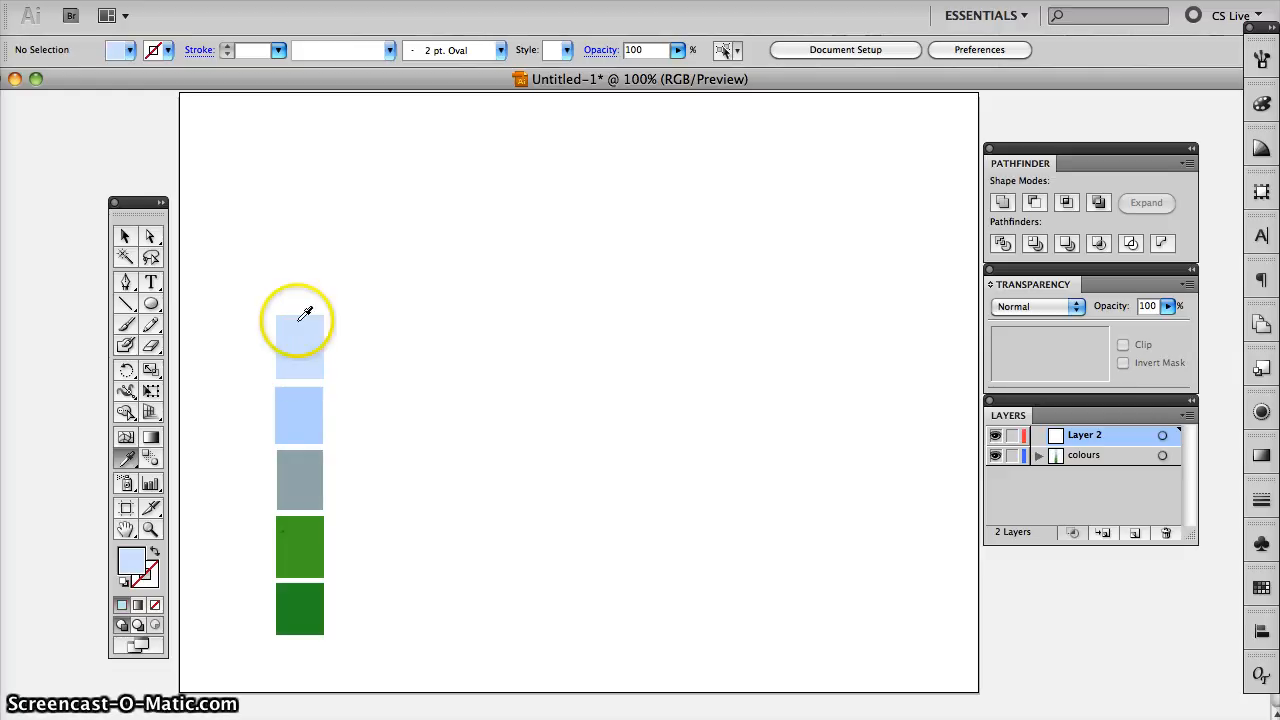
# - Set the stroke colour to black and its weight to 3 pt
pyautogui.click(148, 576)
pyautogui.doubleClick(150, 580)
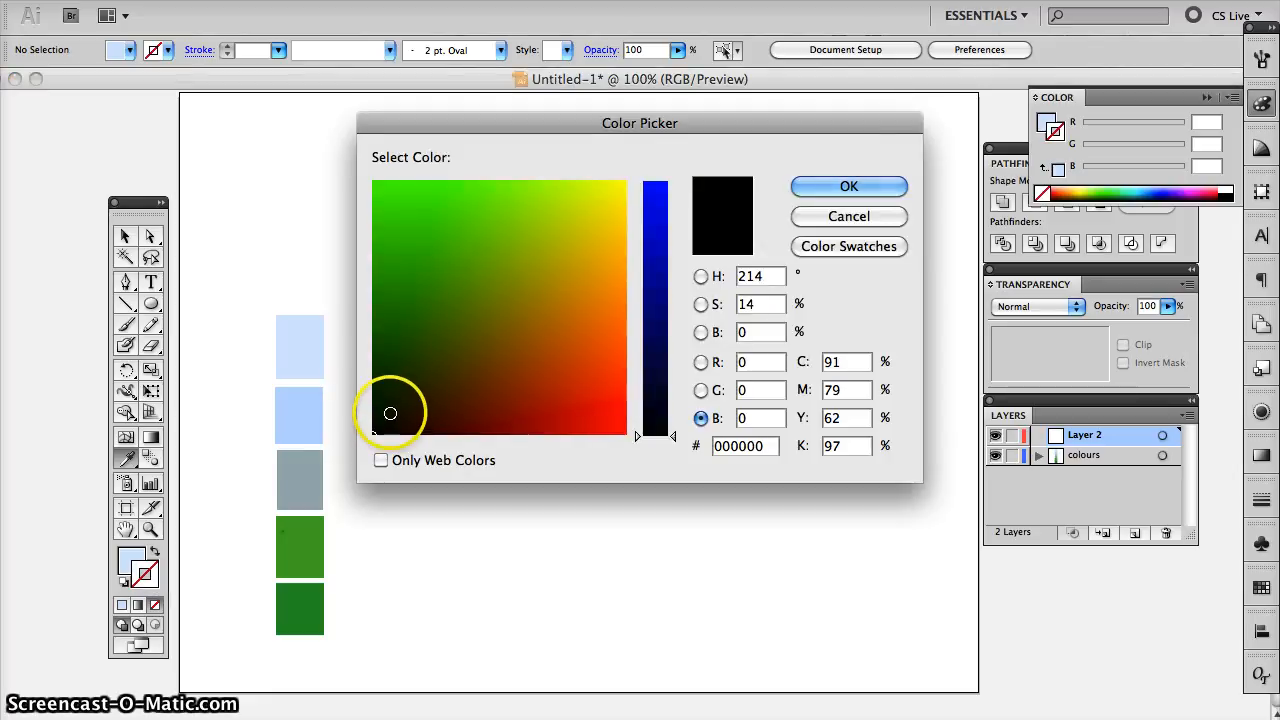
pyautogui.moveTo(391, 417); pyautogui.dragTo(372, 432)
pyautogui.click(847, 186)
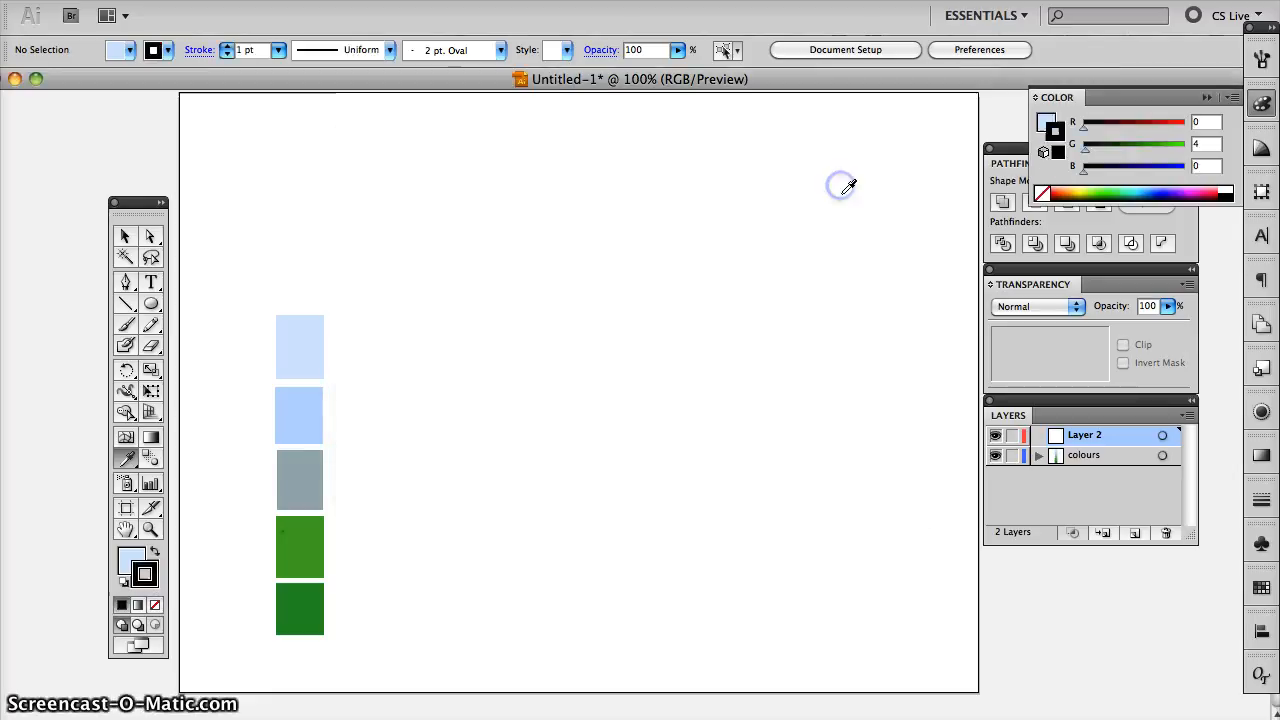
pyautogui.click(227, 47)
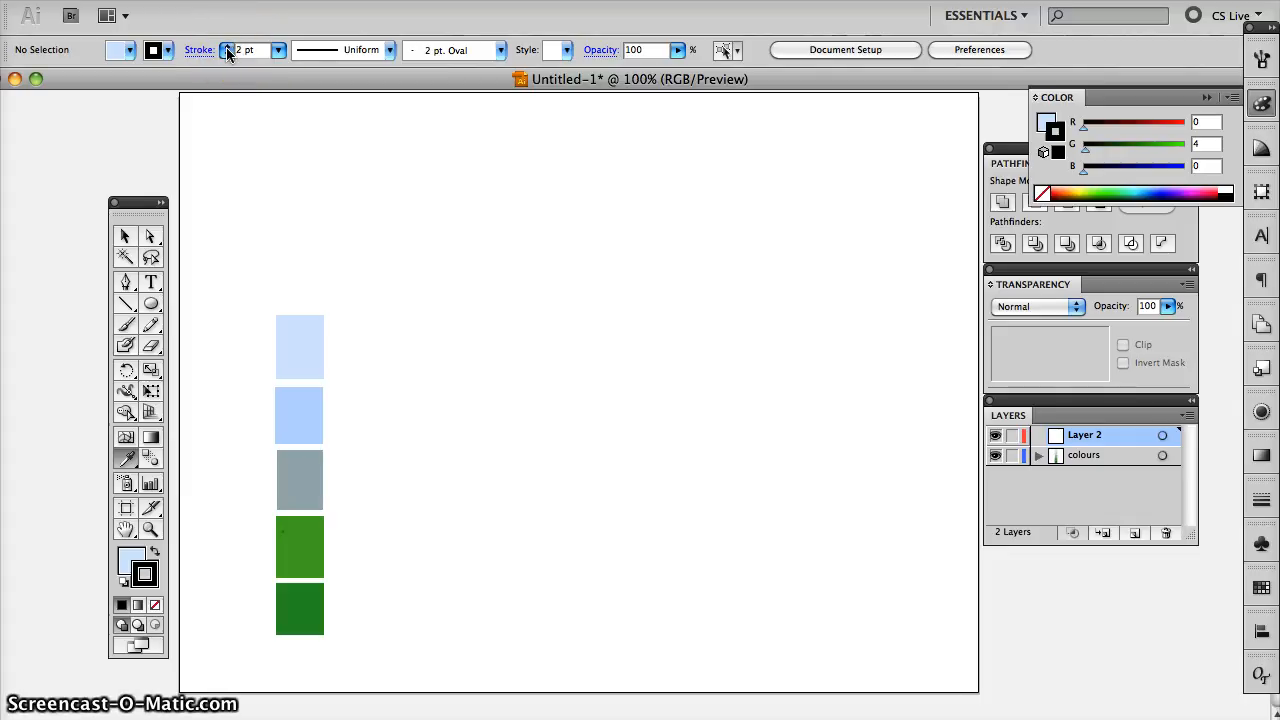
pyautogui.click(227, 46)
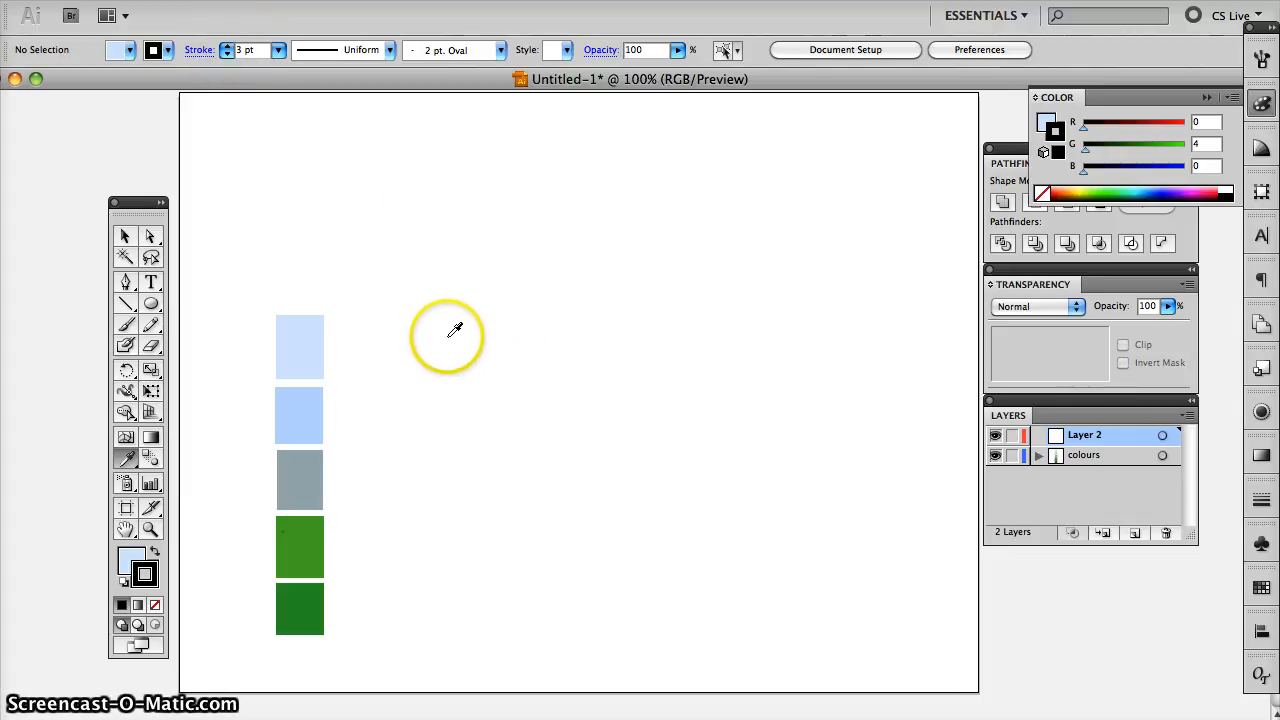
# - Draw a tall, upright ellipse on the artboard beside the colour swatches and deselect it
pyautogui.click(151, 304)
pyautogui.moveTo(462, 300); pyautogui.dragTo(640, 557)
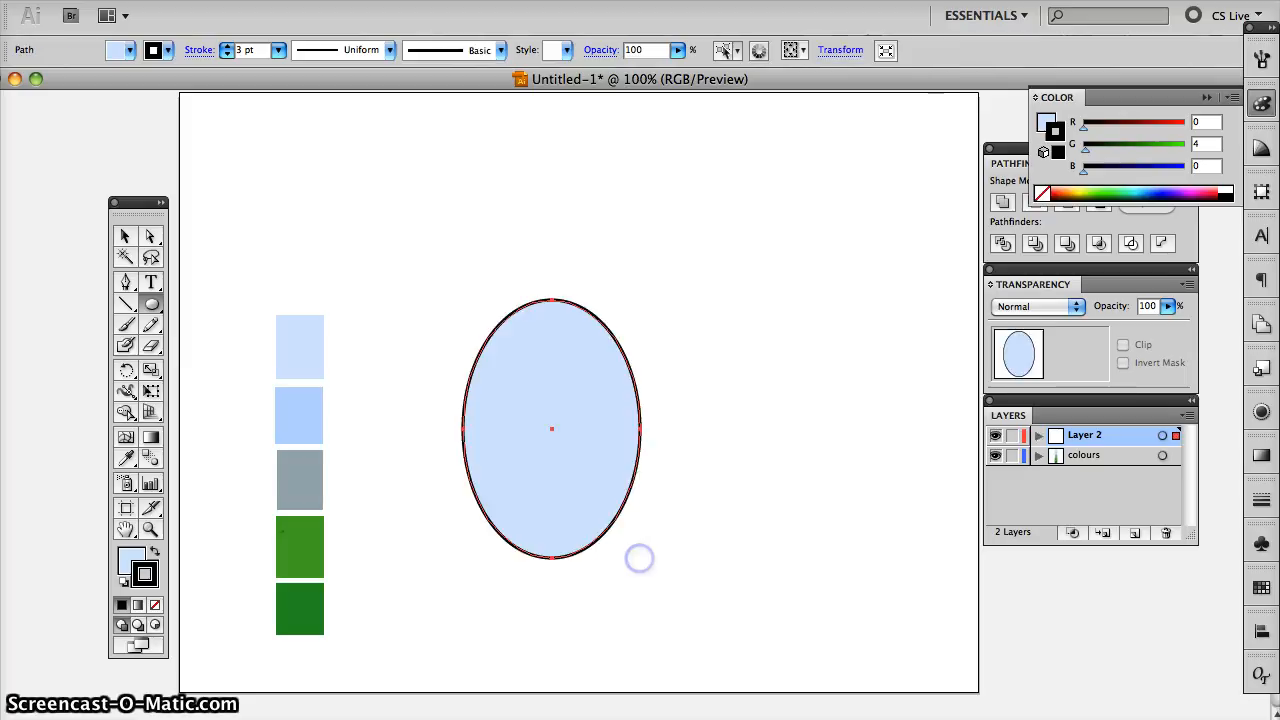
pyautogui.click(122, 236)
pyautogui.click(404, 285)
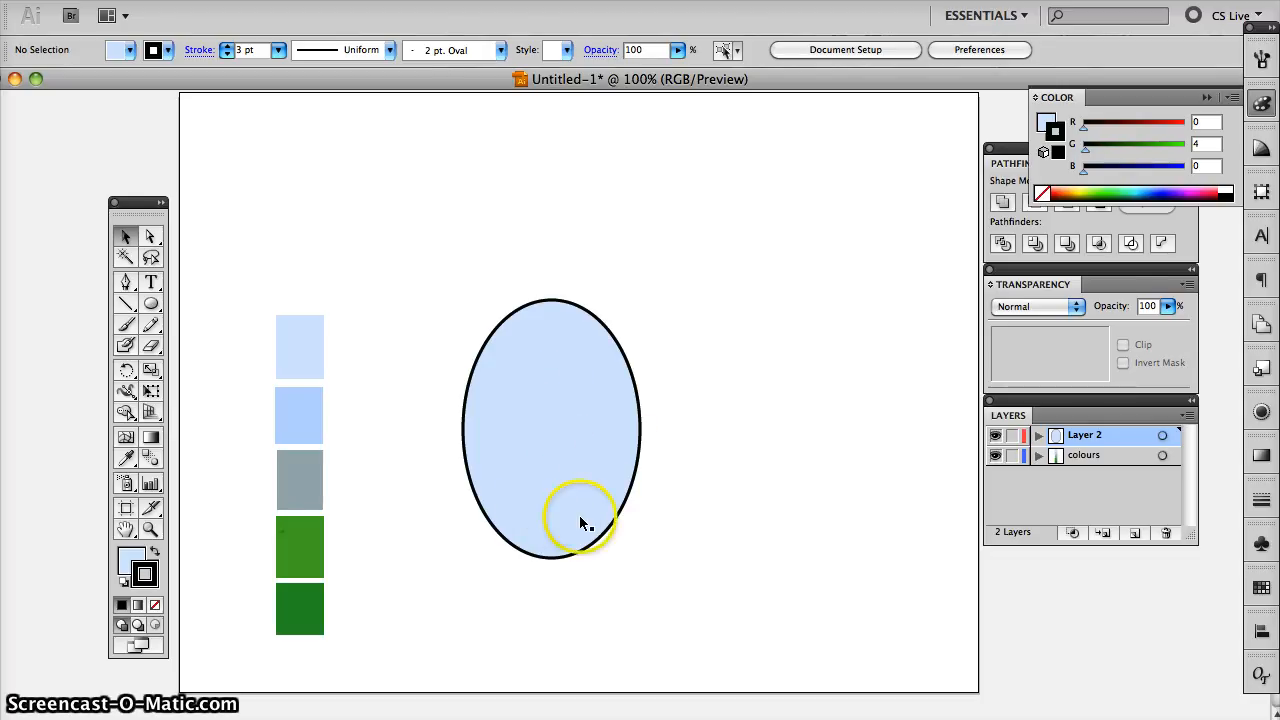
# - Duplicate the ellipse twice and arrange the three ellipses side by side in a row
pyautogui.click(532, 420)
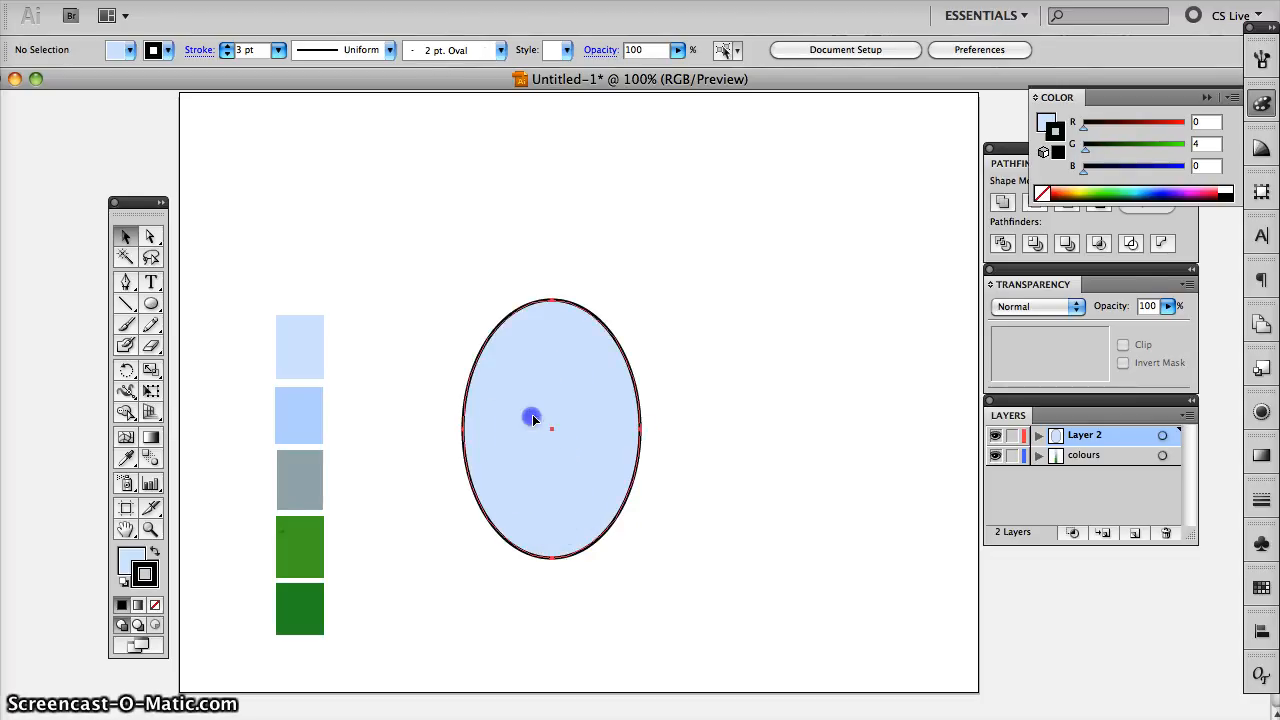
pyautogui.moveTo(523, 405); pyautogui.dragTo(826, 417)
pyautogui.moveTo(687, 411); pyautogui.dragTo(680, 397)
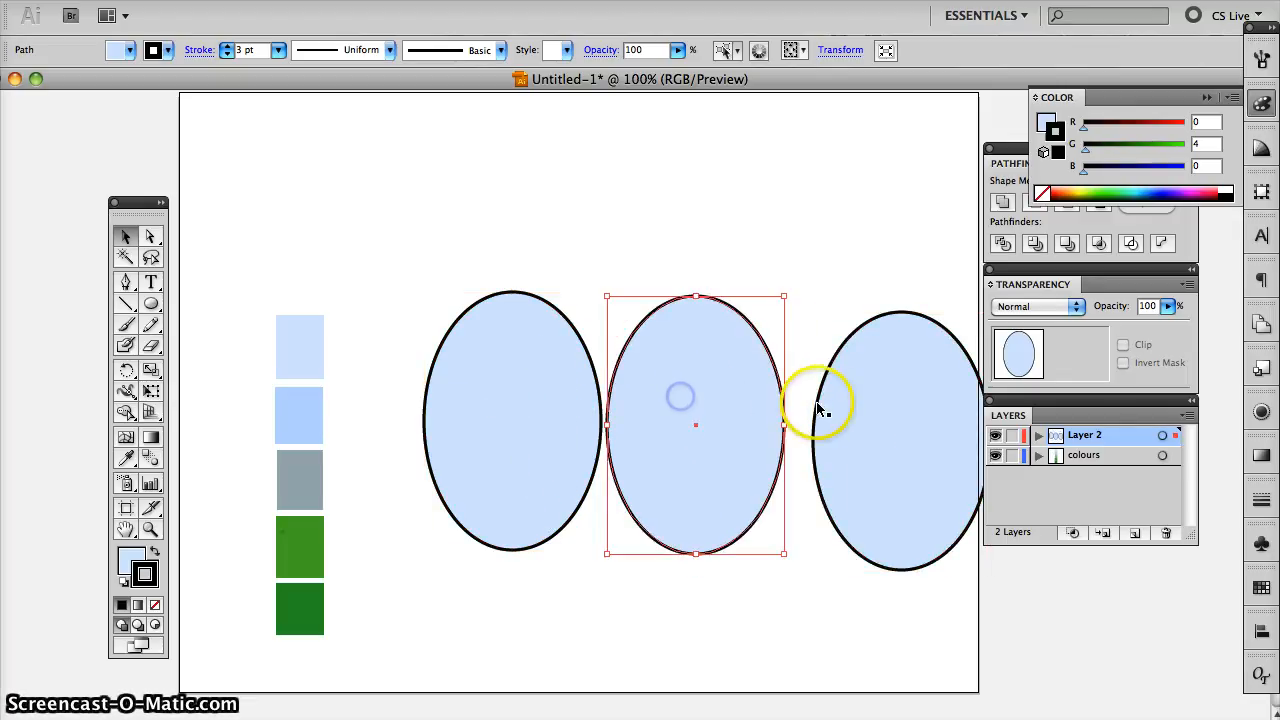
pyautogui.moveTo(823, 398); pyautogui.dragTo(803, 380)
pyautogui.click(782, 268)
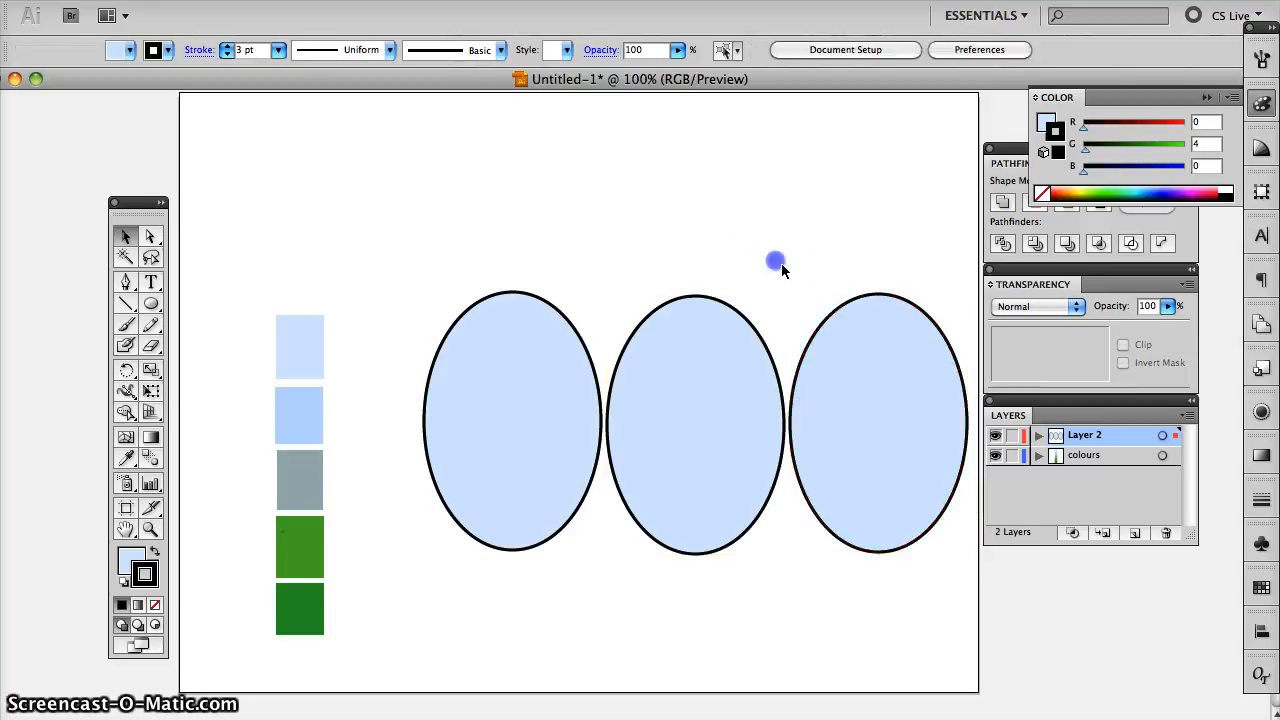
# - Recolour the middle ellipse with the second, darker blue swatch using the Eyedropper
pyautogui.click(665, 377)
pyautogui.click(126, 458)
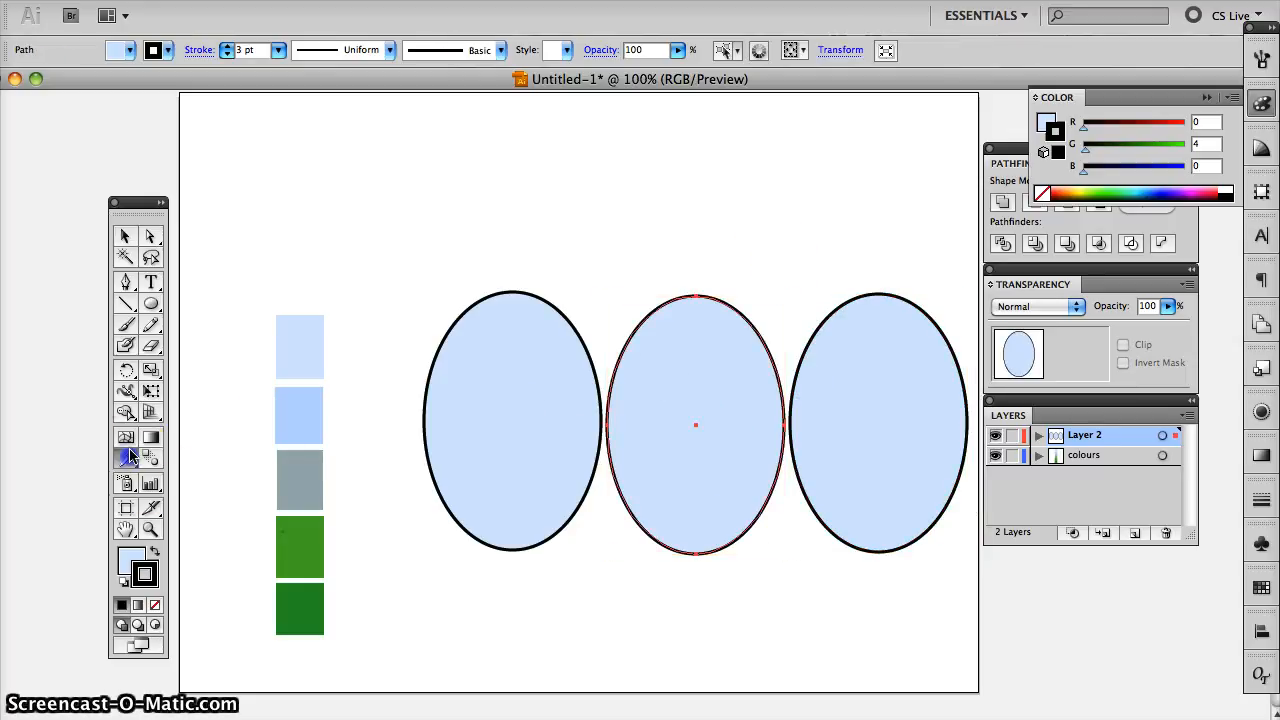
pyautogui.click(302, 412)
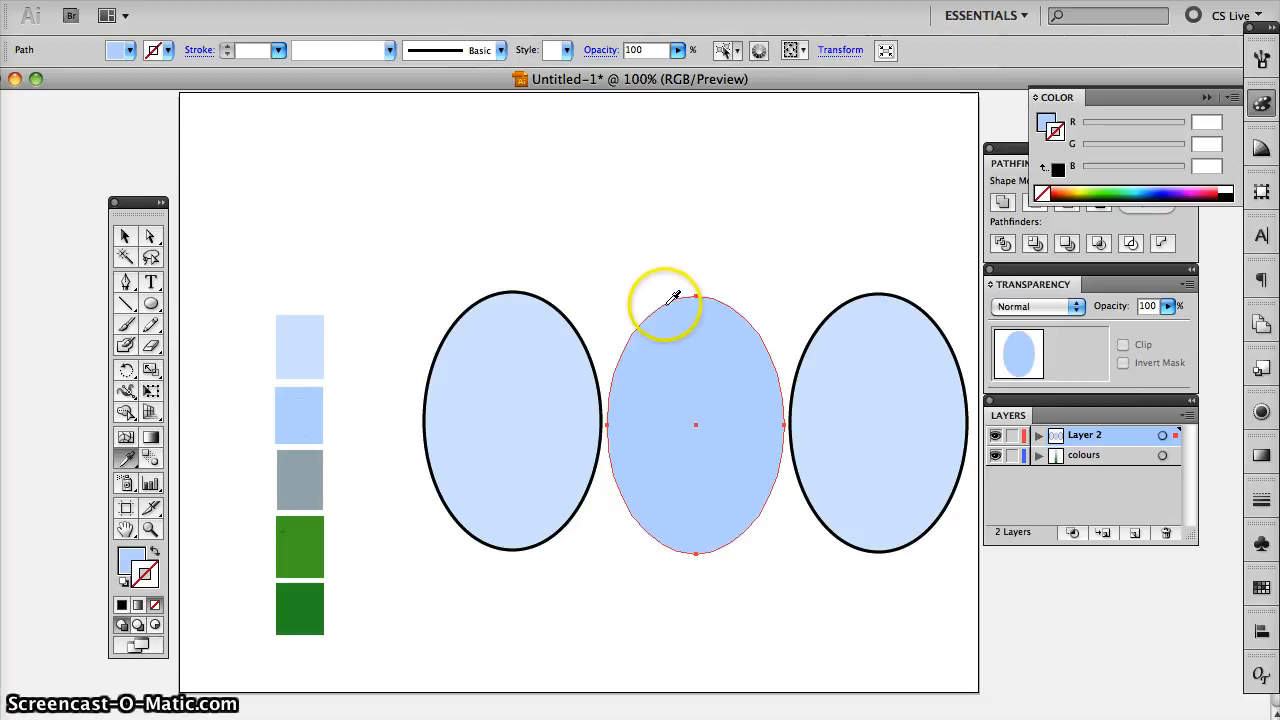
pyautogui.click(125, 236)
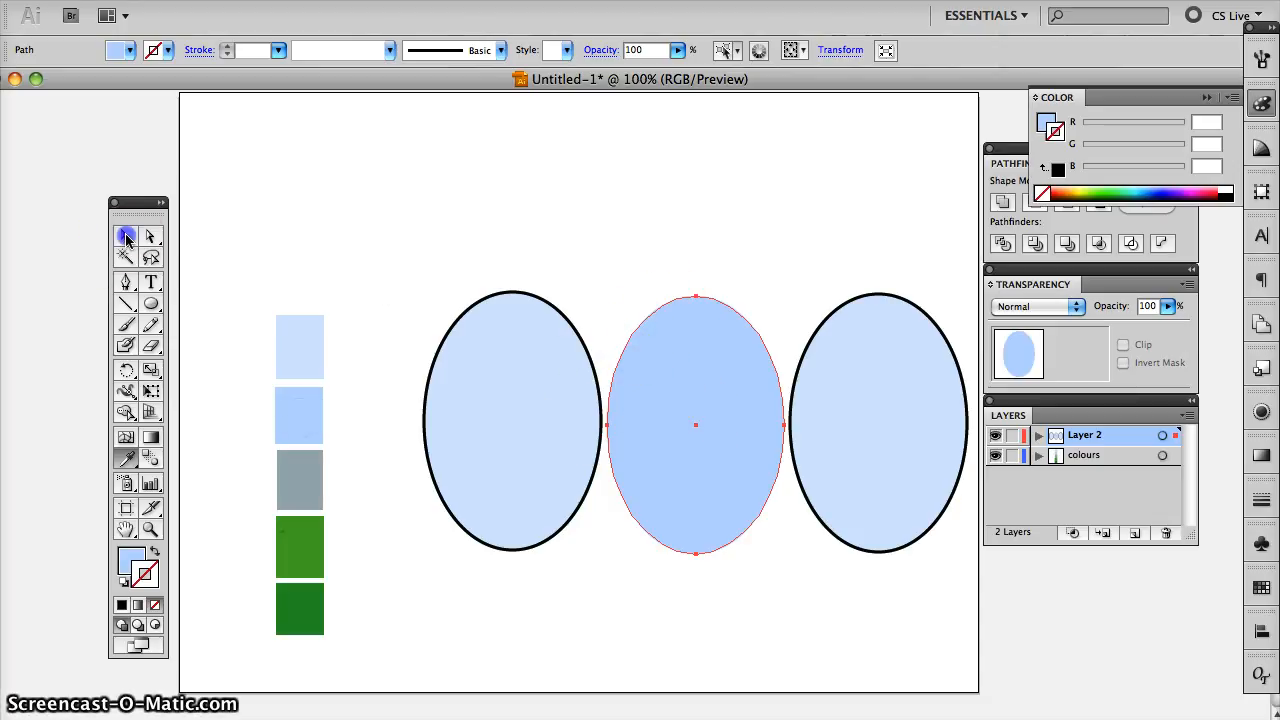
pyautogui.click(622, 214)
# - Move the darker ellipse down, overlap it with the outlined third ellipse offset up and to the left, and widen that front ellipse slightly
pyautogui.moveTo(683, 435); pyautogui.dragTo(762, 547)
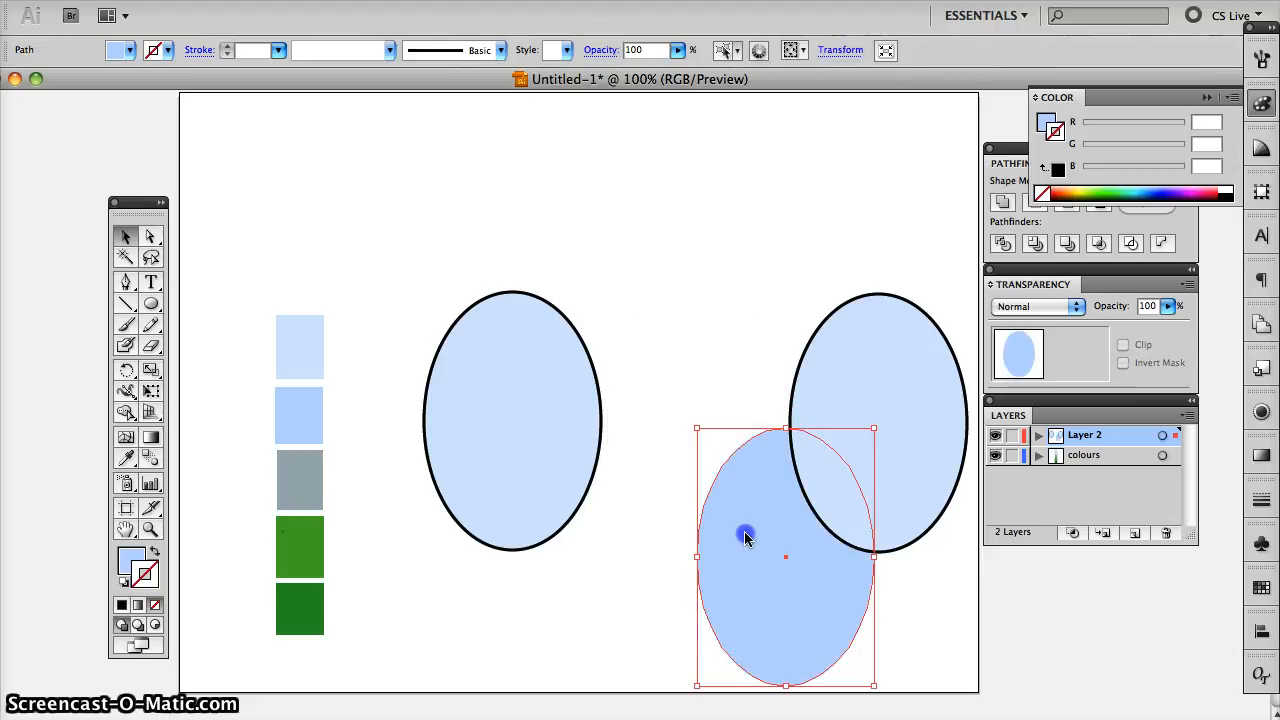
pyautogui.click(758, 368)
pyautogui.moveTo(877, 386); pyautogui.dragTo(801, 513)
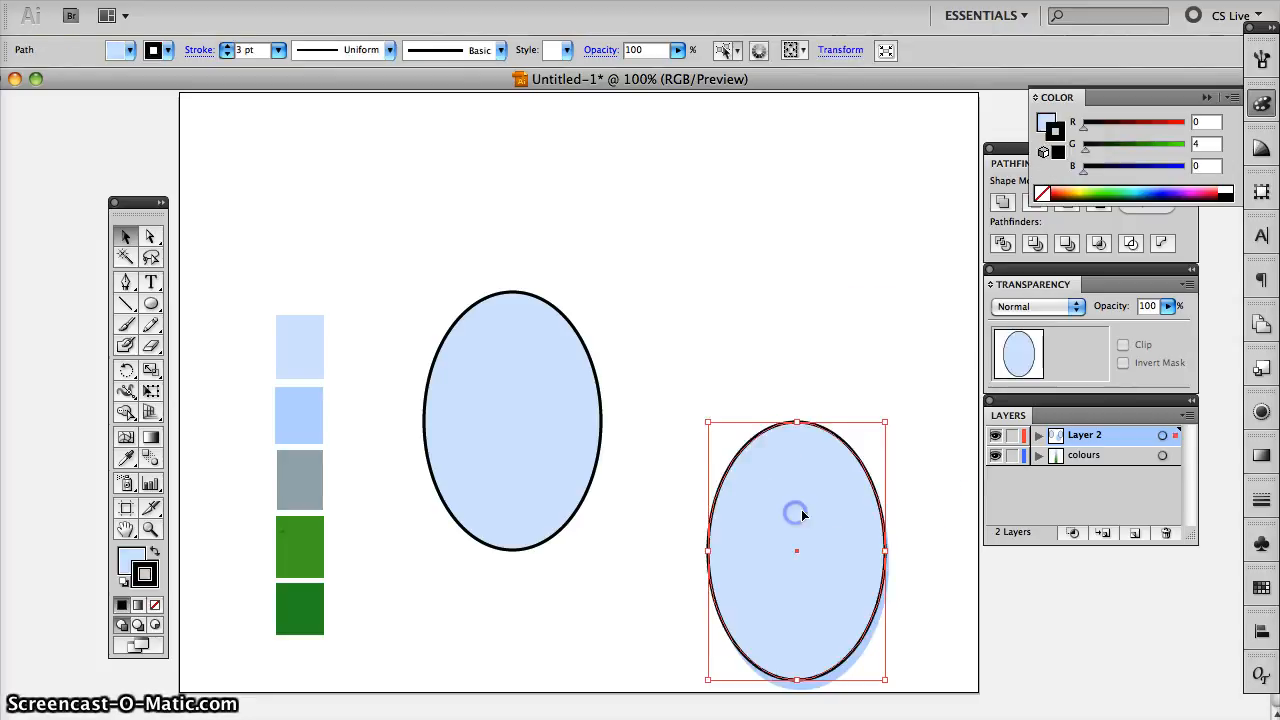
pyautogui.moveTo(888, 550); pyautogui.dragTo(834, 551)
pyautogui.click(918, 570)
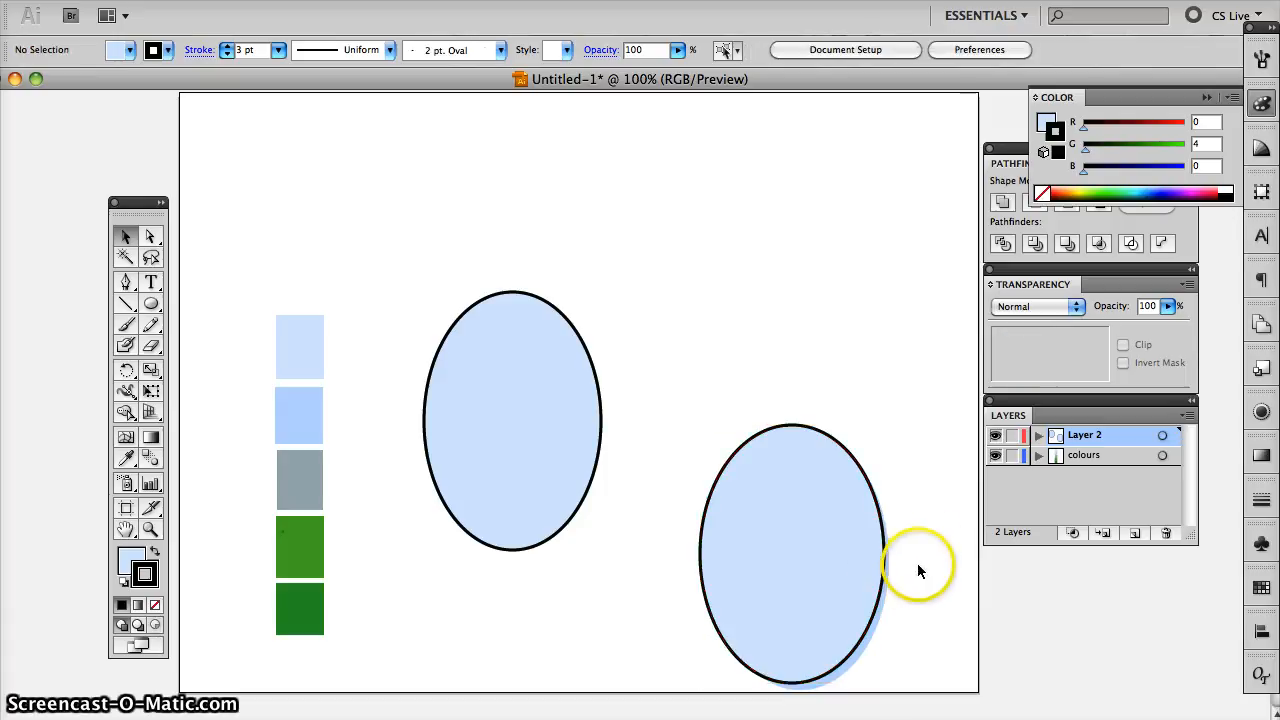
# - Select both overlapping ellipses and subtract the front one with Minus Front to cut a crescent
pyautogui.click(866, 644)
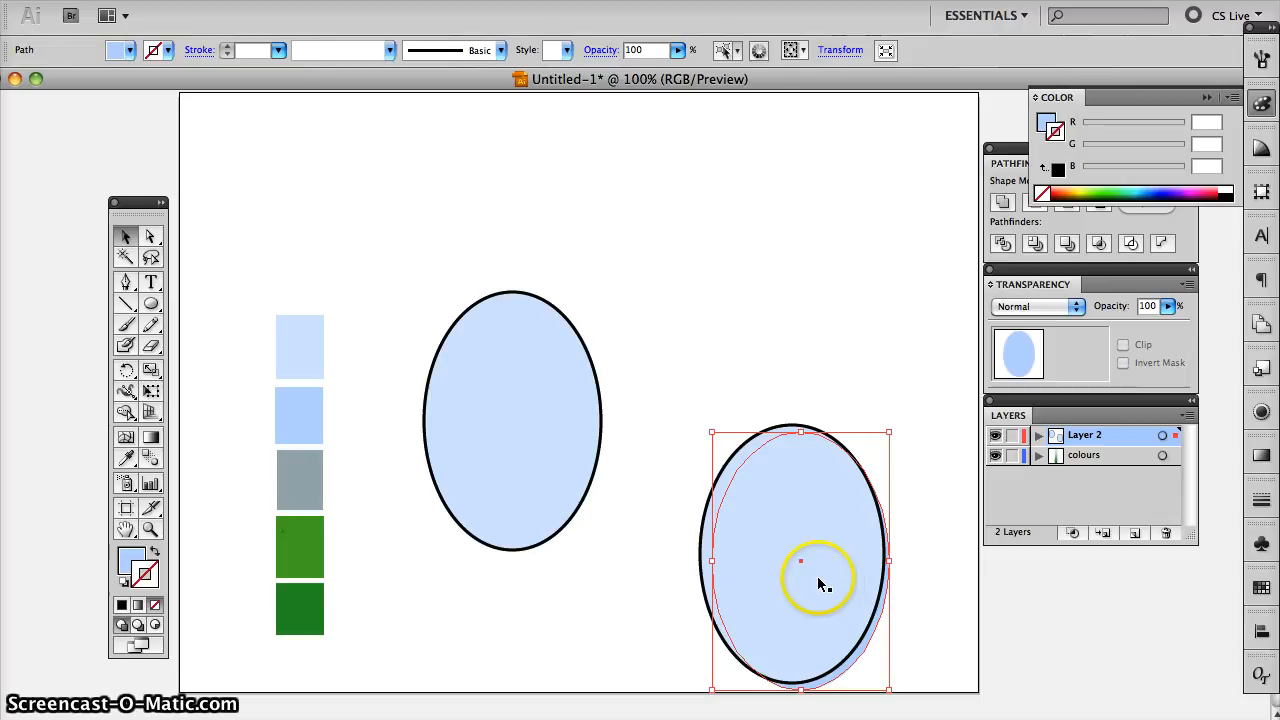
pyautogui.keyDown('shift'); pyautogui.click(766, 482); pyautogui.keyUp('shift')
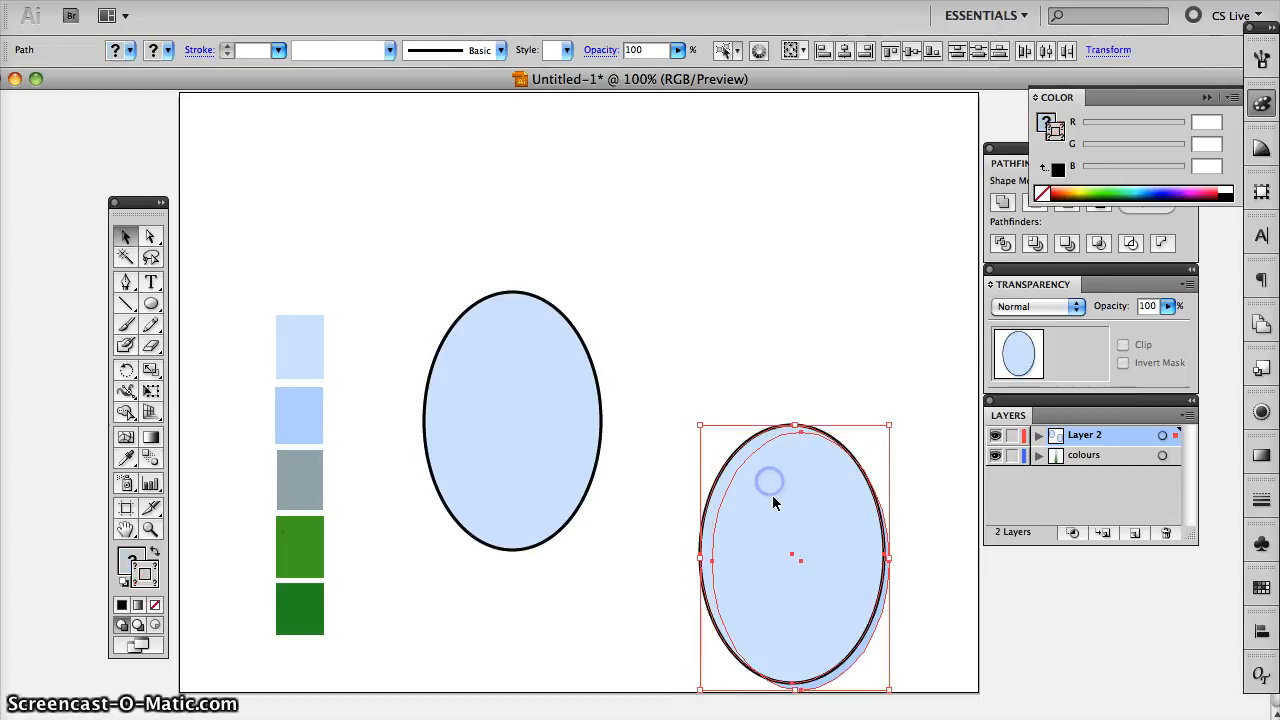
pyautogui.click(819, 576)
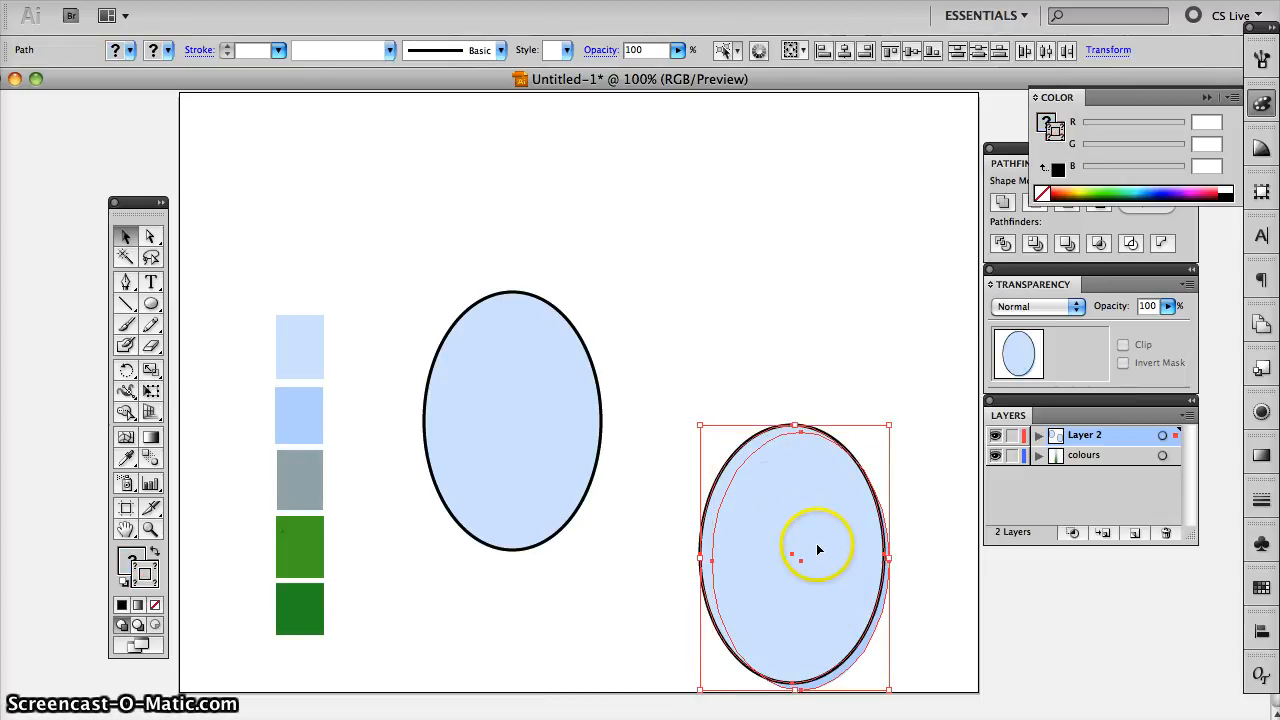
pyautogui.click(1014, 163)
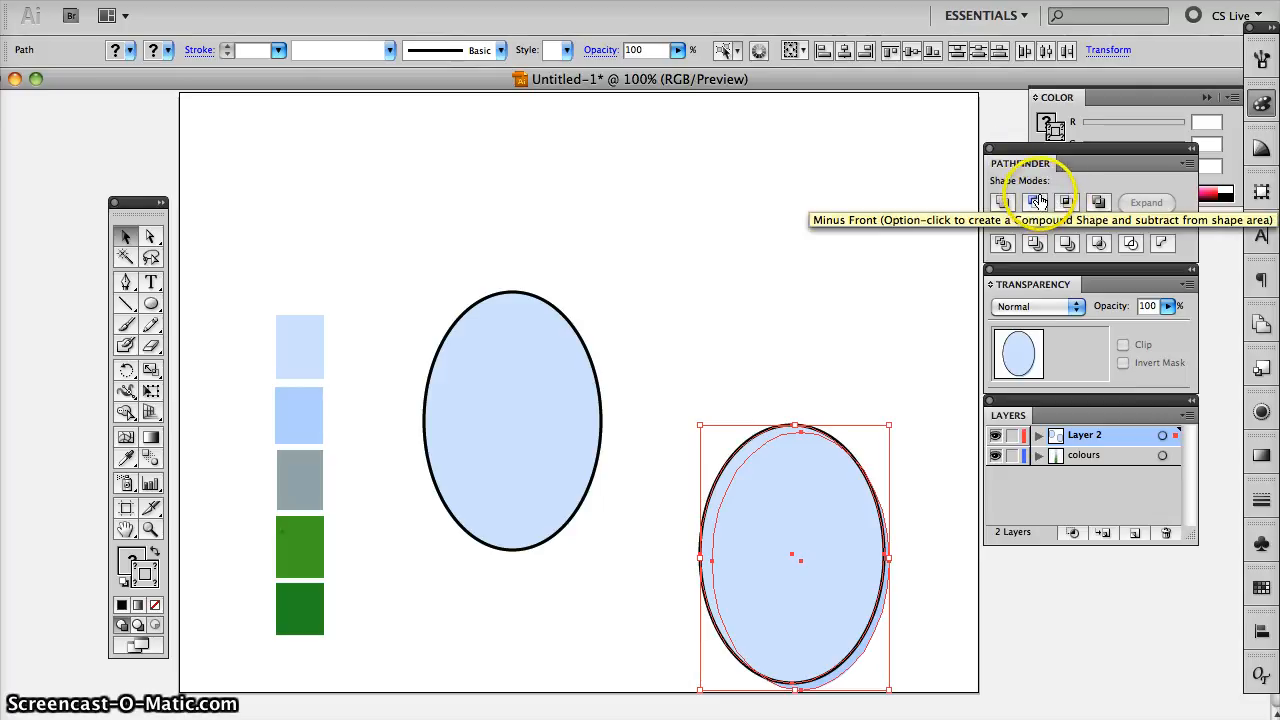
pyautogui.click(1035, 203)
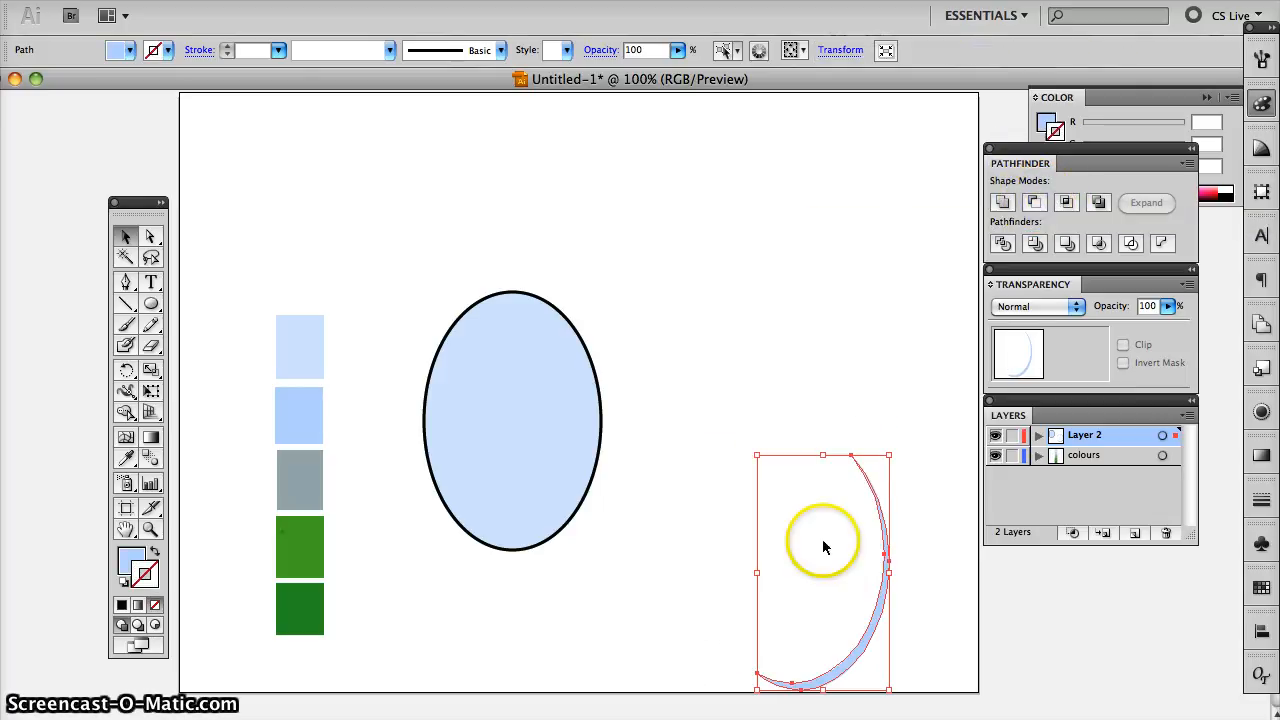
# - Move the darker blue crescent onto the lower right edge of the remaining ellipse as shading
pyautogui.click(923, 566)
pyautogui.moveTo(877, 613); pyautogui.dragTo(588, 475)
pyautogui.click(624, 520)
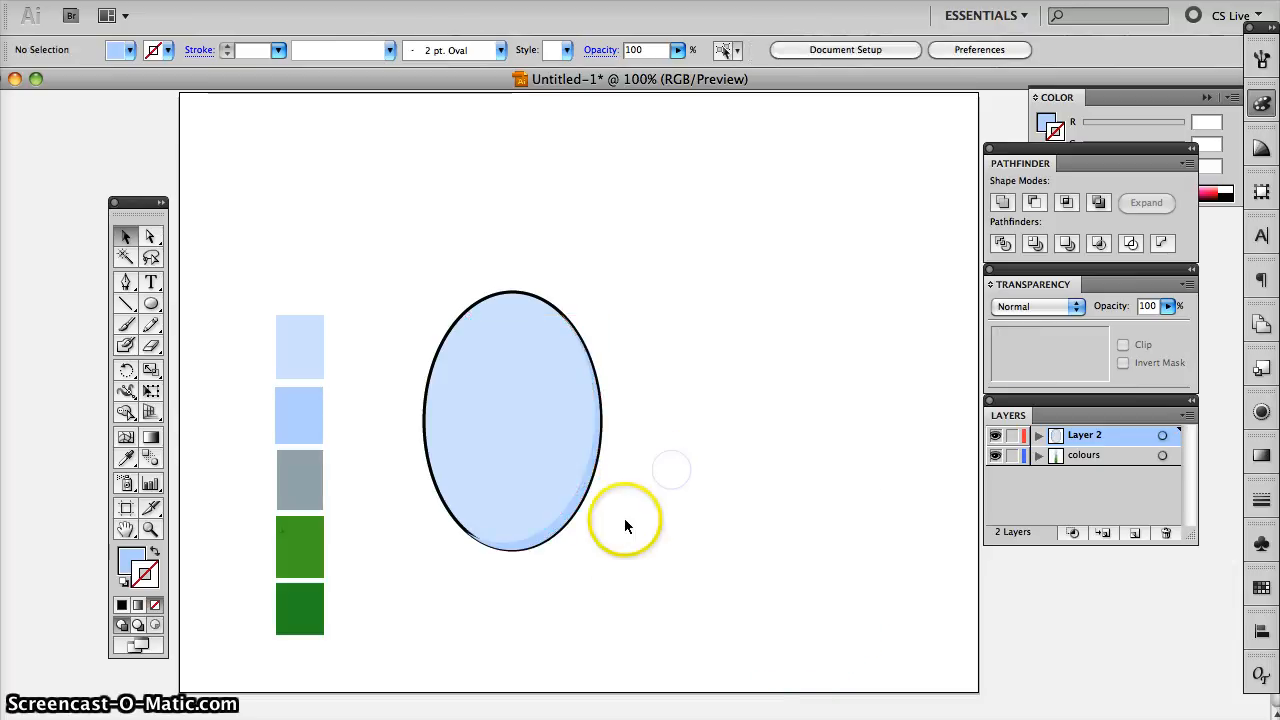
# - Nudge the shading crescent into line with the inside of the ellipse's lower right outline
pyautogui.click(565, 522)
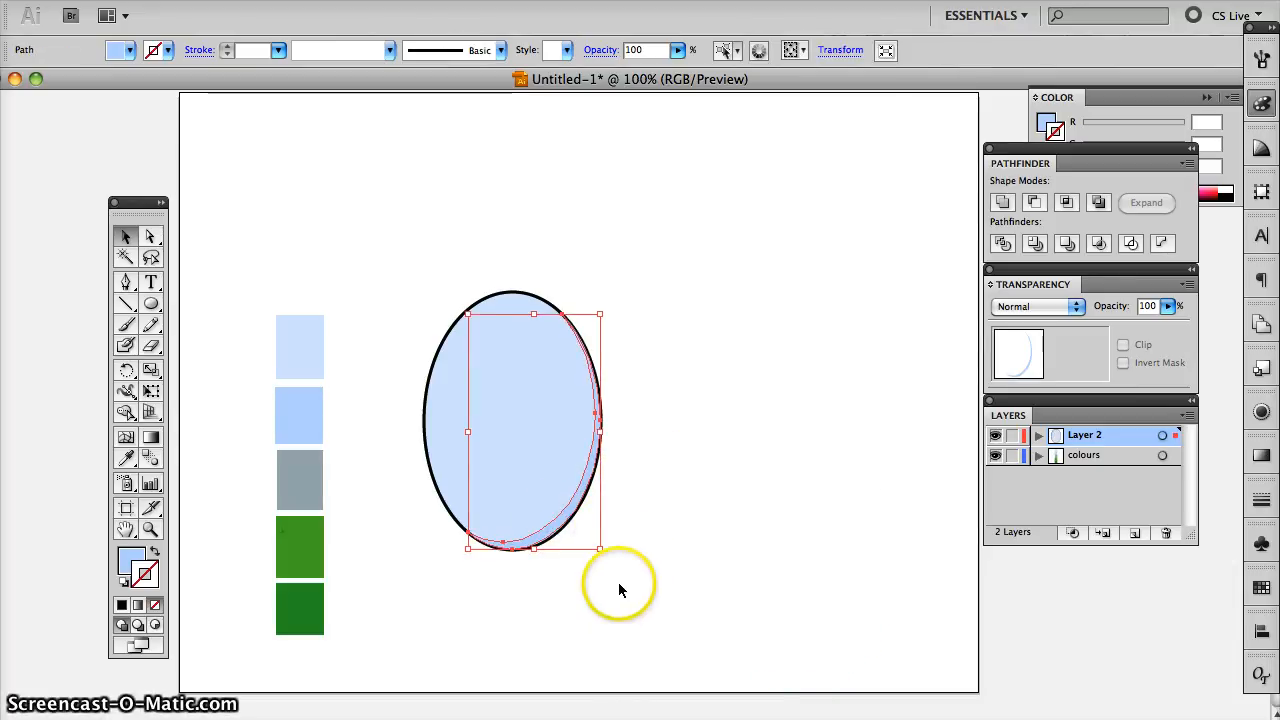
pyautogui.click(662, 582)
pyautogui.click(546, 527)
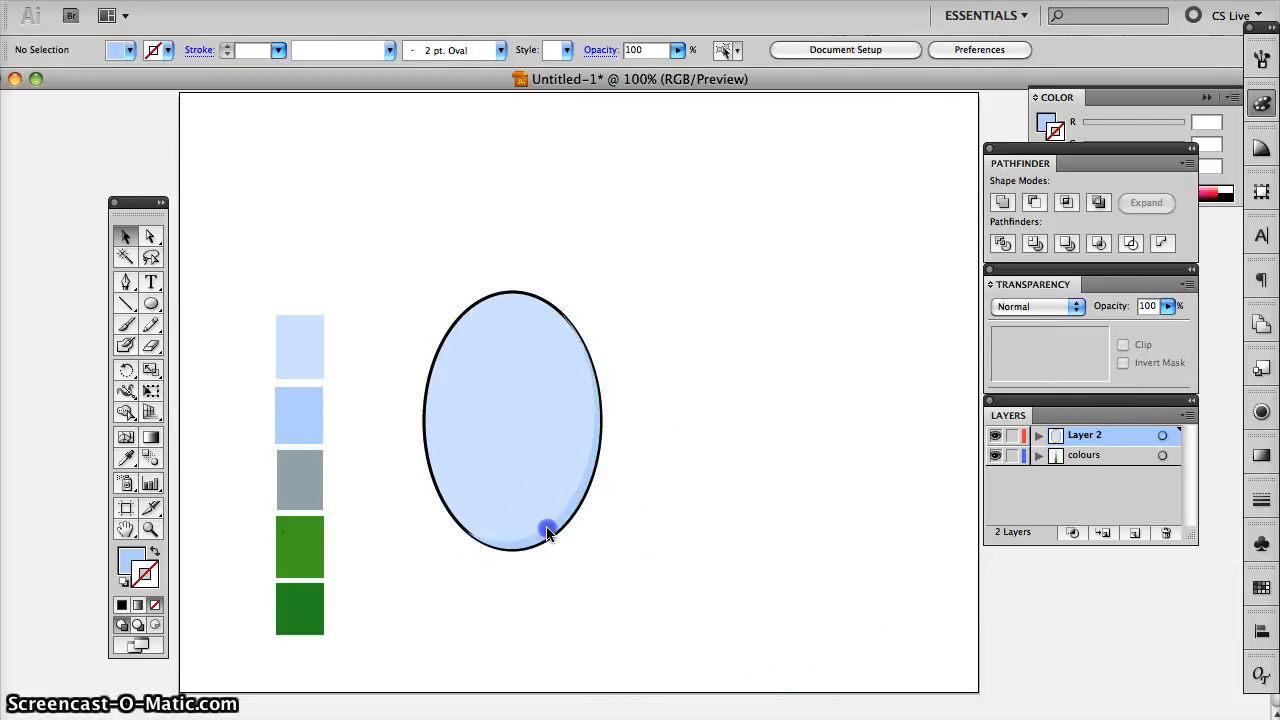
pyautogui.click(612, 536)
pyautogui.click(552, 533)
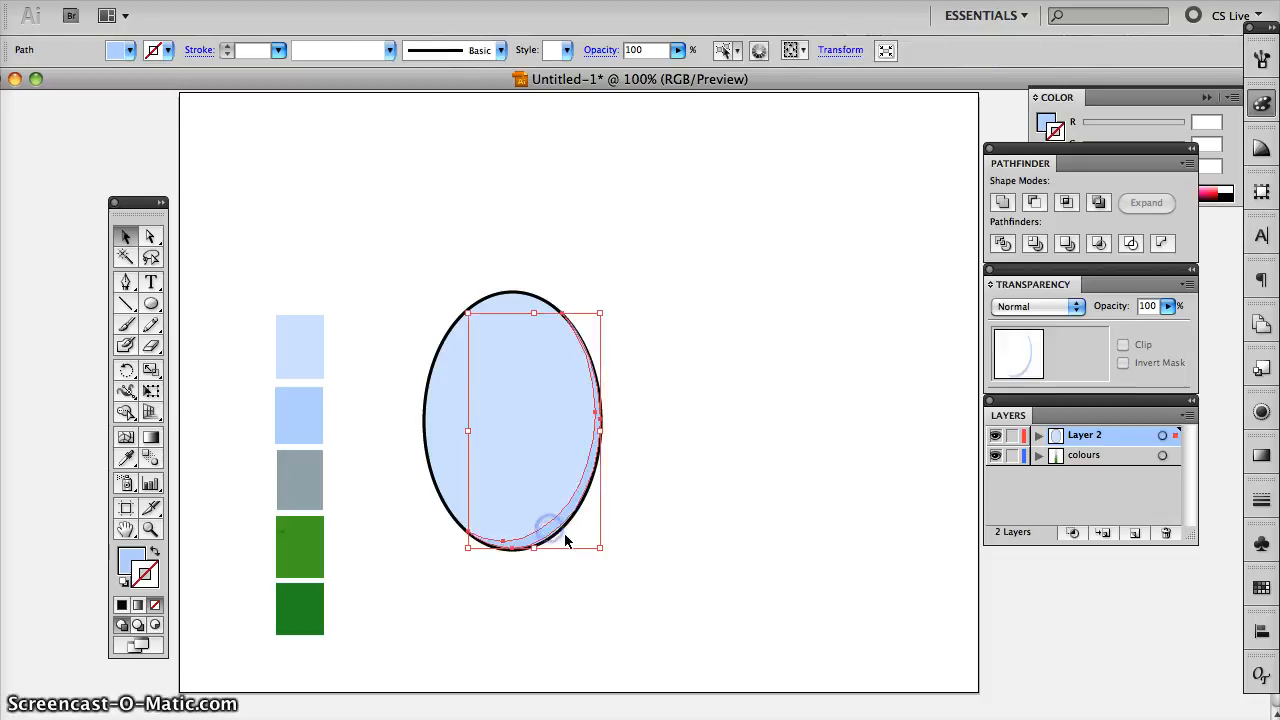
pyautogui.click(604, 526)
pyautogui.click(580, 488)
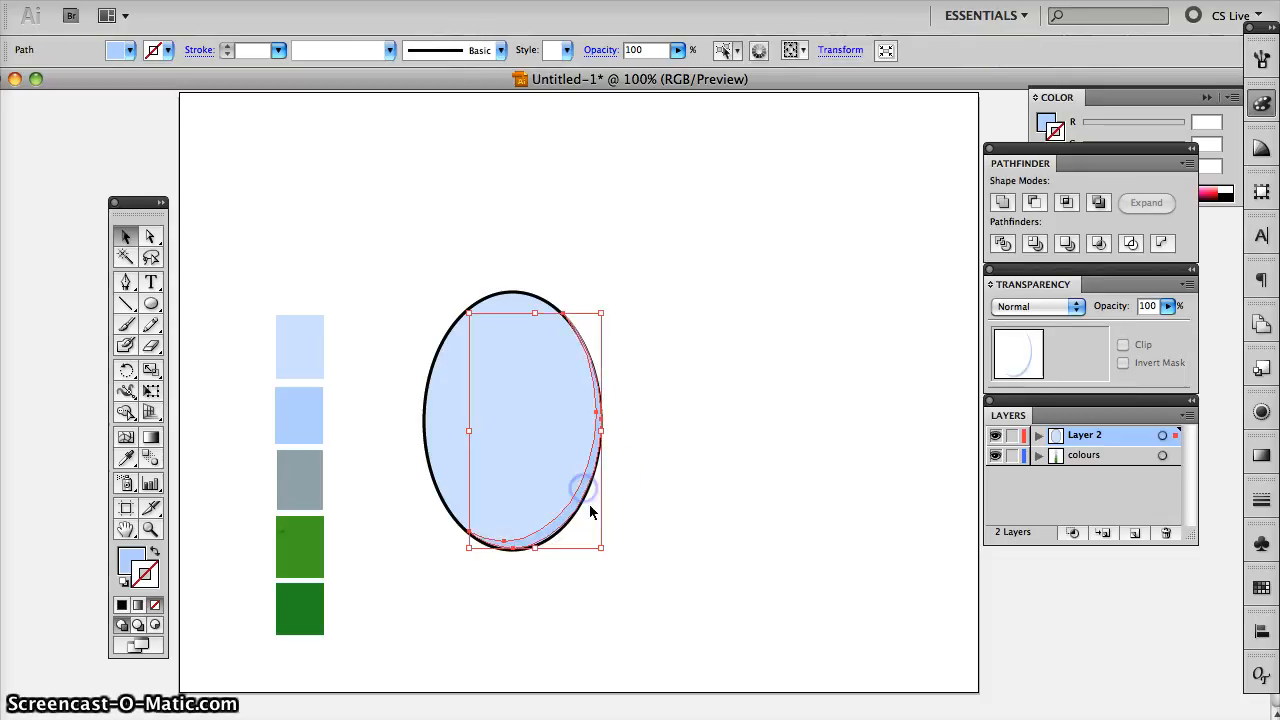
pyautogui.click(640, 491)
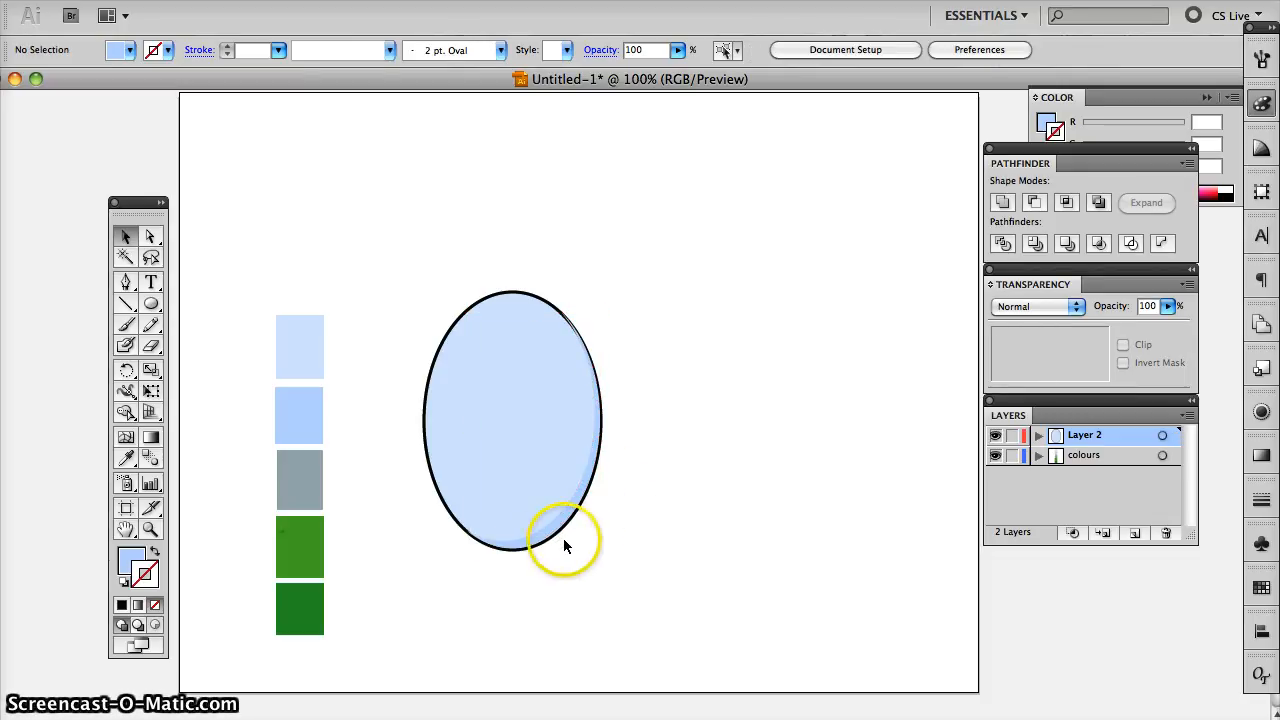
pyautogui.click(597, 449)
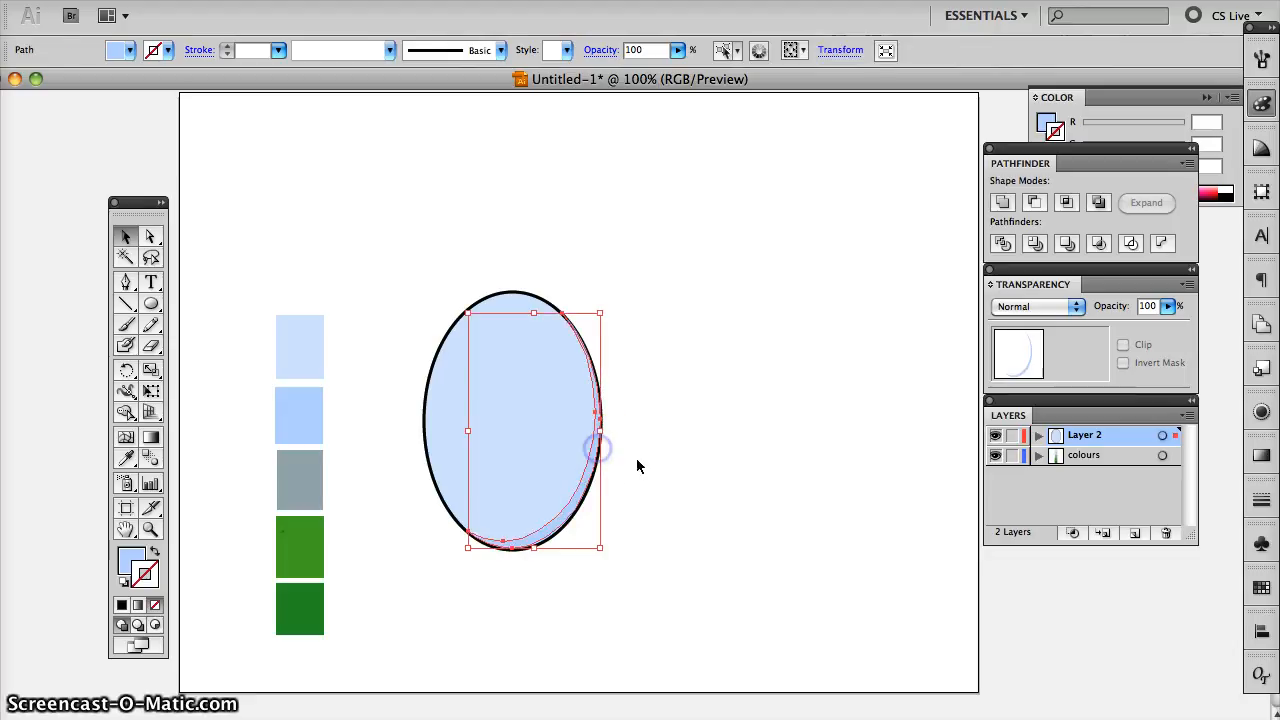
pyautogui.click(640, 460)
pyautogui.click(593, 432)
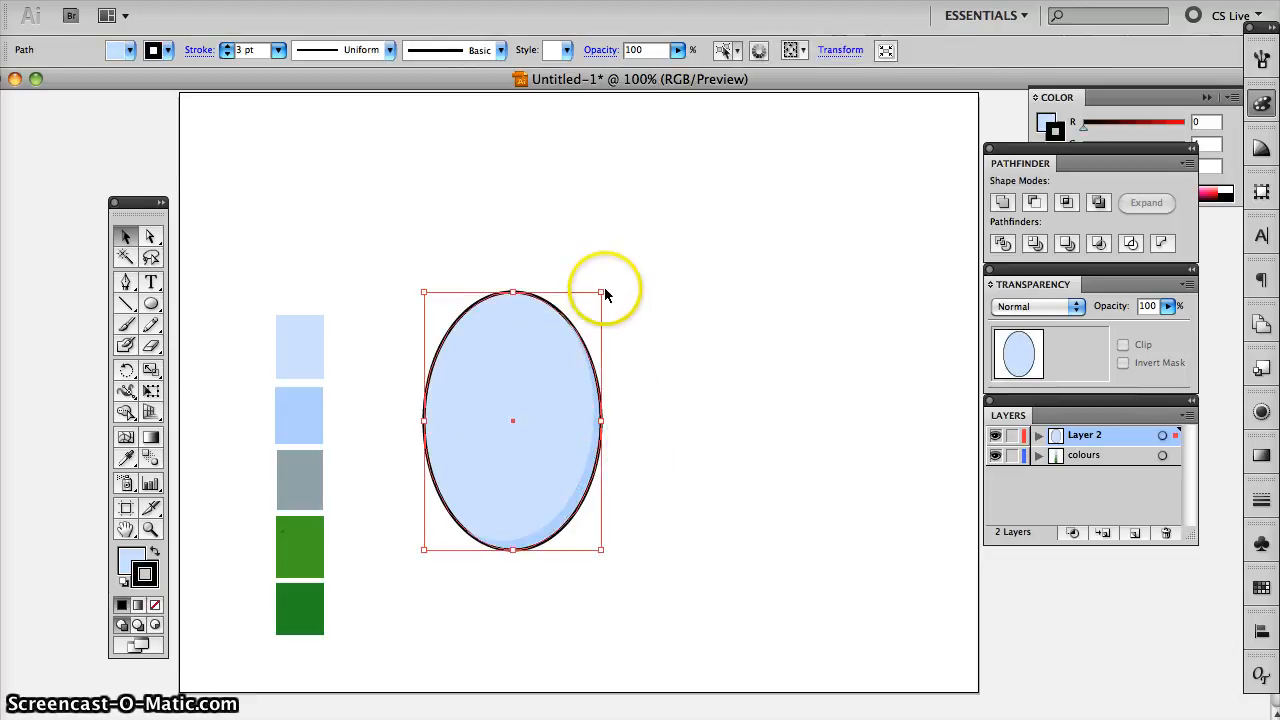
pyautogui.moveTo(601, 291); pyautogui.dragTo(600, 294)
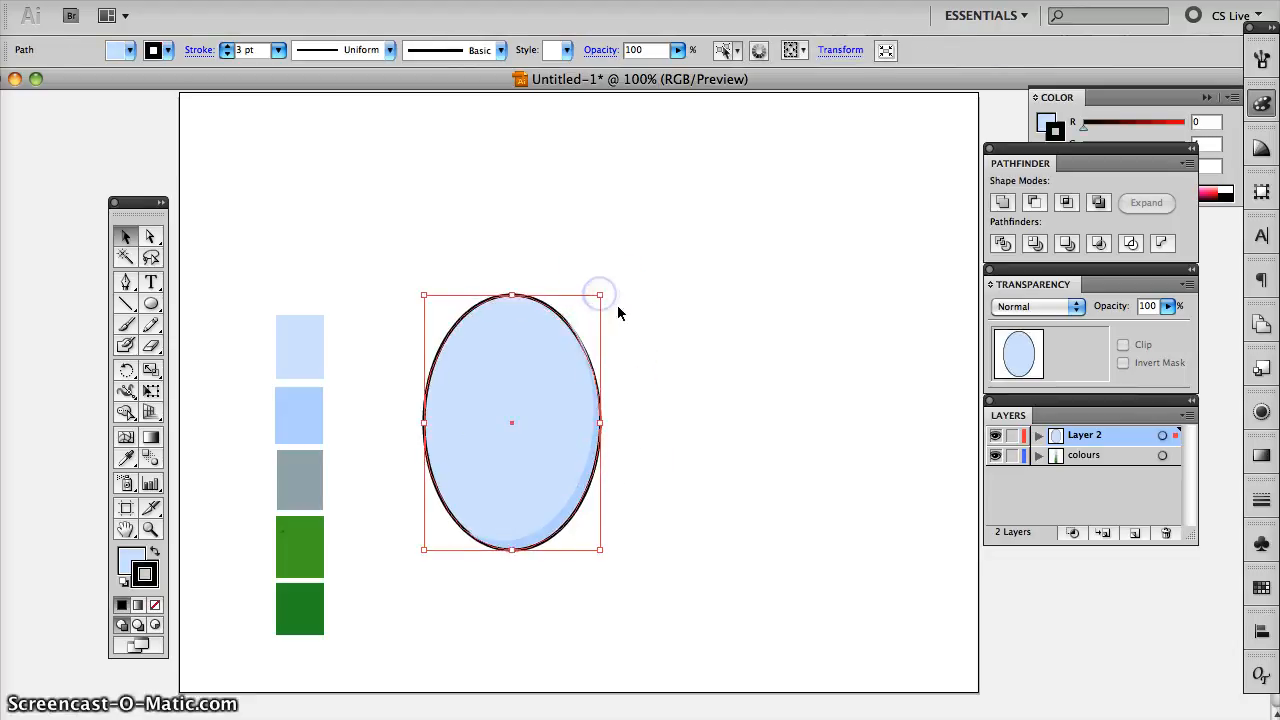
pyautogui.hotkey('ctrl', 'z')
# - Adjust the upper right corner of the shading crescent to fit the ellipse's edge, and lock Layer 2
pyautogui.click(590, 401)
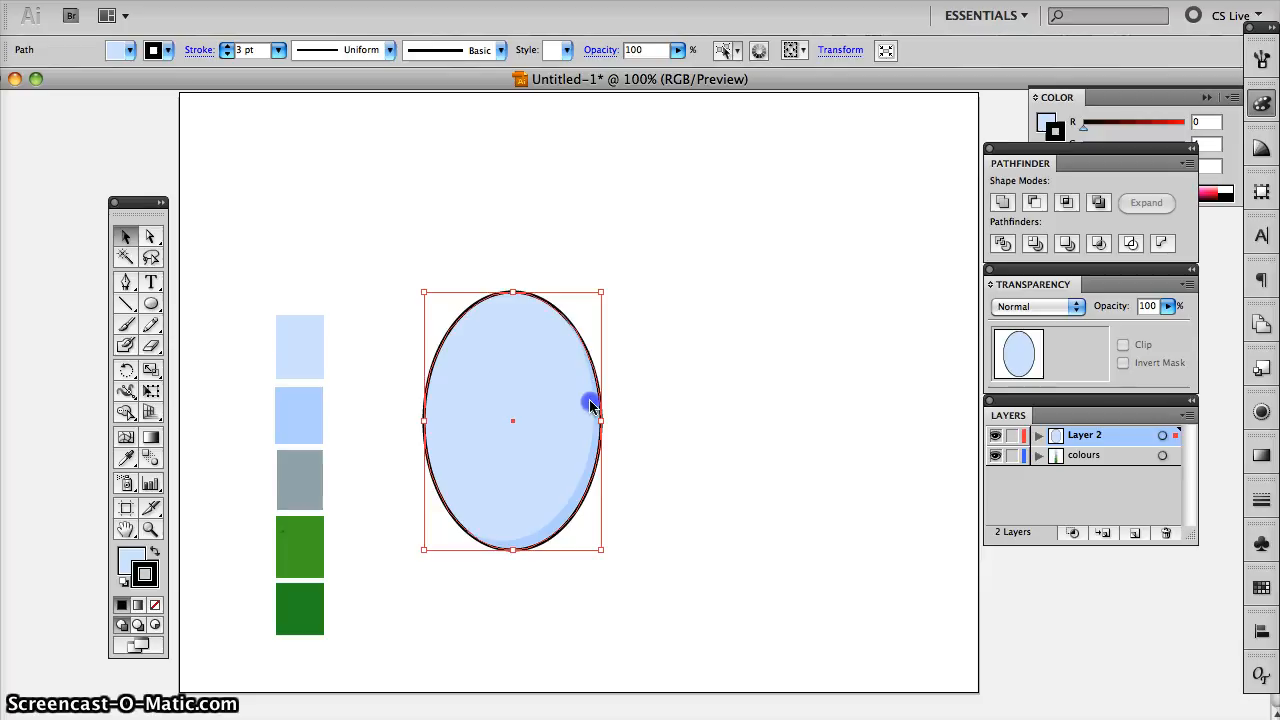
pyautogui.moveTo(600, 309); pyautogui.dragTo(598, 317)
pyautogui.click(667, 354)
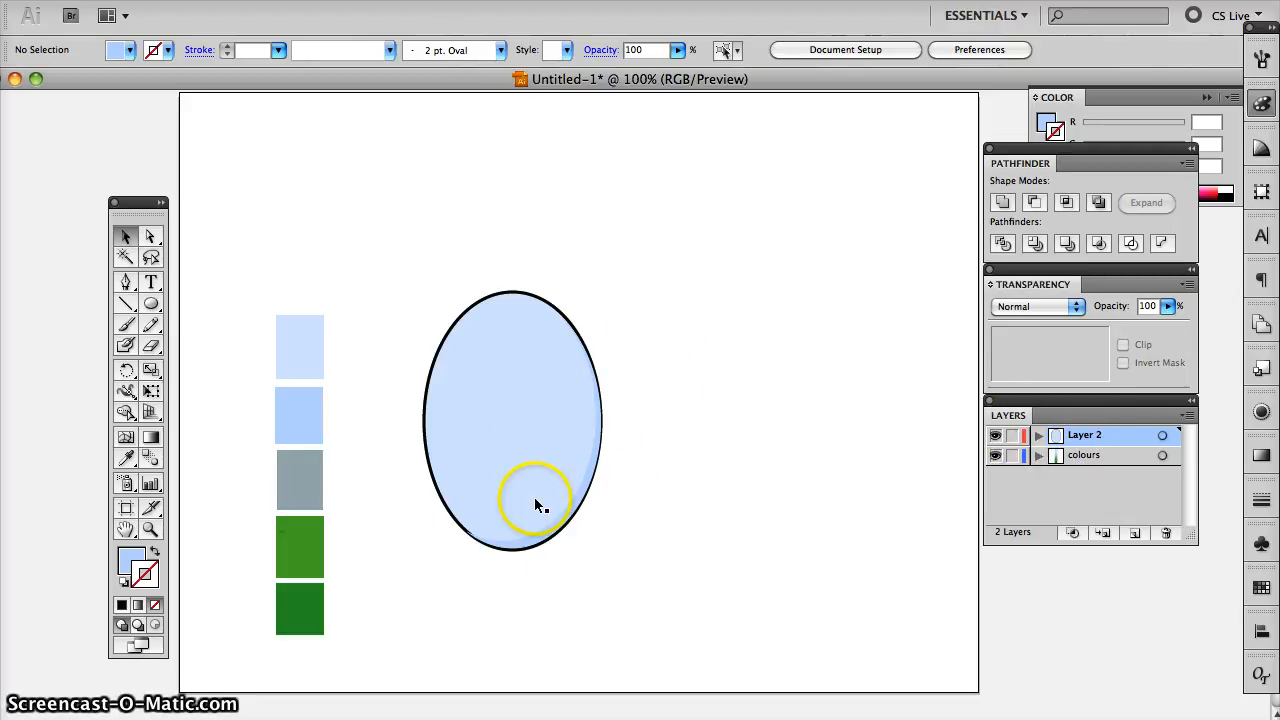
pyautogui.click(1011, 438)
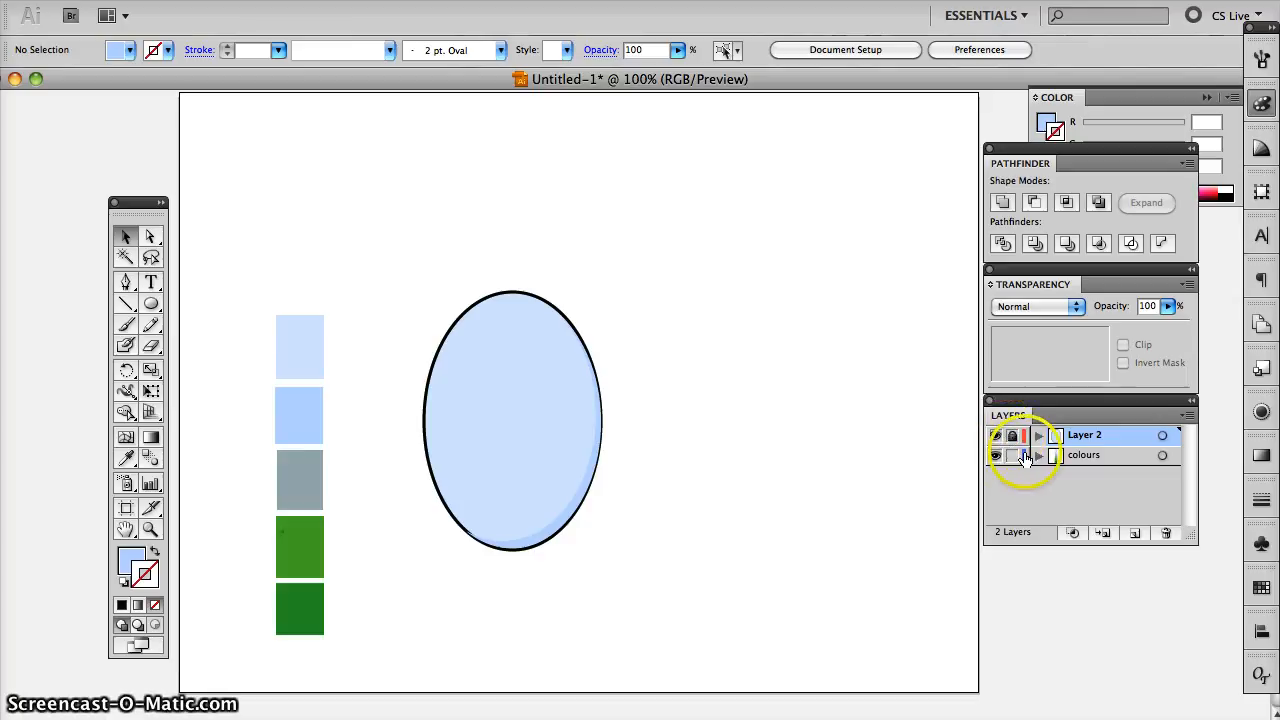
# - Lock the colours layer and add a new layer above Layer 2
pyautogui.click(1012, 456)
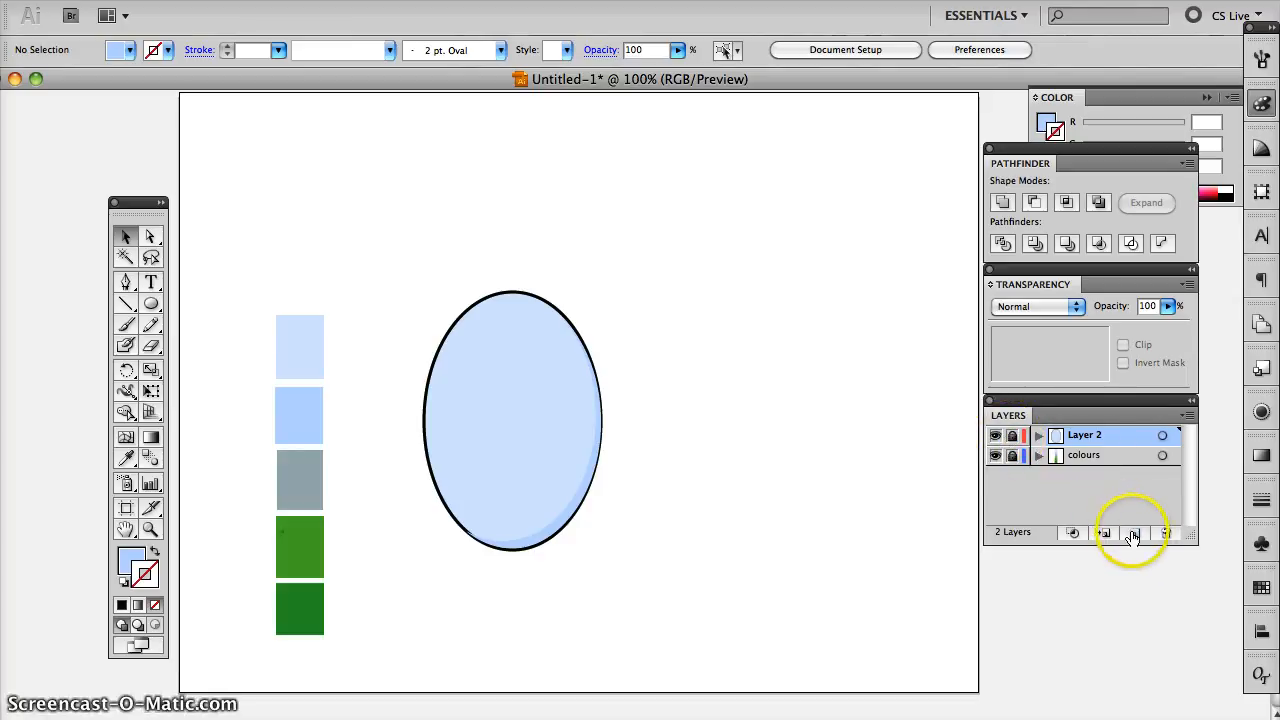
pyautogui.click(1133, 530)
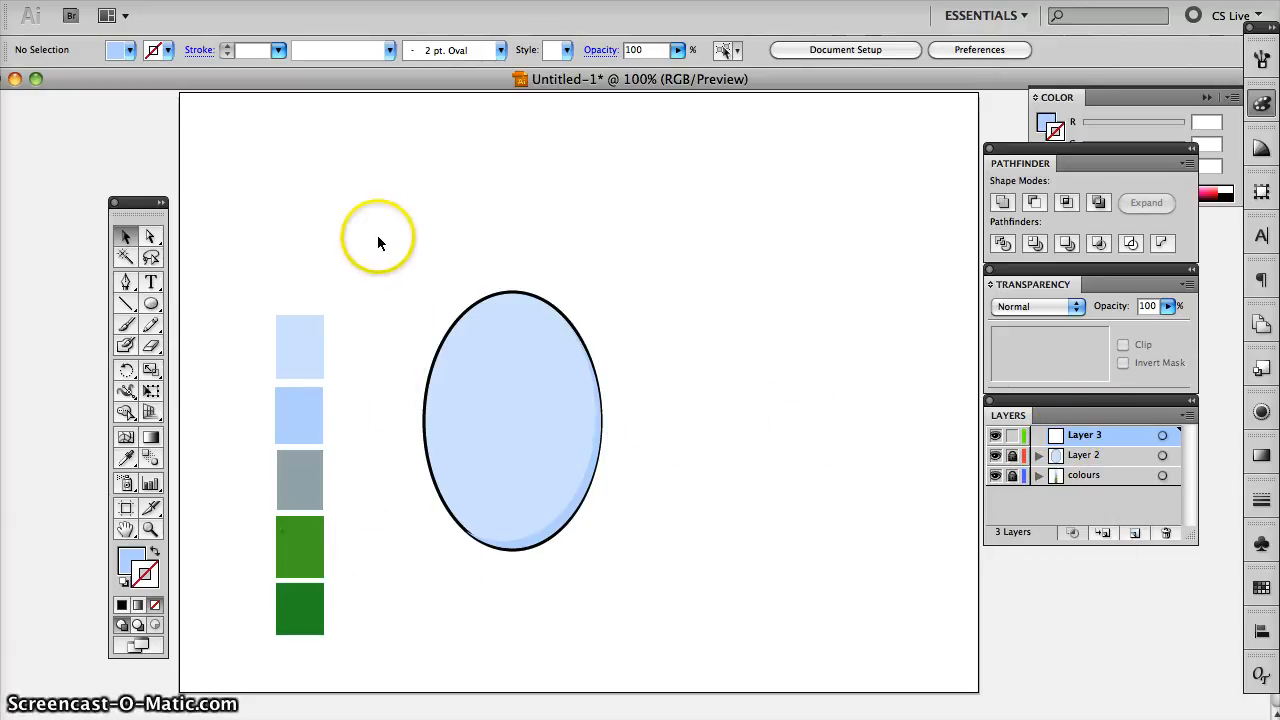
# - Draw a closed, curved tail shape with the Pen tool, tapering to the left from the ellipse's lower left edge
pyautogui.click(126, 284)
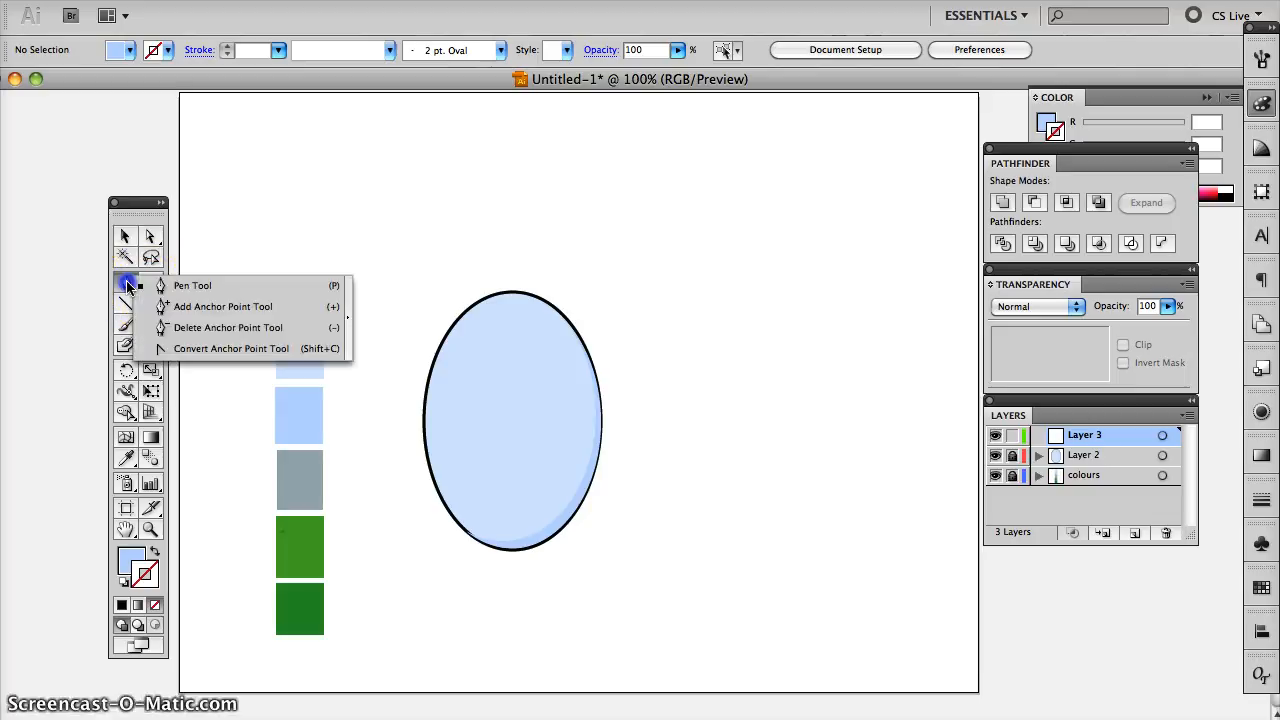
pyautogui.moveTo(127, 285); pyautogui.dragTo(200, 290)
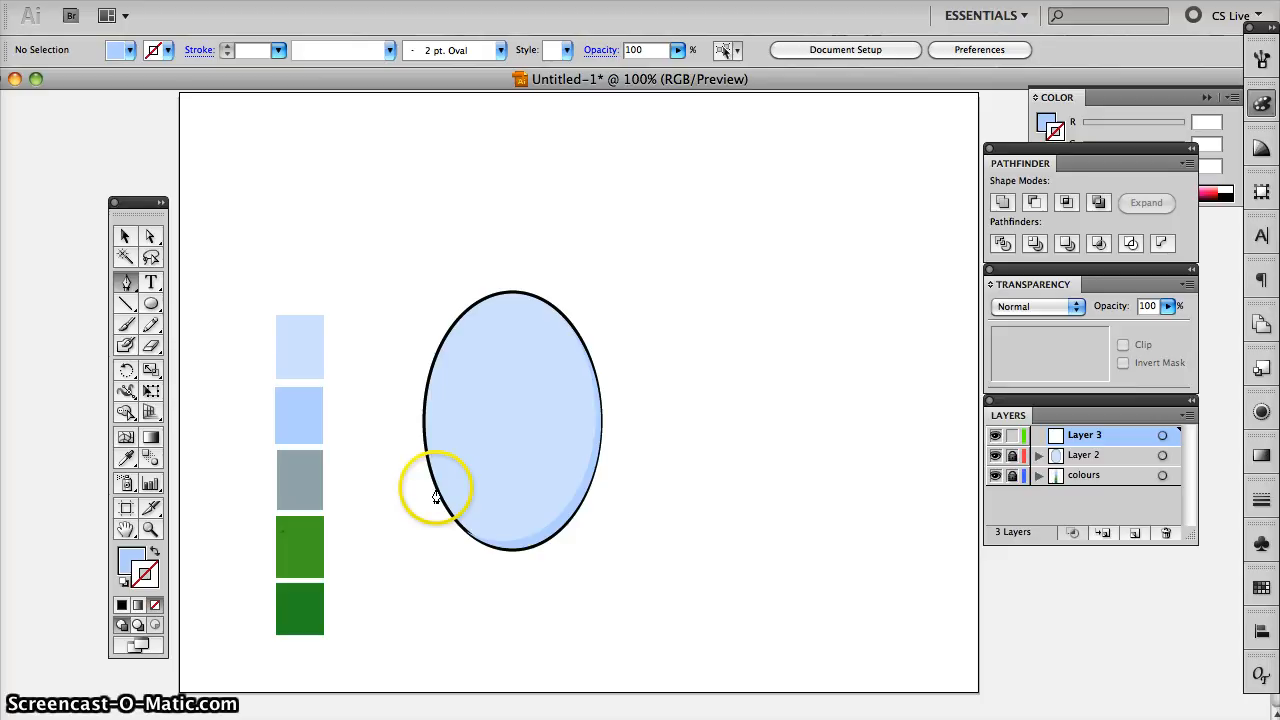
pyautogui.click(435, 489)
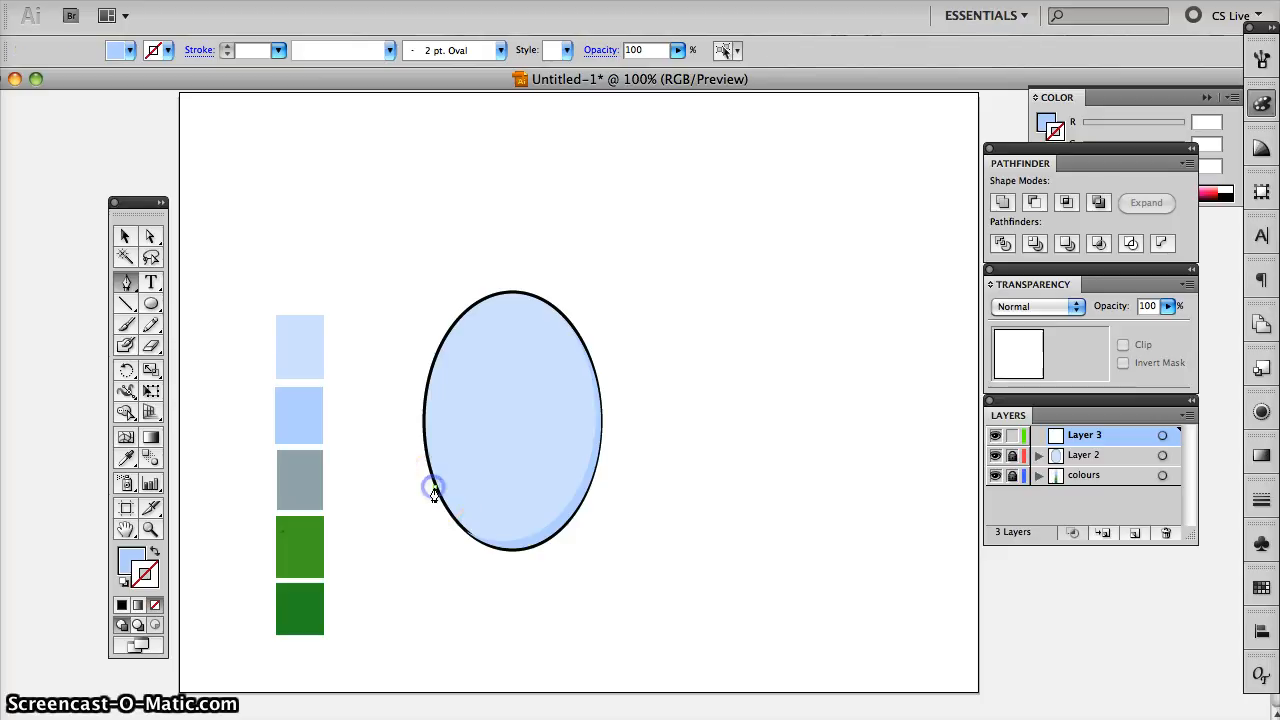
pyautogui.moveTo(344, 540); pyautogui.dragTo(287, 518)
pyautogui.click(344, 538)
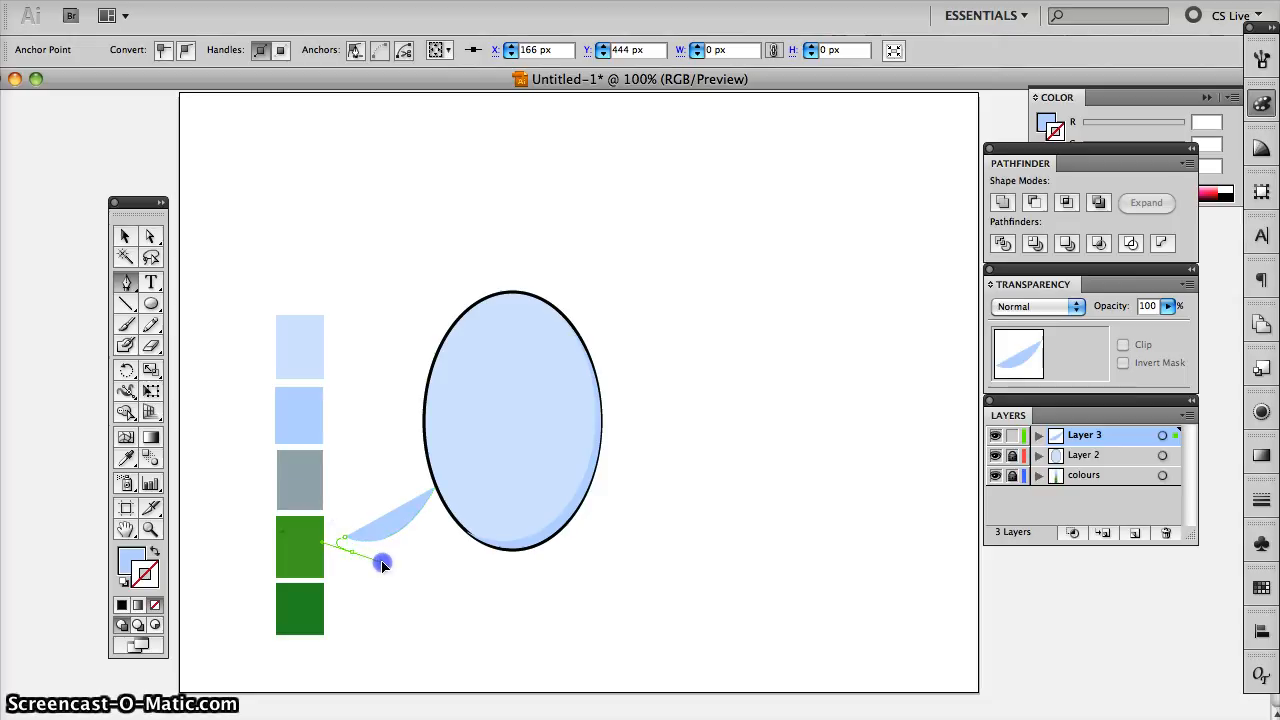
pyautogui.moveTo(384, 566); pyautogui.dragTo(362, 565)
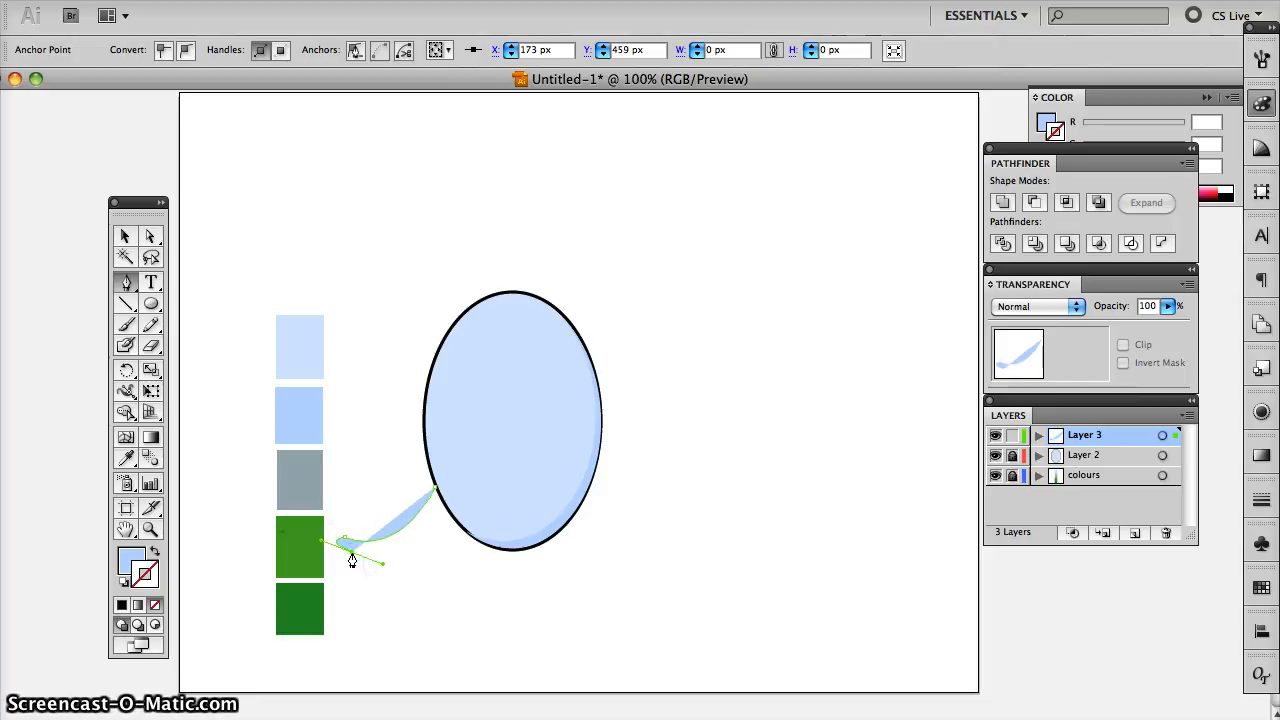
pyautogui.click(462, 533)
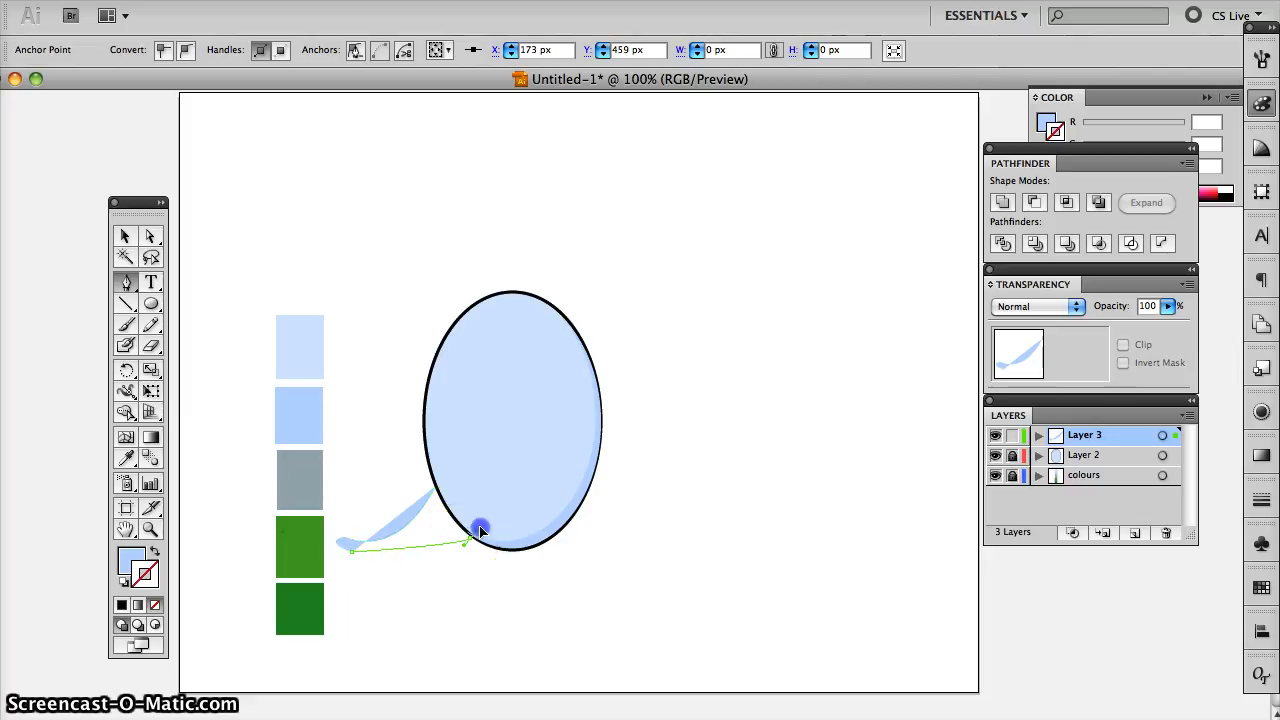
pyautogui.moveTo(529, 492); pyautogui.dragTo(529, 491)
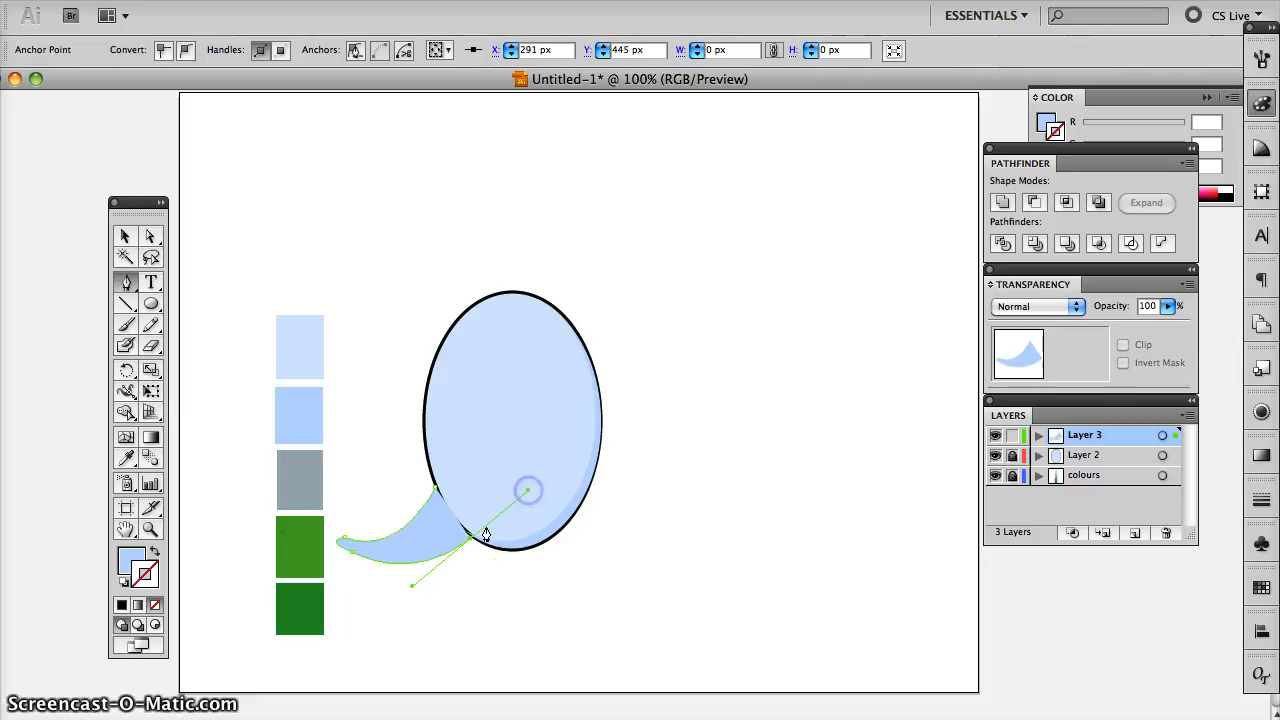
pyautogui.click(470, 540)
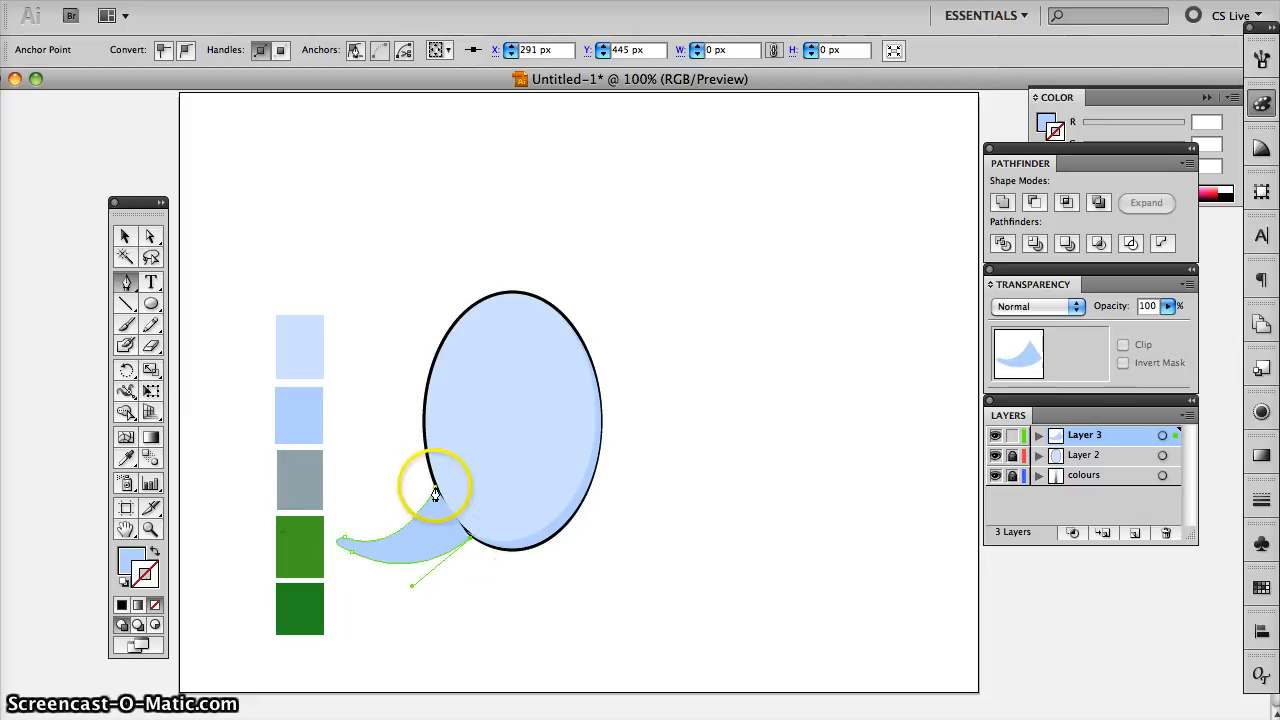
pyautogui.moveTo(435, 494); pyautogui.dragTo(396, 466)
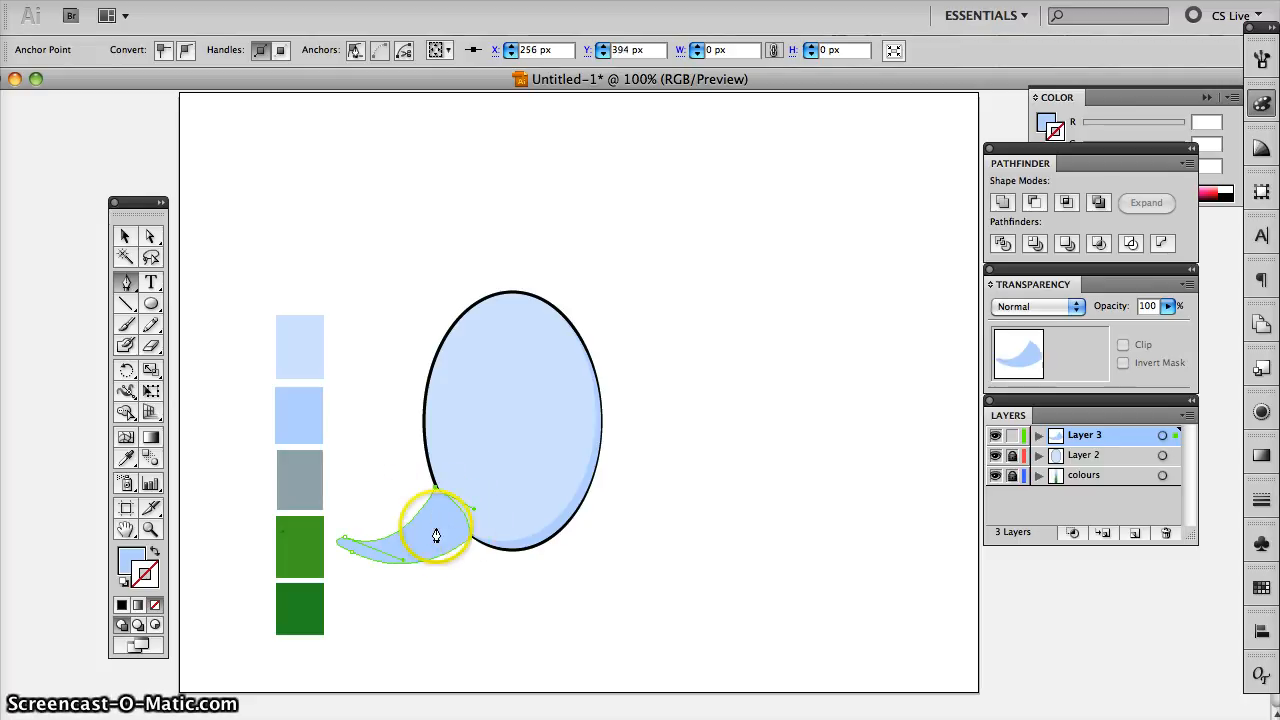
# - Fill the tail with the lighter green swatch colour and move Layer 3 beneath Layer 2
pyautogui.click(124, 460)
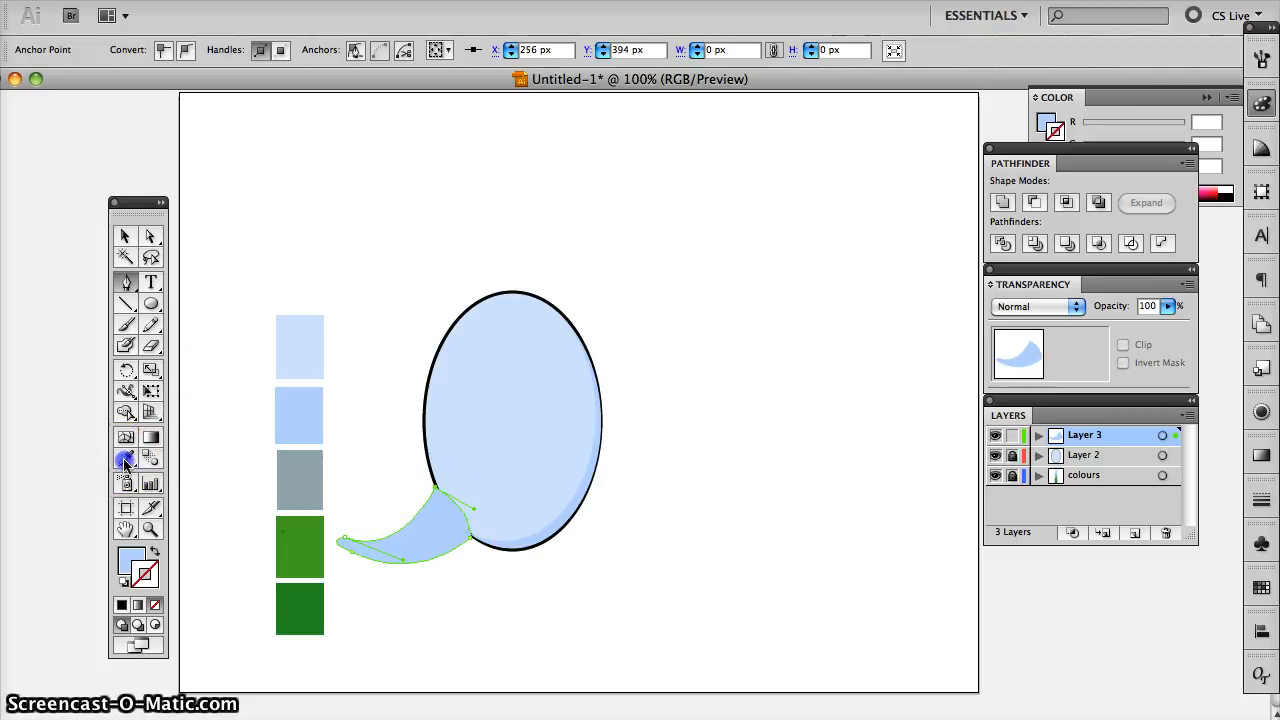
pyautogui.click(311, 547)
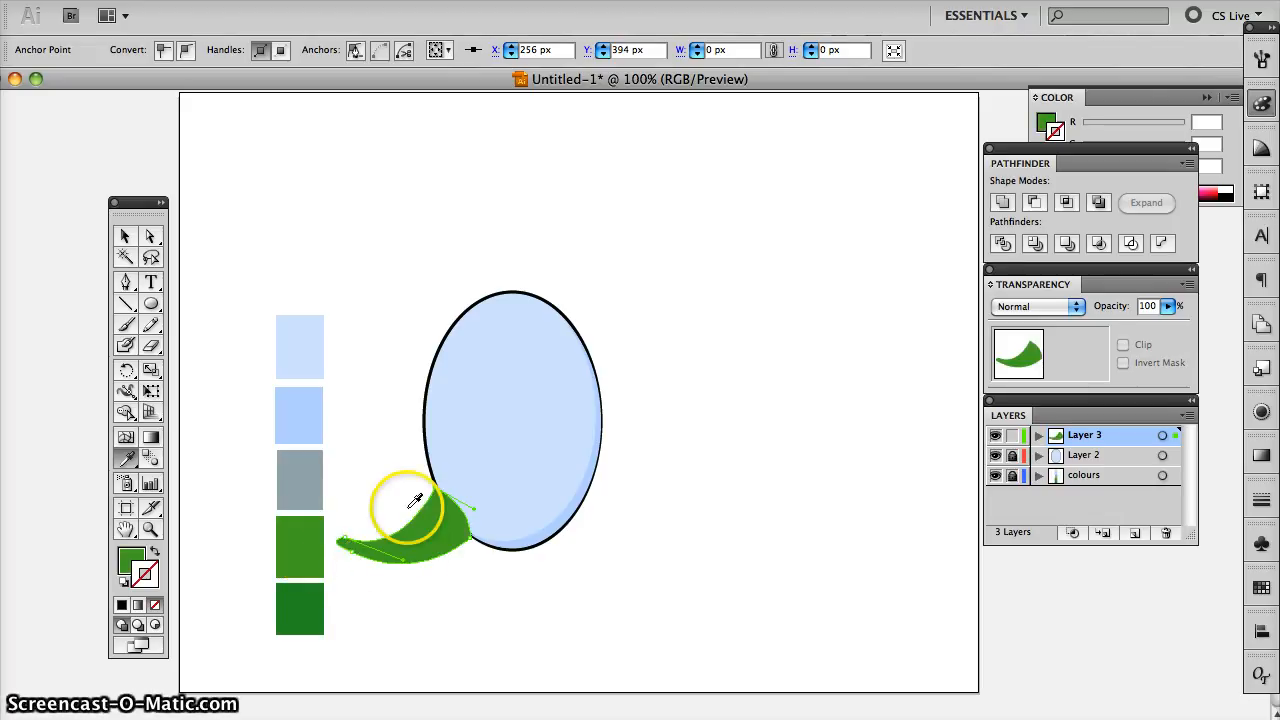
pyautogui.click(125, 236)
pyautogui.click(421, 430)
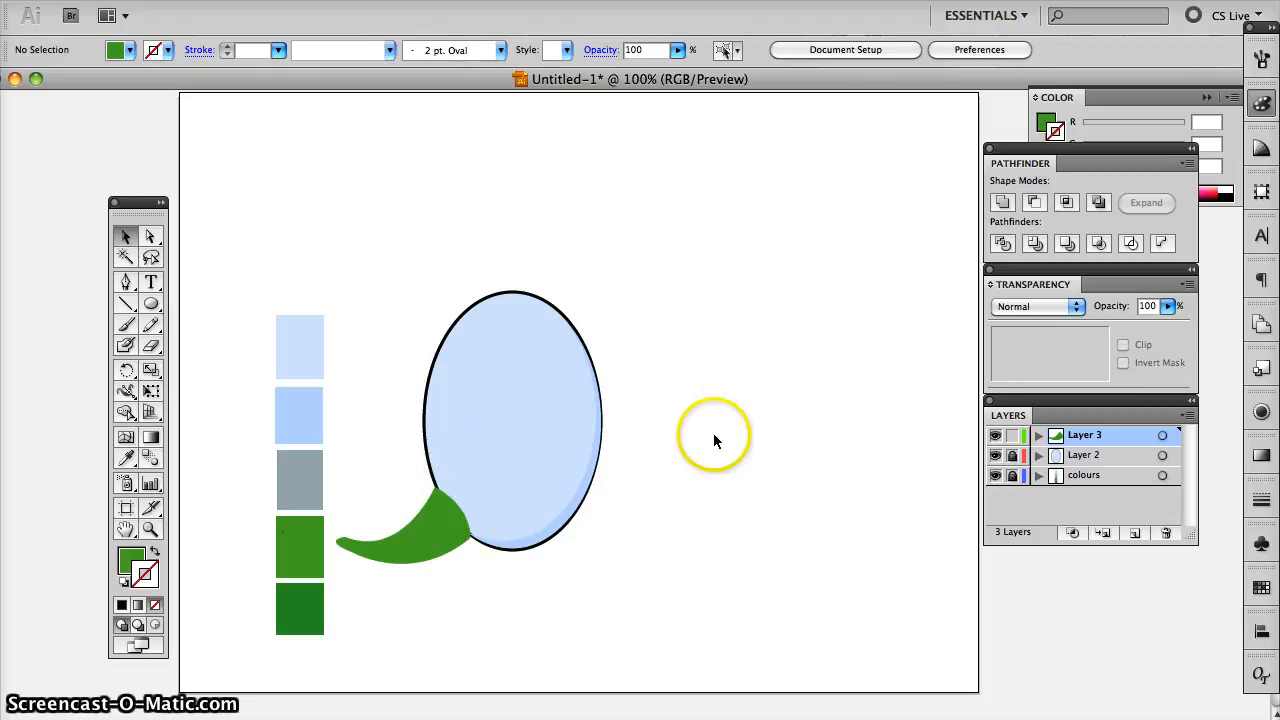
pyautogui.moveTo(1097, 437); pyautogui.dragTo(1084, 472)
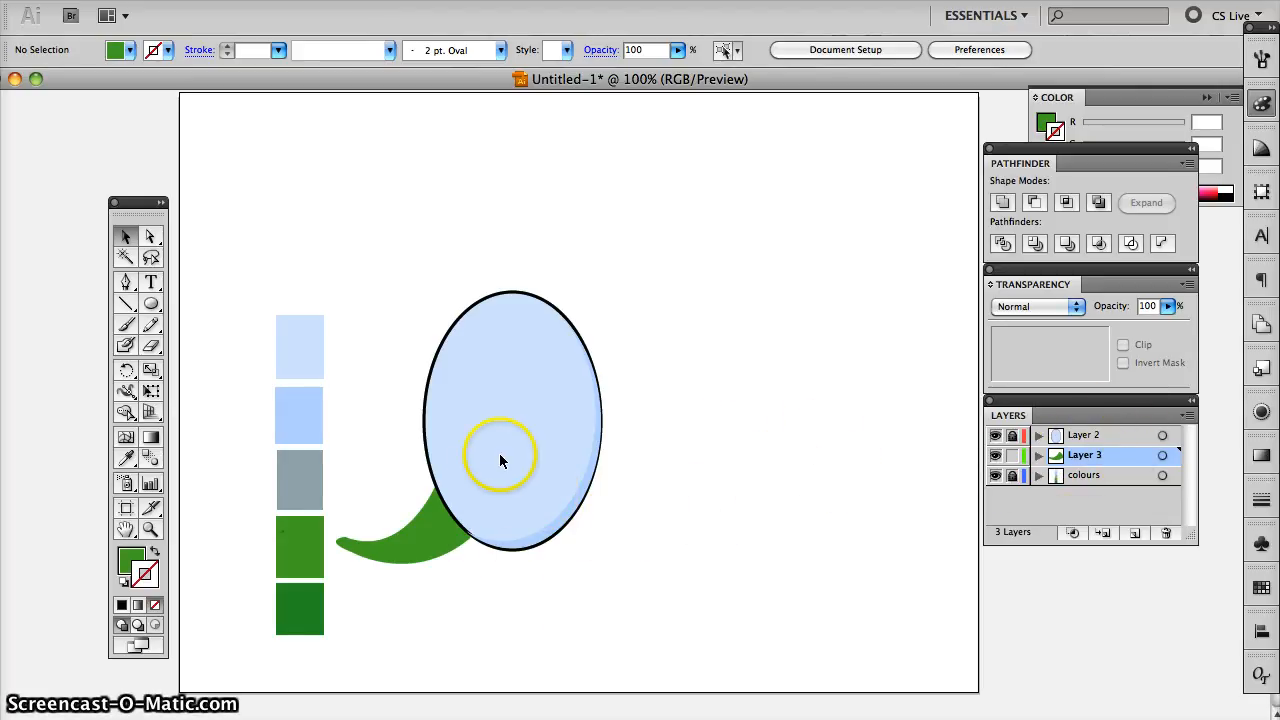
# - Place two copies of the tail to the right of the ellipse and fill the nearer copy with the dark green swatch colour
pyautogui.click(426, 541)
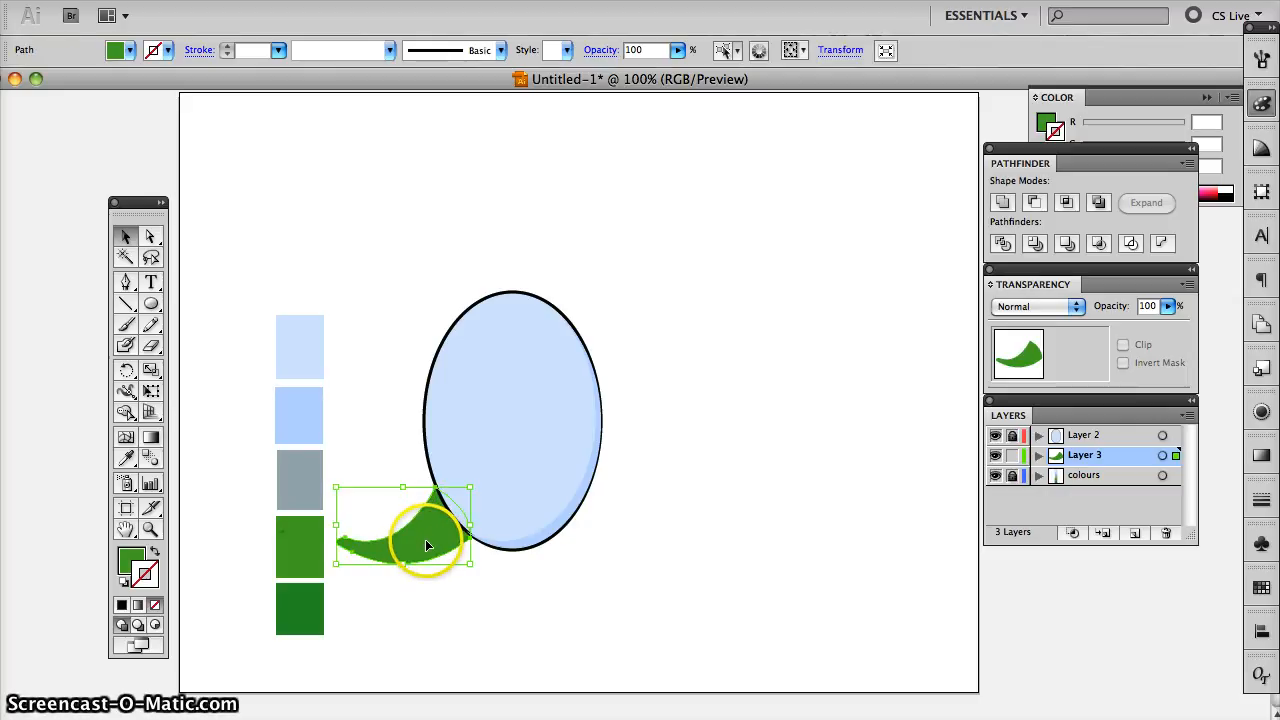
pyautogui.moveTo(427, 536); pyautogui.dragTo(835, 547)
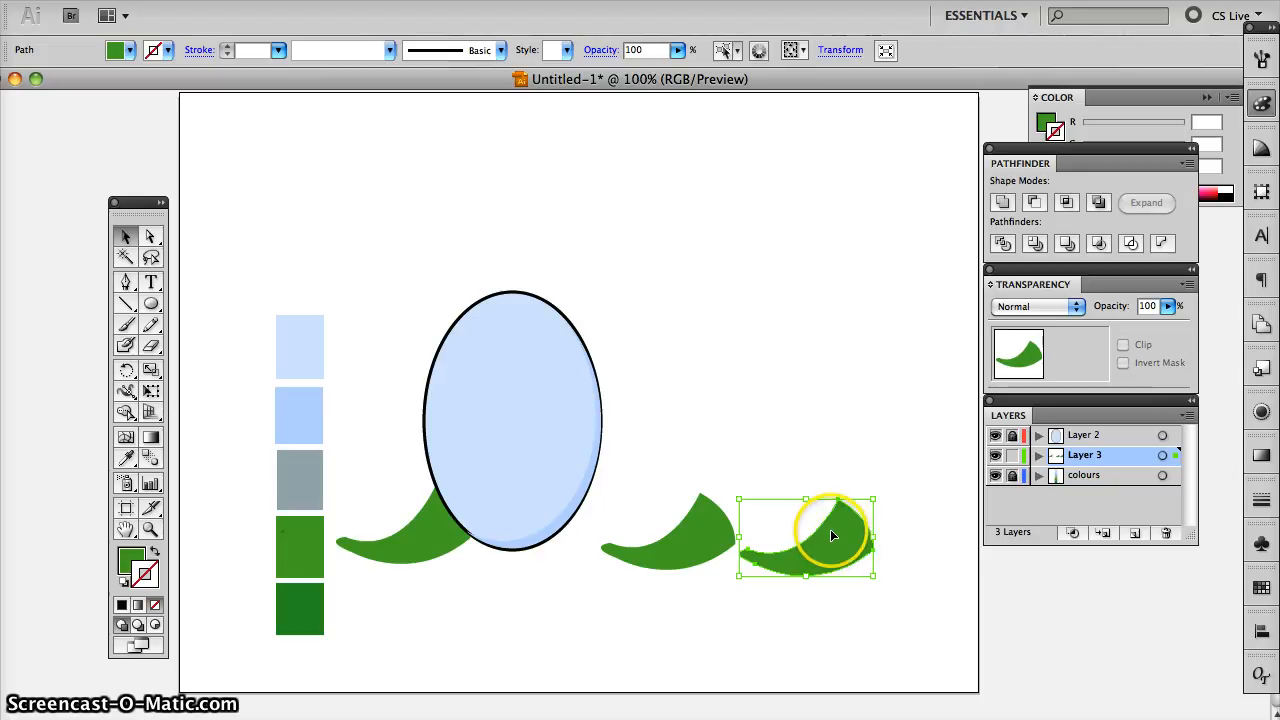
pyautogui.click(684, 530)
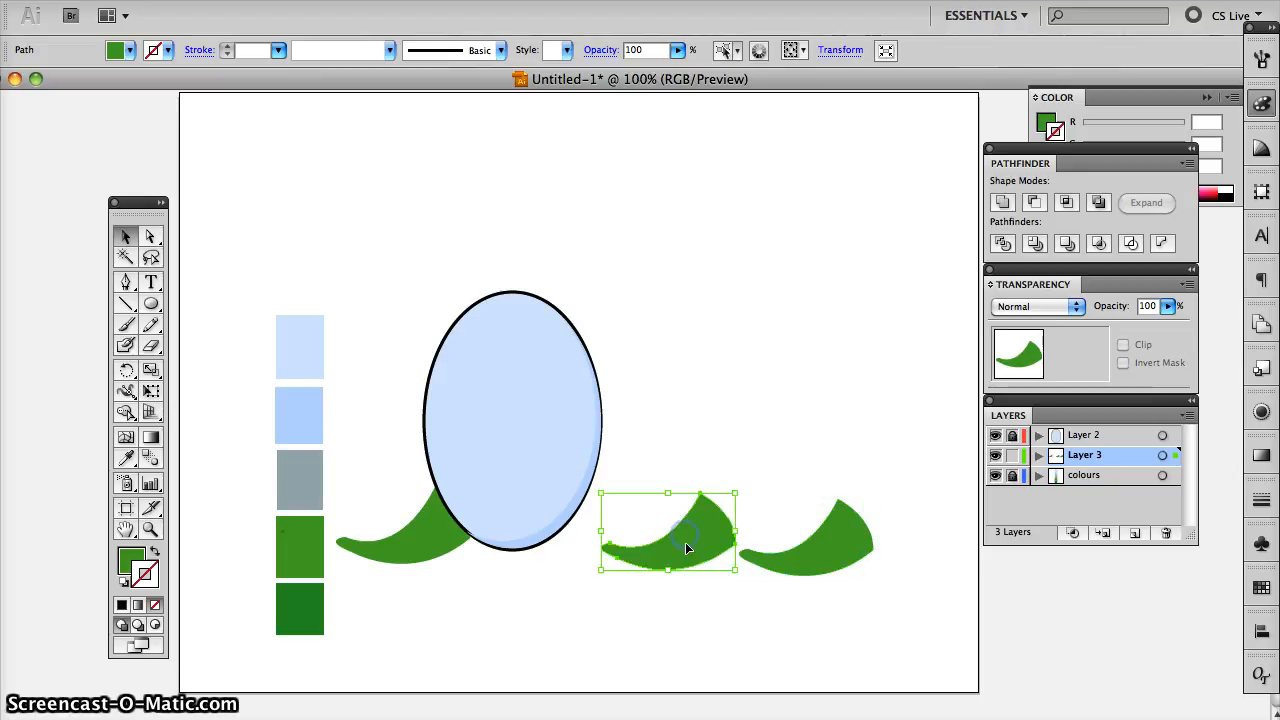
pyautogui.click(127, 458)
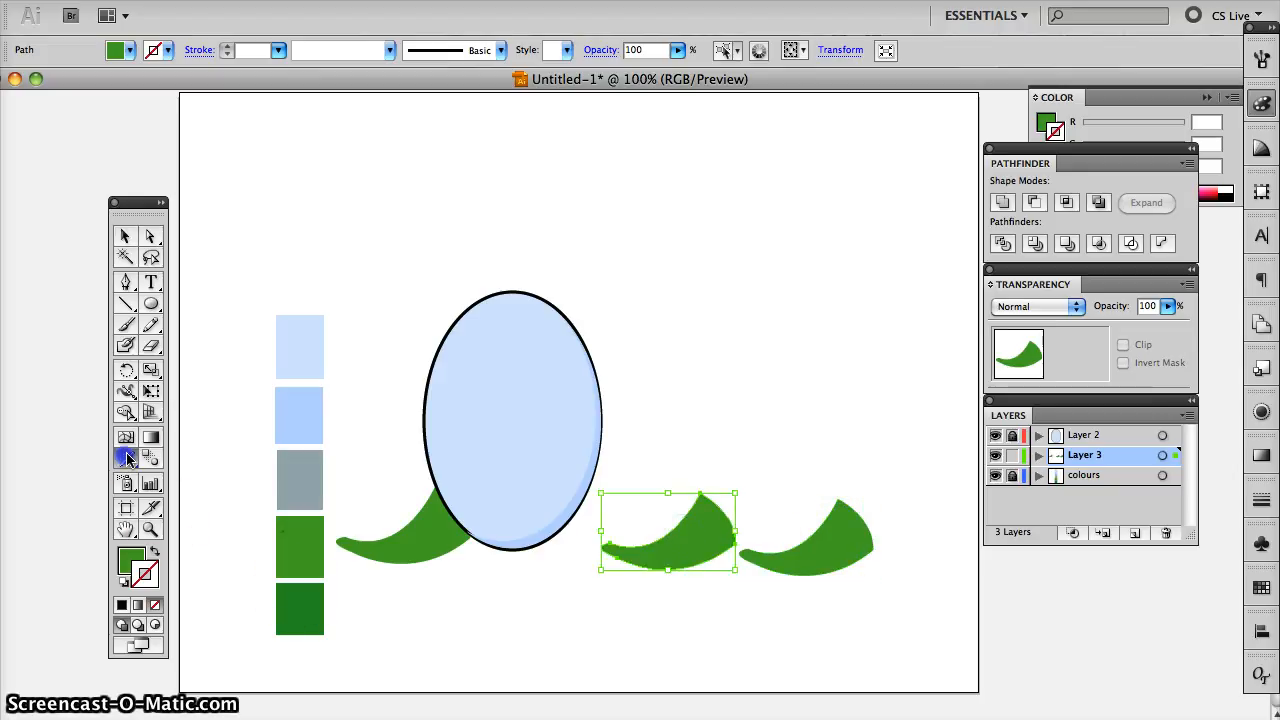
pyautogui.click(304, 609)
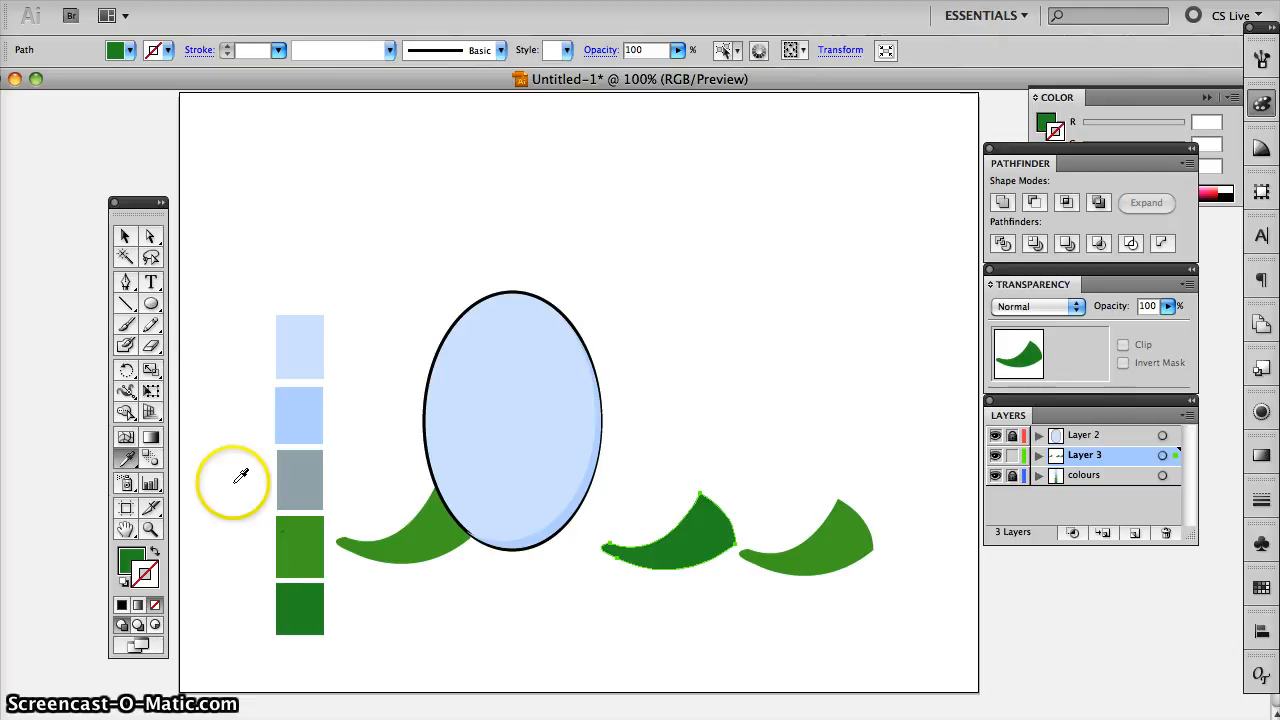
# - Overlap the two tail copies, with the slightly enlarged lighter one in front, leaving a dark green sliver along the lower edge
pyautogui.click(126, 236)
pyautogui.moveTo(694, 529); pyautogui.dragTo(783, 490)
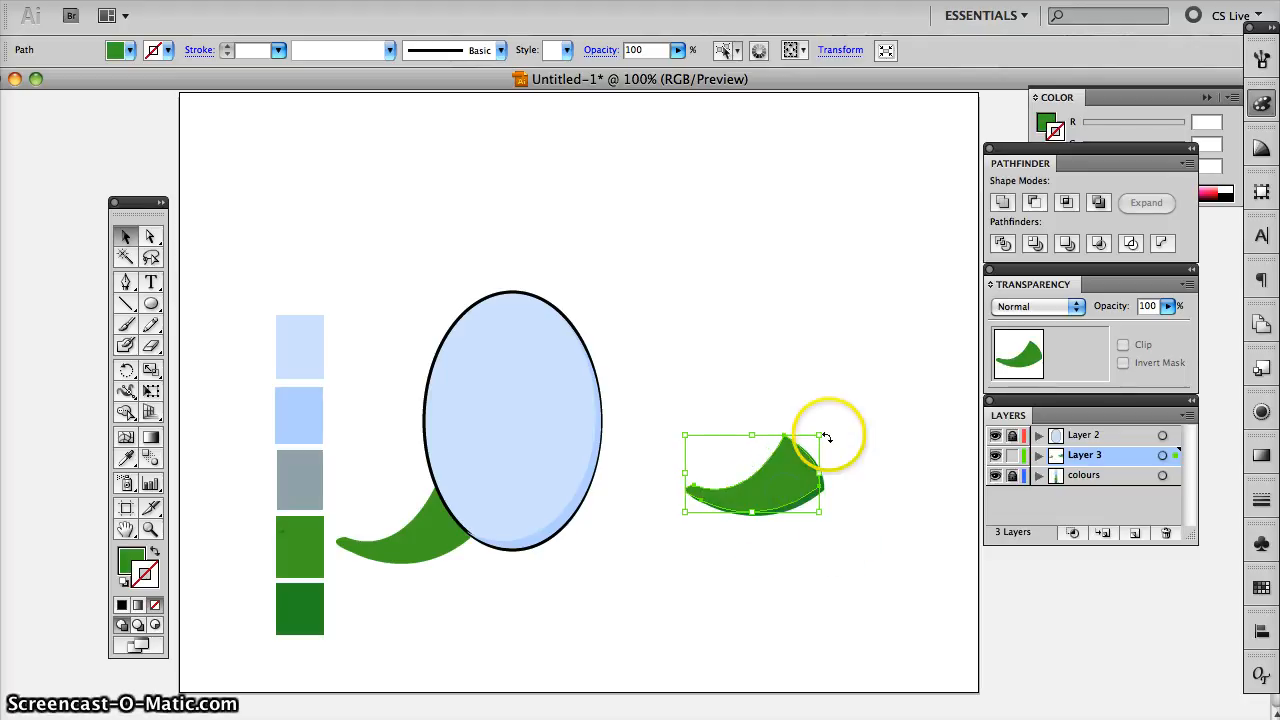
pyautogui.moveTo(820, 433); pyautogui.dragTo(823, 431)
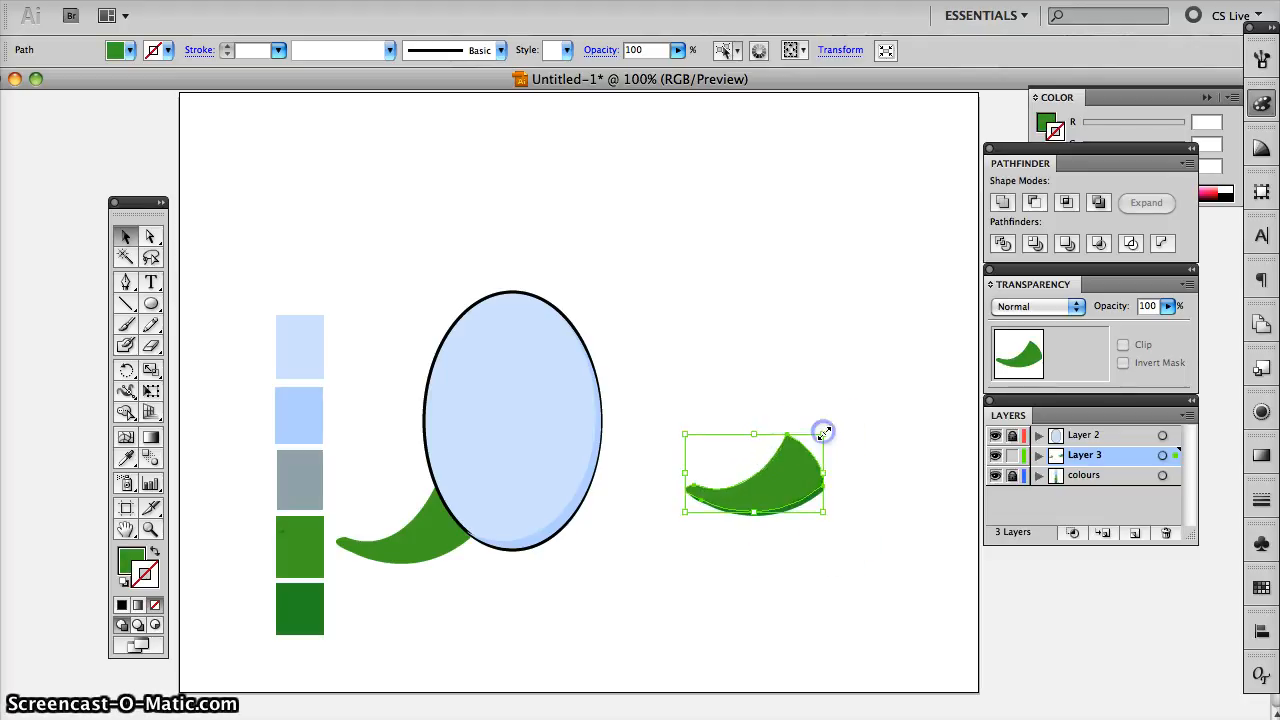
pyautogui.moveTo(793, 484); pyautogui.dragTo(789, 483)
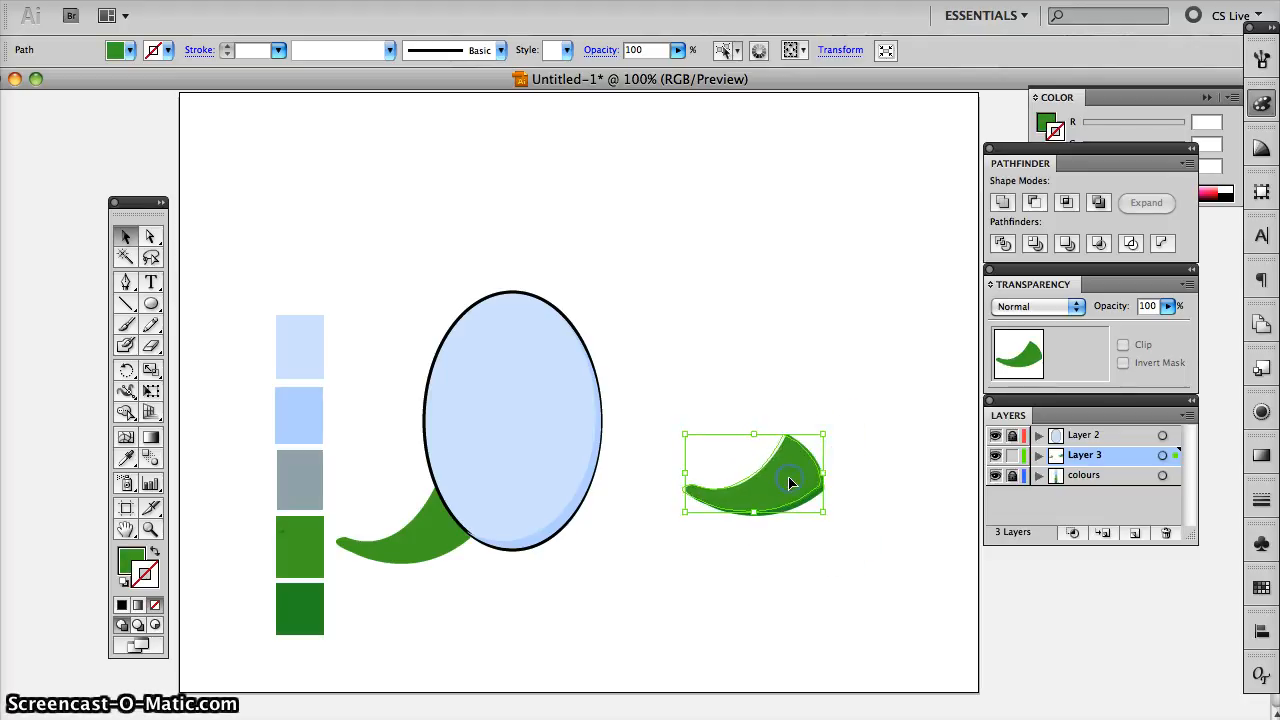
pyautogui.click(831, 500)
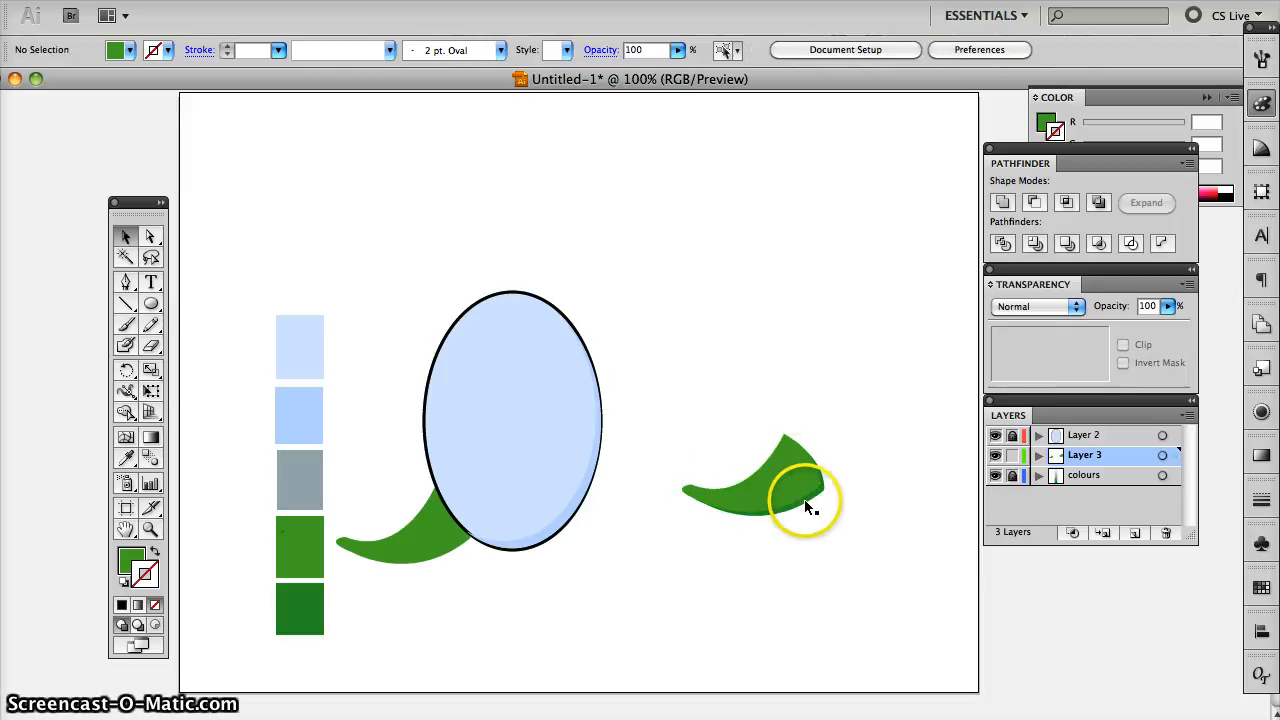
# - Select both overlapping tail copies and subtract the lighter front one with Minus Front to leave a dark green sliver
pyautogui.click(804, 500)
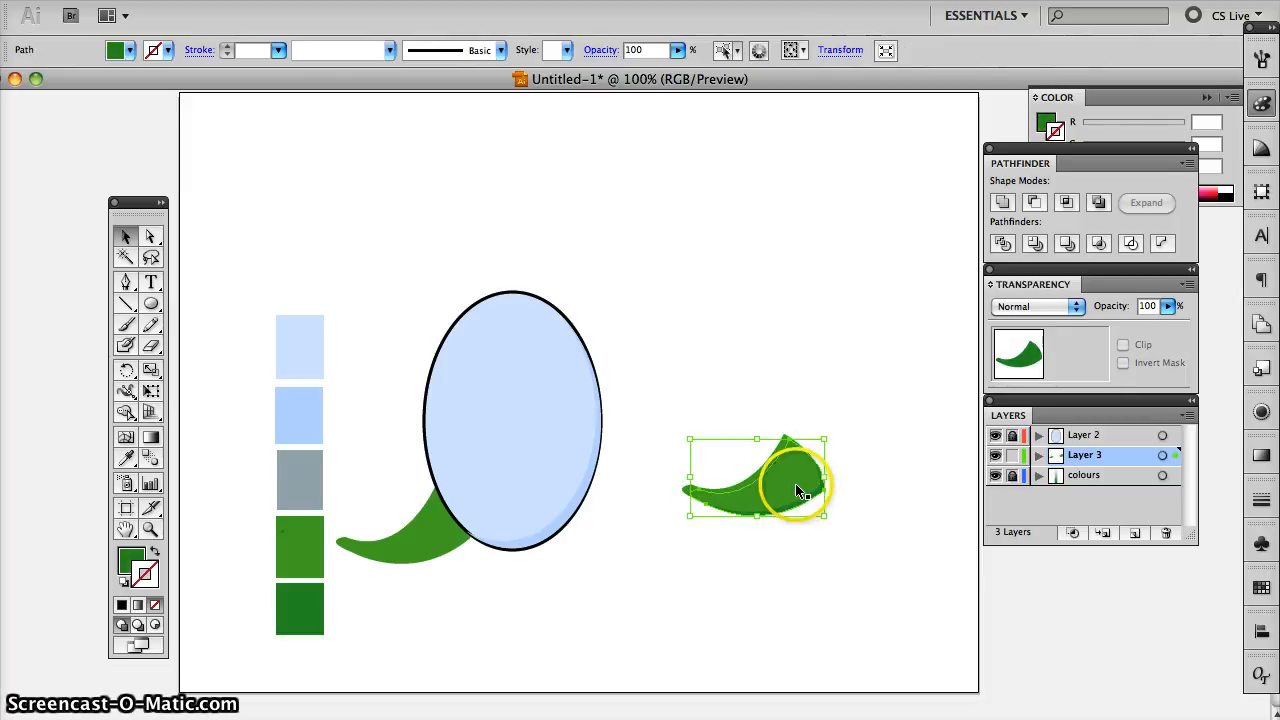
pyautogui.keyDown('shift'); pyautogui.click(784, 471); pyautogui.keyUp('shift')
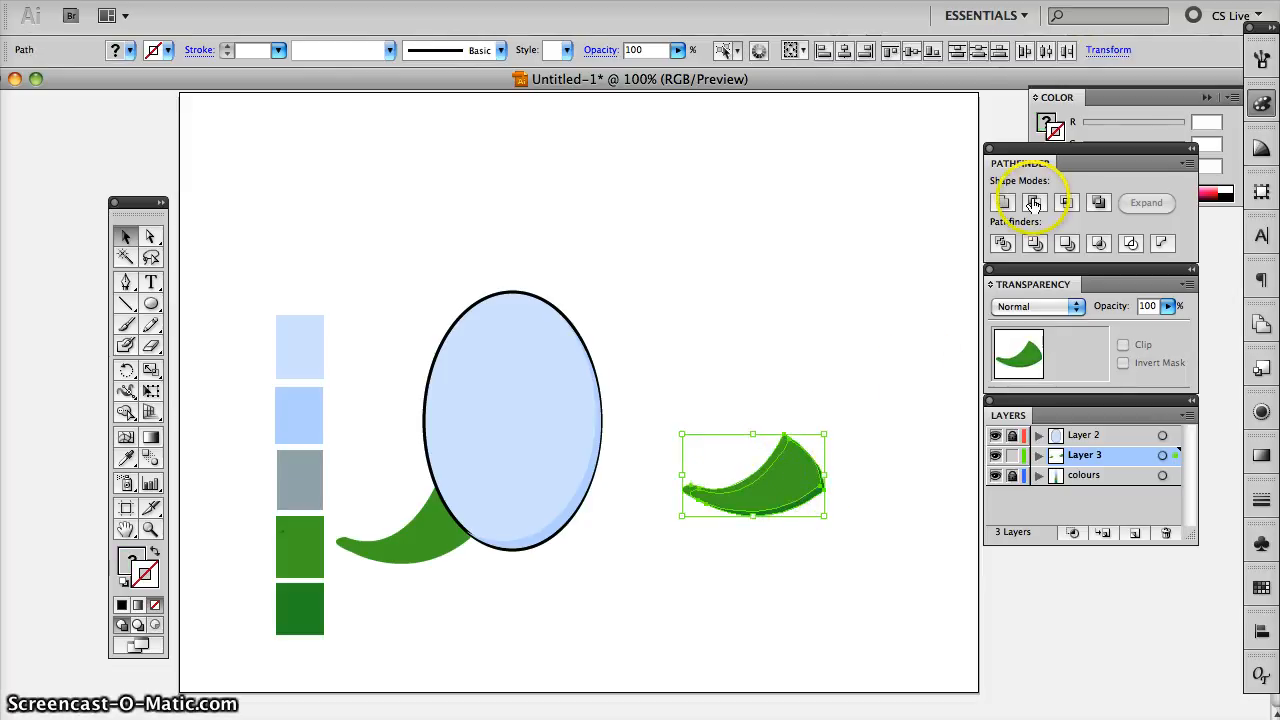
pyautogui.click(1036, 203)
pyautogui.click(818, 437)
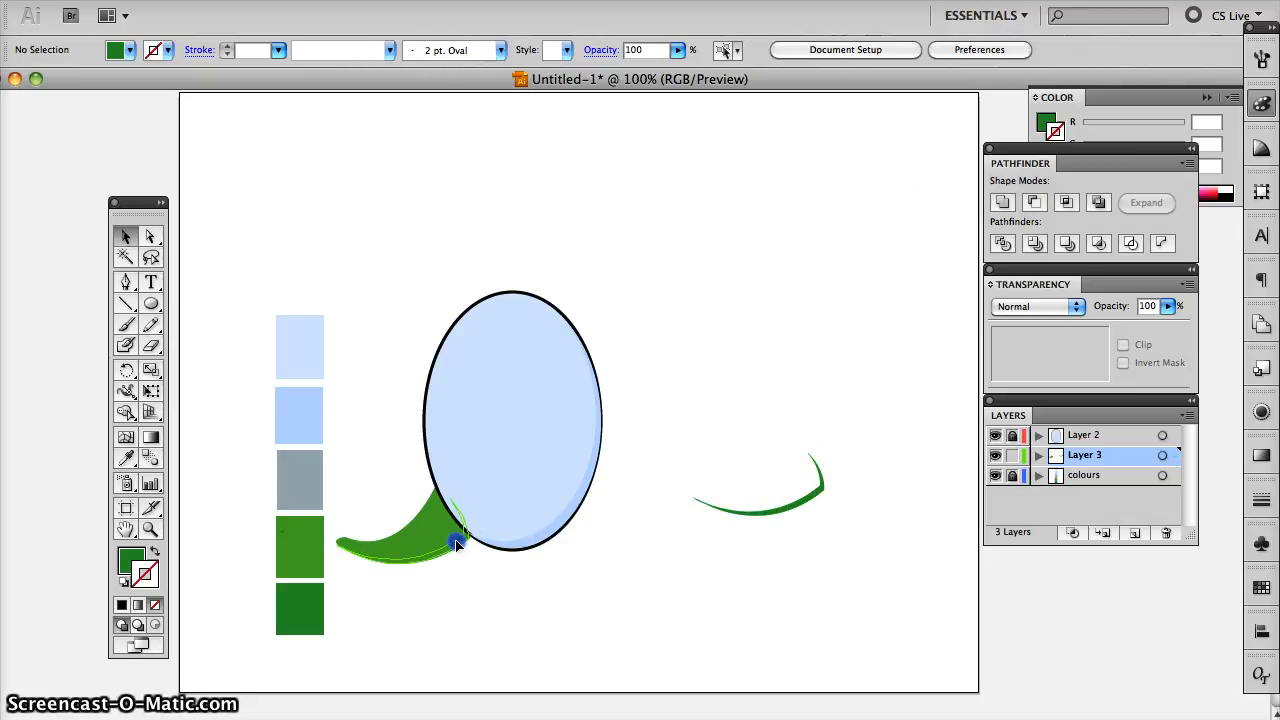
# - Move the dark green sliver onto the lower edge of the original tail as shading
pyautogui.moveTo(456, 541); pyautogui.dragTo(458, 543)
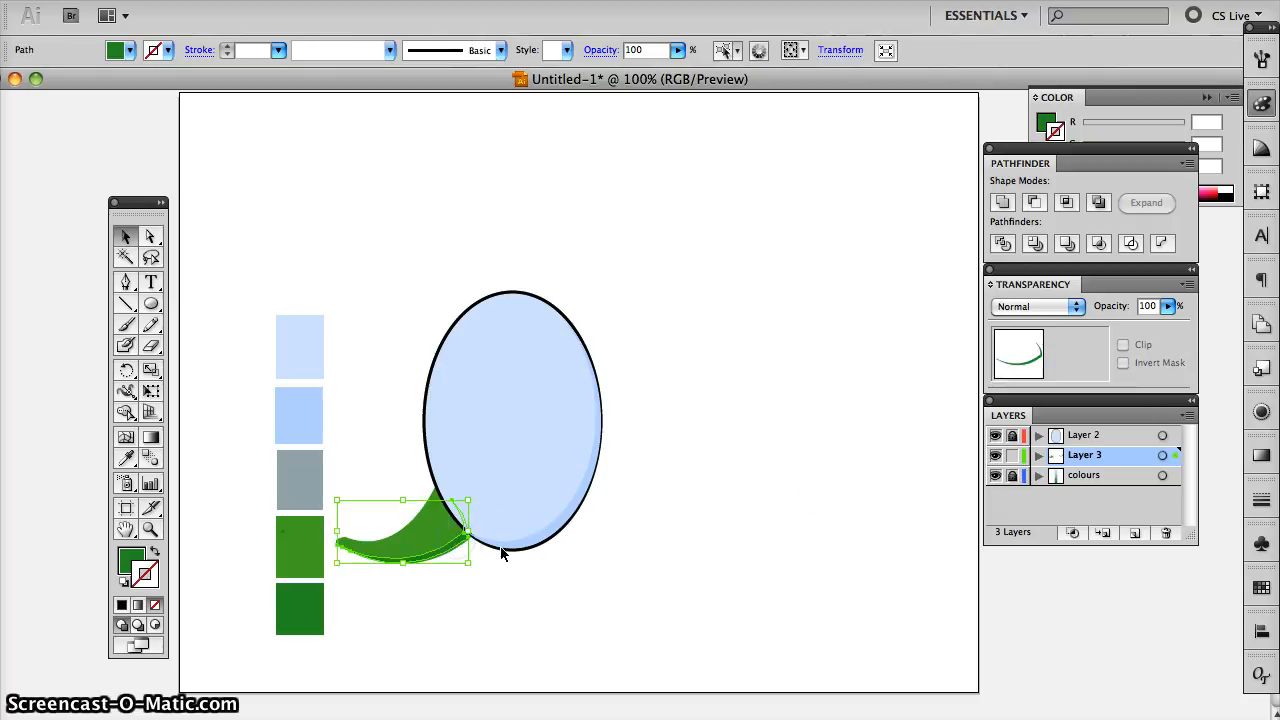
pyautogui.click(517, 559)
pyautogui.click(452, 553)
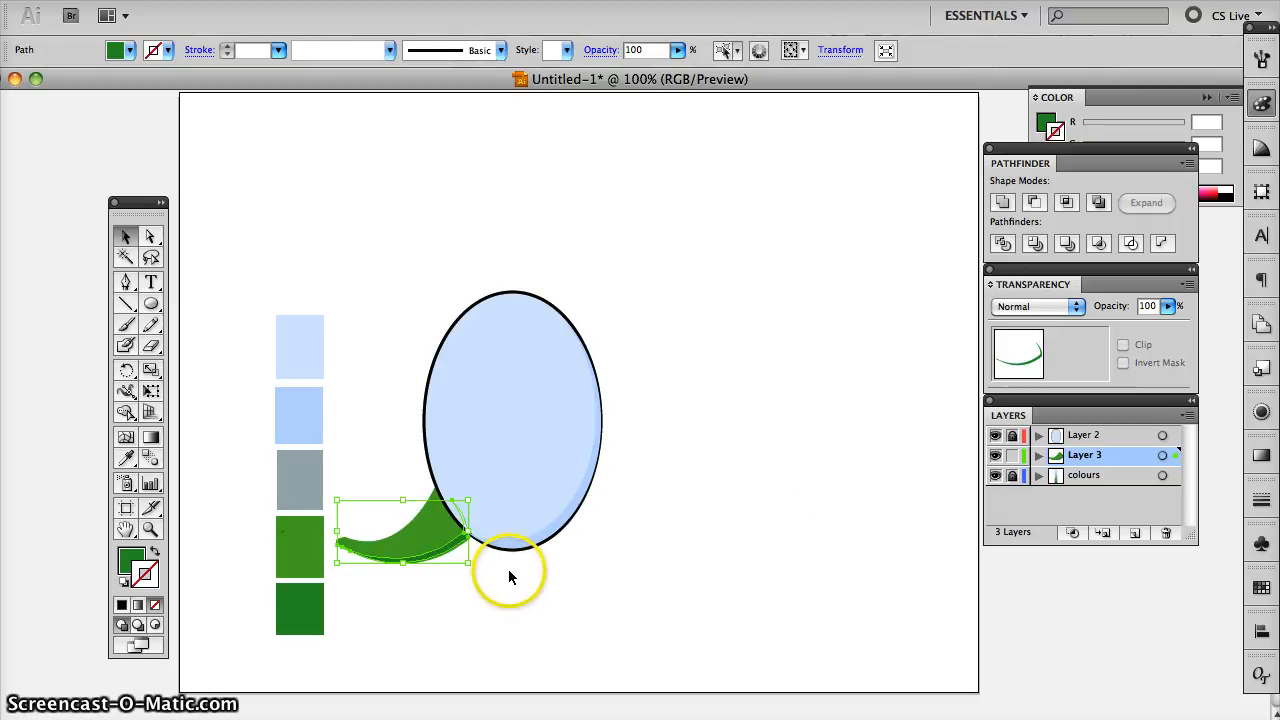
pyautogui.click(517, 584)
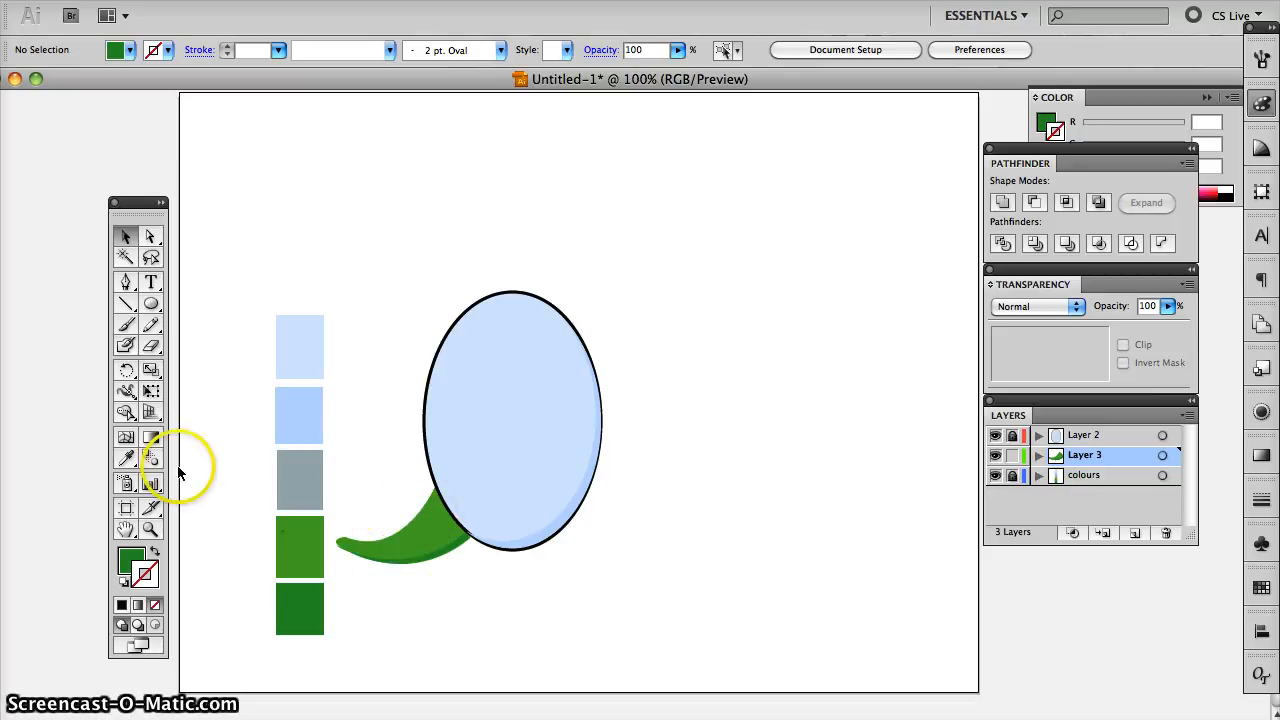
# - Draw a small curved dark green crease at the middle of the tail's upper edge with the Pen tool
pyautogui.click(125, 284)
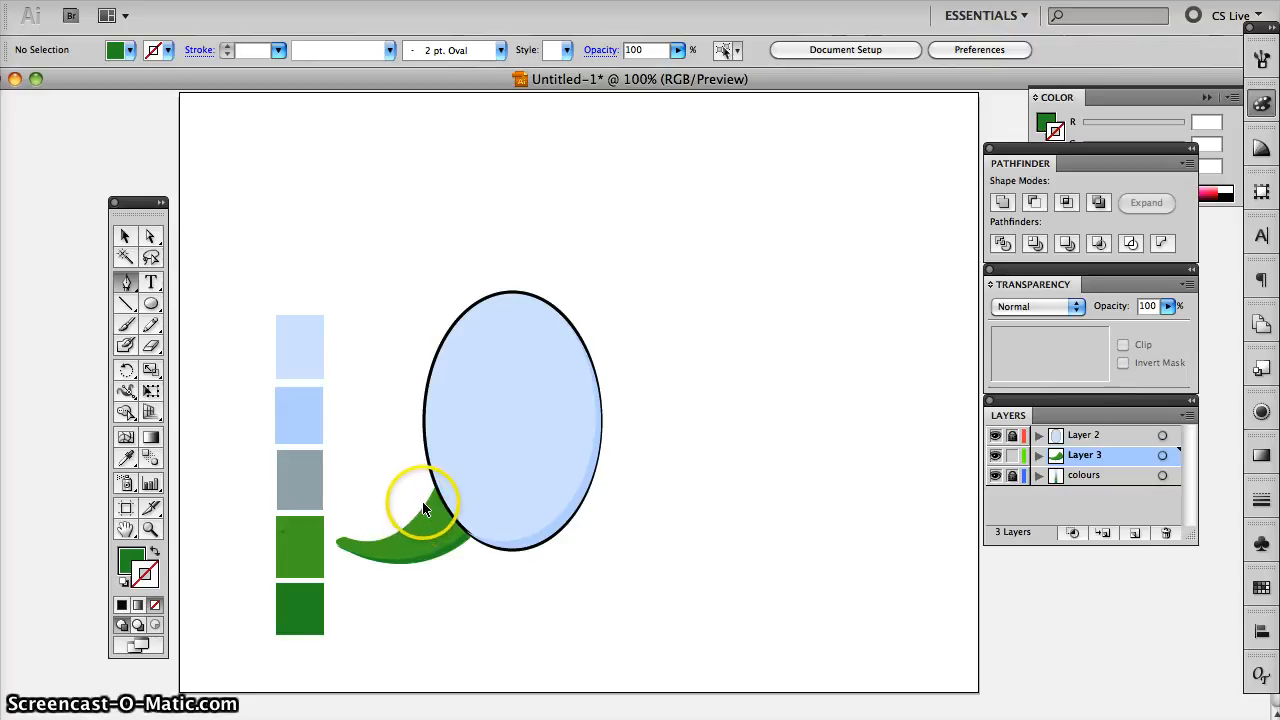
pyautogui.press('super+equal')
pyautogui.hscroll(-5, 417, 517)
pyautogui.scroll(-5, 445, 543)
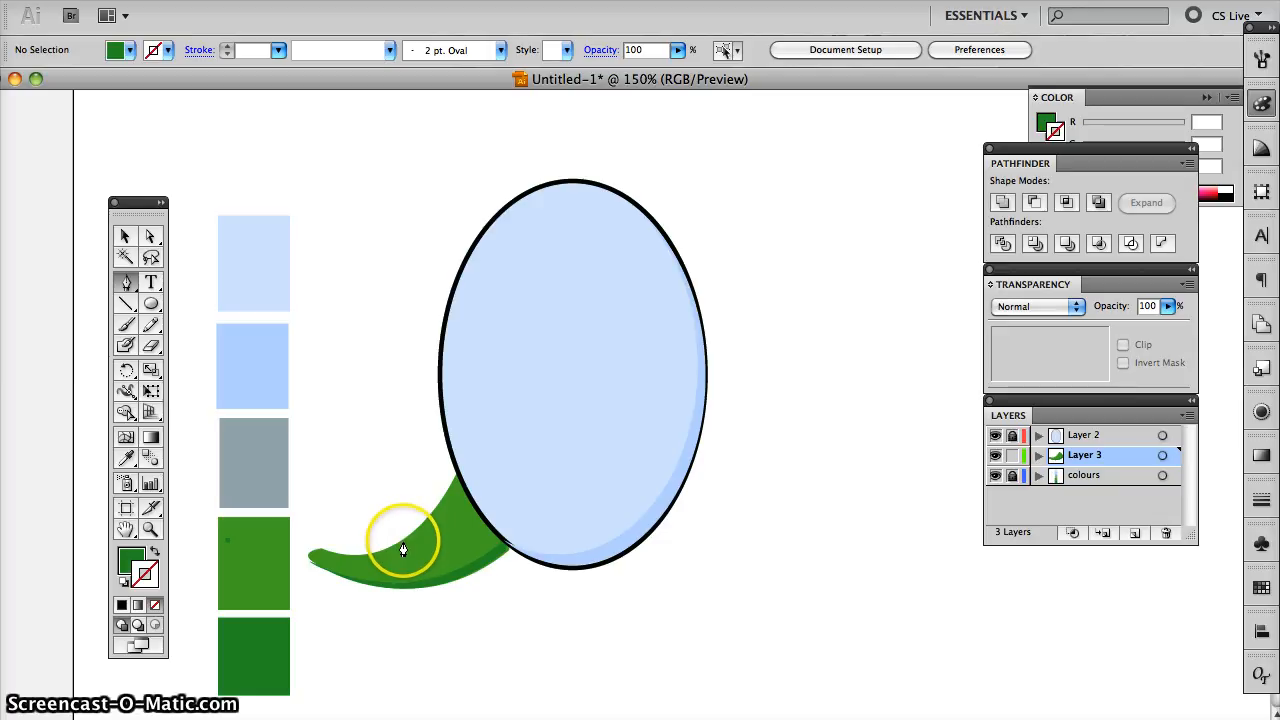
pyautogui.click(401, 548)
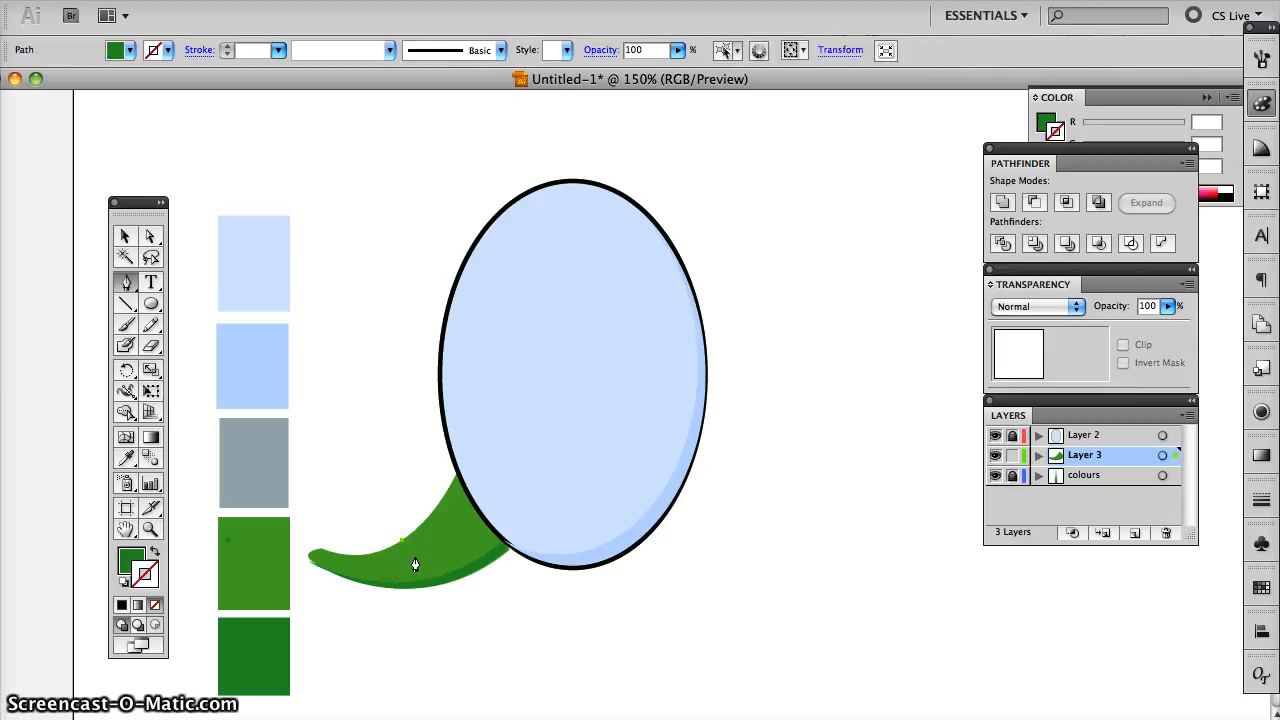
pyautogui.click(418, 555)
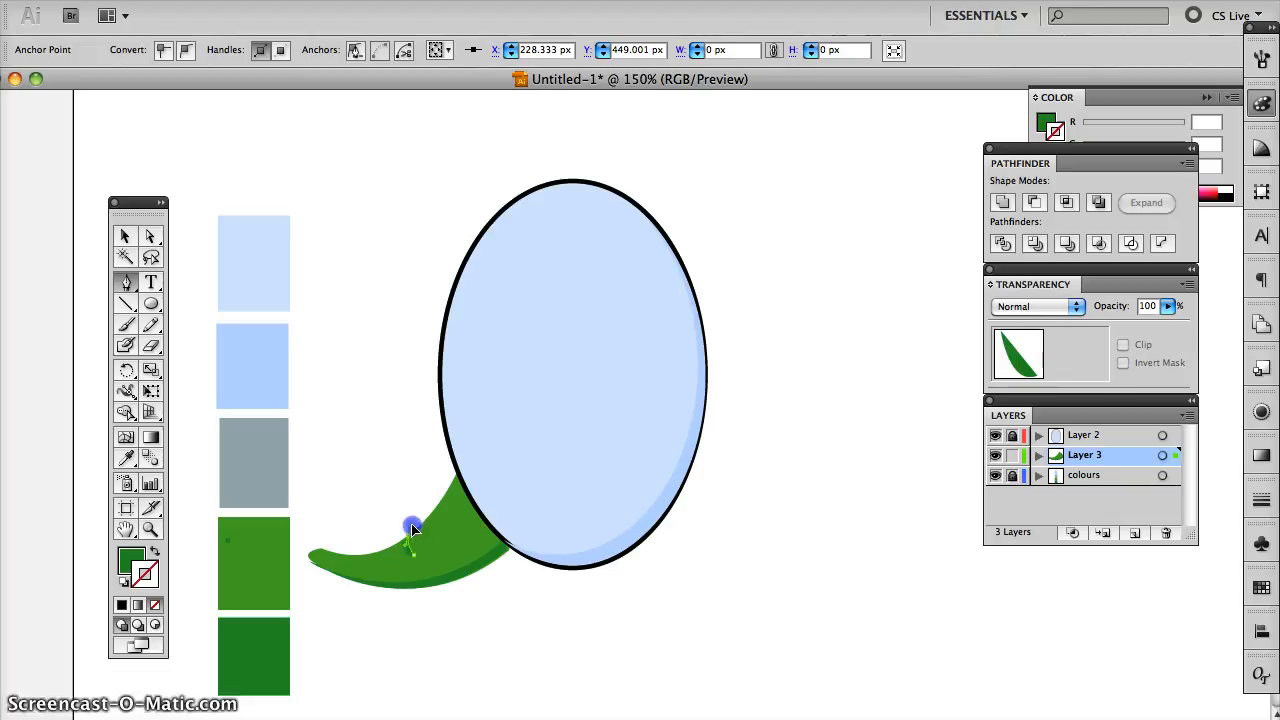
pyautogui.moveTo(416, 522); pyautogui.dragTo(409, 544)
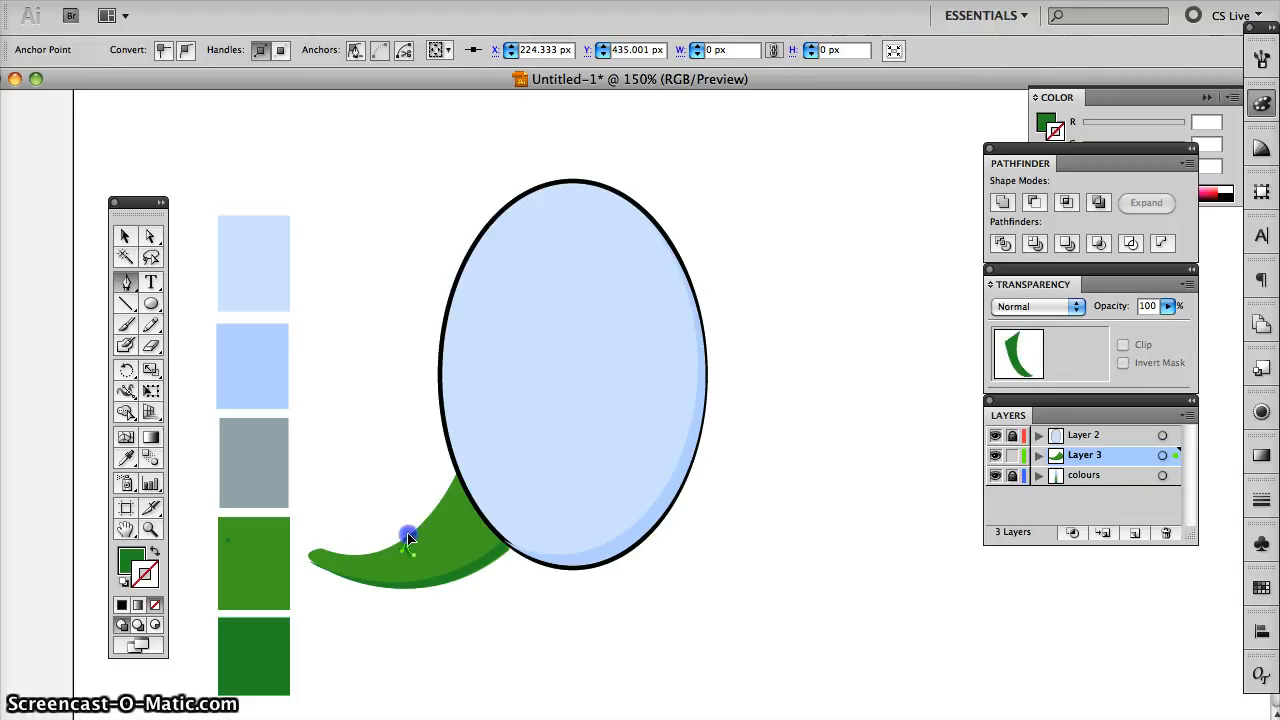
pyautogui.click(402, 543)
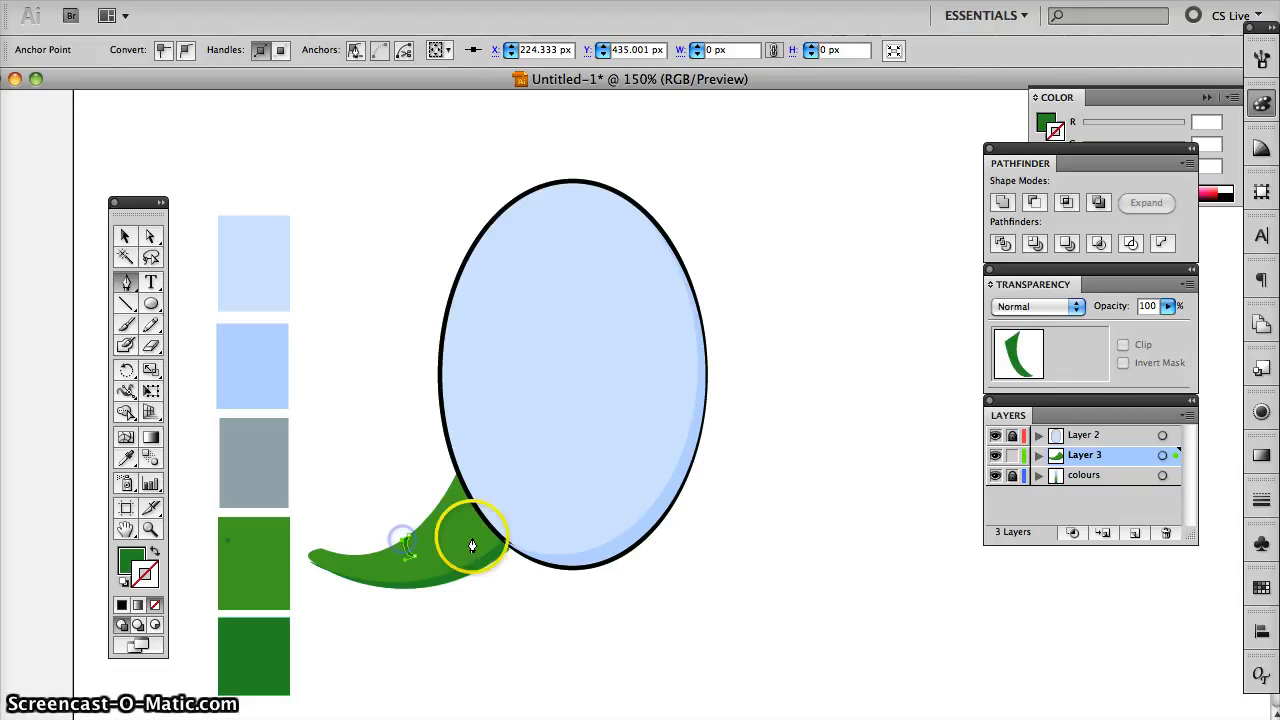
pyautogui.click(124, 241)
pyautogui.click(362, 485)
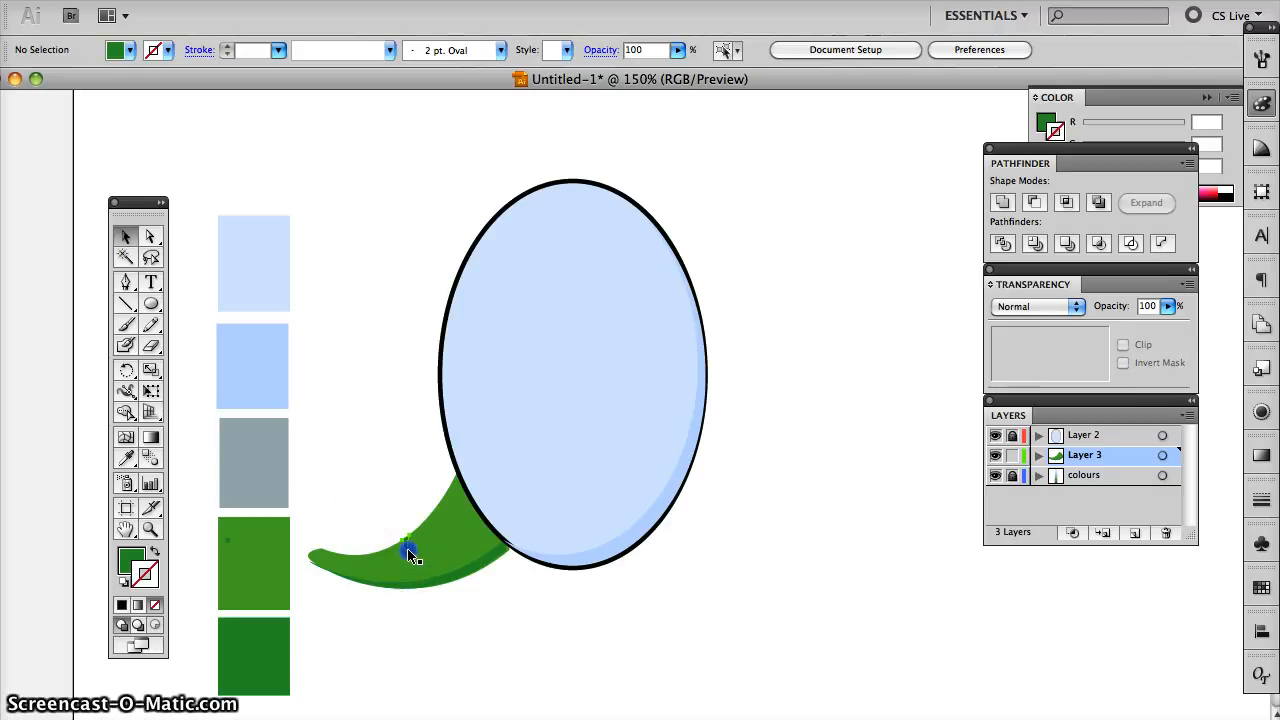
# - Duplicate the small crease three times along the tail's upper edge towards the ellipse
pyautogui.click(410, 556)
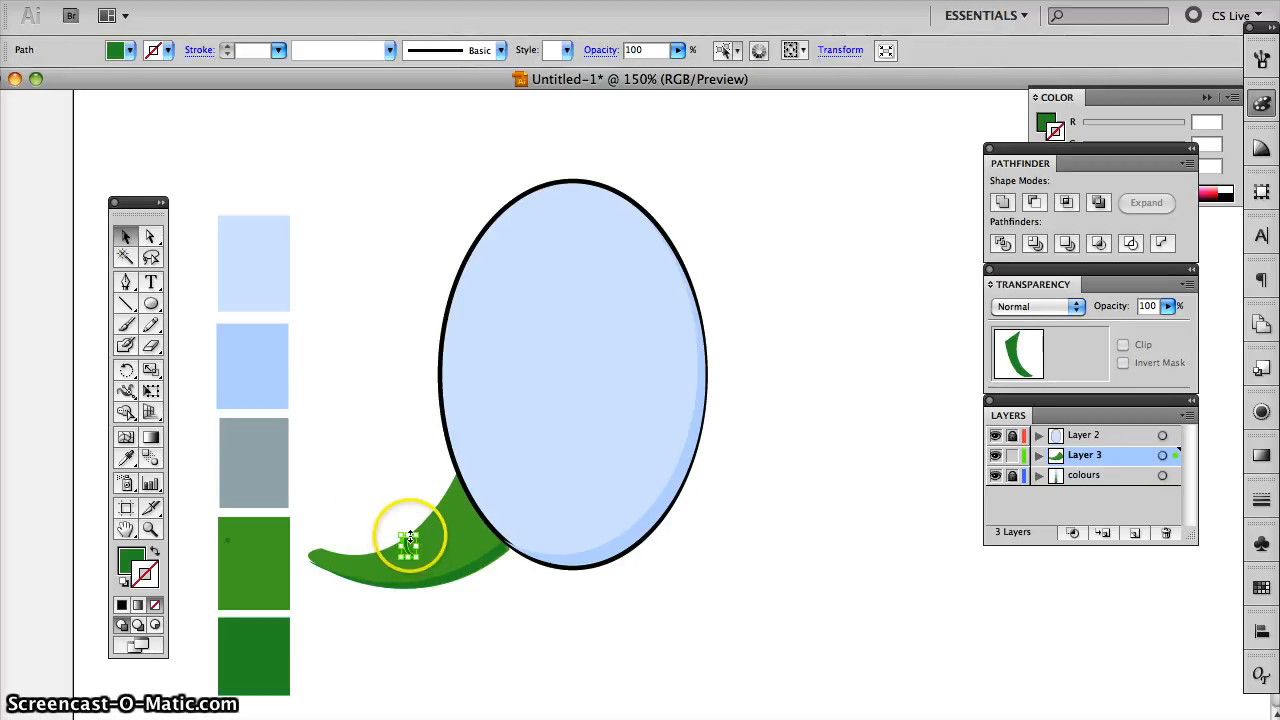
pyautogui.moveTo(407, 545); pyautogui.dragTo(414, 536)
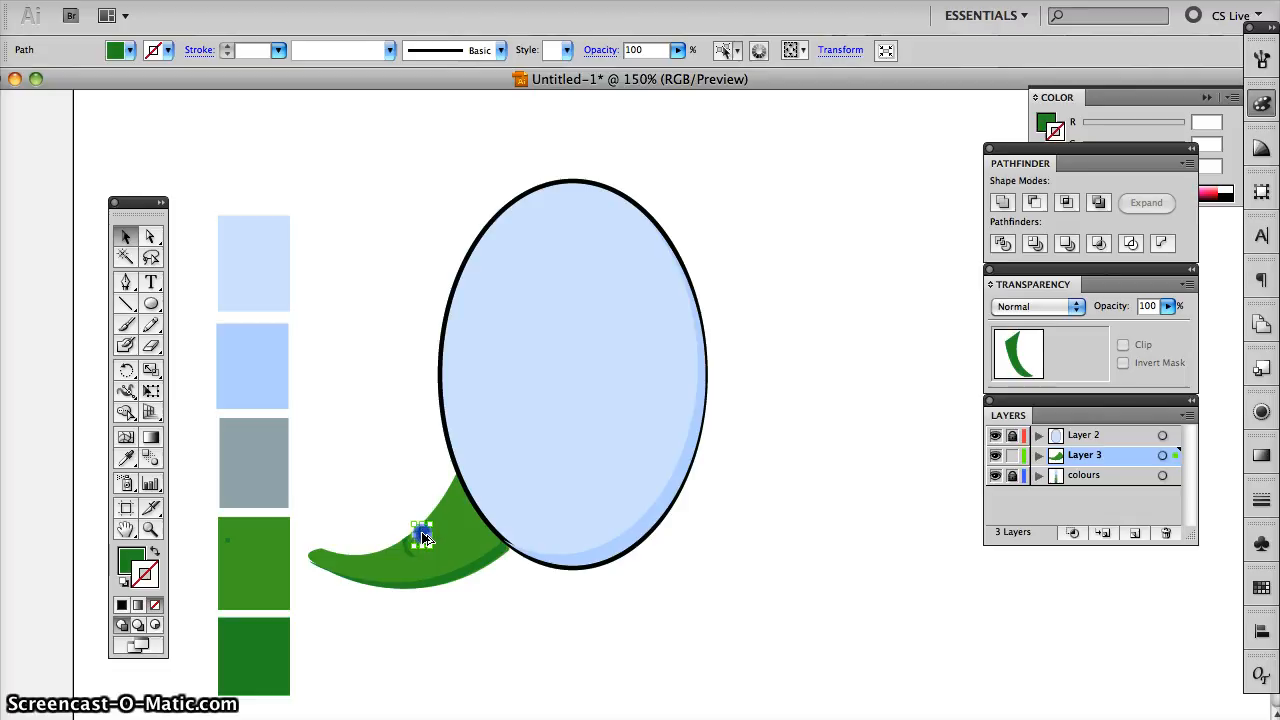
pyautogui.moveTo(431, 522); pyautogui.dragTo(432, 522)
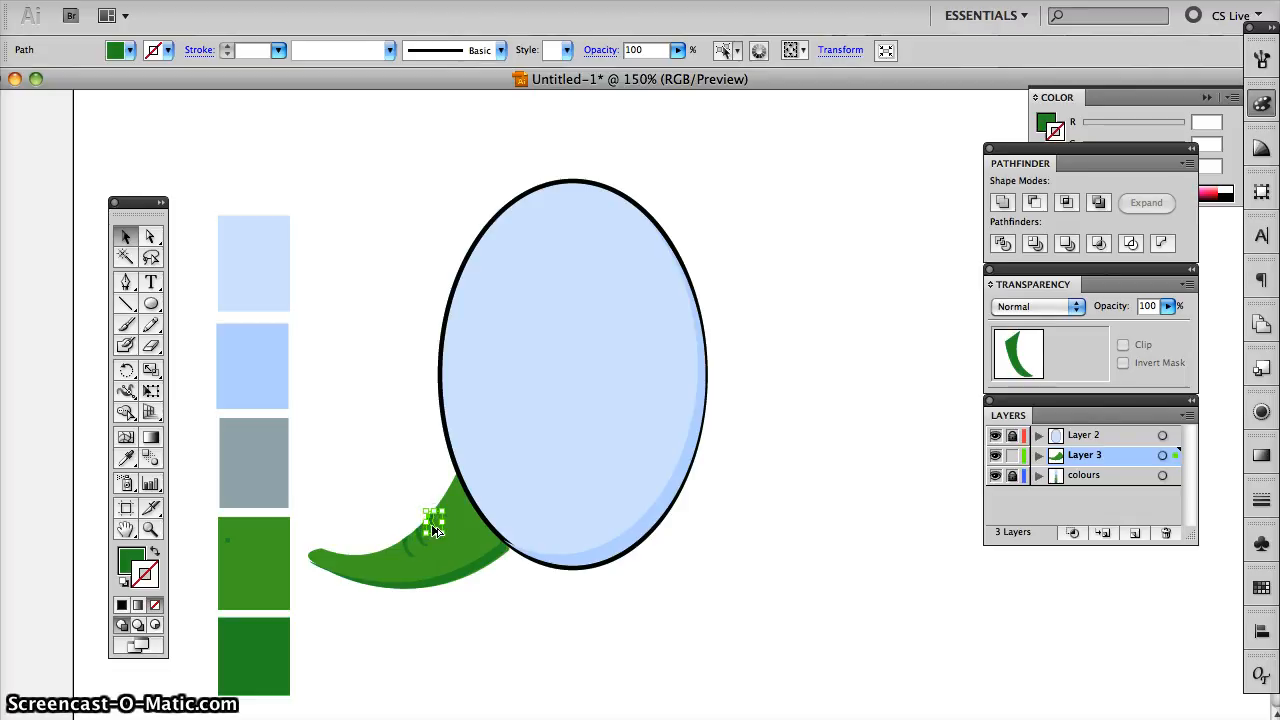
# - Slightly rotate the two creases nearest the ellipse so they follow the tail's curve
pyautogui.click(402, 477)
pyautogui.click(447, 518)
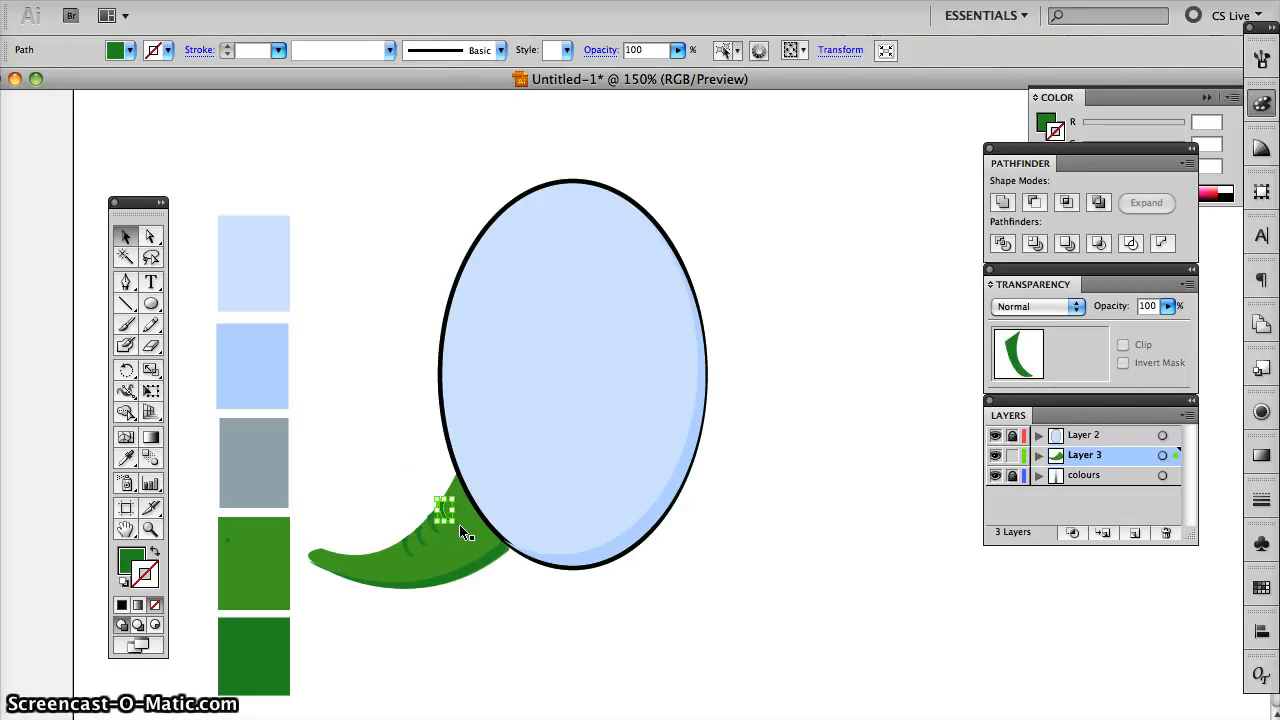
pyautogui.moveTo(459, 524); pyautogui.dragTo(460, 526)
pyautogui.click(409, 486)
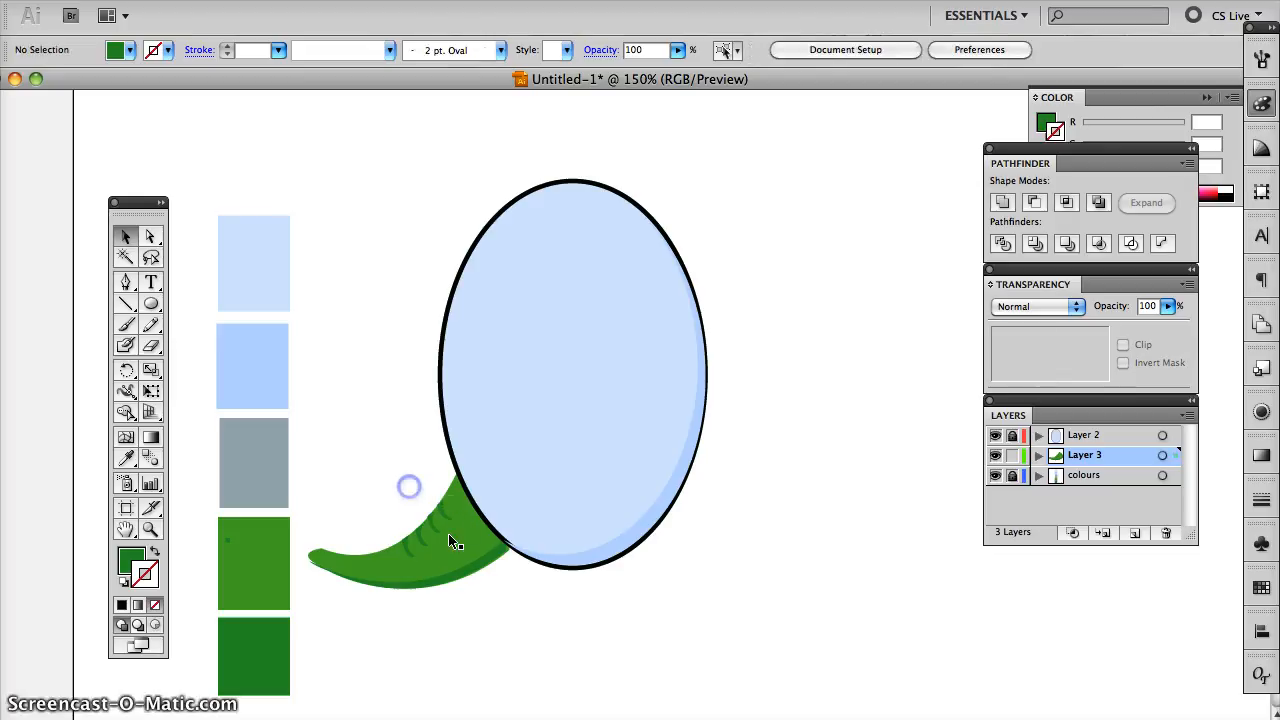
pyautogui.click(434, 528)
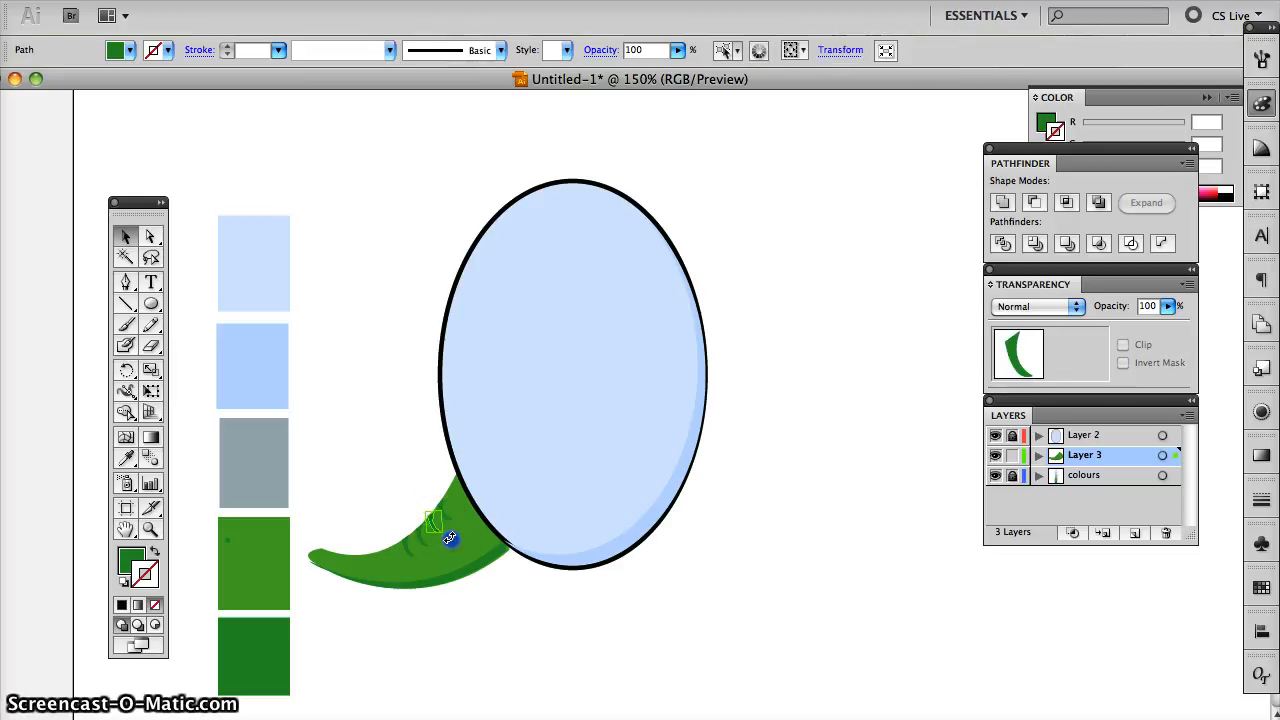
pyautogui.click(451, 537)
pyautogui.click(588, 586)
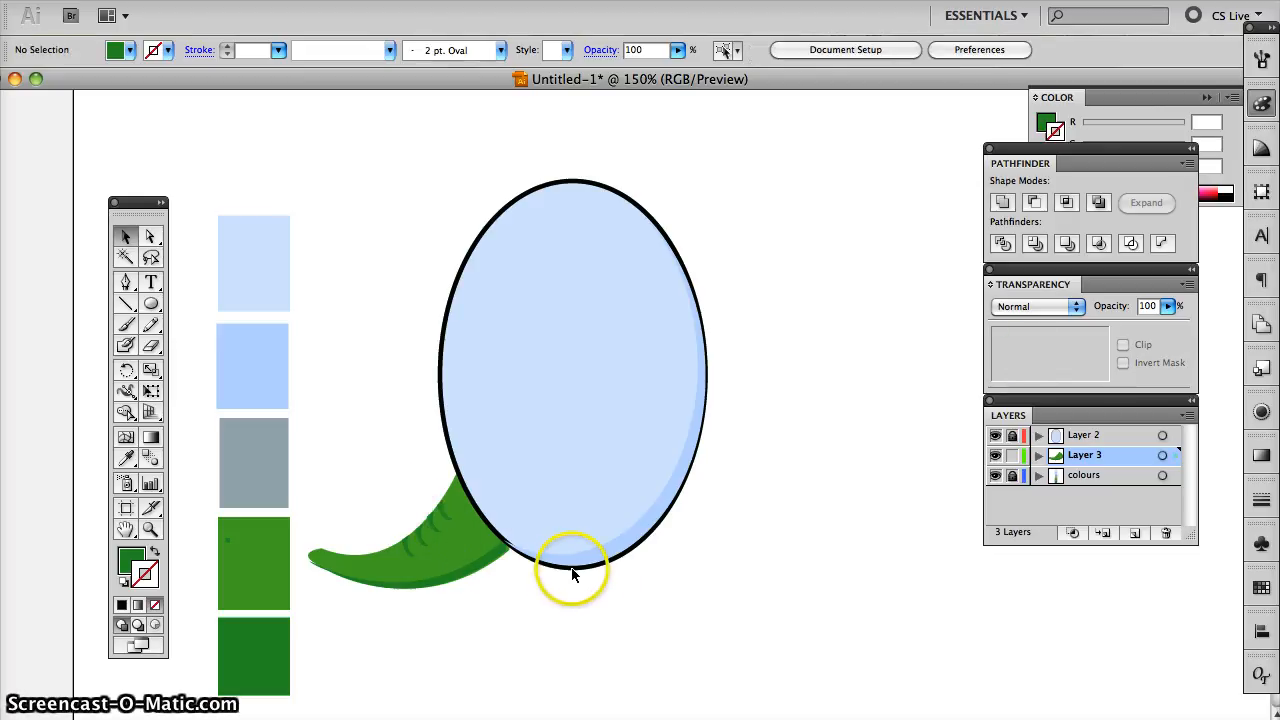
# - Draw a small upright ellipse with black fill and no stroke to the right of the large blue ellipse
pyautogui.press('super+minus')
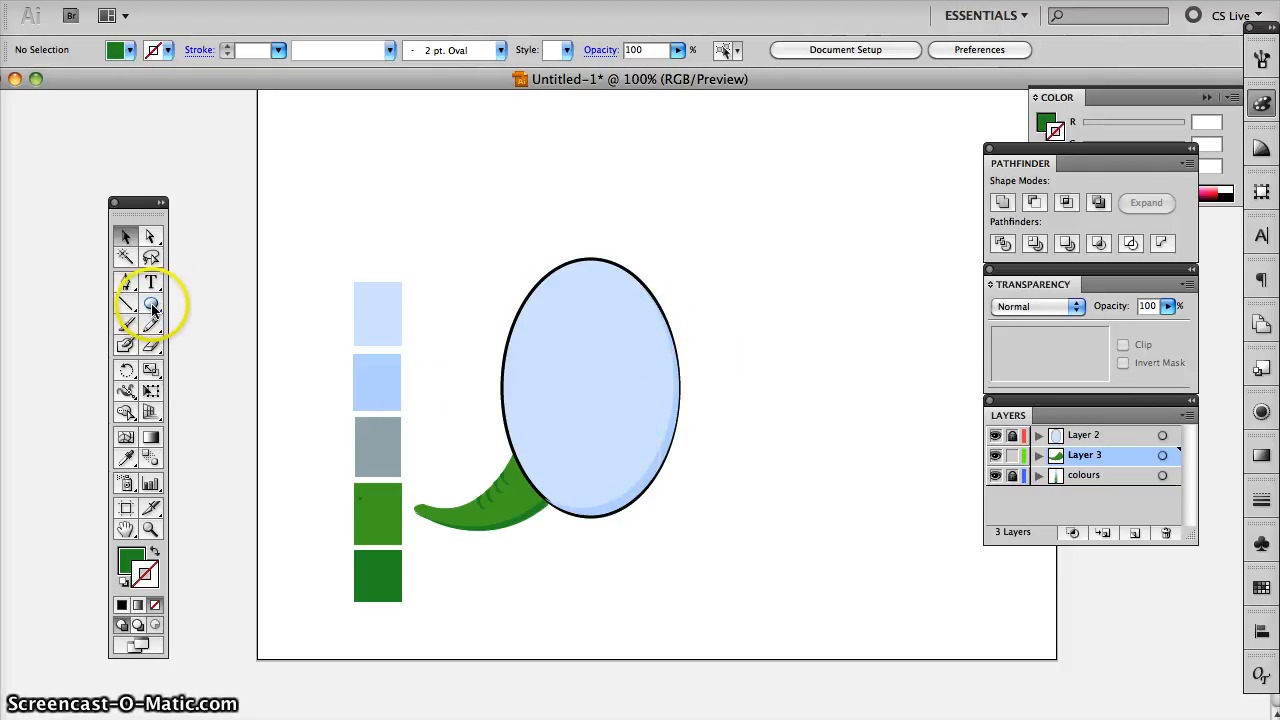
pyautogui.moveTo(152, 309); pyautogui.dragTo(200, 331)
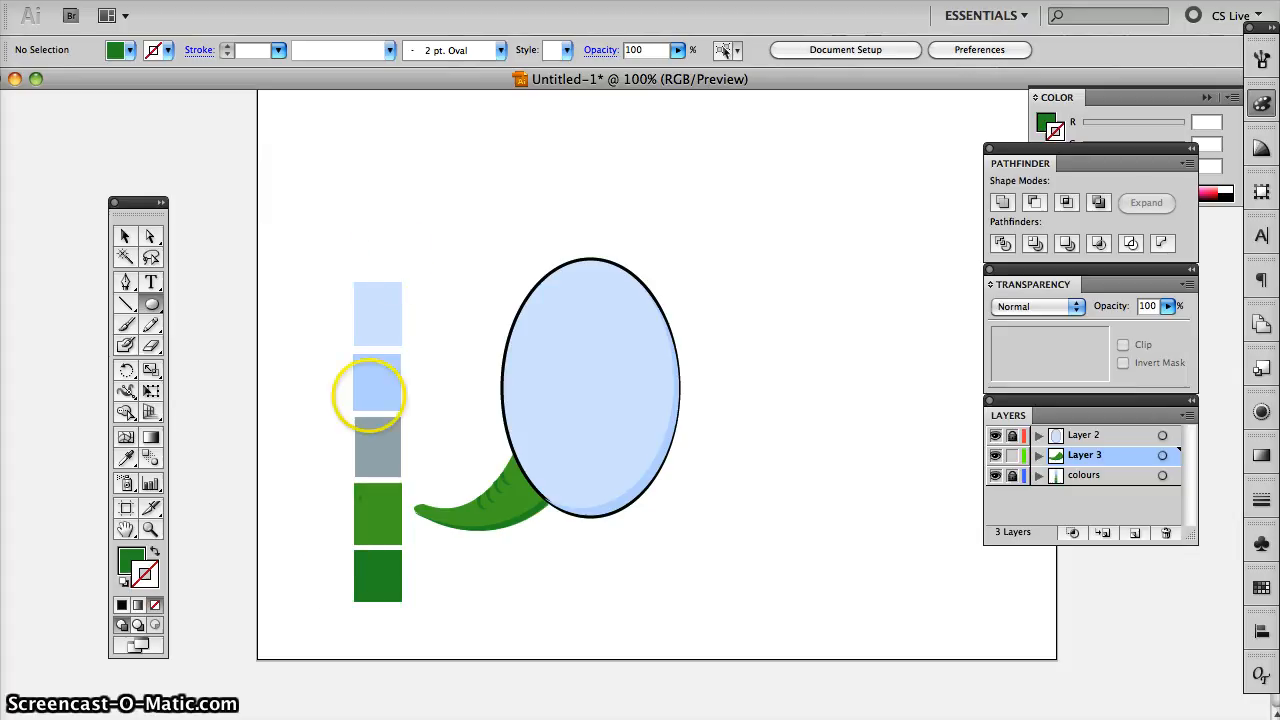
pyautogui.click(121, 606)
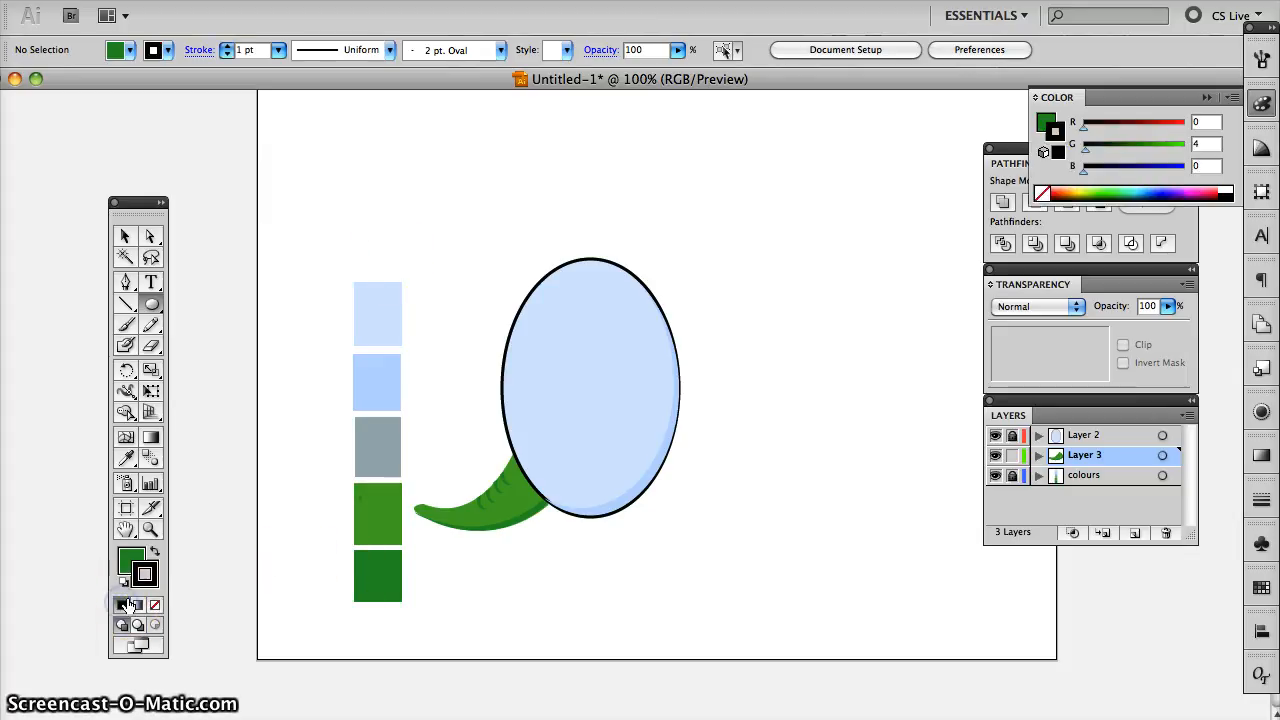
pyautogui.click(155, 552)
pyautogui.click(145, 573)
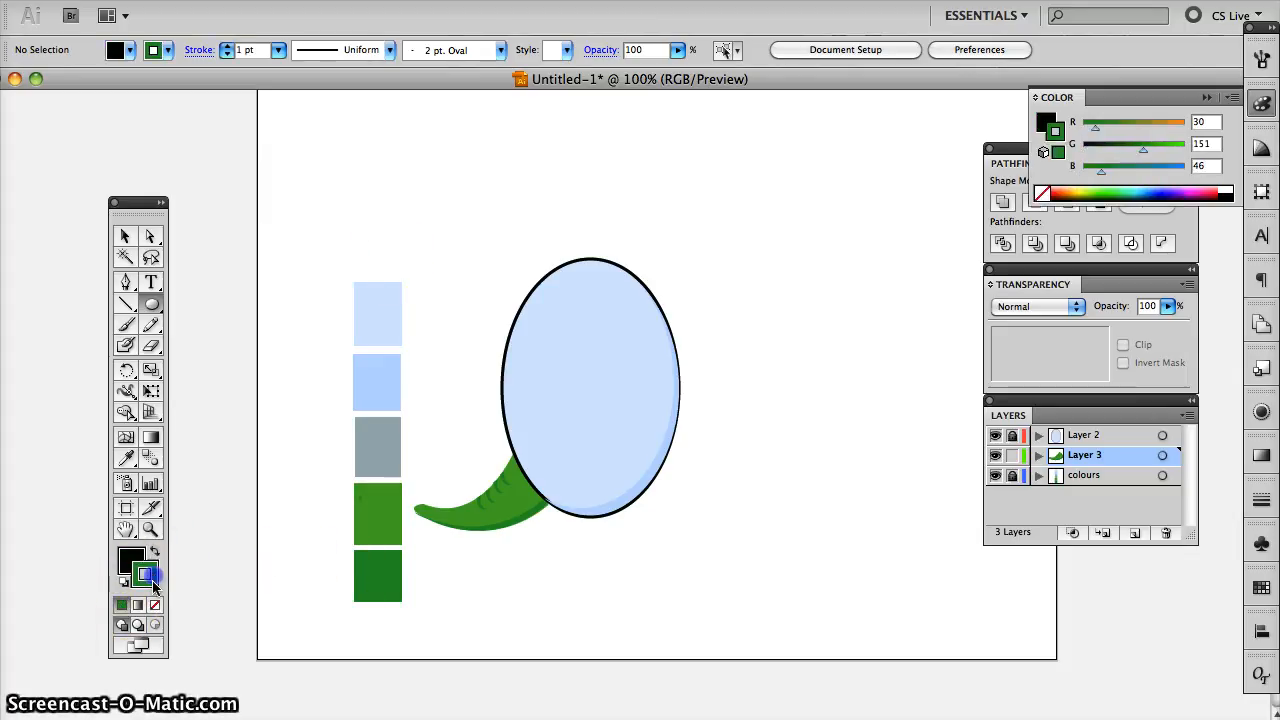
pyautogui.click(155, 605)
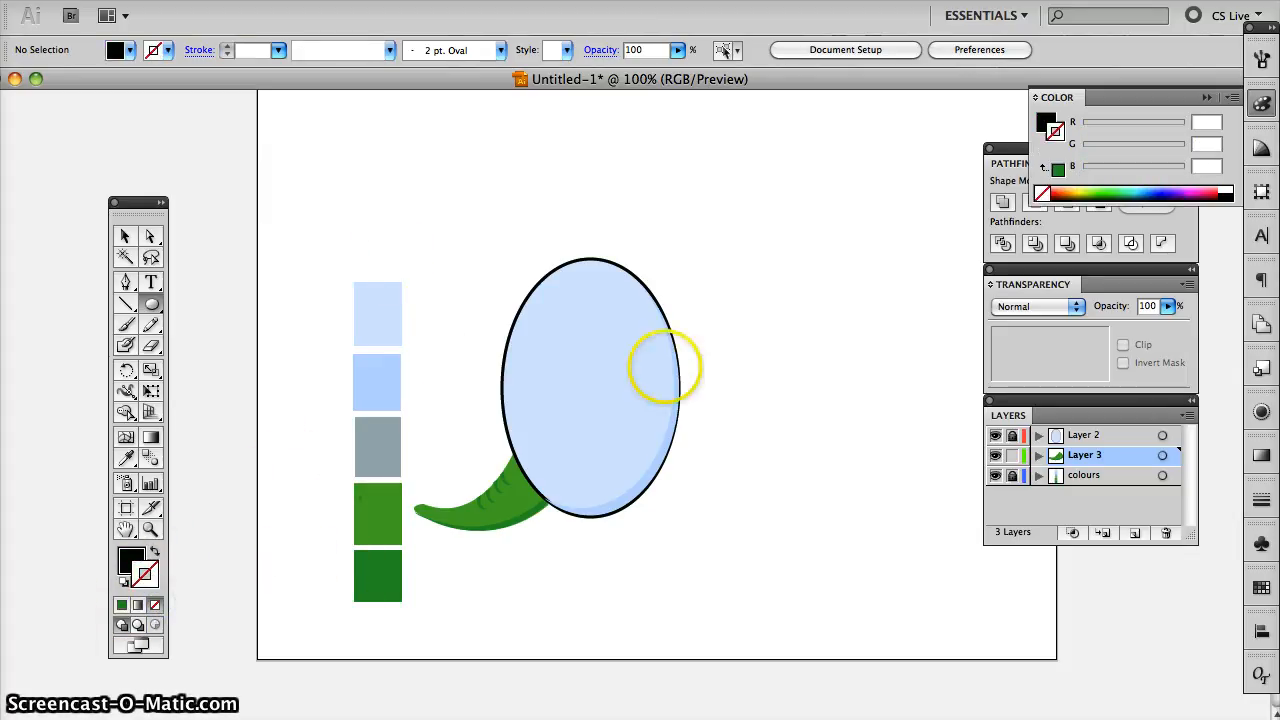
pyautogui.moveTo(757, 314); pyautogui.dragTo(802, 364)
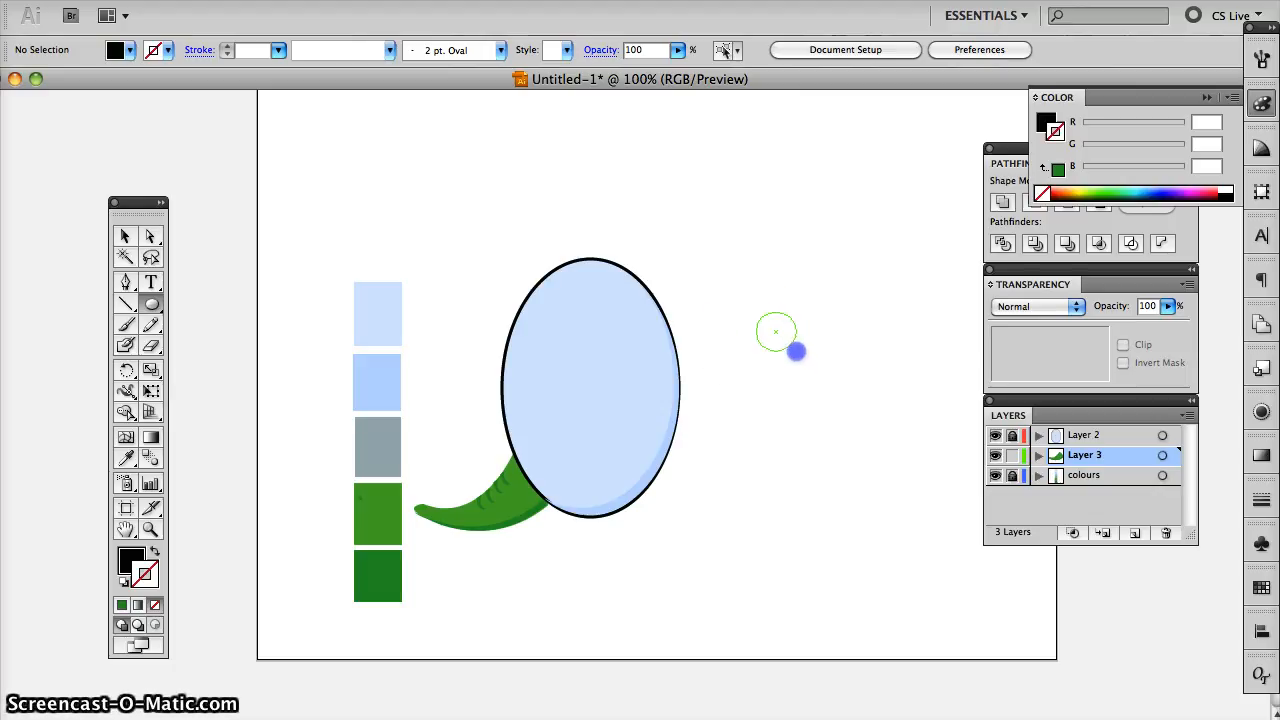
pyautogui.moveTo(796, 351); pyautogui.dragTo(789, 365)
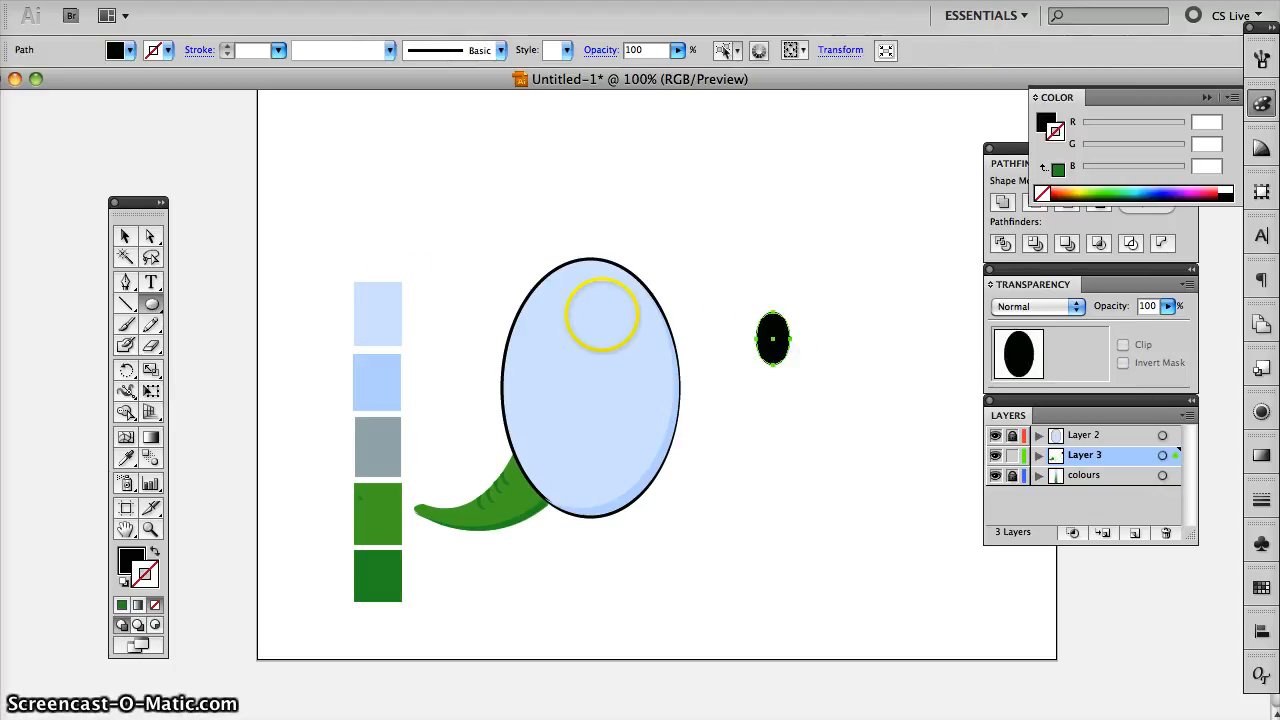
# - Draw a black star over the small black ellipse and position it so its points stick out
pyautogui.click(151, 306)
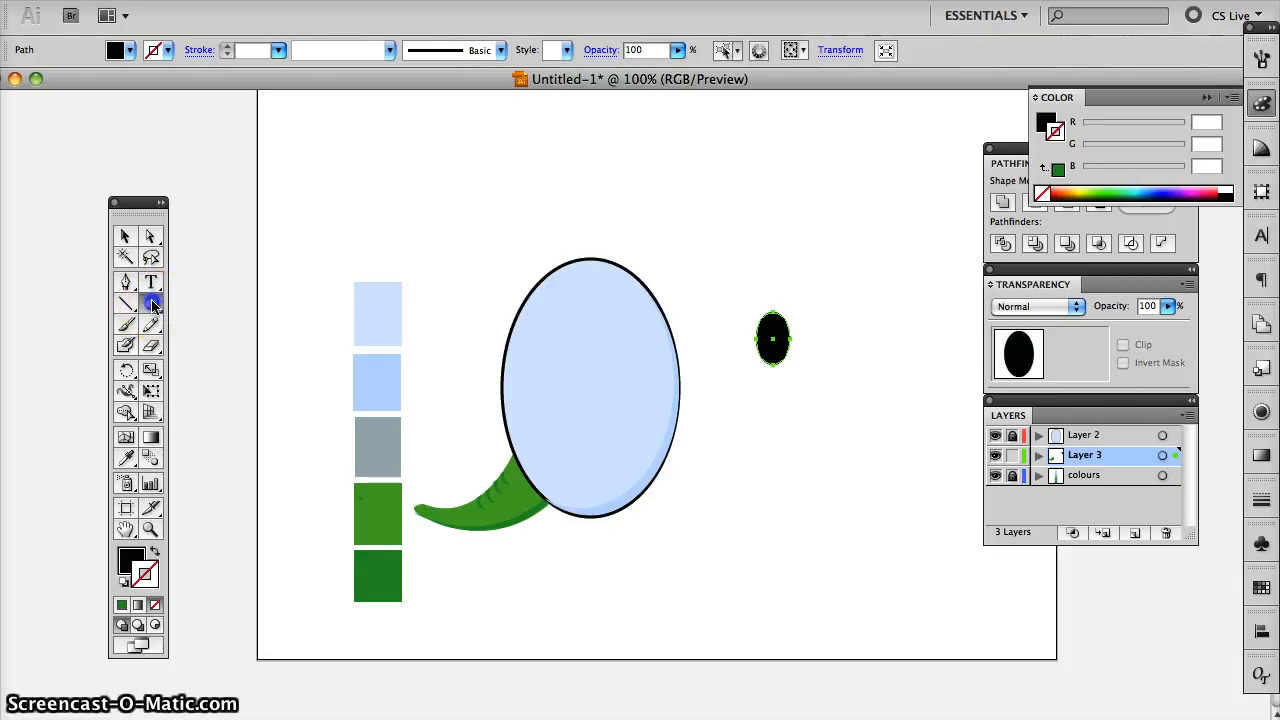
pyautogui.moveTo(151, 306); pyautogui.dragTo(232, 390)
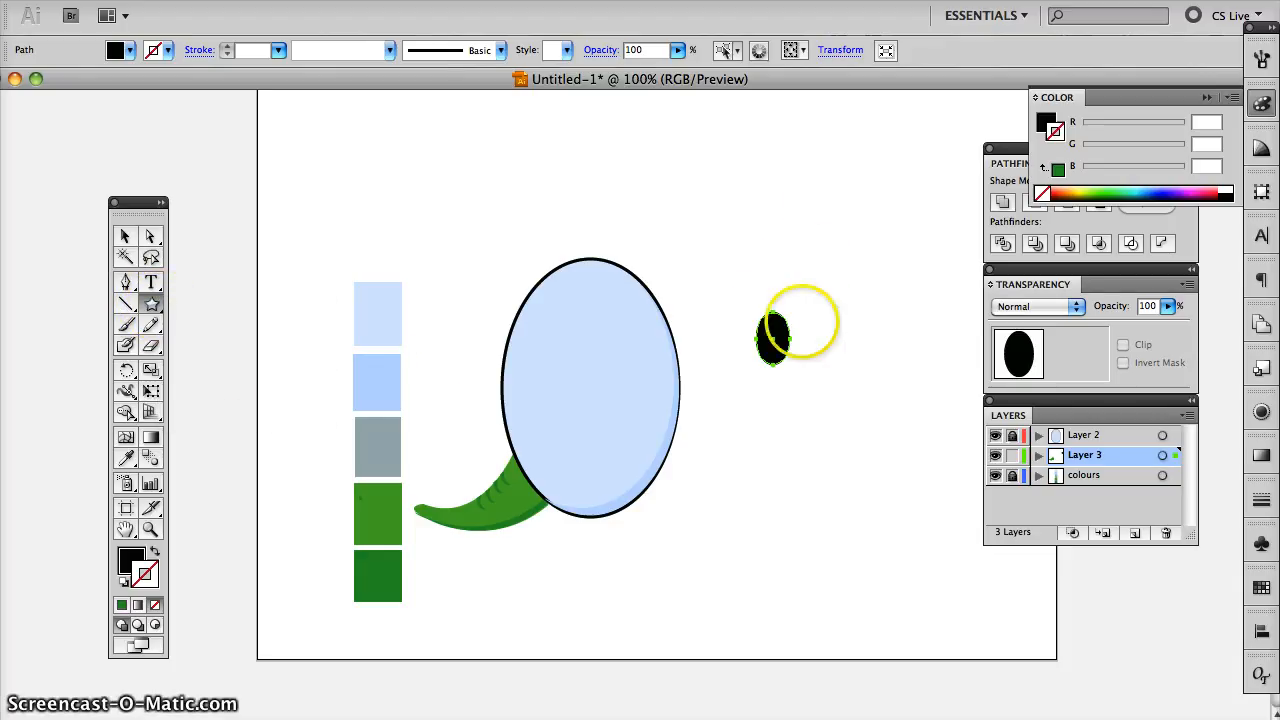
pyautogui.moveTo(749, 308); pyautogui.dragTo(772, 335)
pyautogui.click(126, 236)
pyautogui.click(823, 337)
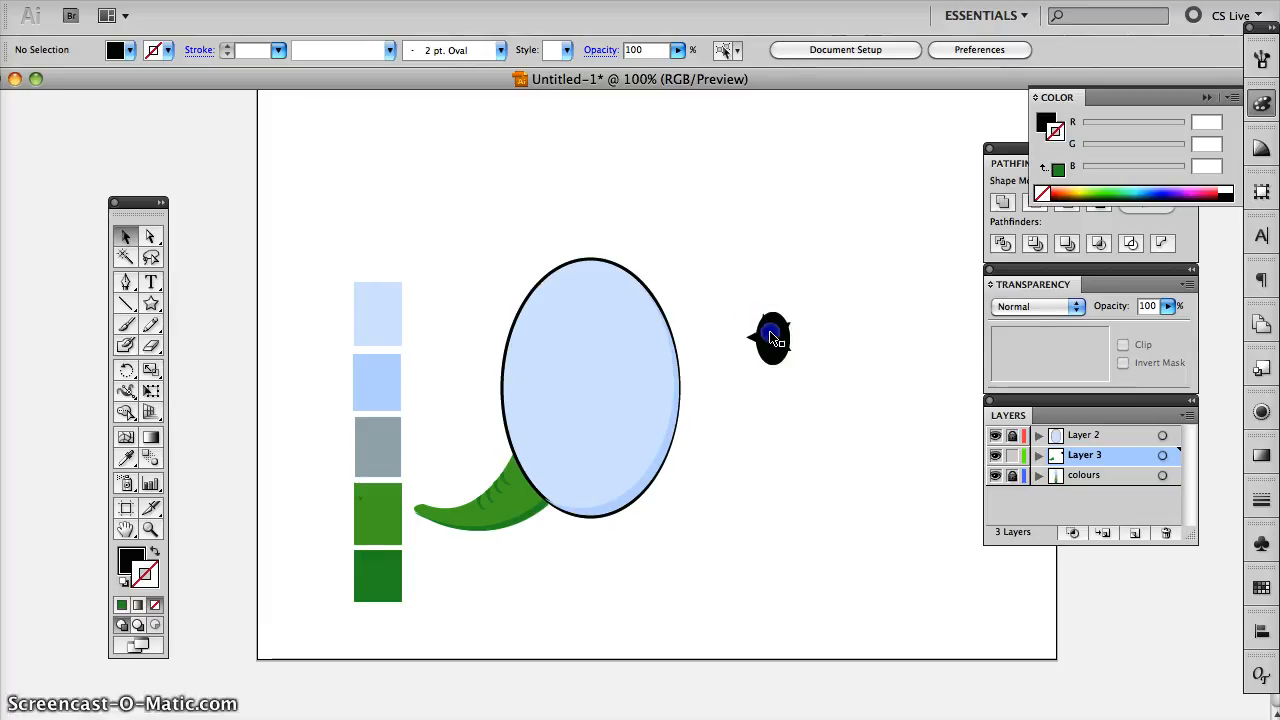
pyautogui.click(772, 336)
pyautogui.click(828, 318)
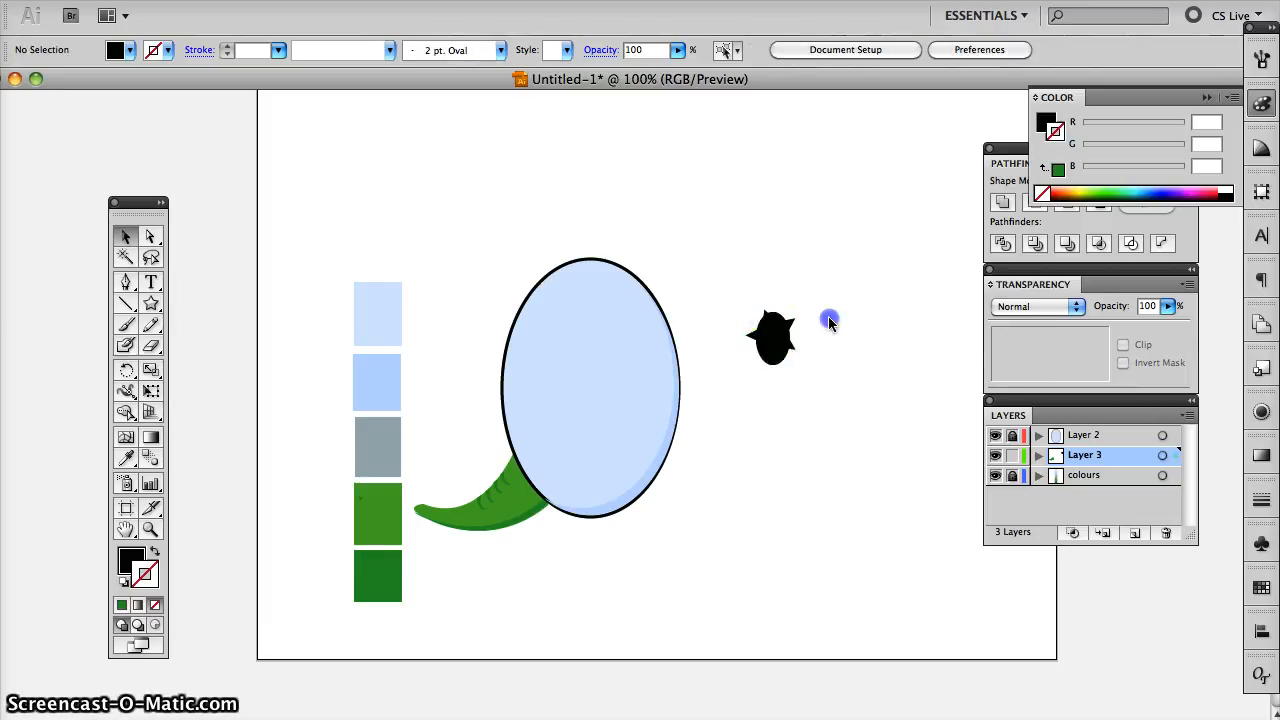
pyautogui.moveTo(777, 350); pyautogui.dragTo(777, 349)
pyautogui.click(817, 337)
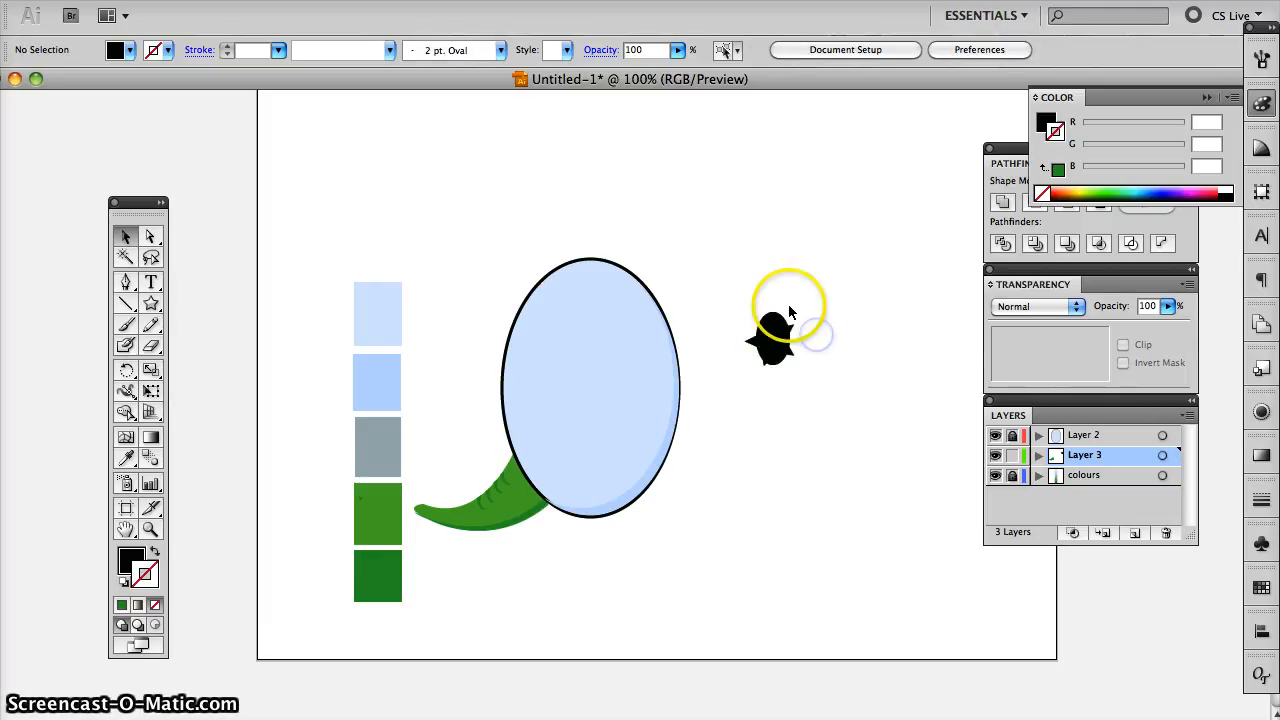
# - Stretch the star's points further beyond the black ellipse by moving their anchor points with Direct Selection
pyautogui.click(150, 236)
pyautogui.click(749, 337)
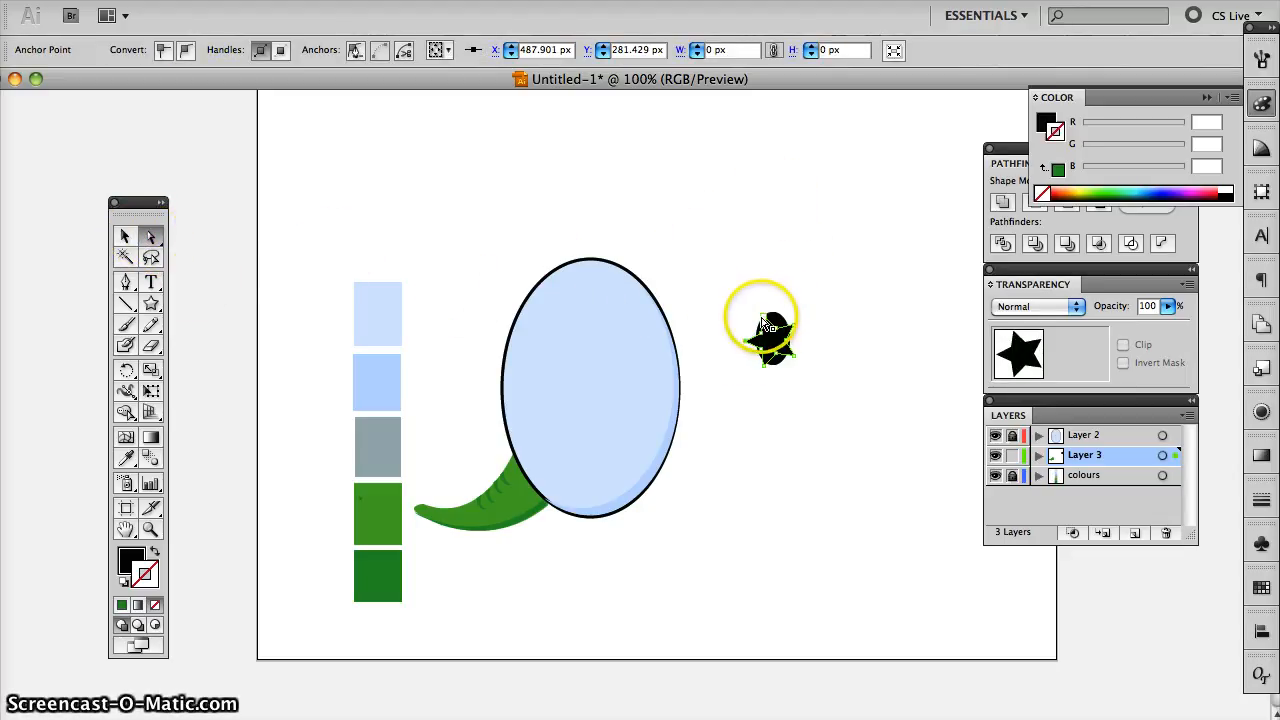
pyautogui.moveTo(764, 317); pyautogui.dragTo(746, 343)
pyautogui.click(817, 354)
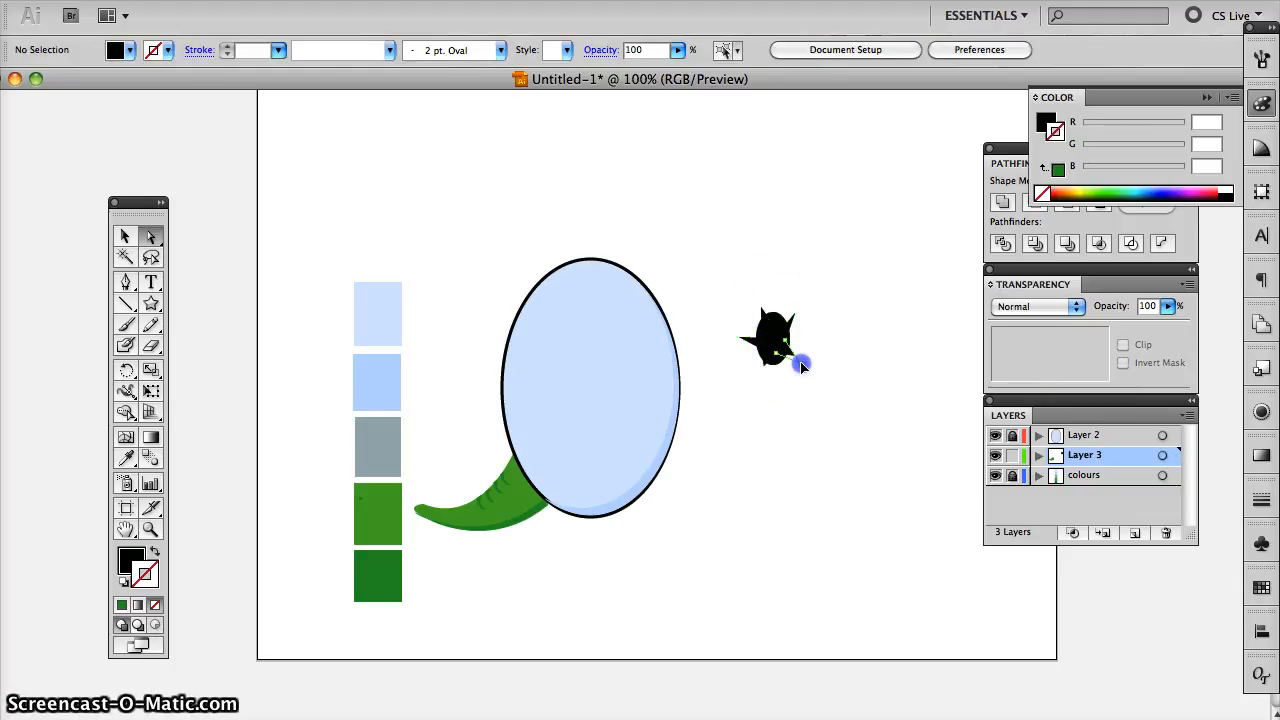
pyautogui.moveTo(797, 362); pyautogui.dragTo(763, 371)
pyautogui.click(829, 344)
pyautogui.click(792, 376)
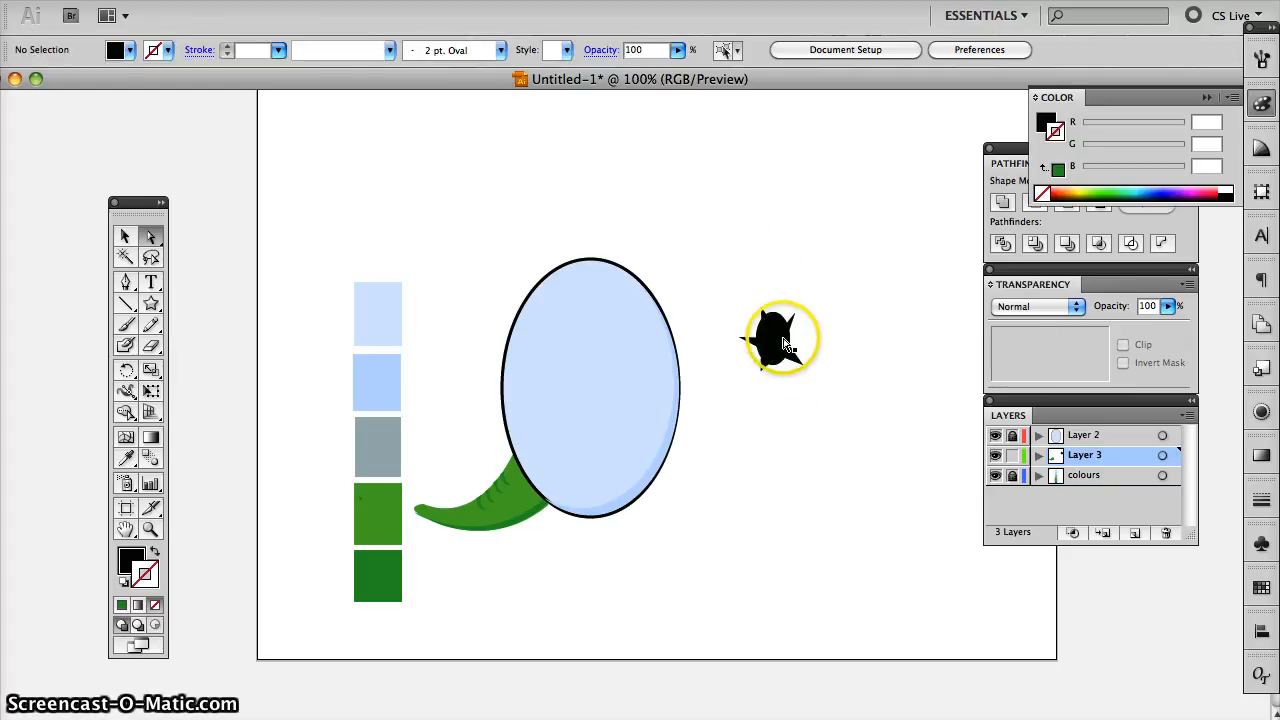
# - Reposition and slightly rotate the star over the small black ellipse, and select both shapes together
pyautogui.click(783, 343)
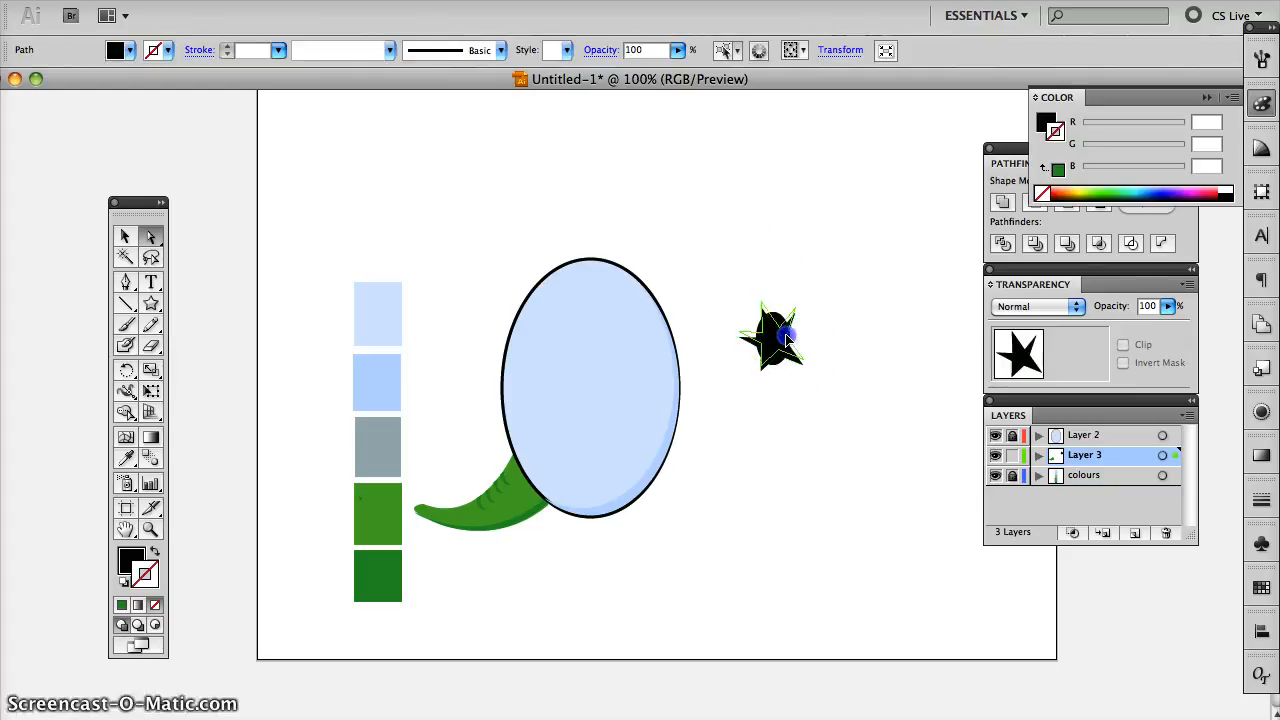
pyautogui.click(786, 339)
pyautogui.click(820, 347)
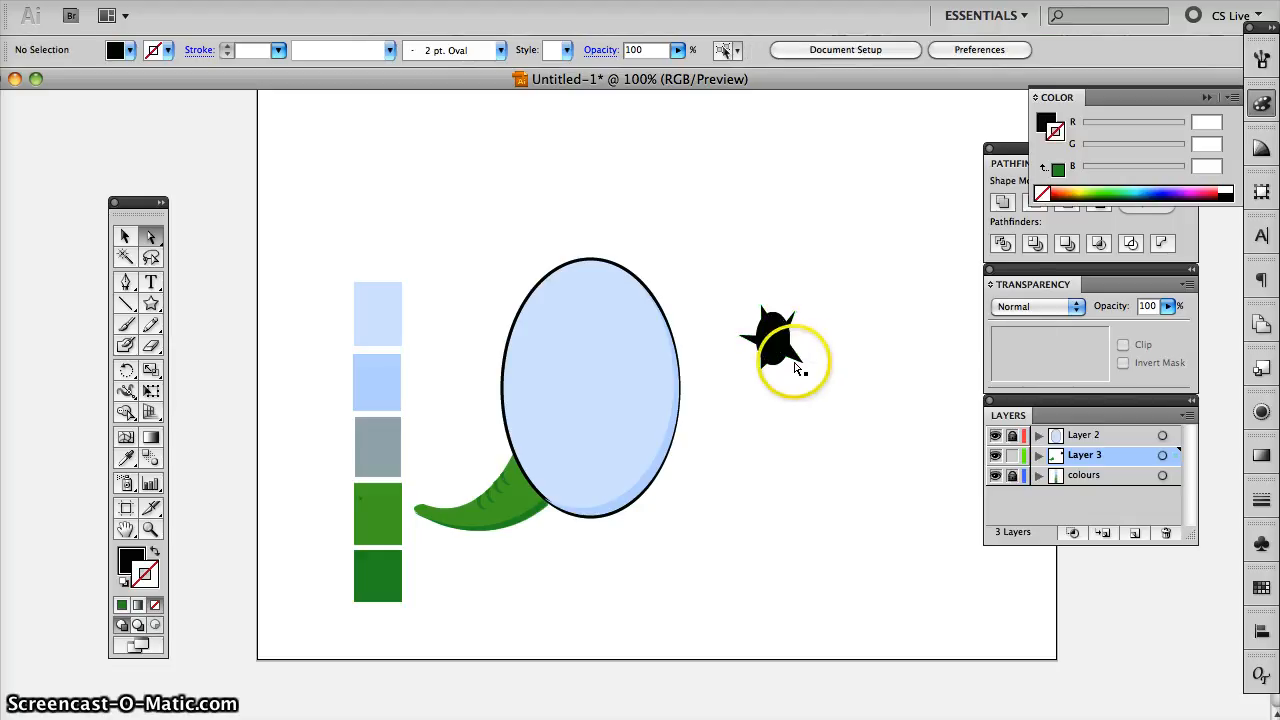
pyautogui.click(803, 362)
pyautogui.click(125, 235)
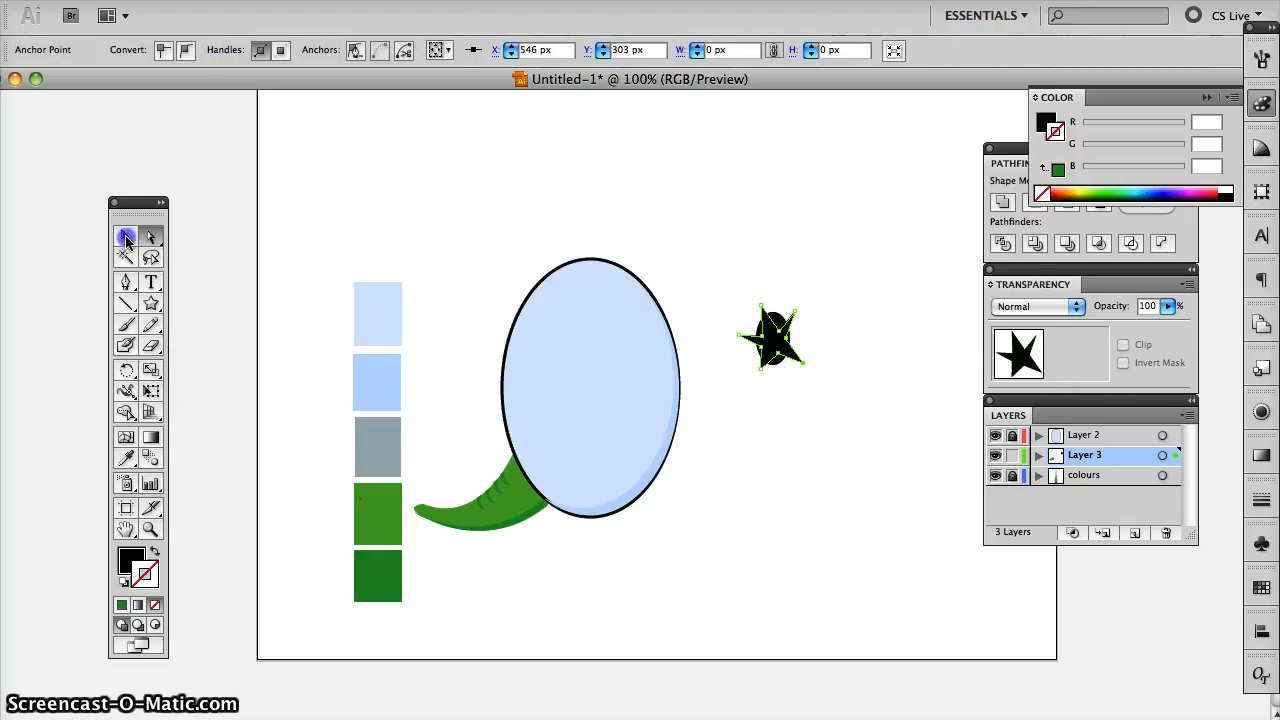
pyautogui.click(778, 352)
pyautogui.moveTo(807, 370); pyautogui.dragTo(806, 360)
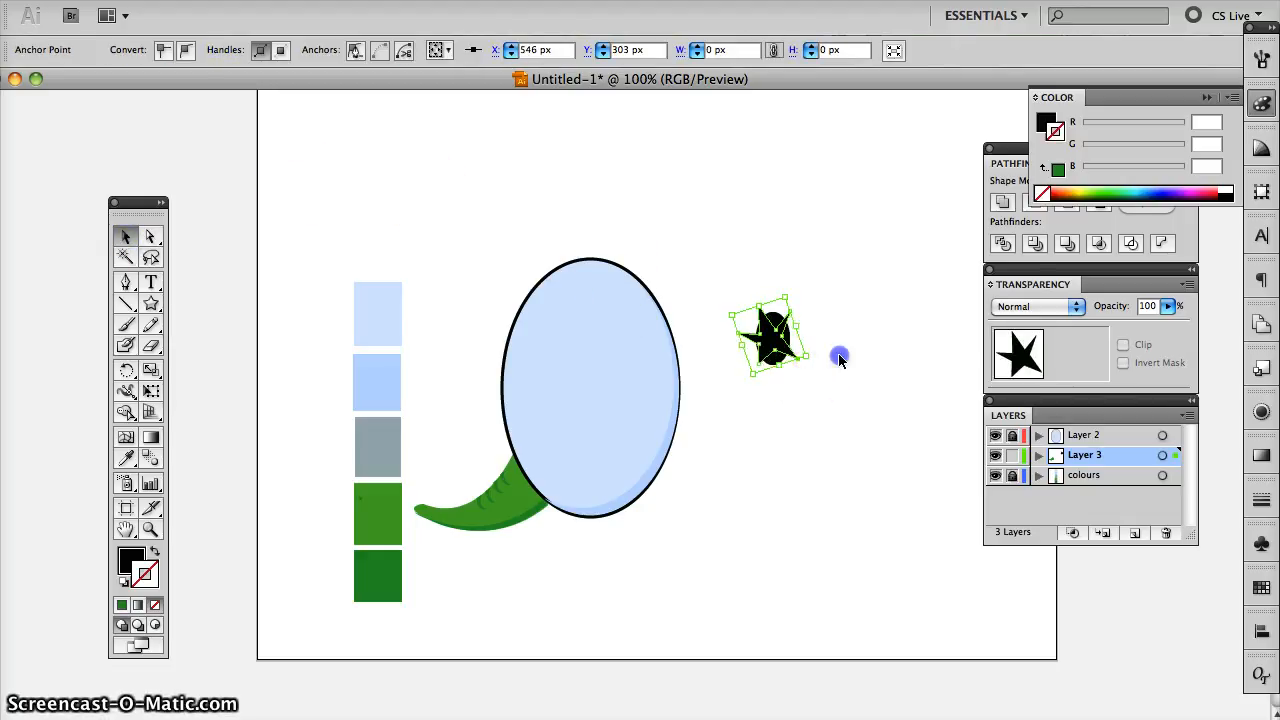
pyautogui.click(837, 354)
pyautogui.click(760, 343)
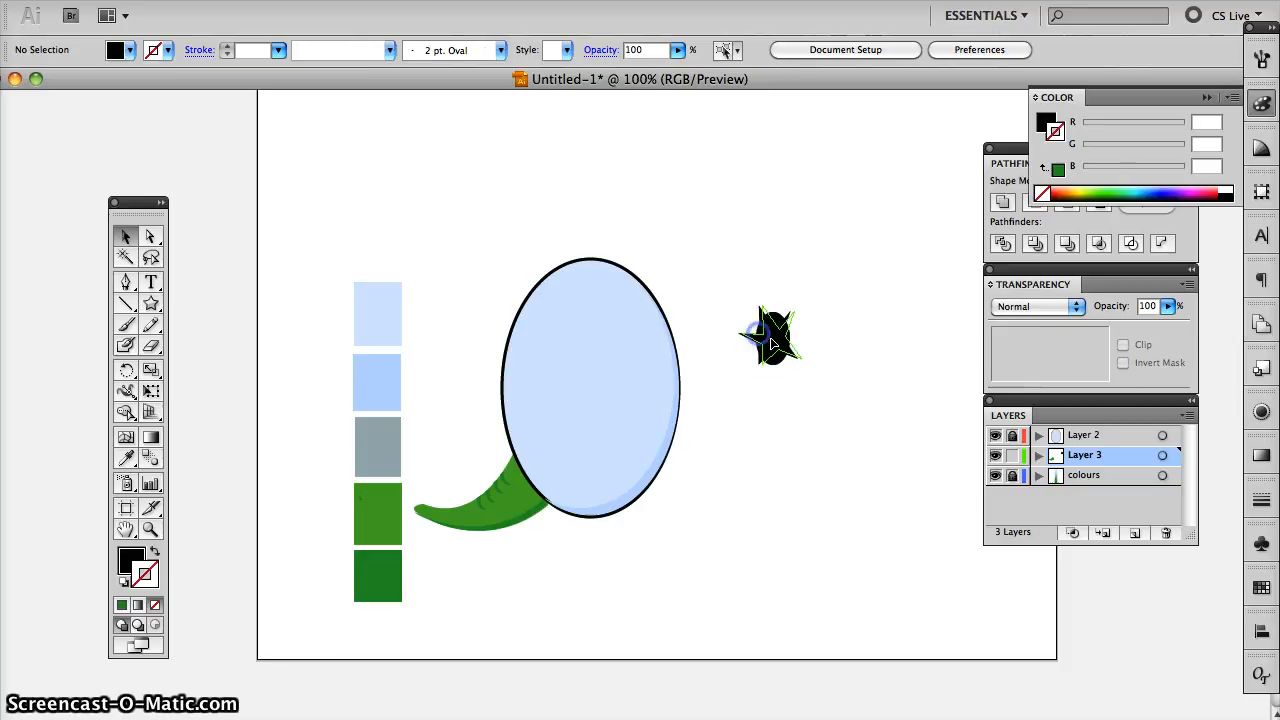
pyautogui.click(823, 340)
pyautogui.moveTo(724, 265); pyautogui.dragTo(829, 402)
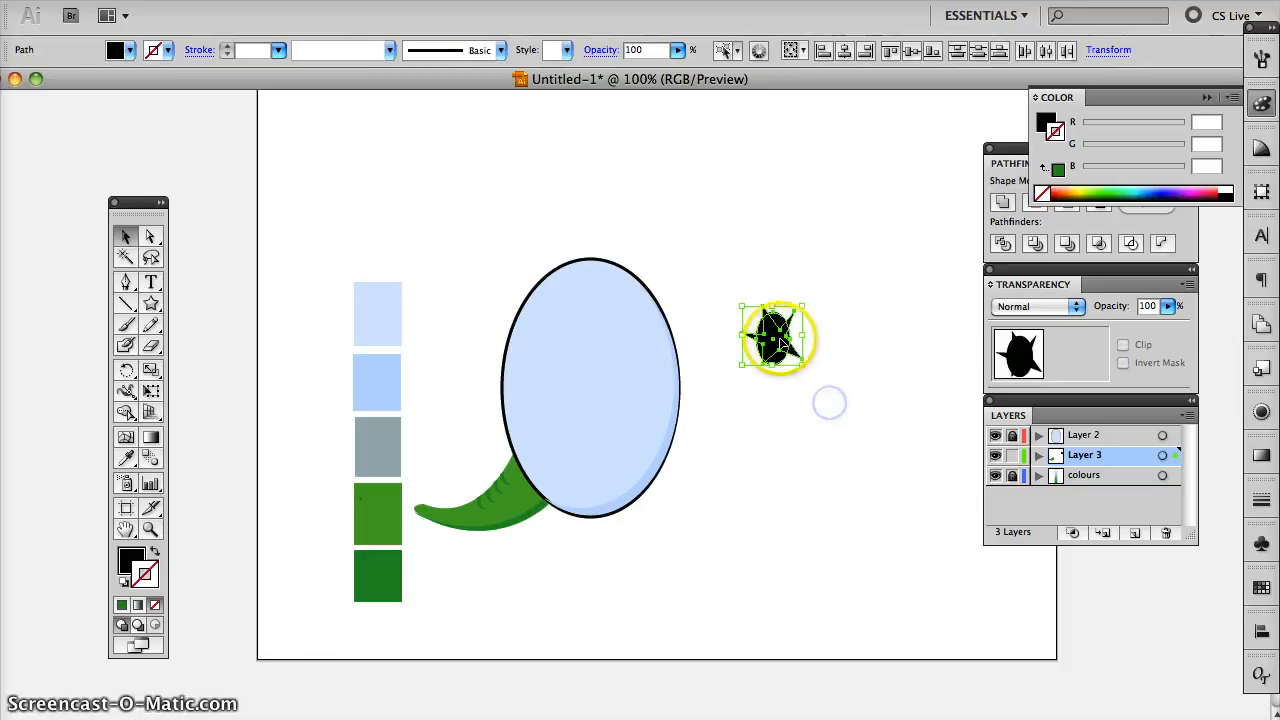
# - Move the black star and ellipse together onto the upper-right part of the large blue ellipse and deselect them
pyautogui.moveTo(772, 337); pyautogui.dragTo(643, 352)
pyautogui.click(757, 357)
pyautogui.click(650, 355)
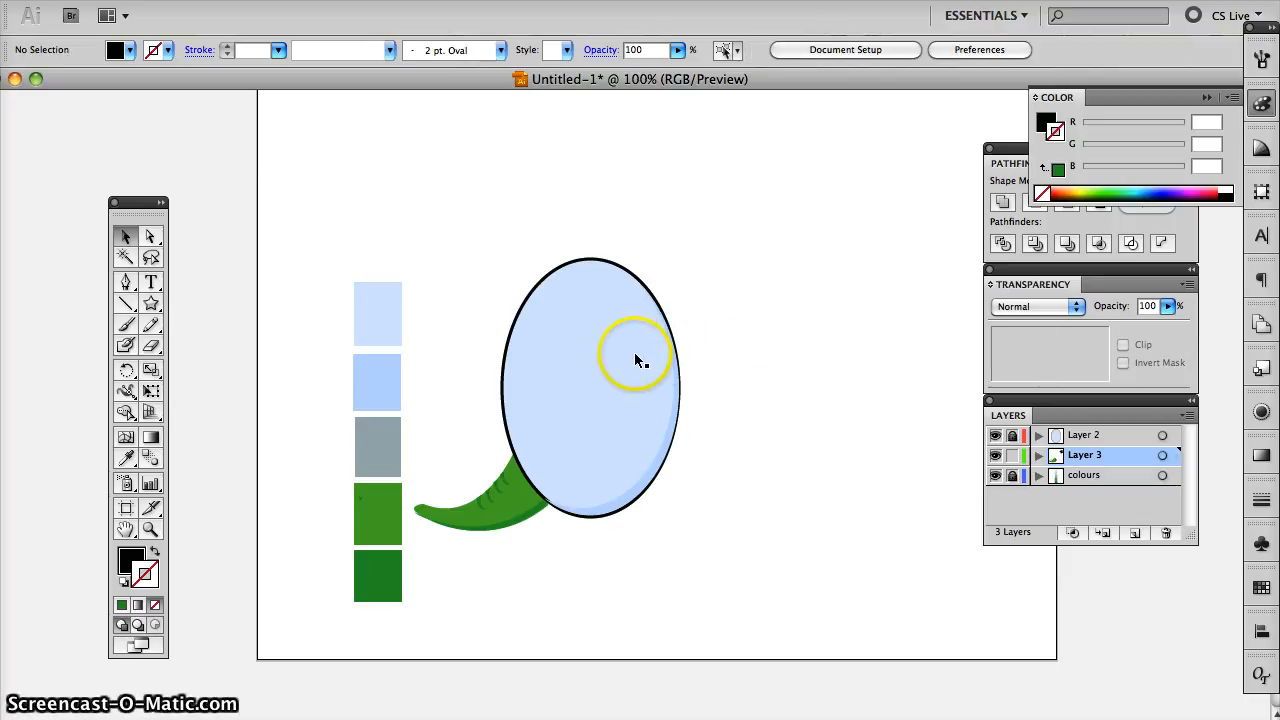
# - Move the star and black ellipse paths from Layer 3 into a new layer stacked above Layer 2
pyautogui.click(1038, 455)
pyautogui.click(1100, 477)
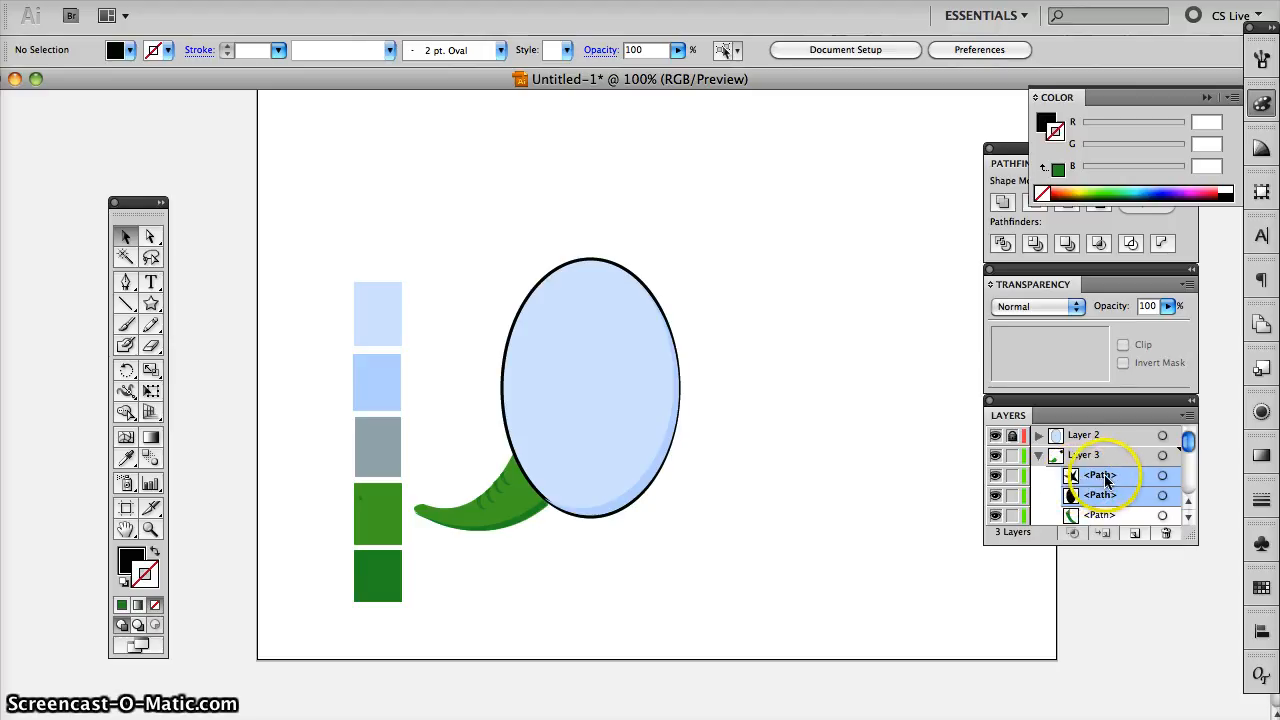
pyautogui.click(1136, 534)
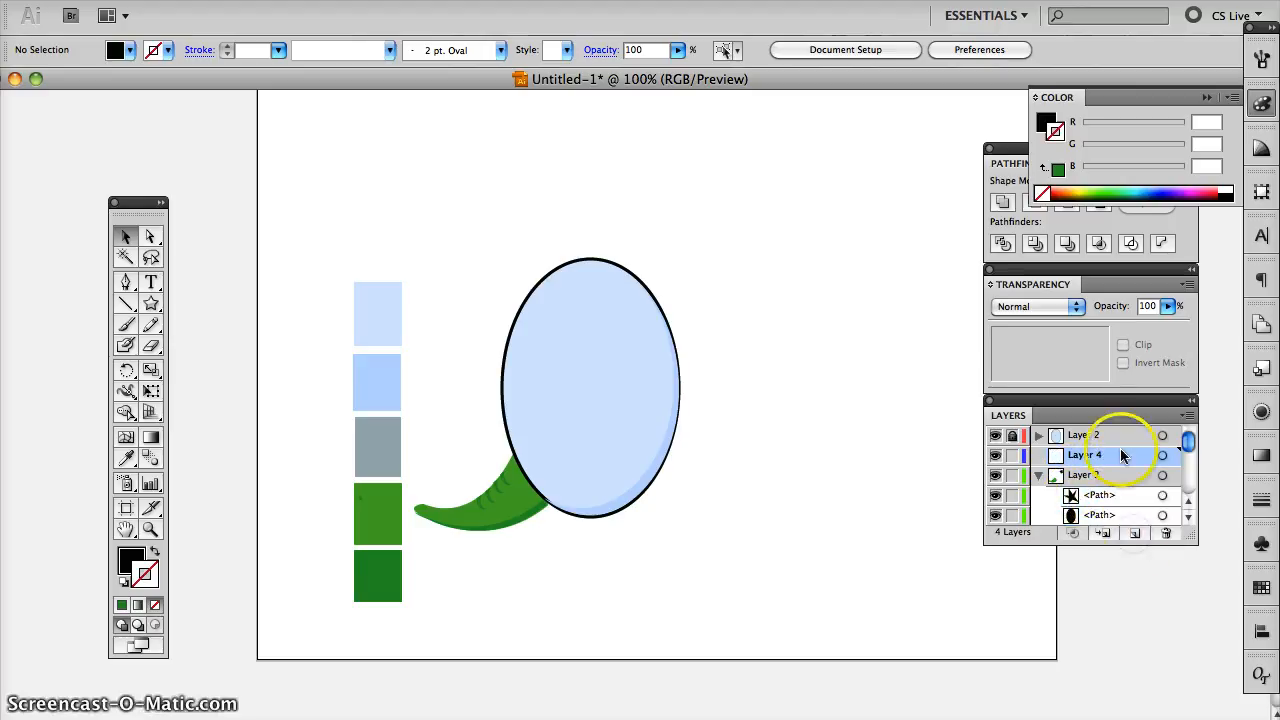
pyautogui.click(1096, 513)
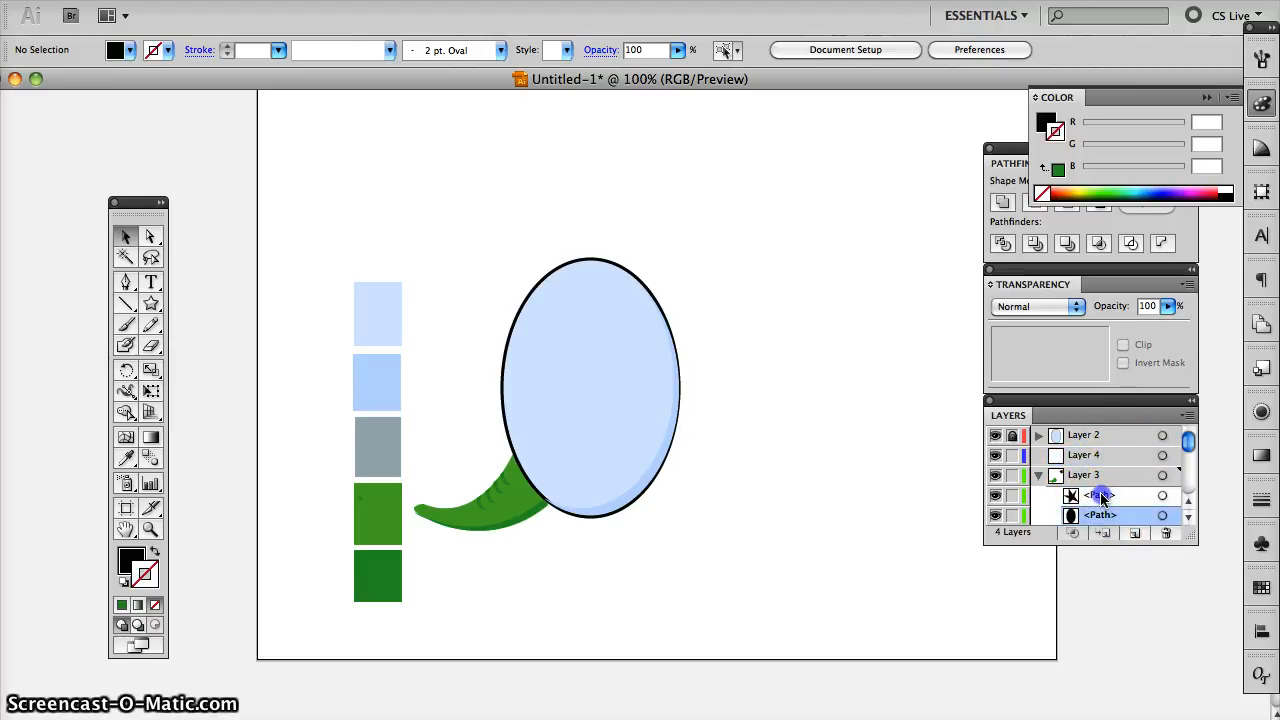
pyautogui.moveTo(1100, 462); pyautogui.dragTo(1082, 434)
pyautogui.click(1084, 456)
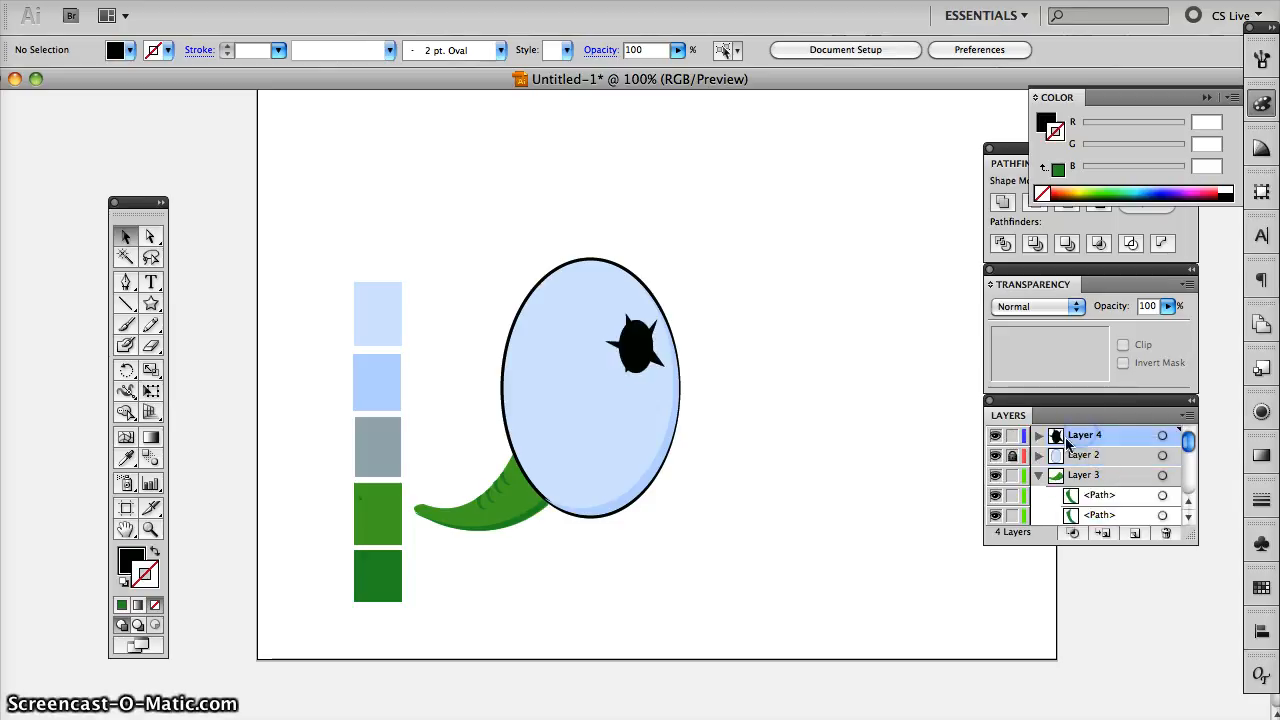
# - Collapse Layer 3, and lock both Layer 3 and Layer 4
pyautogui.click(1038, 475)
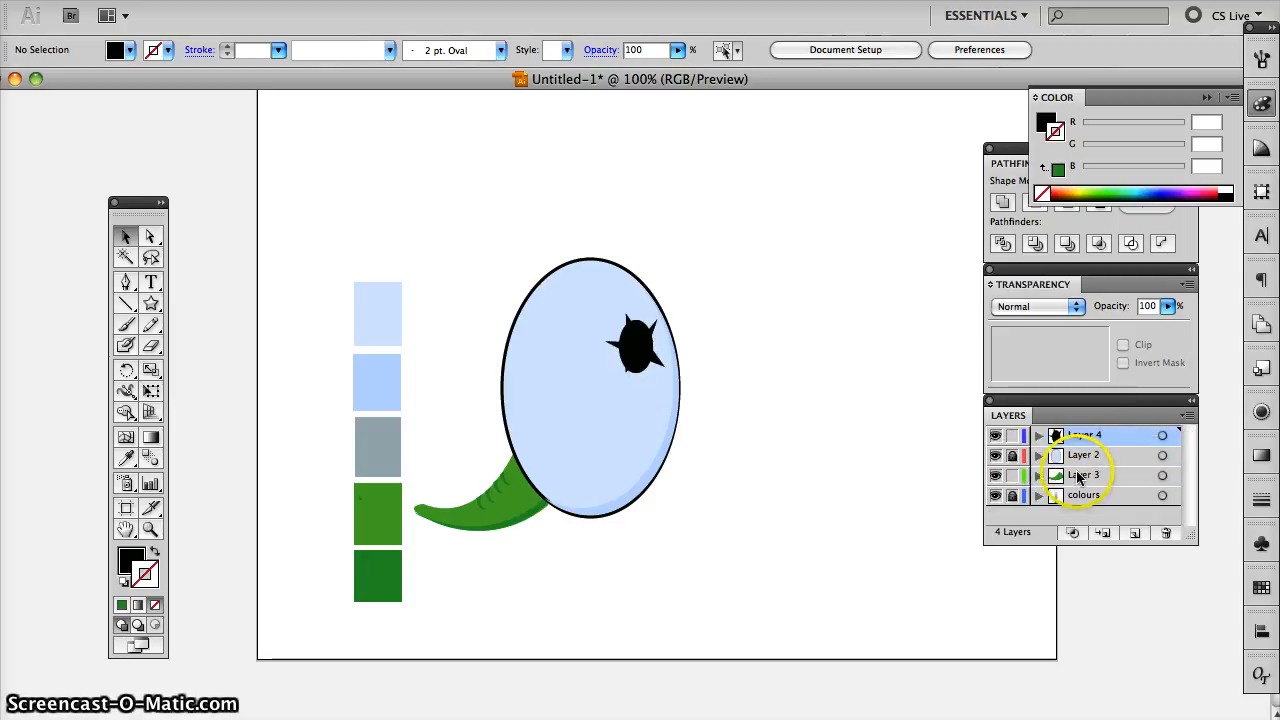
pyautogui.click(1082, 477)
pyautogui.click(1082, 456)
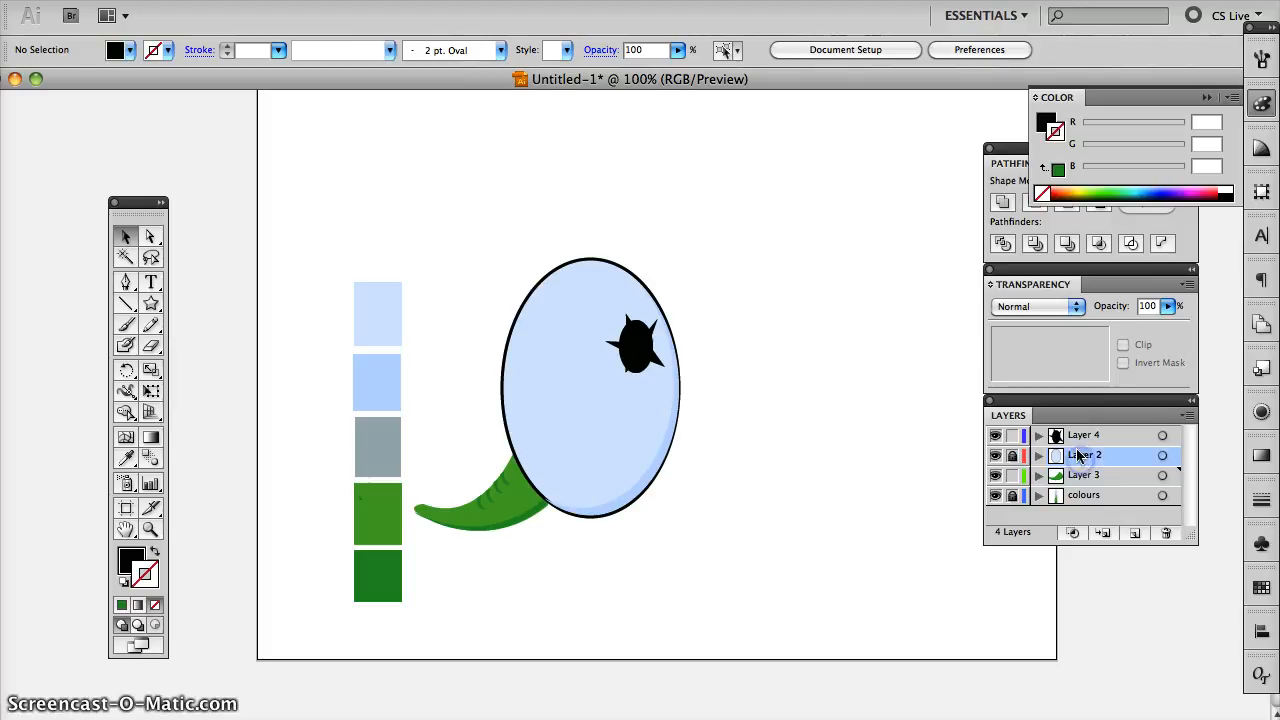
pyautogui.click(1082, 437)
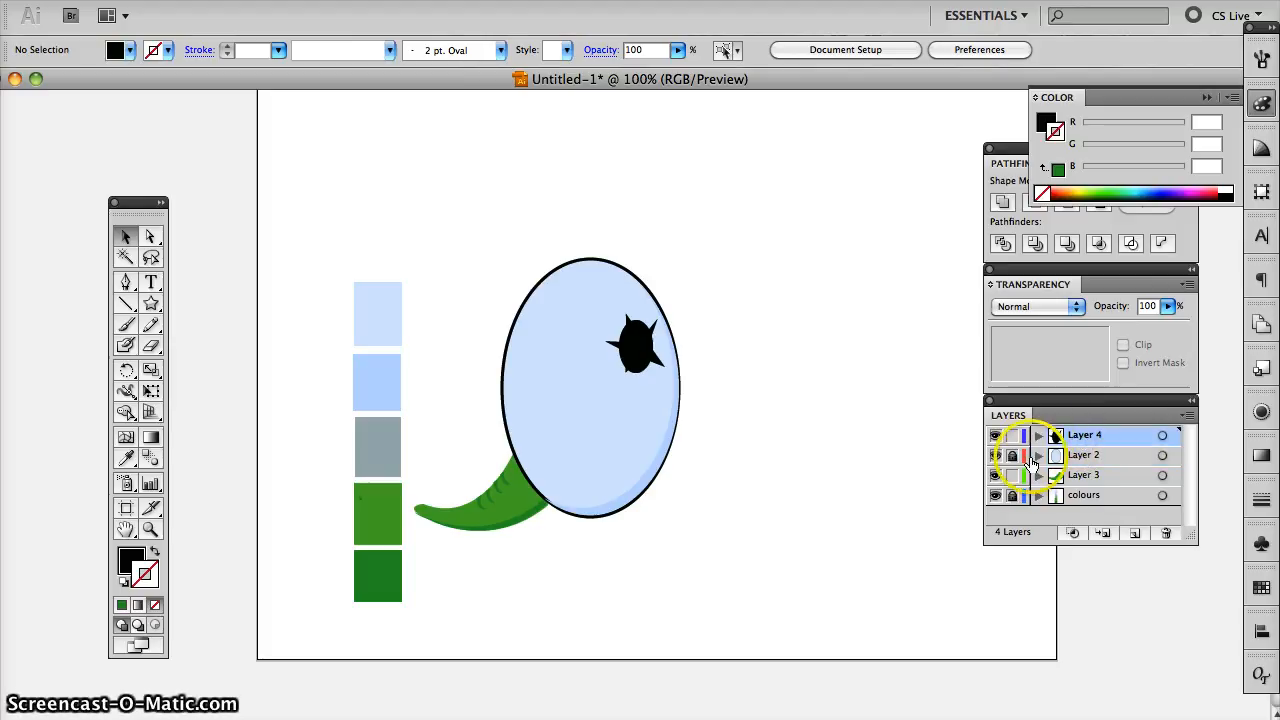
pyautogui.click(1012, 475)
pyautogui.click(1012, 435)
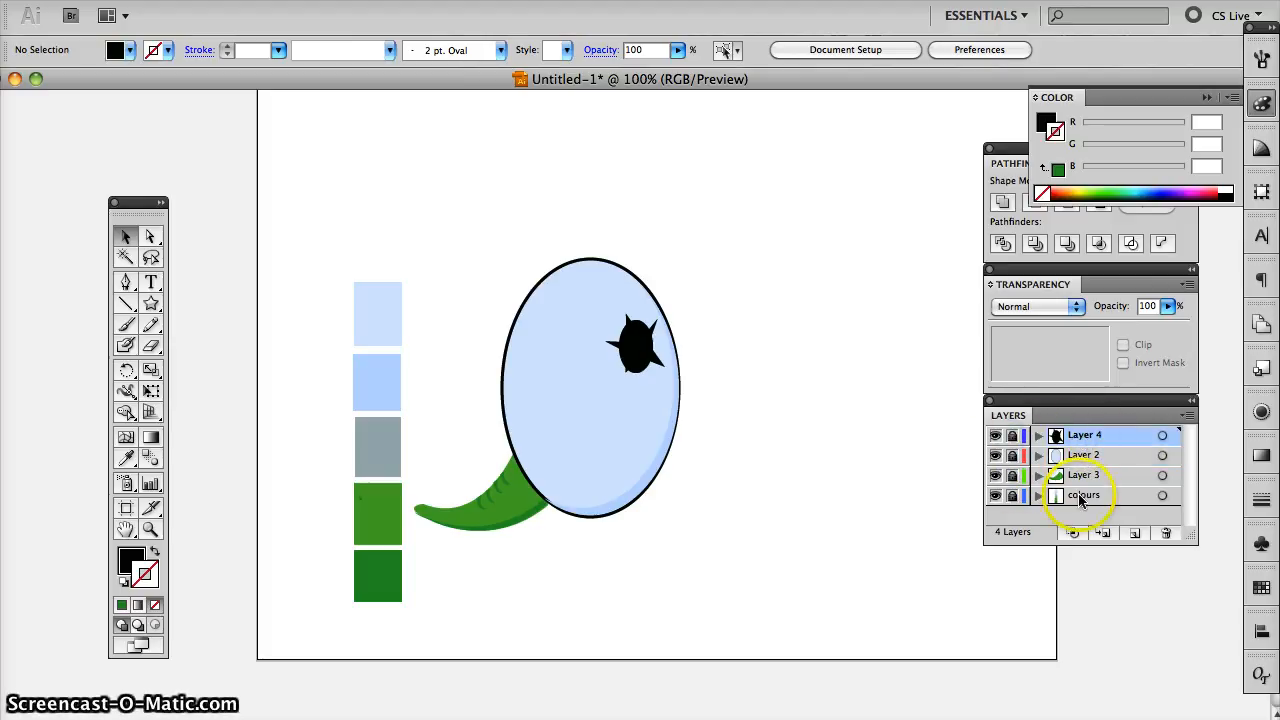
# - Rename Layer 3, which holds the green tail, as "tail"
pyautogui.doubleClick(1105, 480)
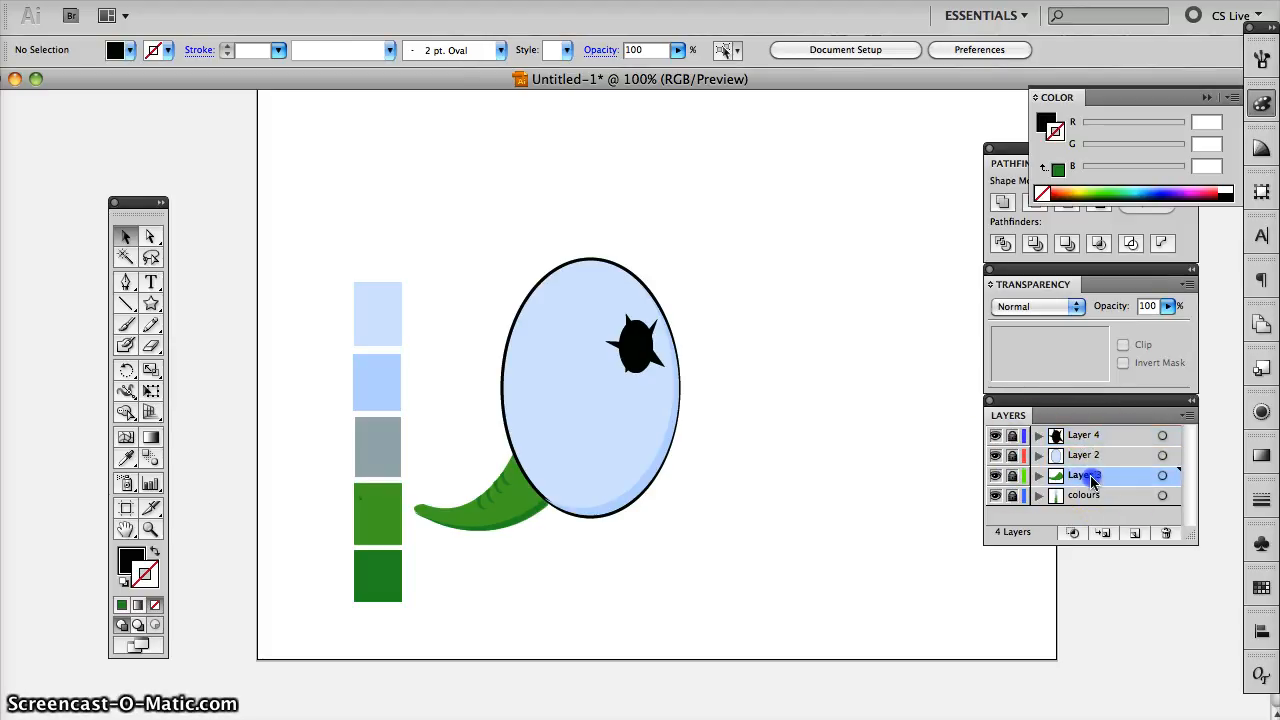
pyautogui.write('tai')
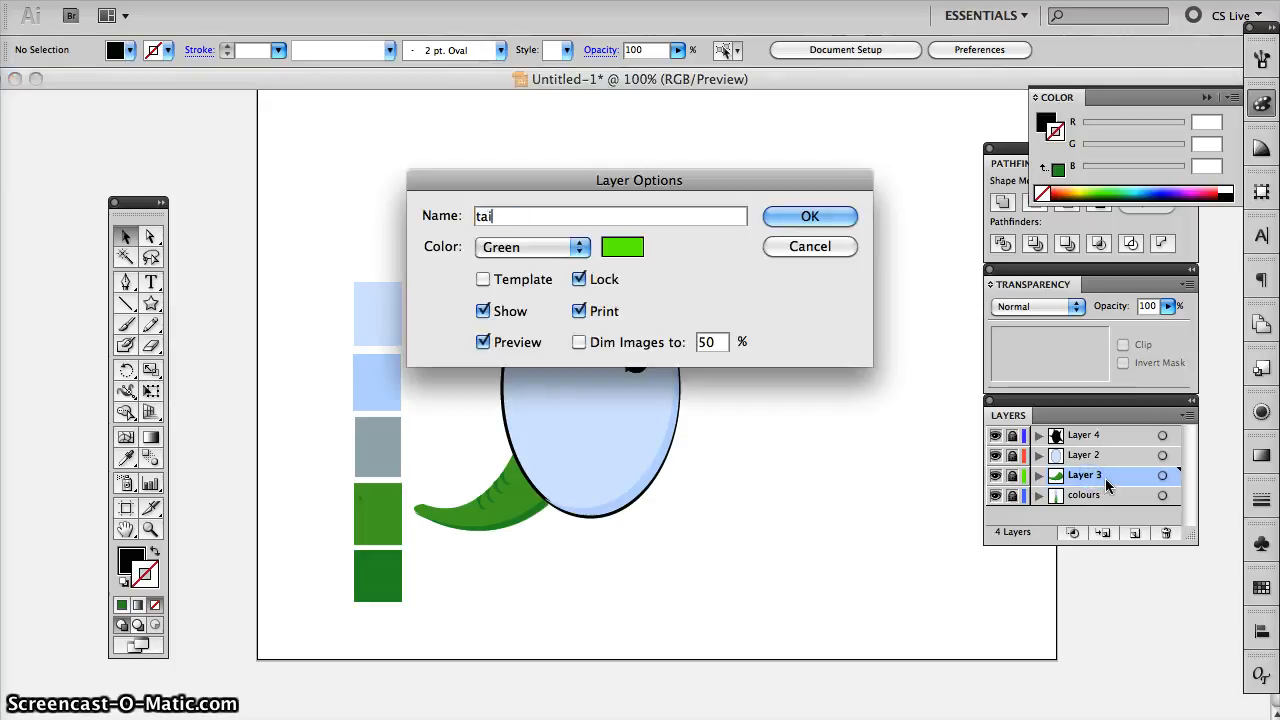
pyautogui.write('l')
pyautogui.press('Return')
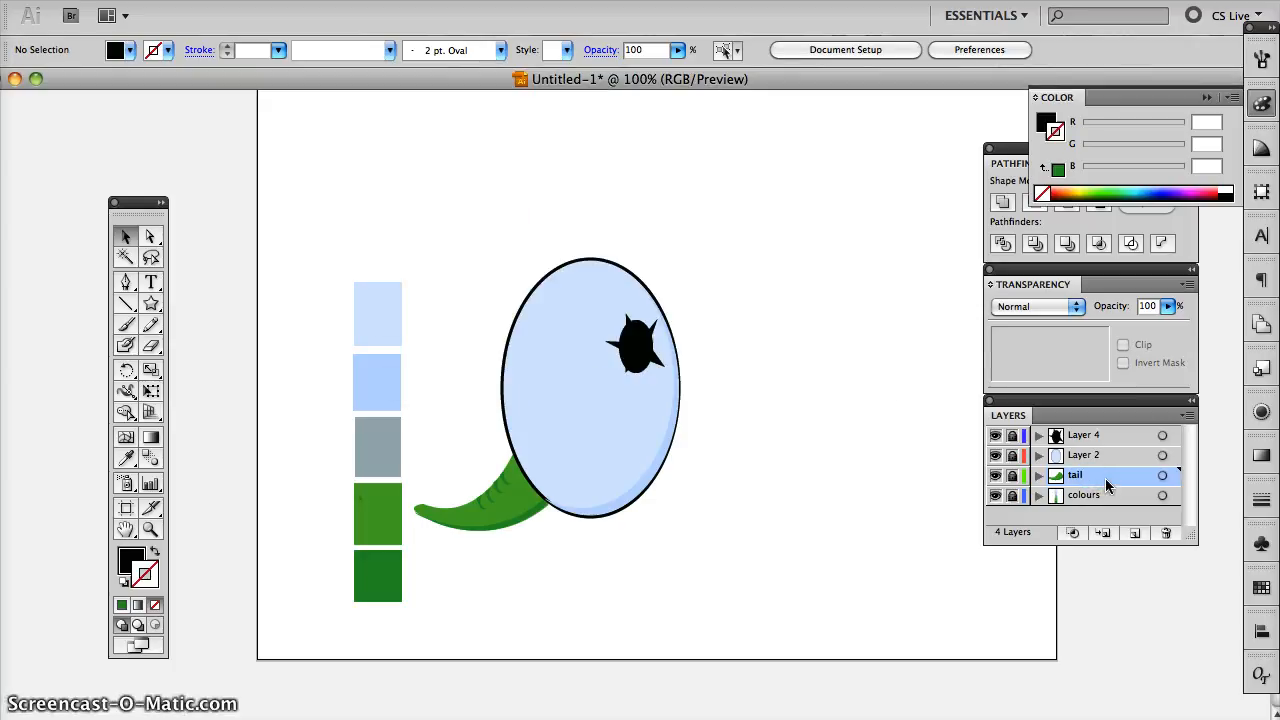
# - Rename Layer 2, which holds the large blue ellipse, as "egg"
pyautogui.click(1100, 455)
pyautogui.doubleClick(1100, 455)
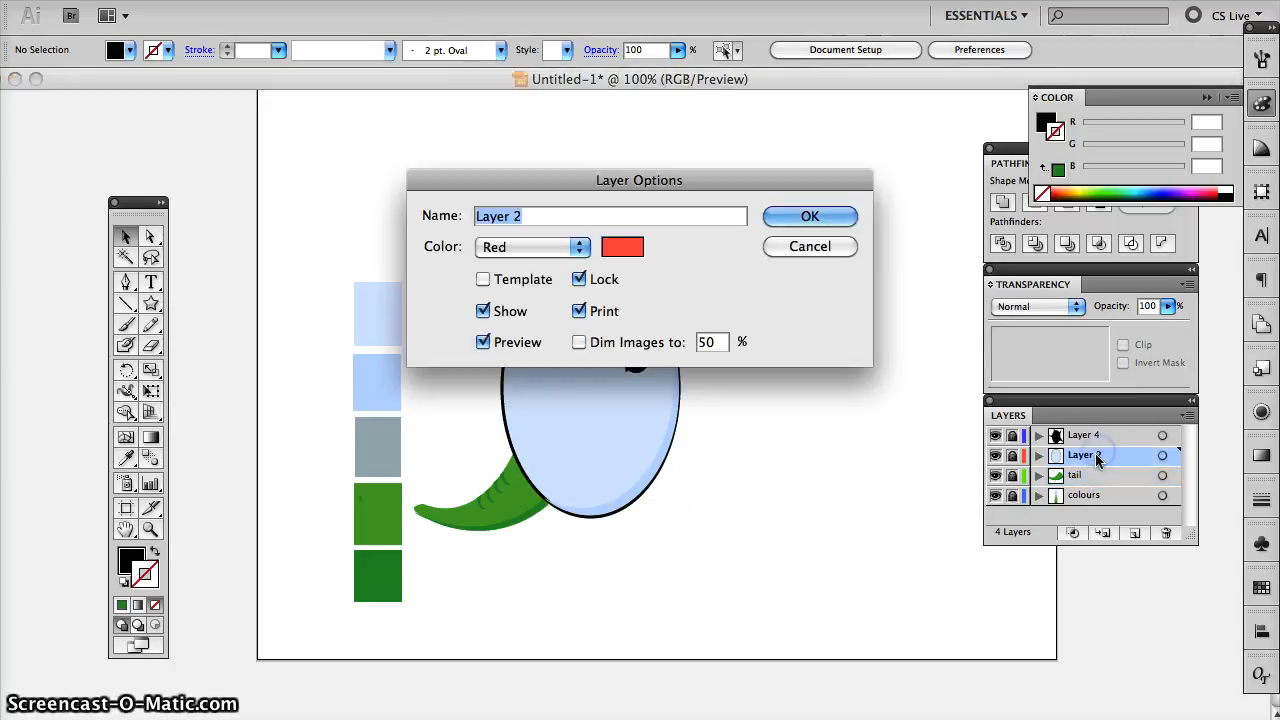
pyautogui.write('egg')
pyautogui.press('Return')
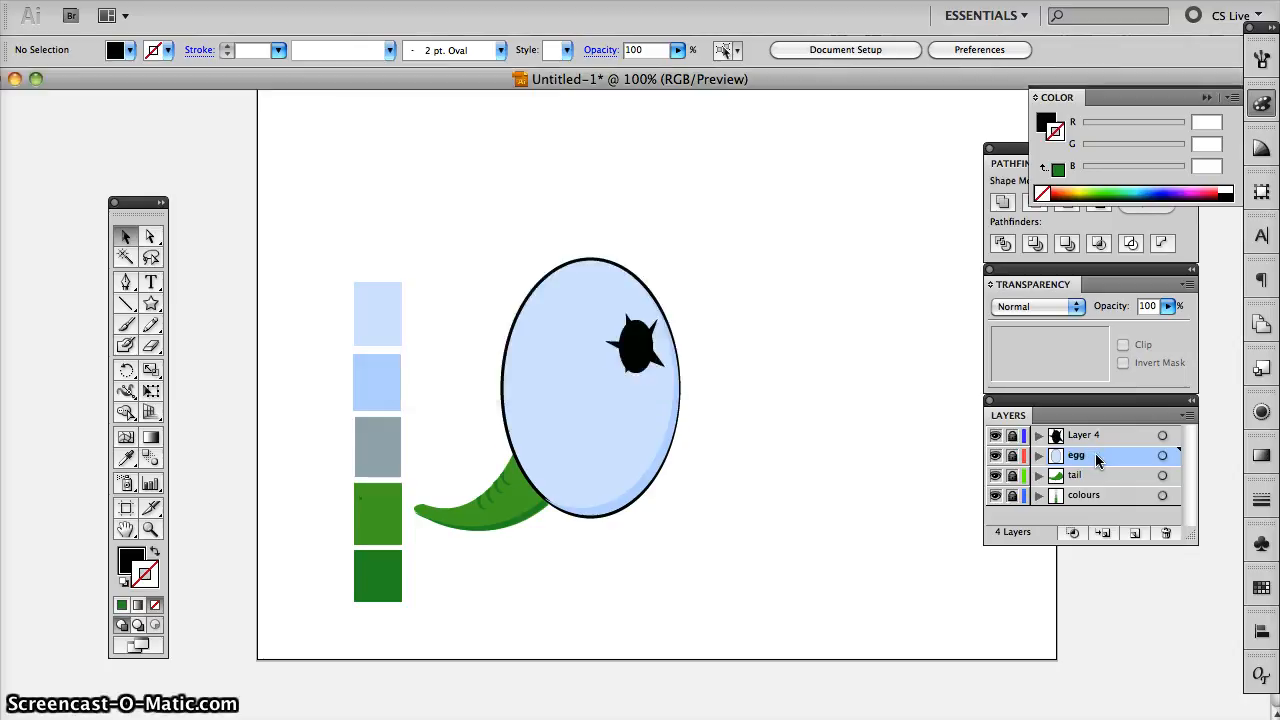
# - Rename Layer 4, which holds the black spiky shape, as "egg" too
pyautogui.click(849, 429)
pyautogui.doubleClick(1087, 437)
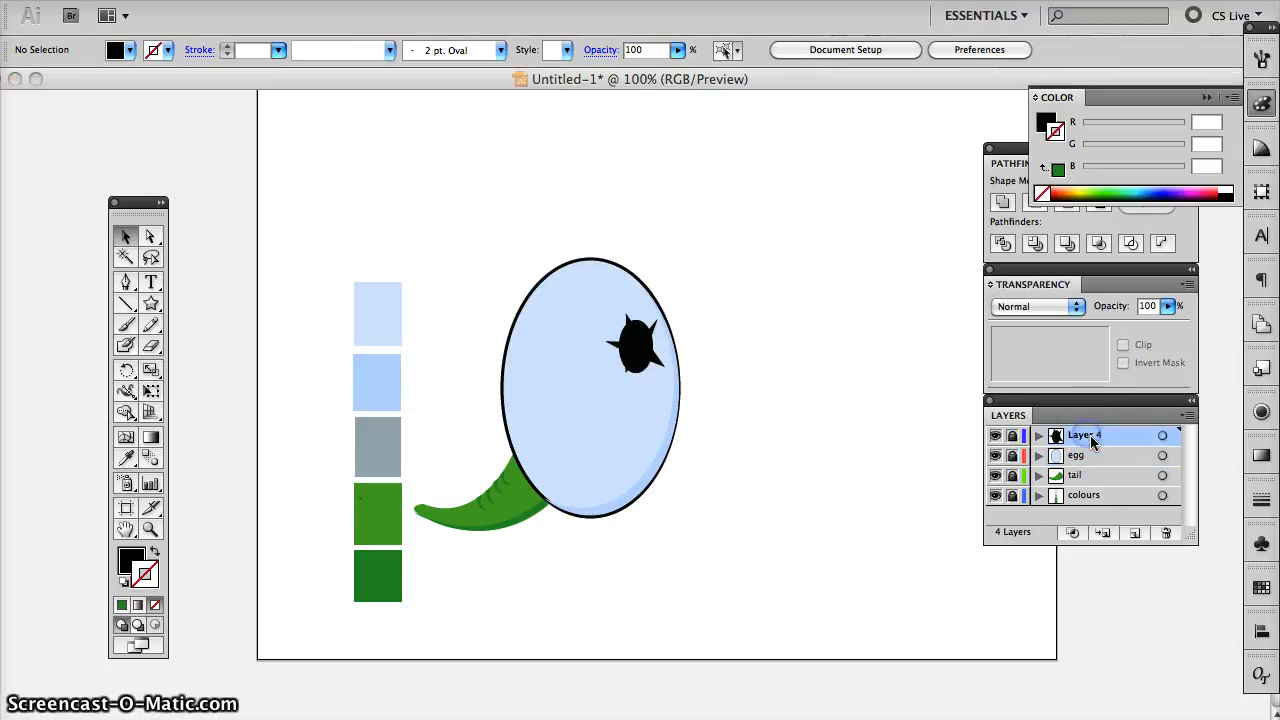
pyautogui.write('egg')
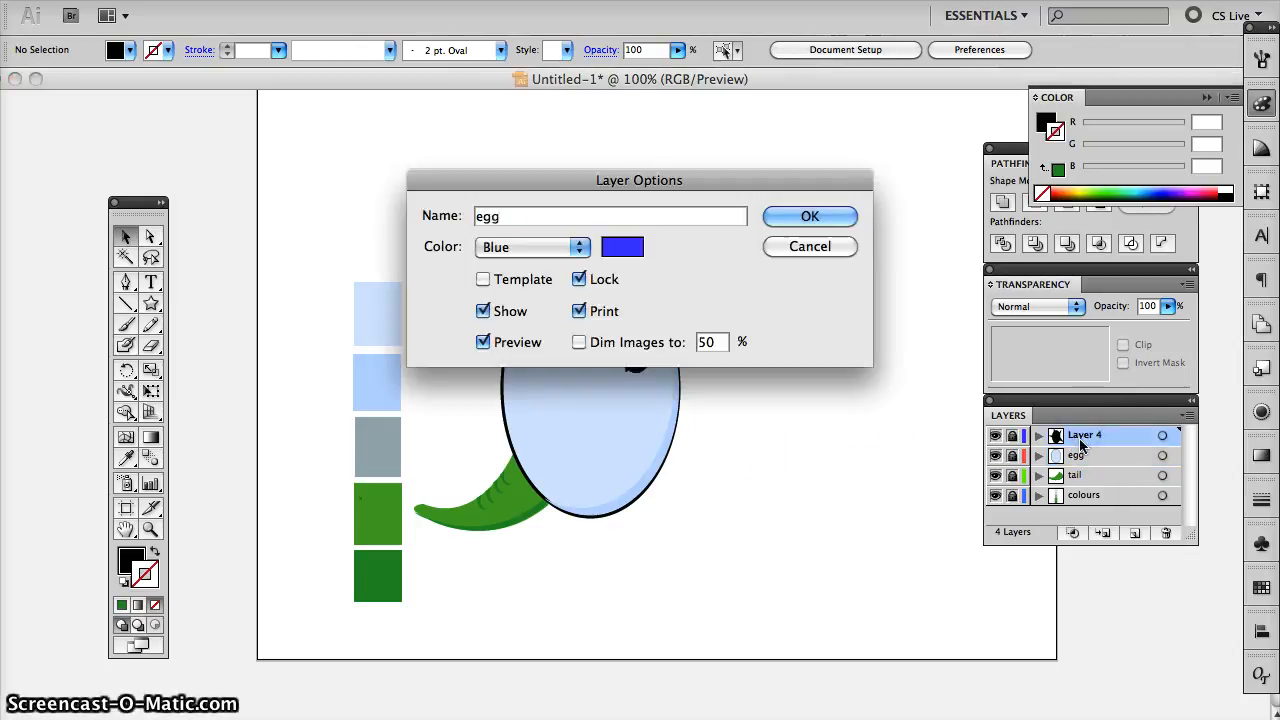
pyautogui.press('Return')
pyautogui.click(877, 469)
# - Add a new layer above all others and sample the darkest green swatch as the fill colour
pyautogui.click(1137, 532)
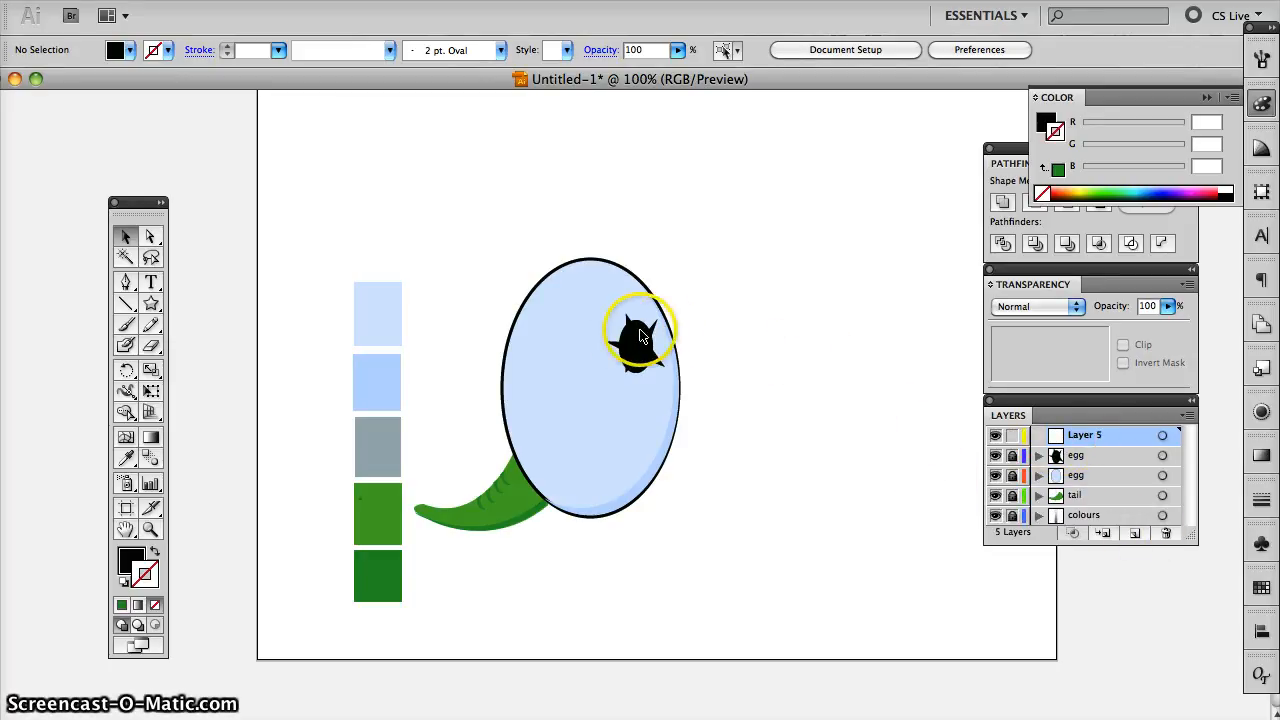
pyautogui.click(126, 285)
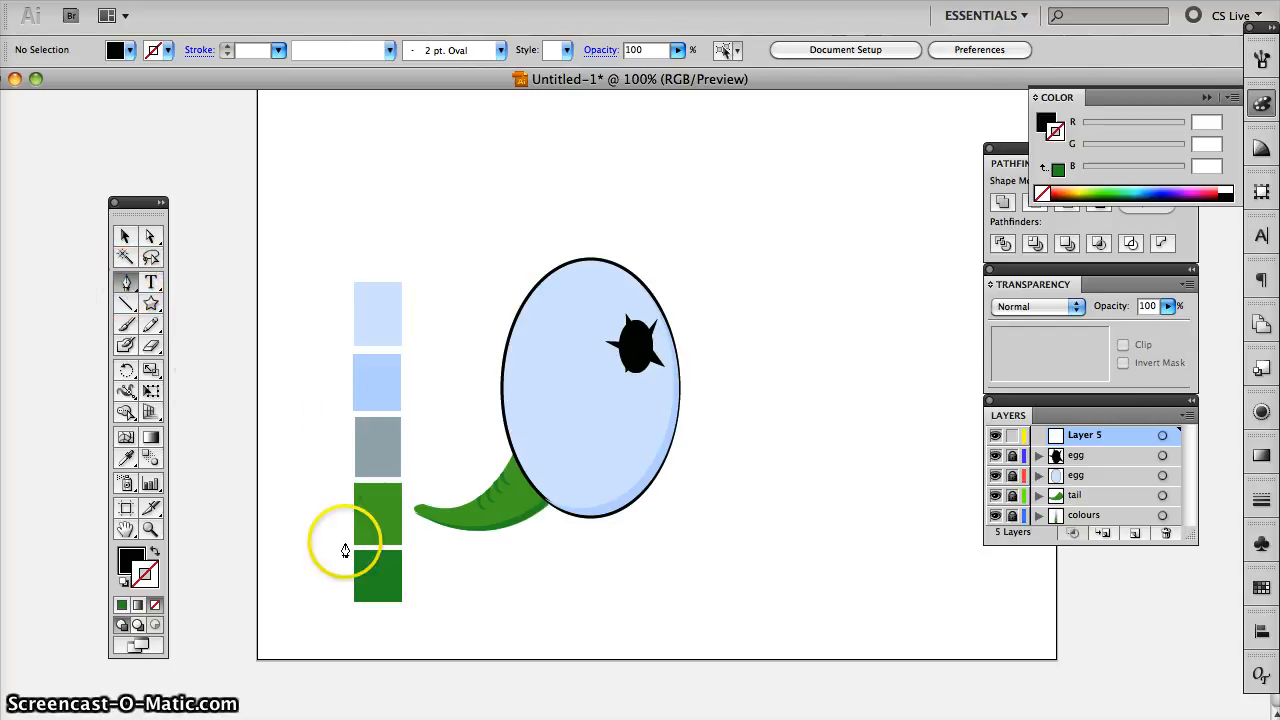
pyautogui.click(126, 457)
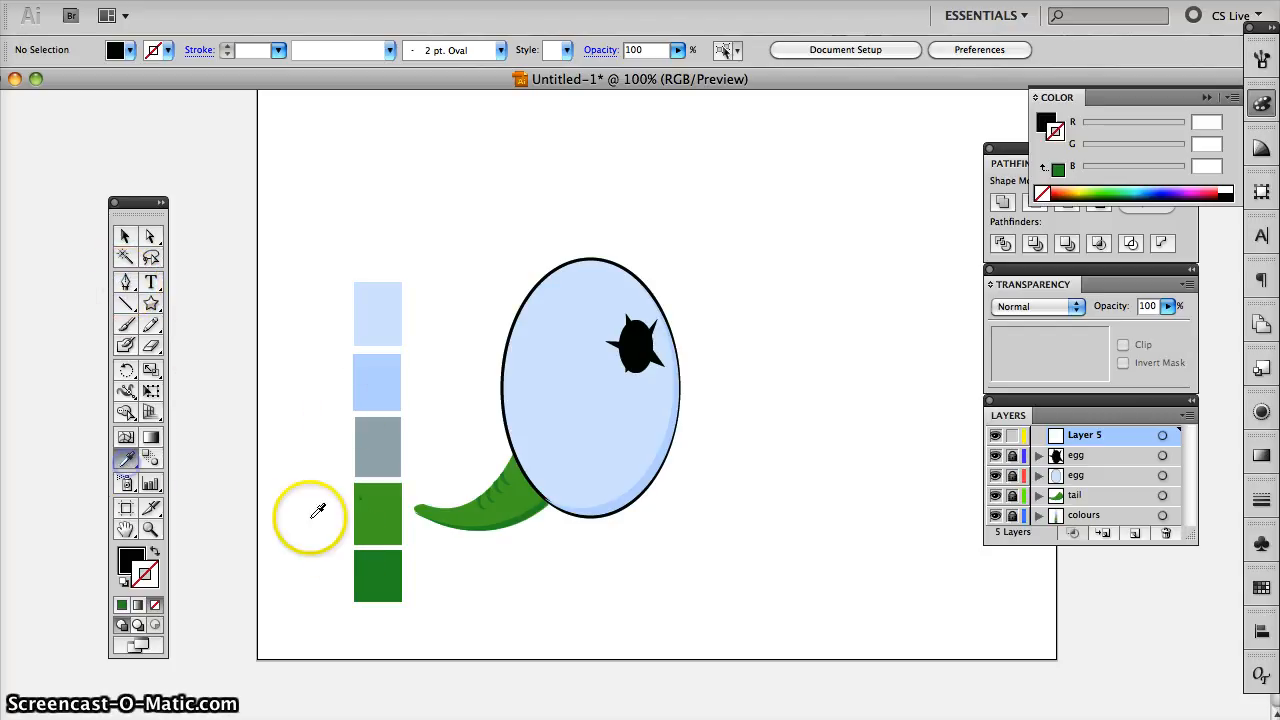
pyautogui.click(388, 563)
pyautogui.click(392, 562)
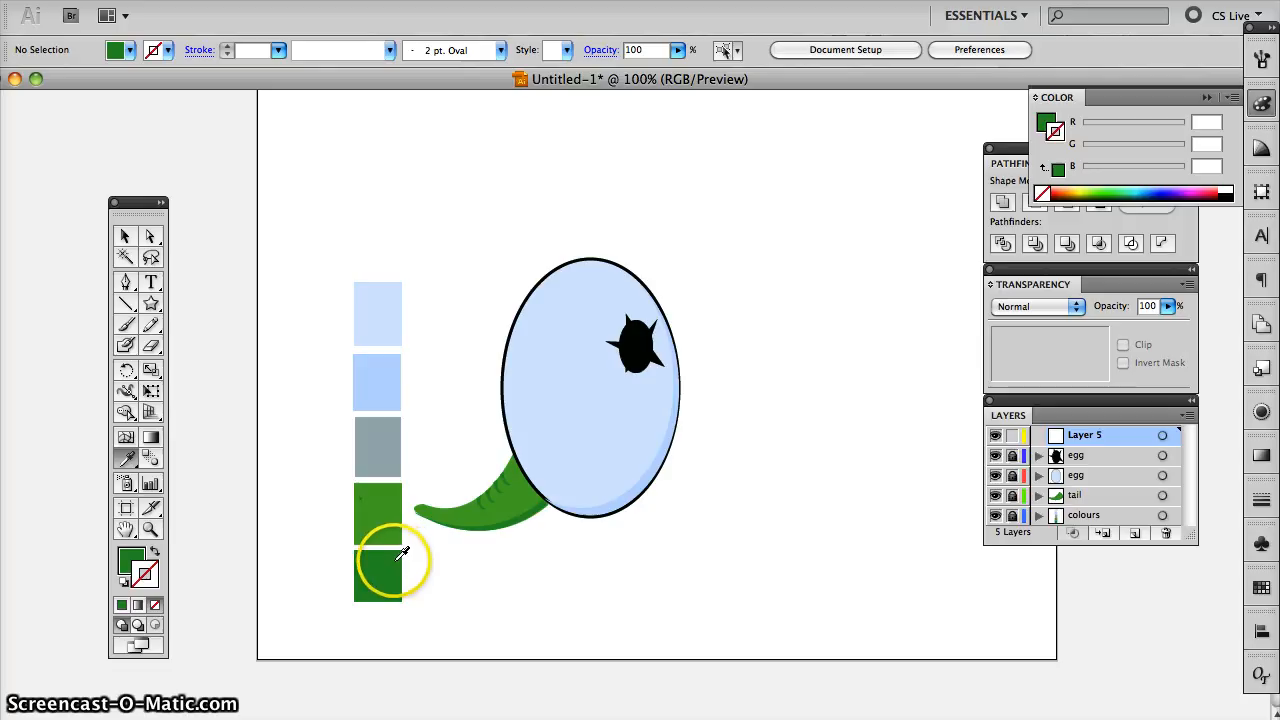
# - Draw a thin pointed dark green shape with a 1 pt white stroke, running from the black spiky shape out past the egg's right edge
pyautogui.doubleClick(156, 578)
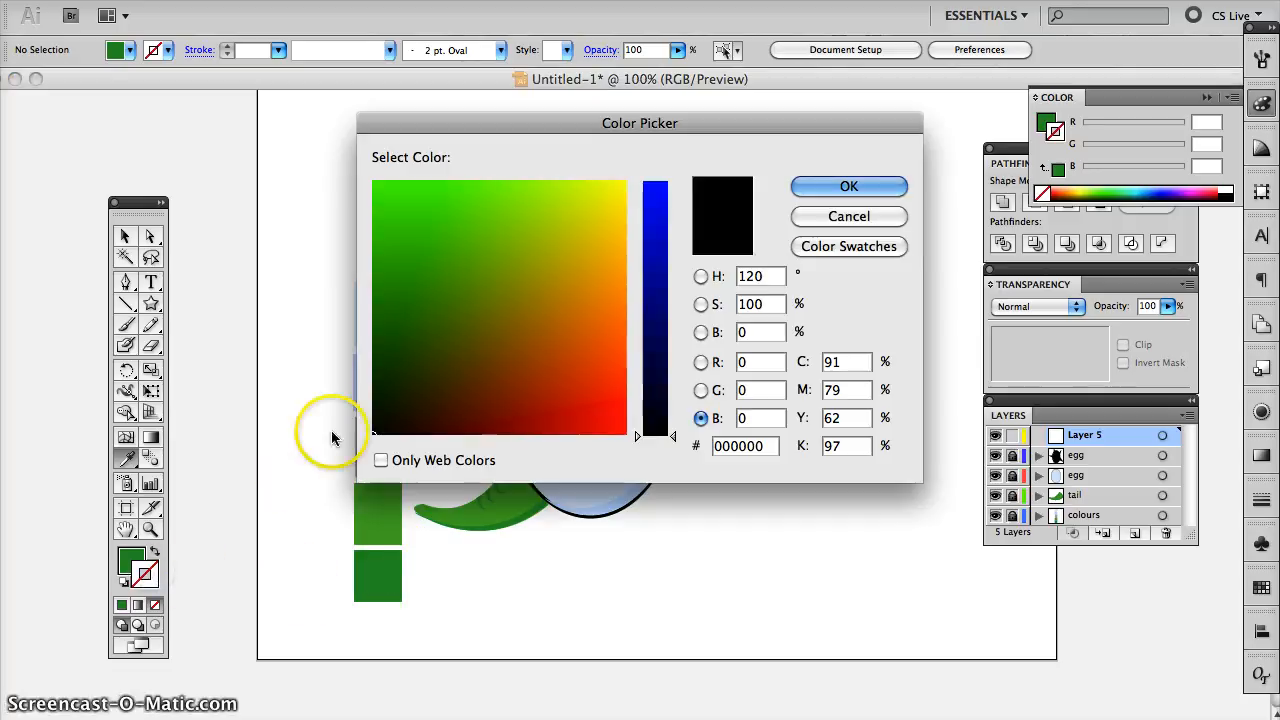
pyautogui.click(845, 187)
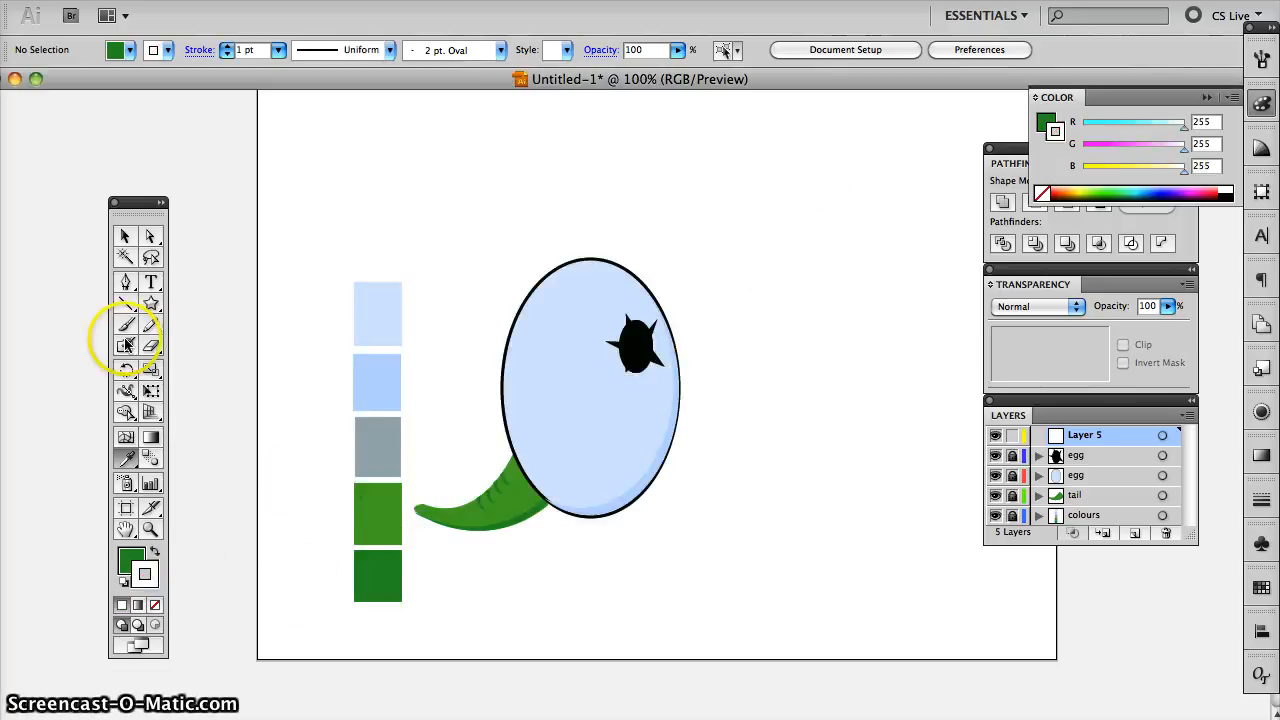
pyautogui.click(125, 283)
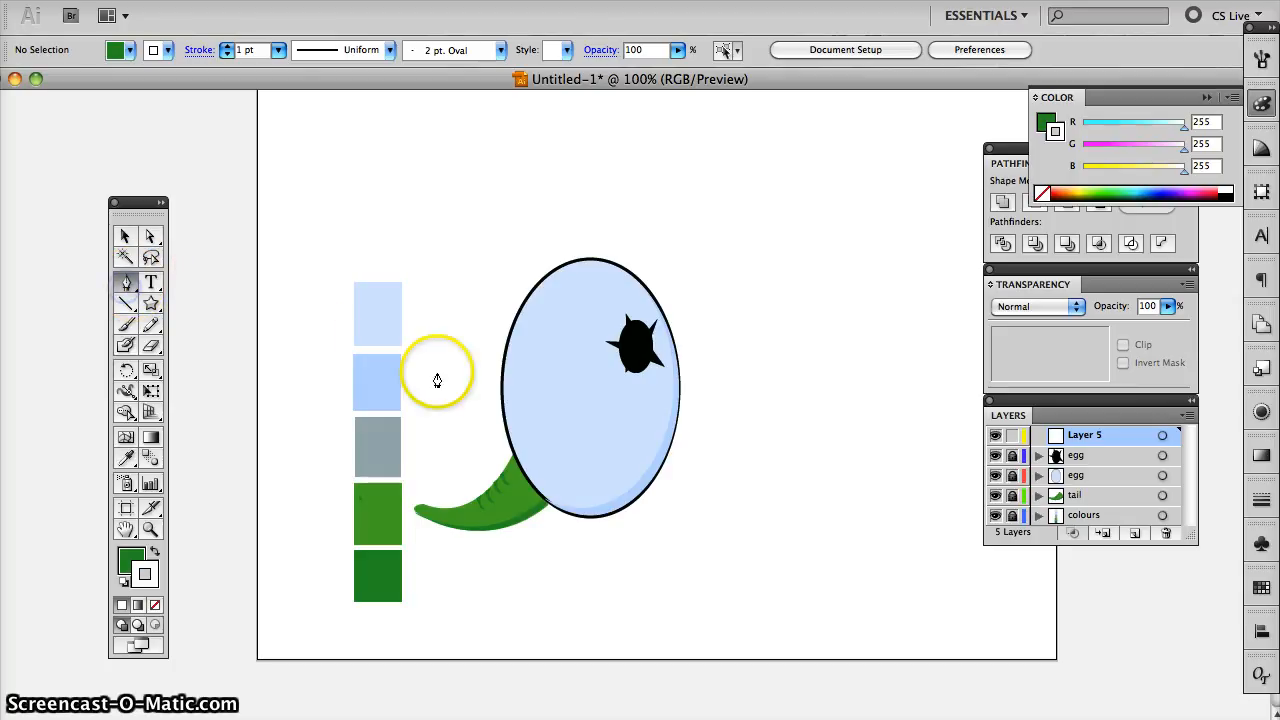
pyautogui.click(619, 350)
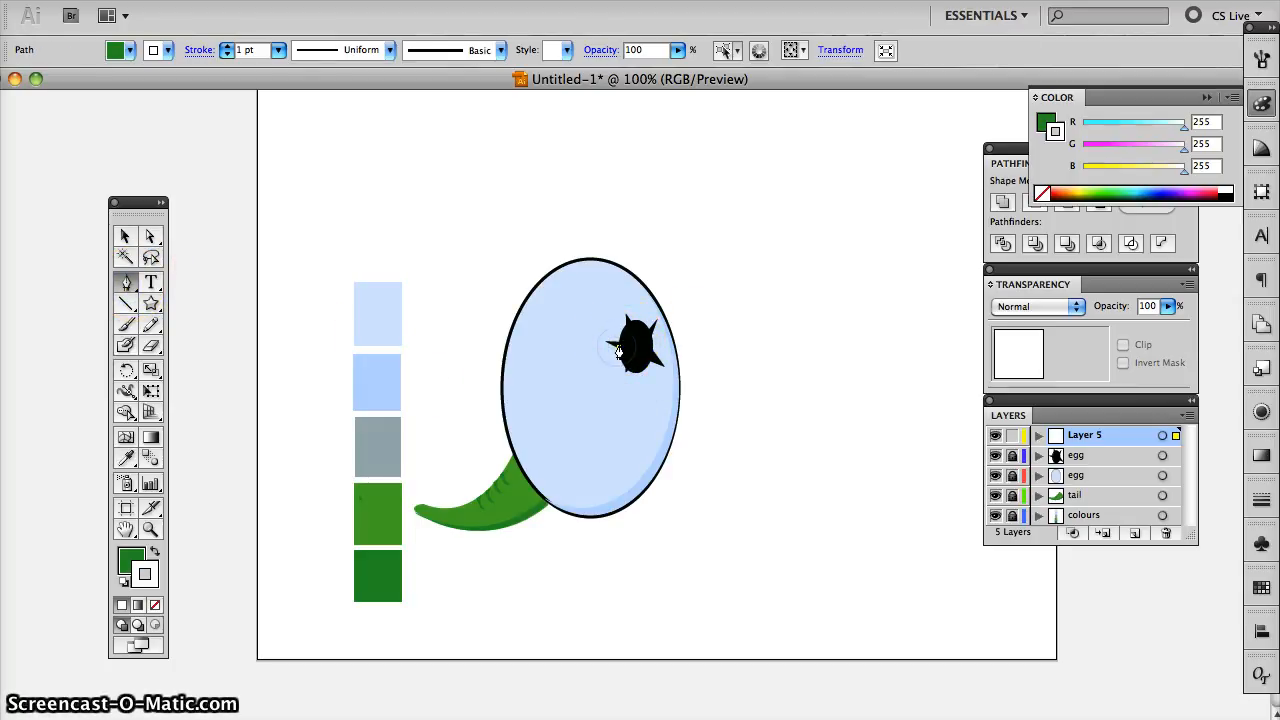
pyautogui.click(619, 350)
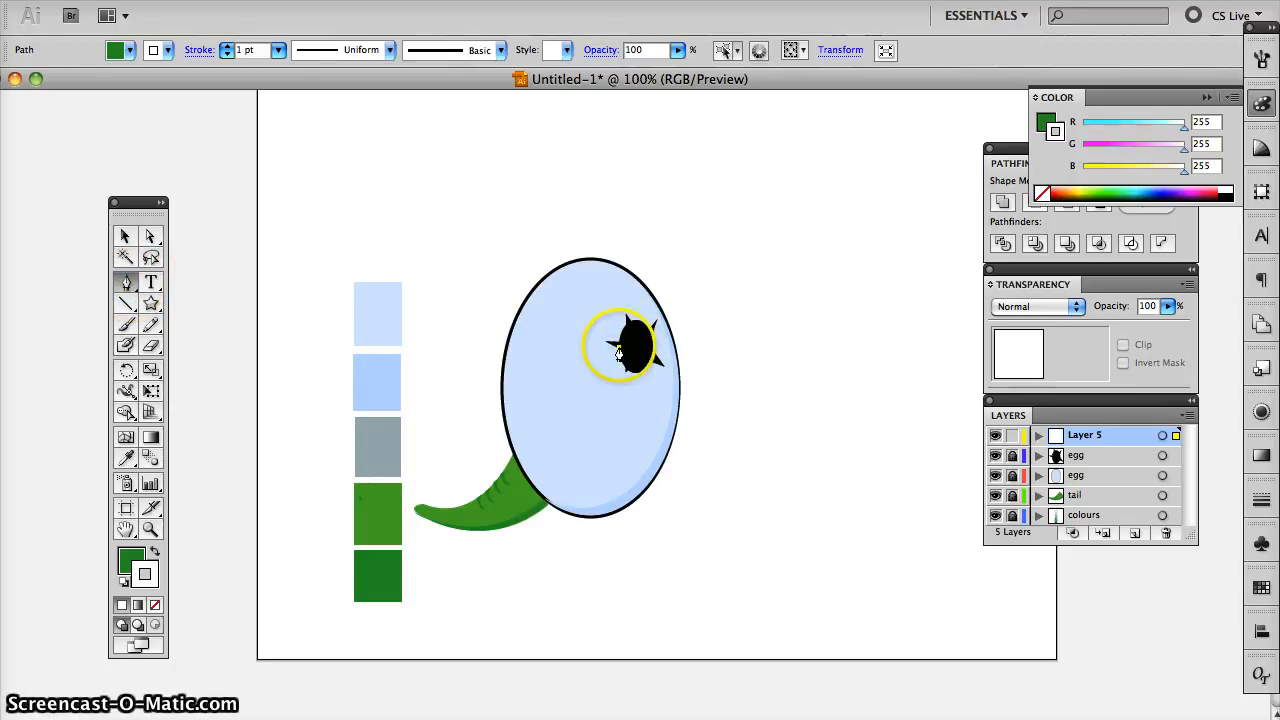
pyautogui.click(734, 324)
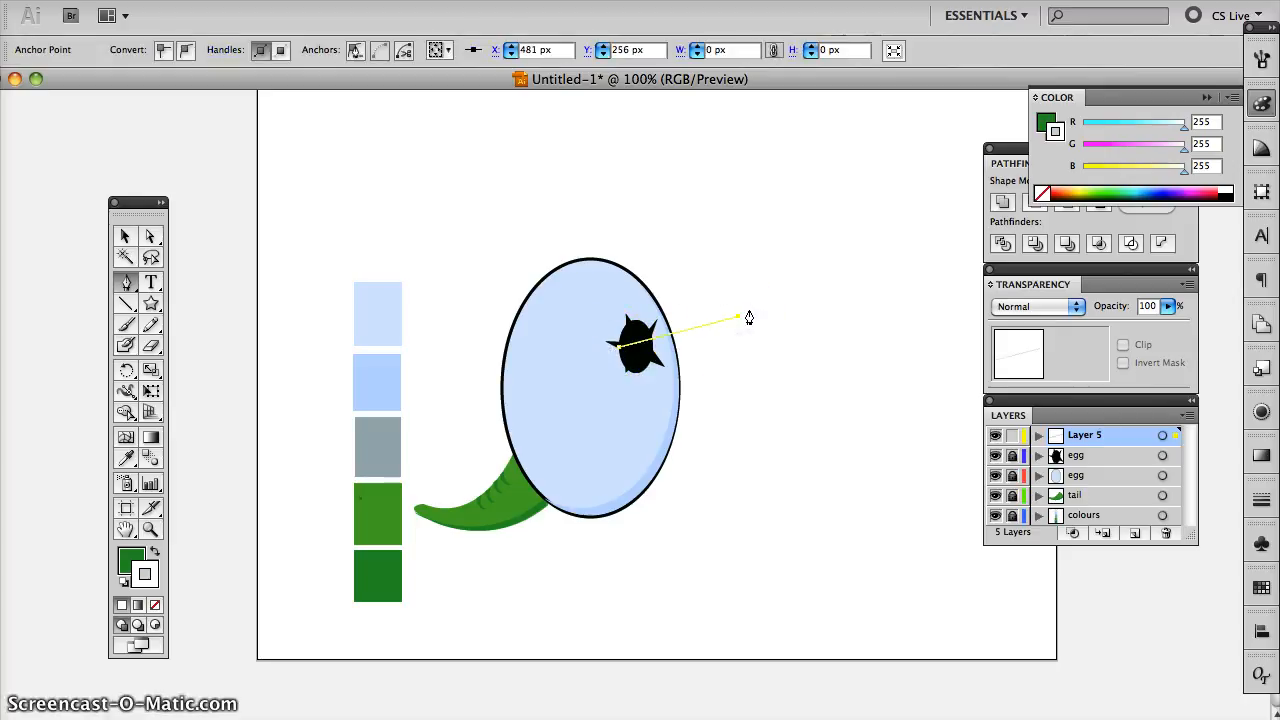
pyautogui.moveTo(750, 315); pyautogui.dragTo(648, 338)
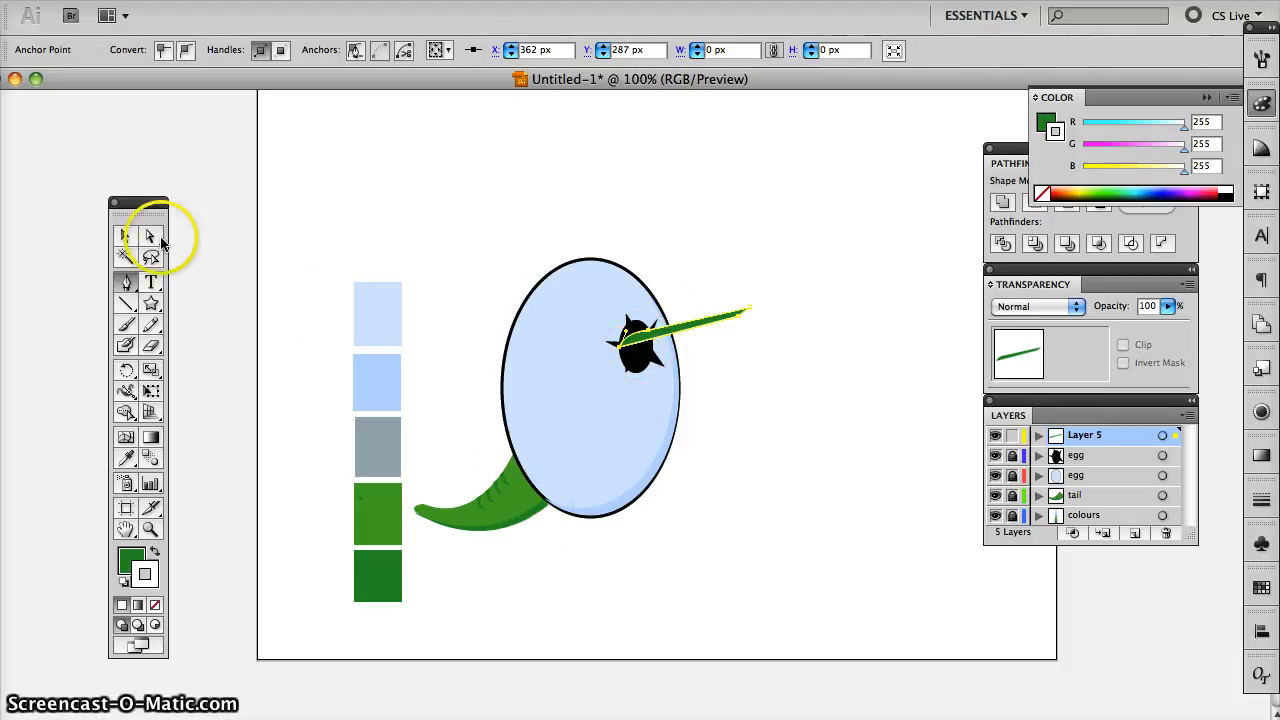
pyautogui.click(125, 238)
pyautogui.click(440, 245)
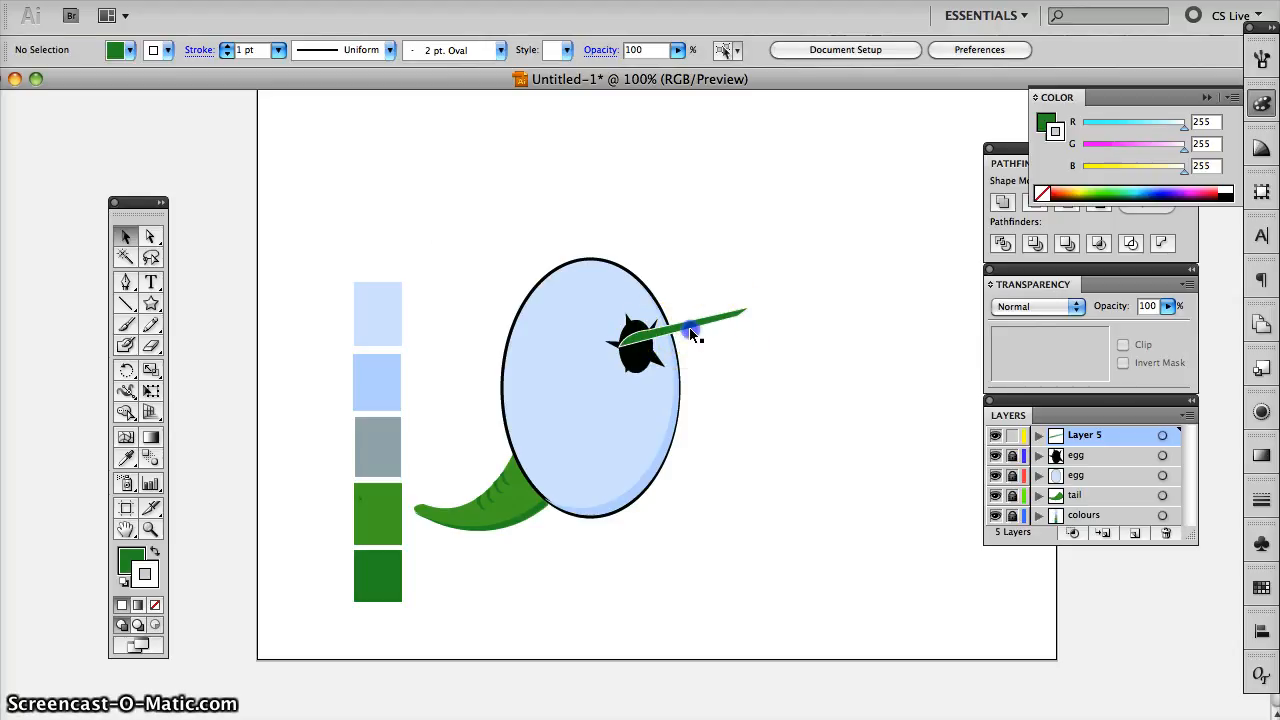
# - Change the stroke colour of the thin green shape to black, 000000
pyautogui.click(690, 331)
pyautogui.doubleClick(151, 580)
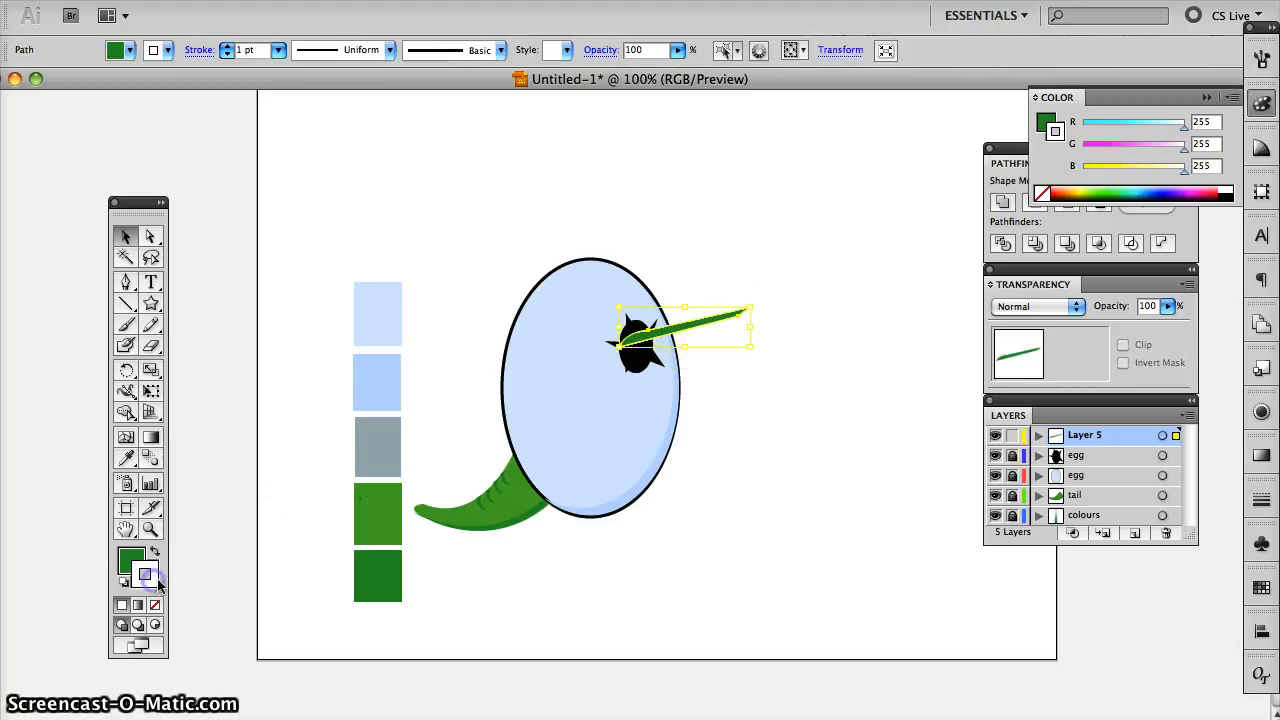
pyautogui.moveTo(404, 414); pyautogui.dragTo(367, 437)
pyautogui.moveTo(632, 363); pyautogui.dragTo(634, 443)
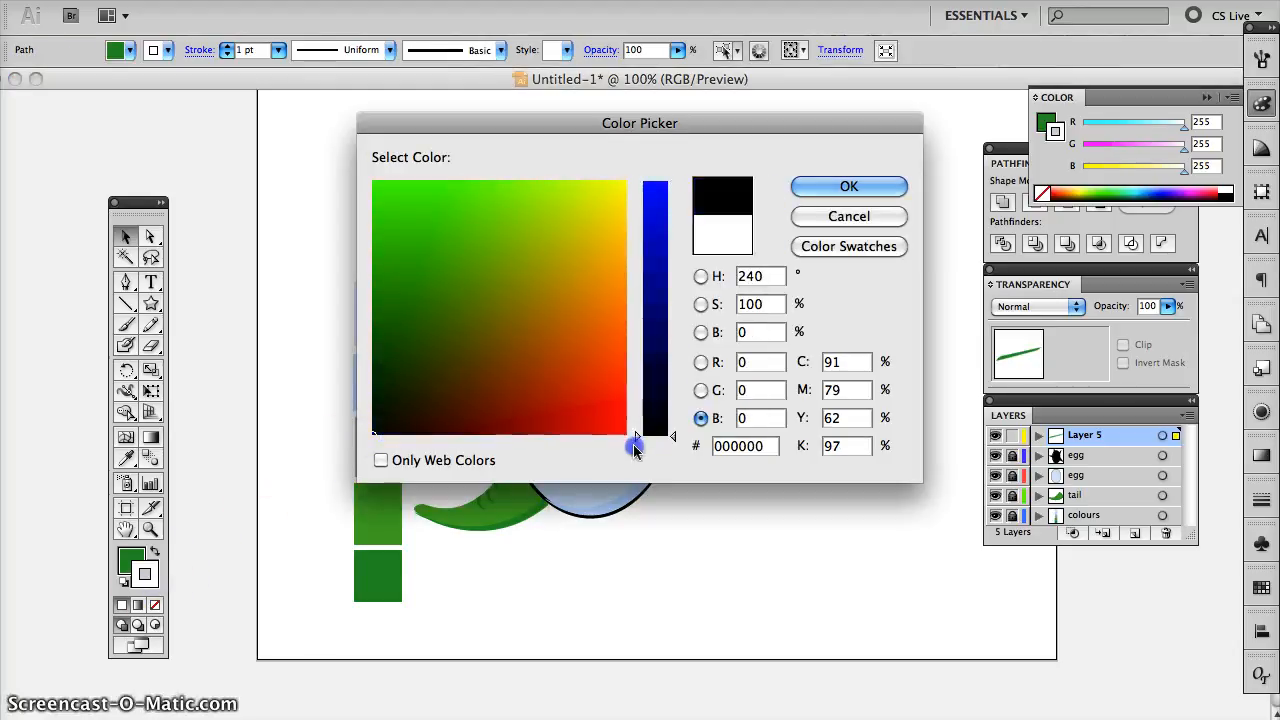
pyautogui.click(810, 186)
pyautogui.click(714, 388)
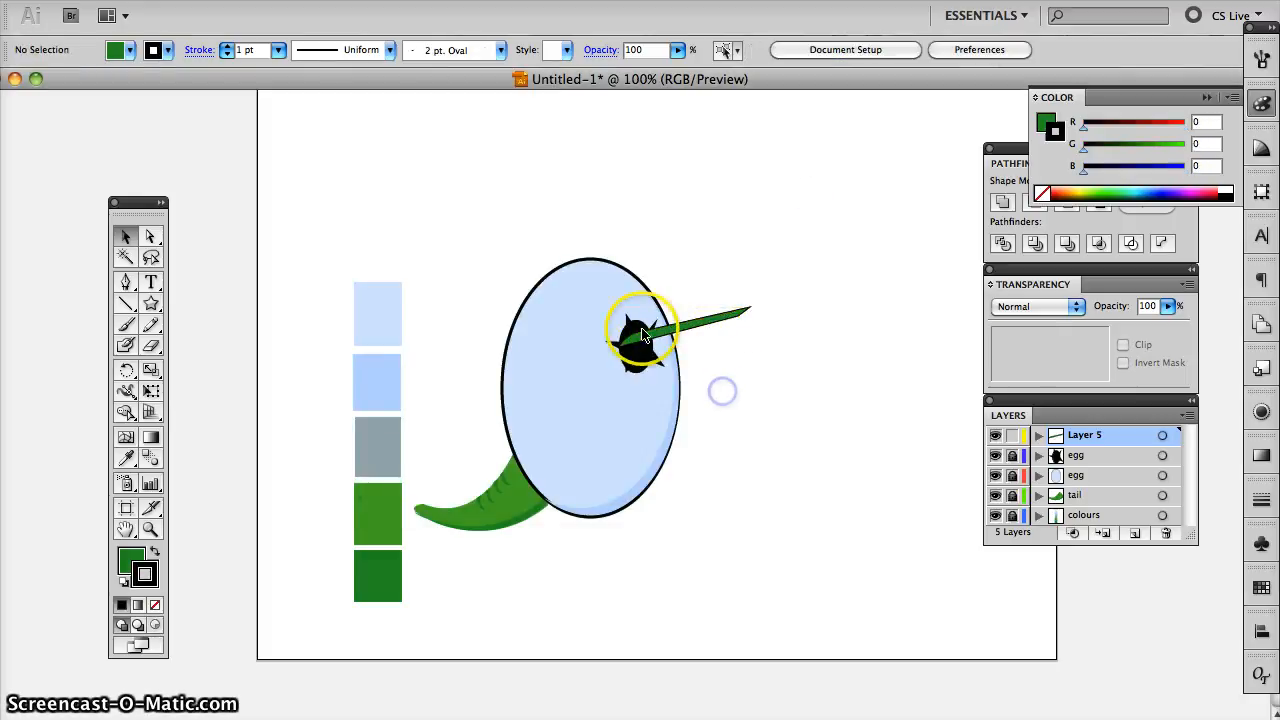
pyautogui.click(741, 337)
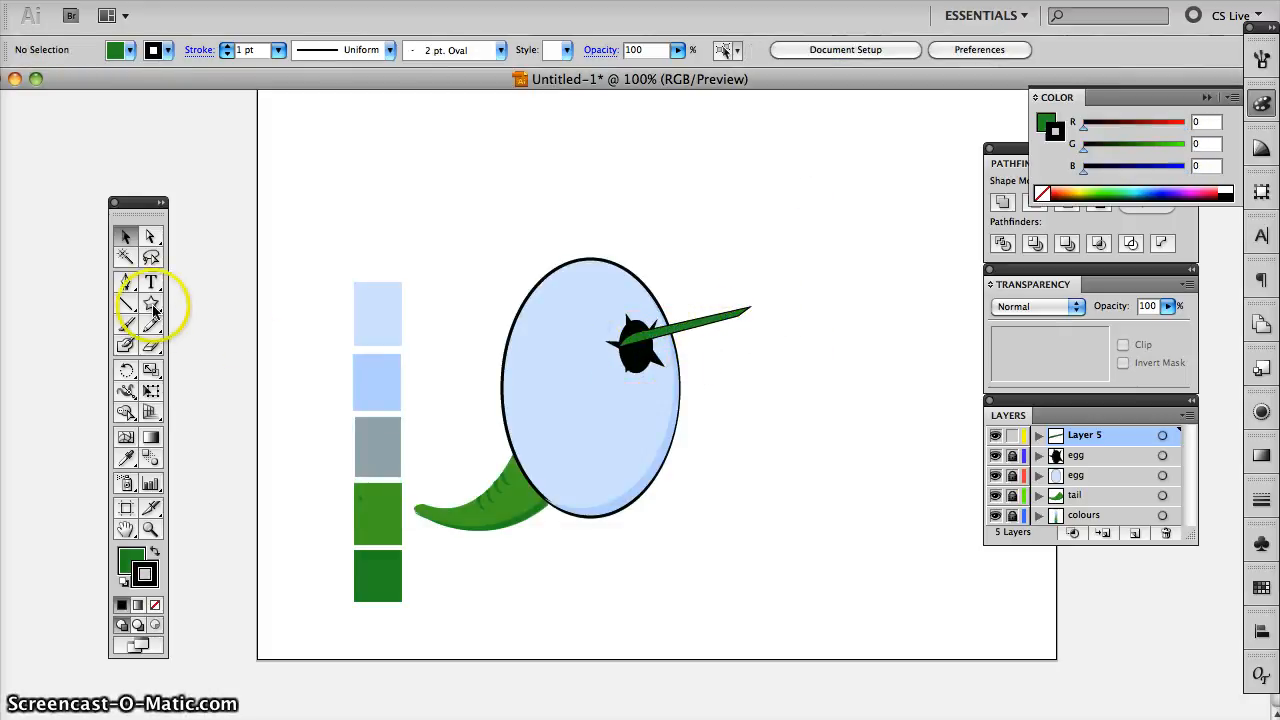
# - Draw a closed dark green snout shape with the Pen tool, from the black crack to a rounded end beyond the egg's right edge
pyautogui.click(125, 283)
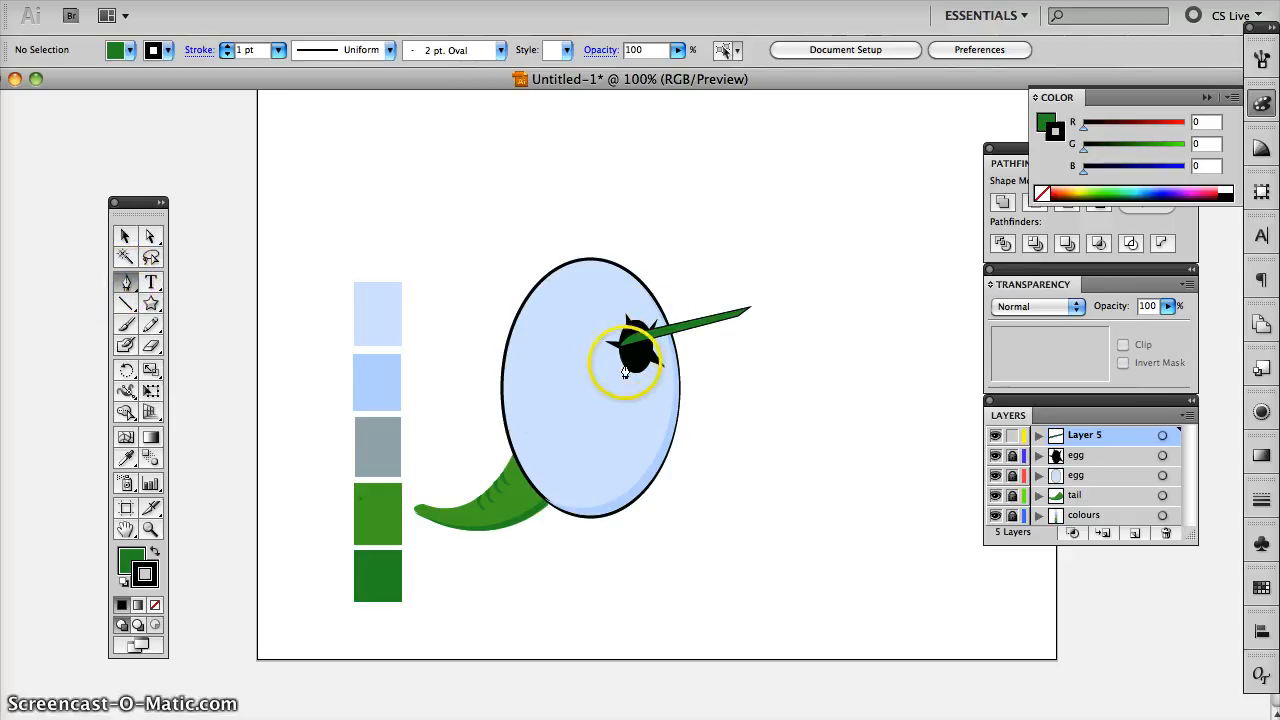
pyautogui.click(627, 369)
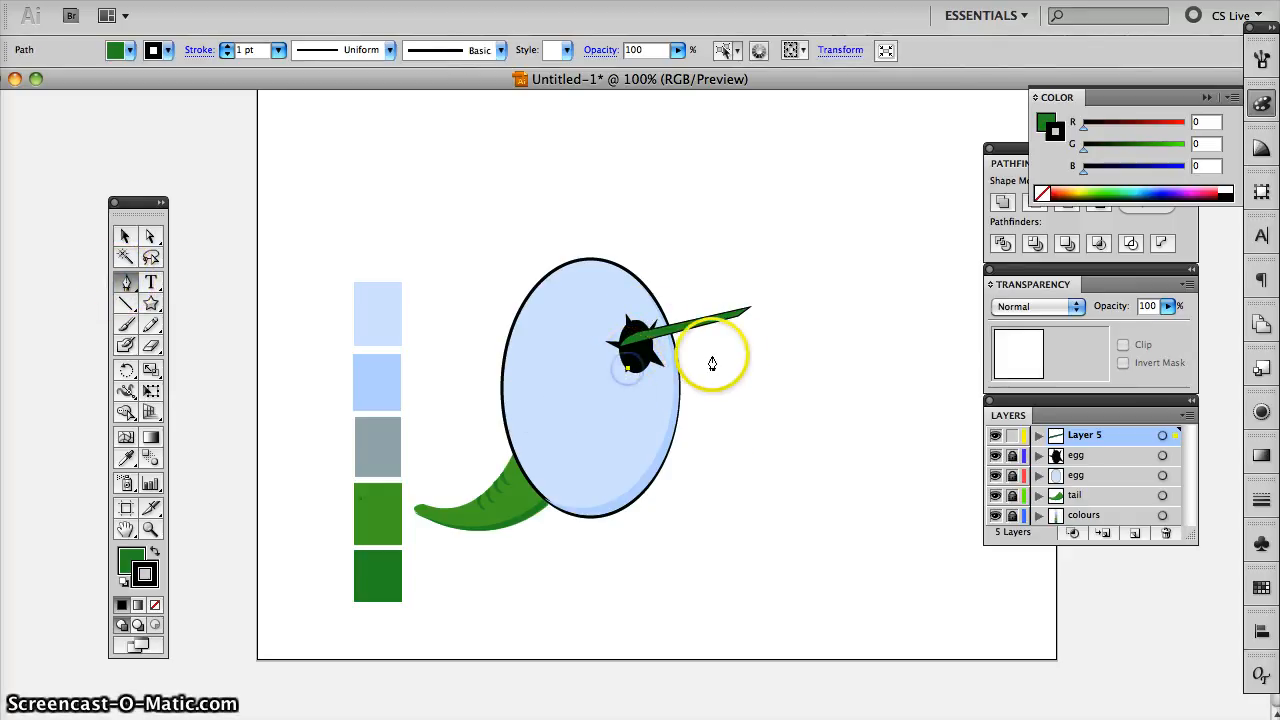
pyautogui.click(763, 331)
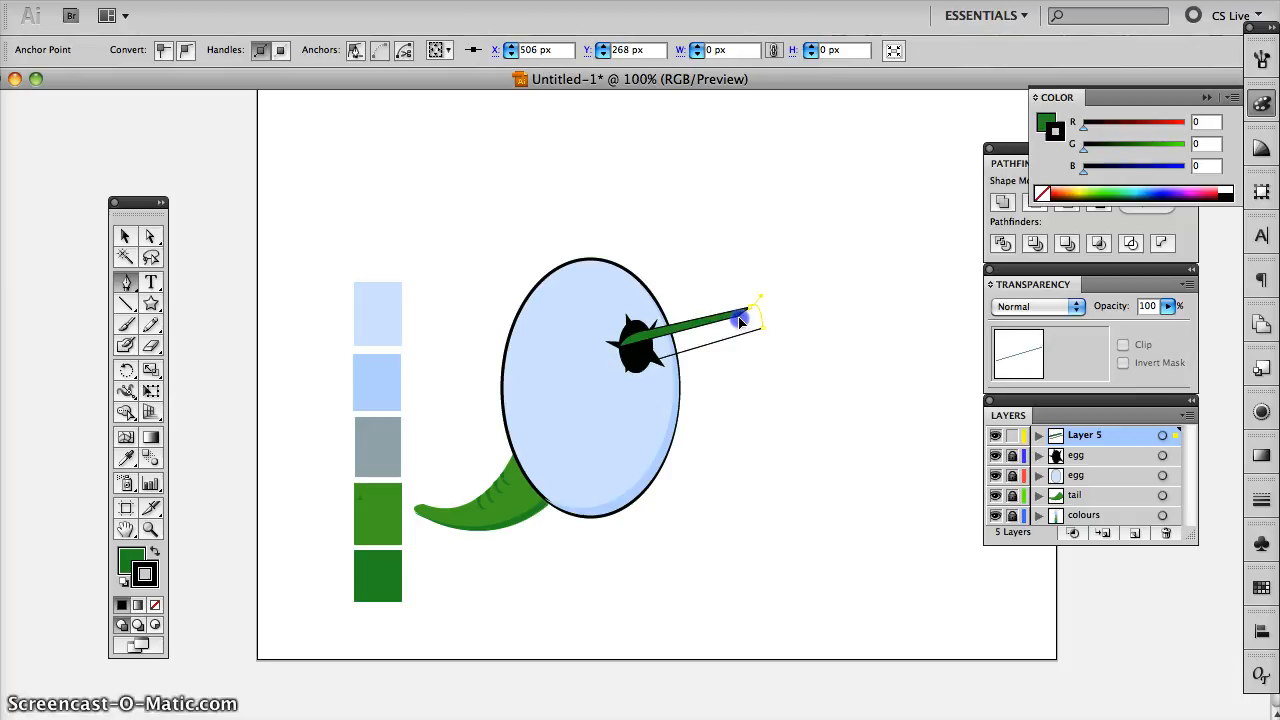
pyautogui.click(750, 316)
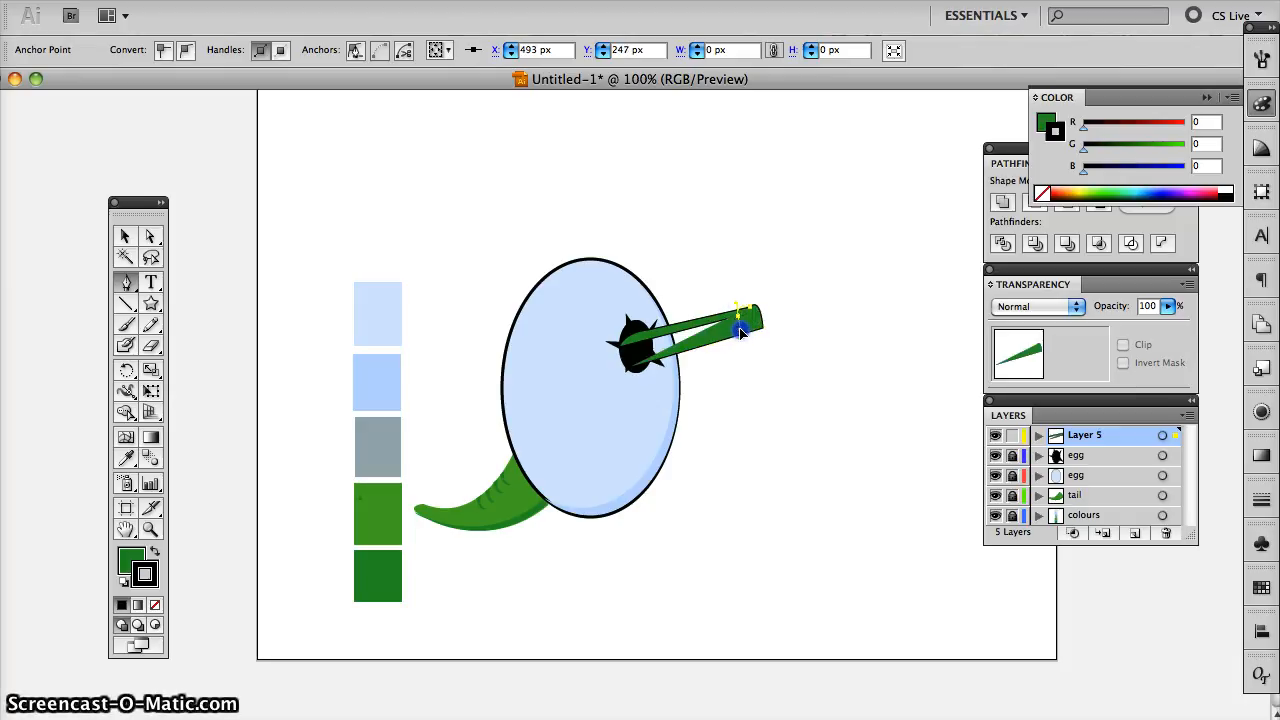
pyautogui.click(621, 350)
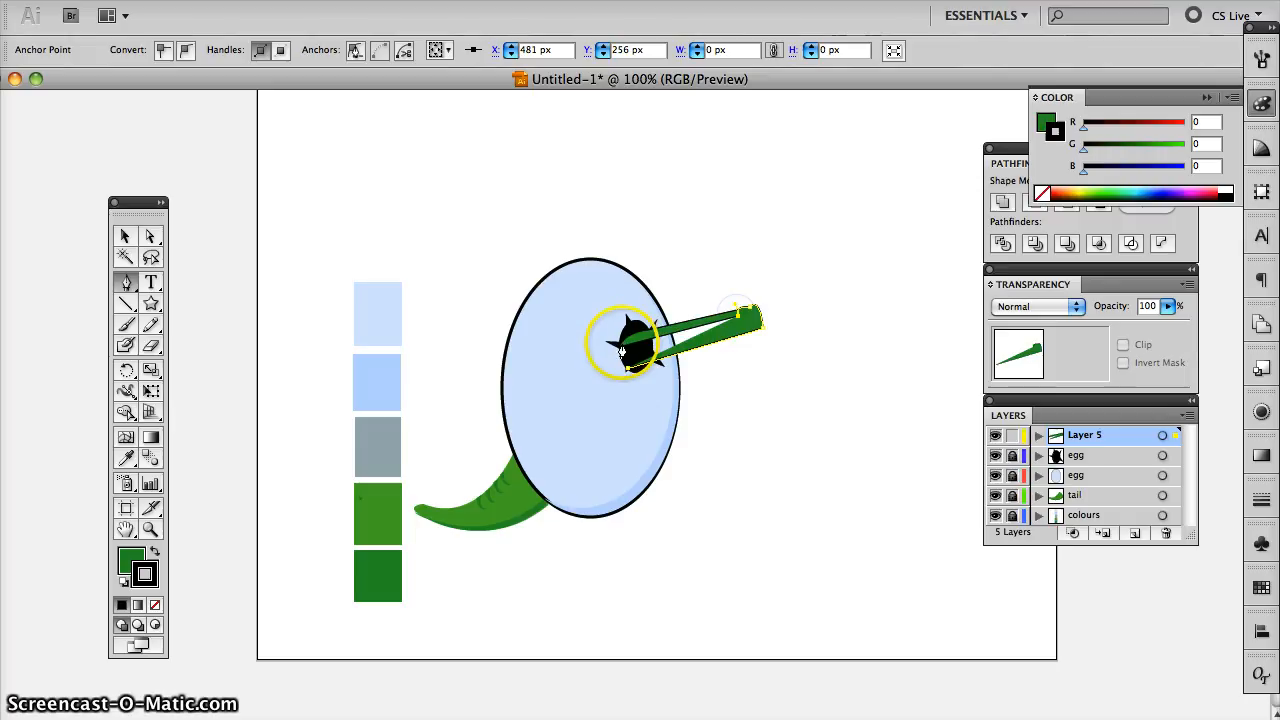
pyautogui.click(620, 353)
pyautogui.moveTo(625, 355); pyautogui.dragTo(646, 377)
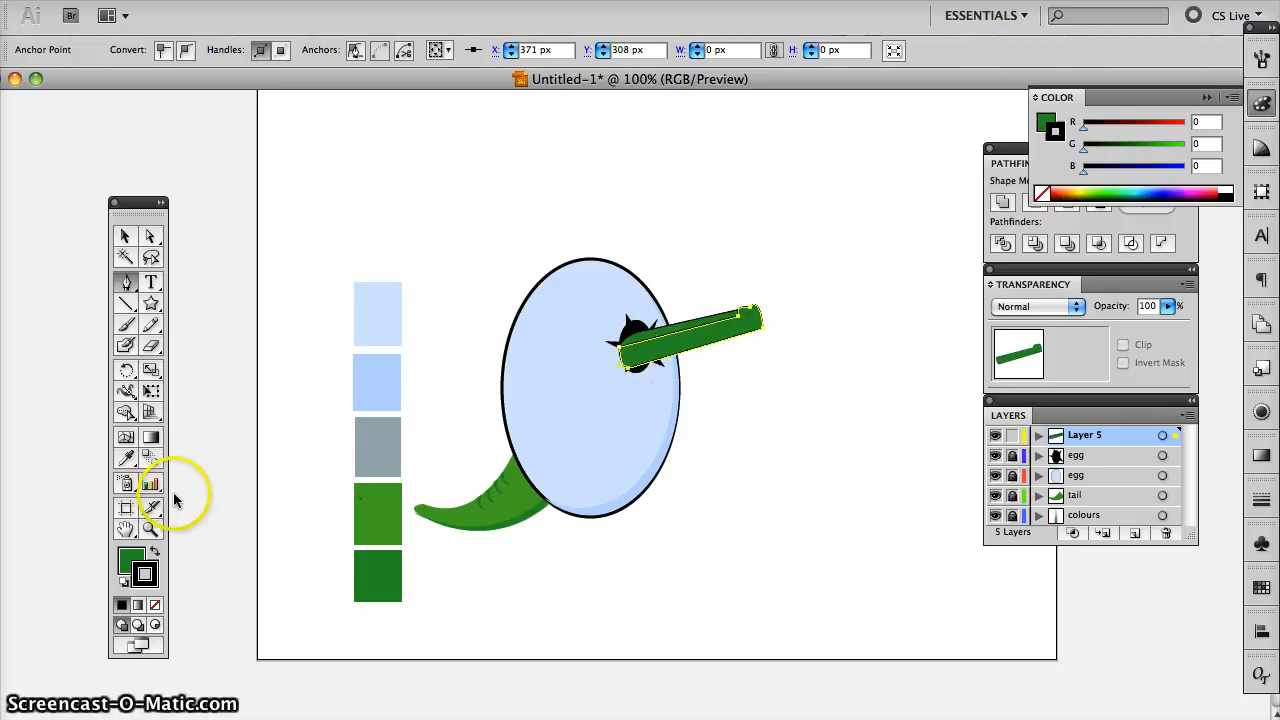
# - Fill the new snout shape with the lighter green swatch colour and give it a black stroke
pyautogui.click(126, 457)
pyautogui.click(376, 515)
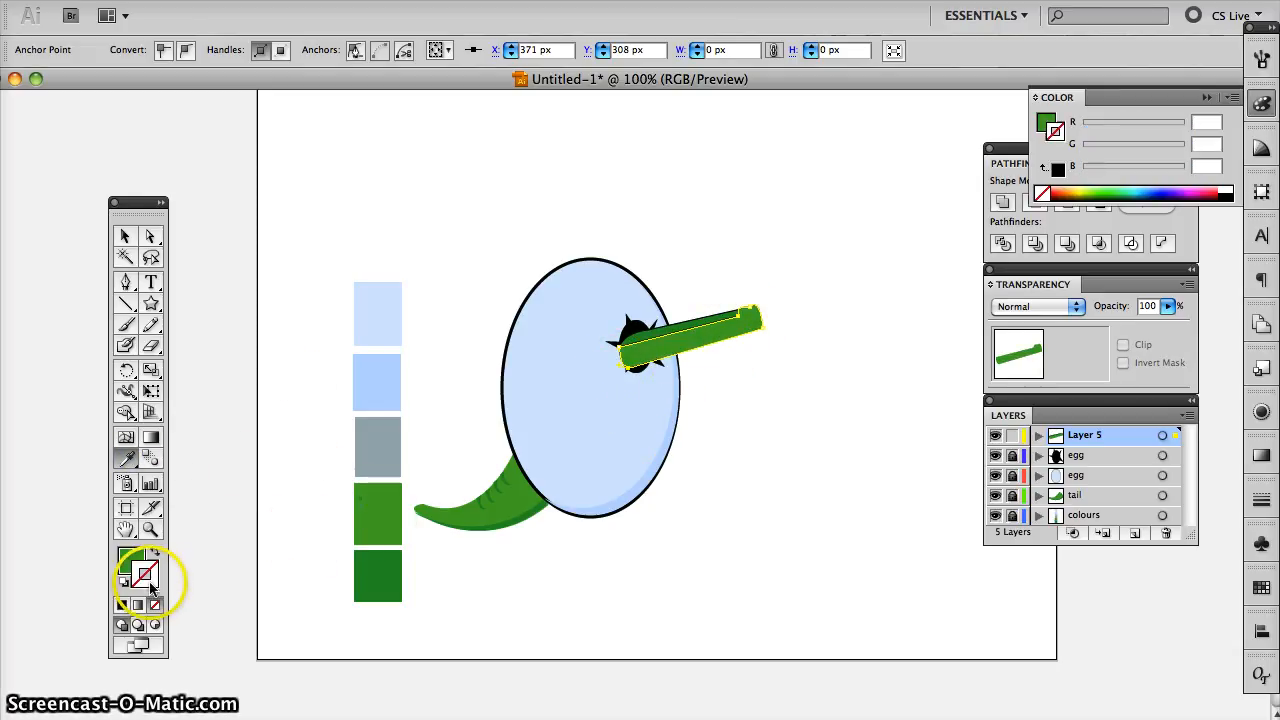
pyautogui.click(123, 605)
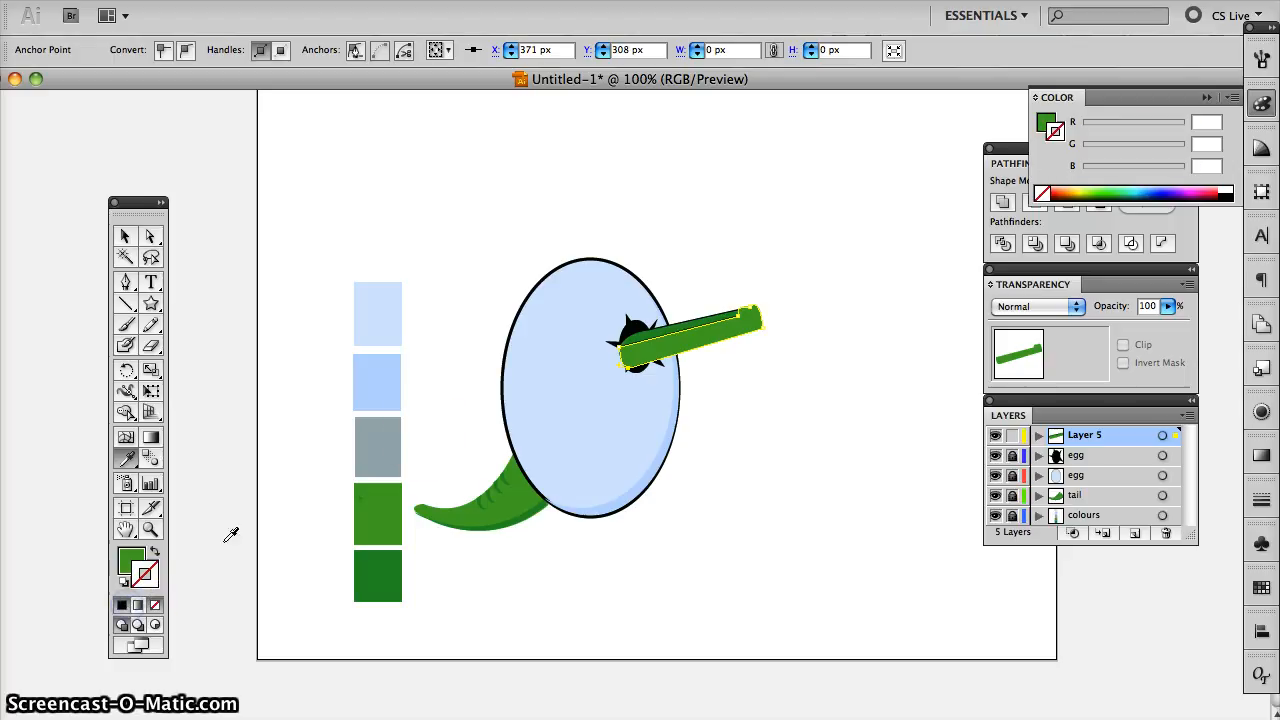
pyautogui.click(127, 238)
pyautogui.click(449, 224)
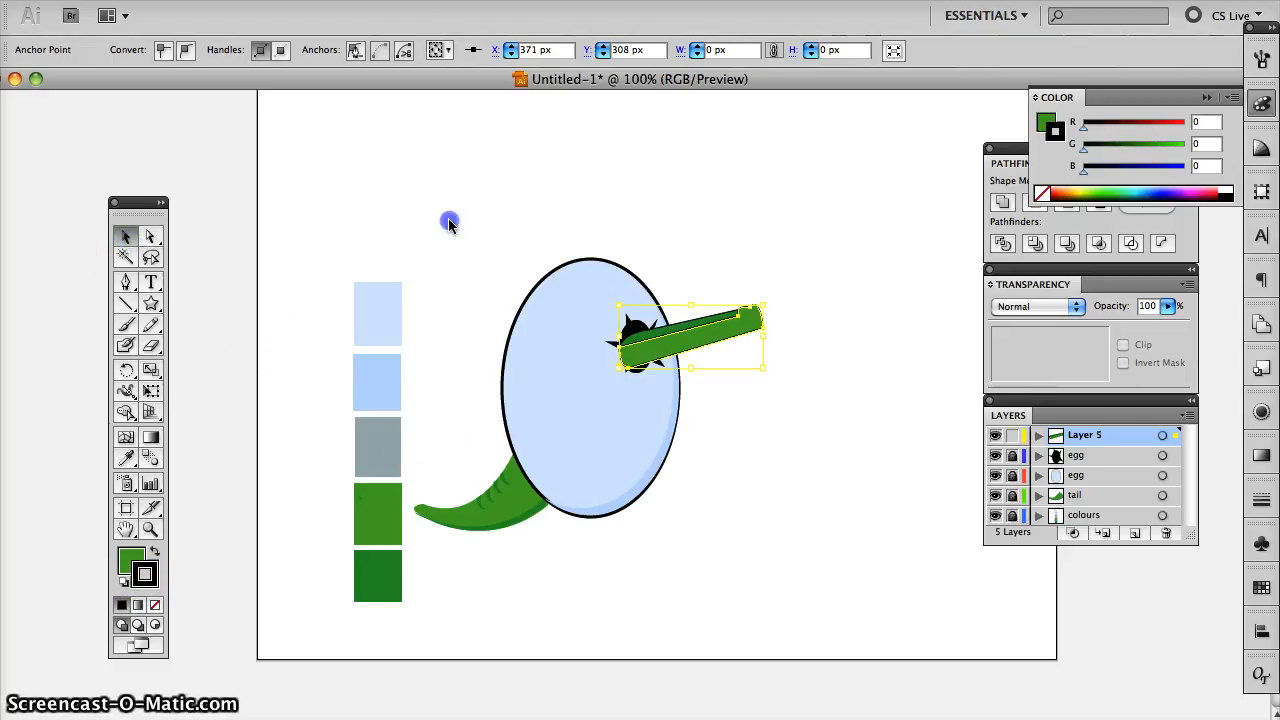
# - Enlarge the lighter green snout shape slightly by extending its outer end up and to the right
pyautogui.click(764, 323)
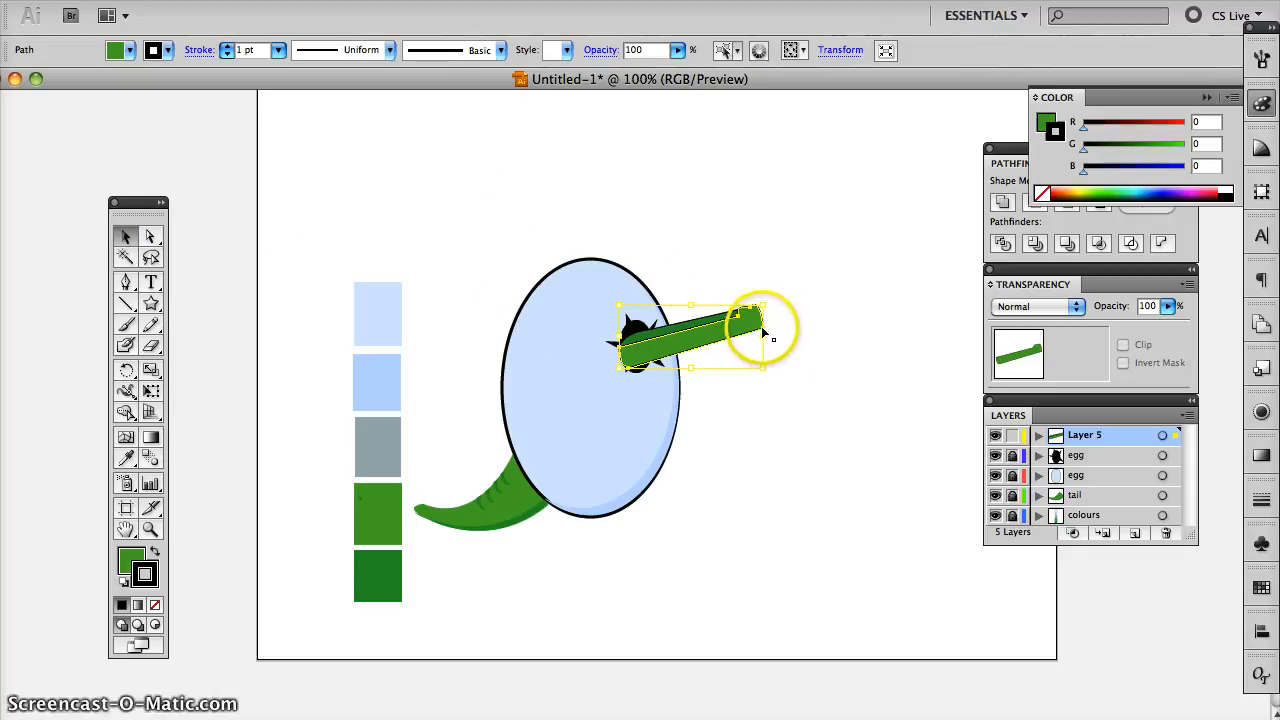
pyautogui.moveTo(762, 304); pyautogui.dragTo(768, 301)
pyautogui.click(800, 316)
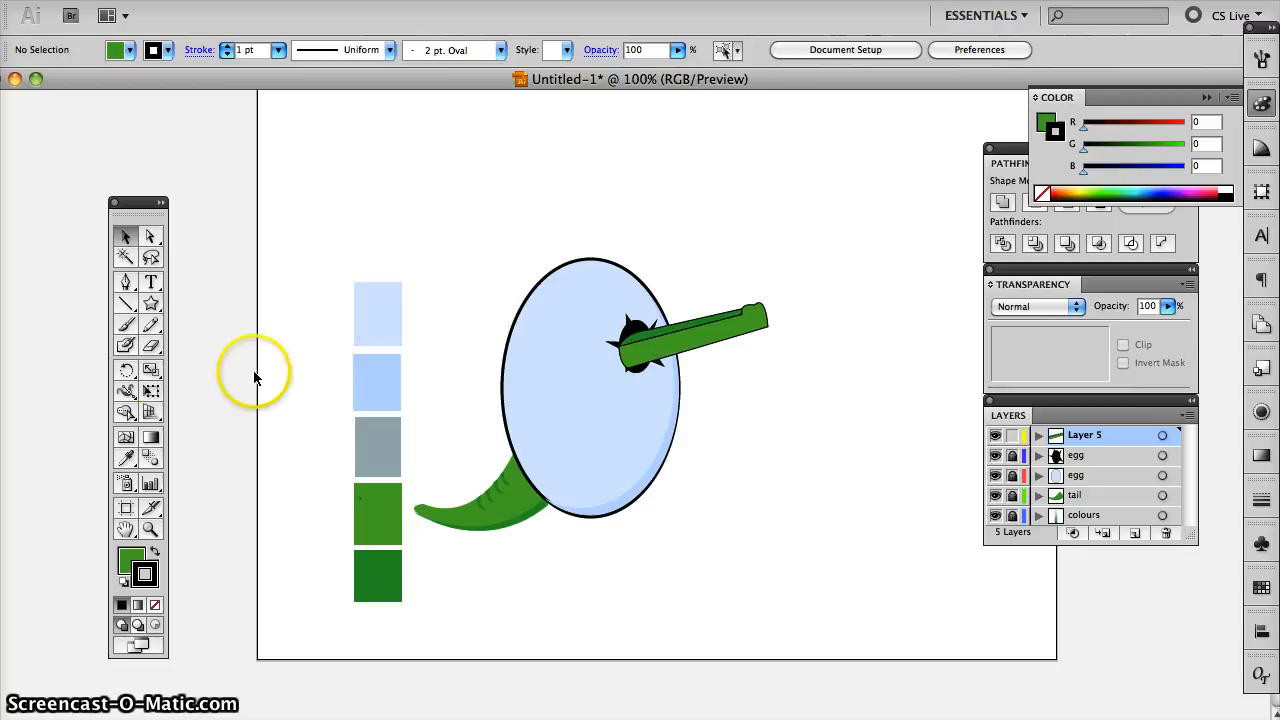
# - Draw two small black ellipses without a stroke side by side on the raised tip of the snout
pyautogui.moveTo(152, 308); pyautogui.dragTo(224, 347)
pyautogui.click(141, 564)
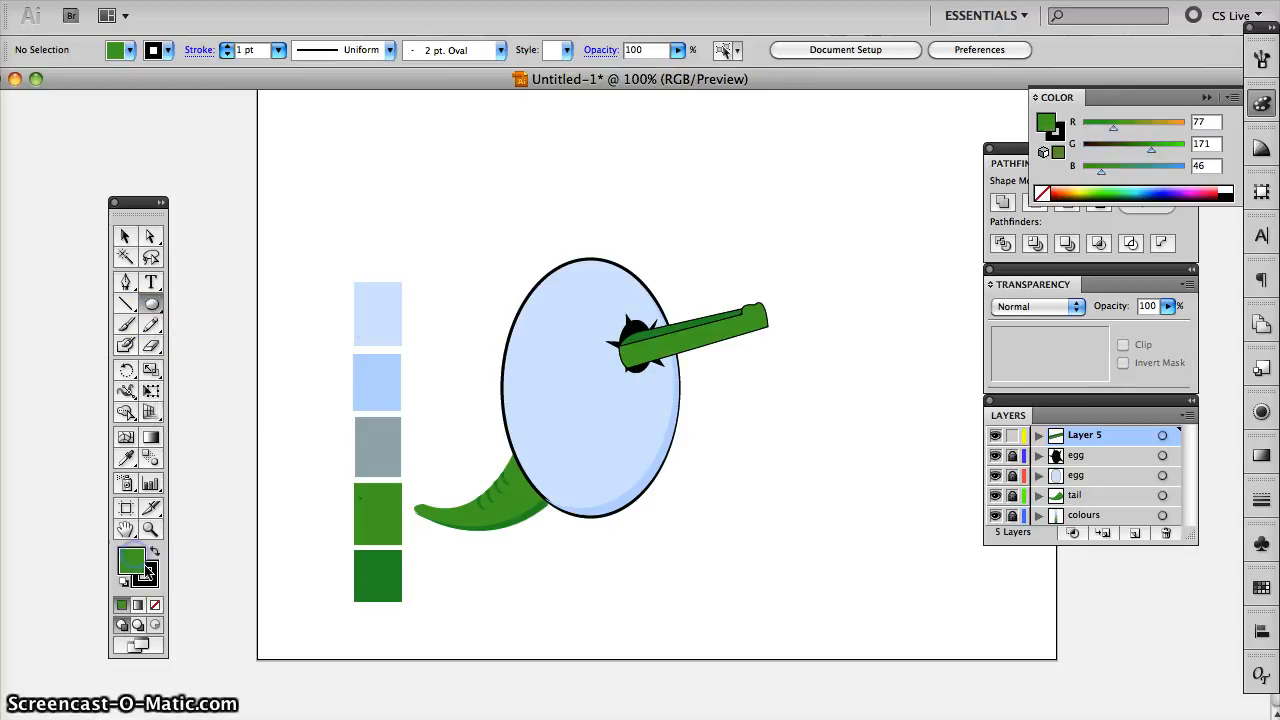
pyautogui.click(152, 576)
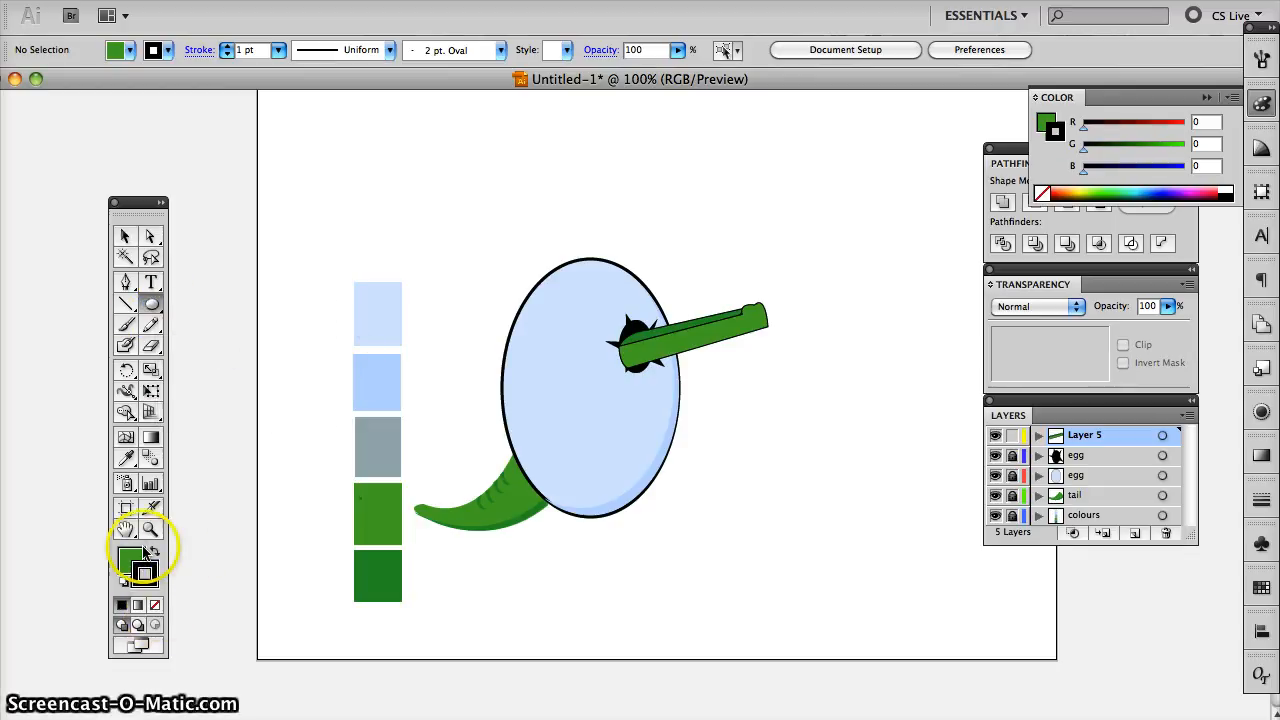
pyautogui.click(155, 551)
pyautogui.click(155, 605)
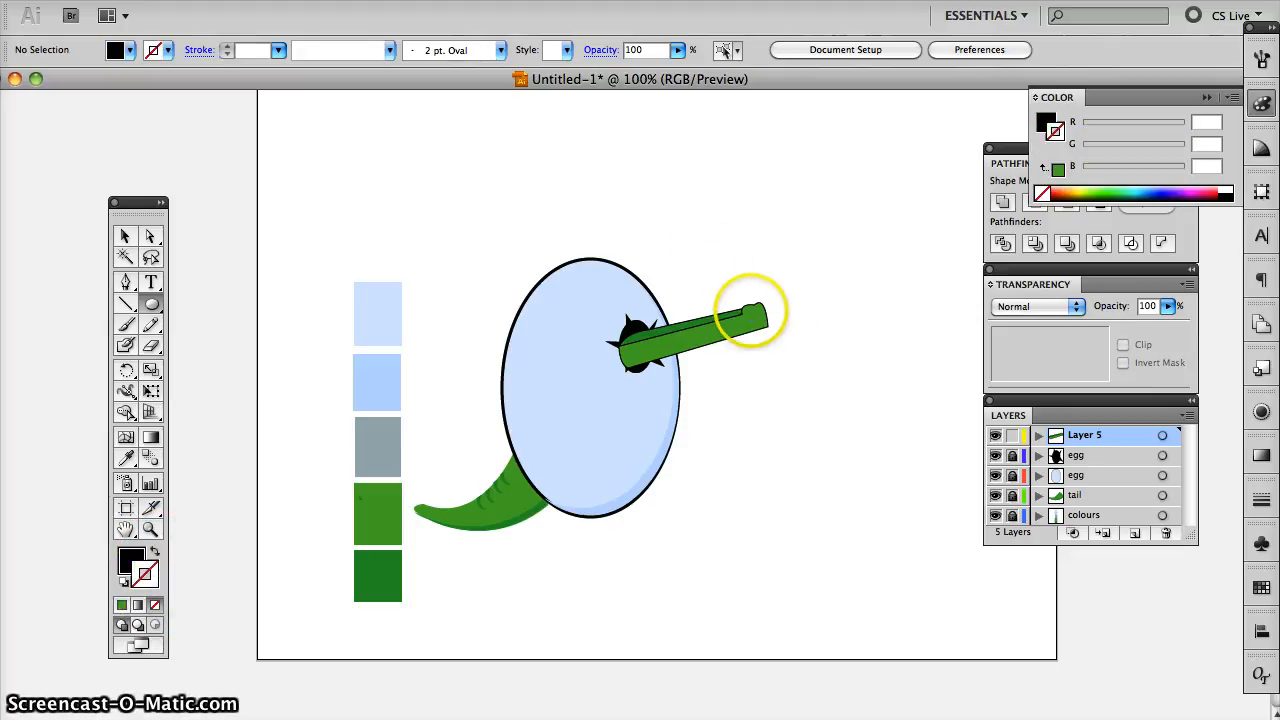
pyautogui.click(751, 310)
pyautogui.click(747, 280)
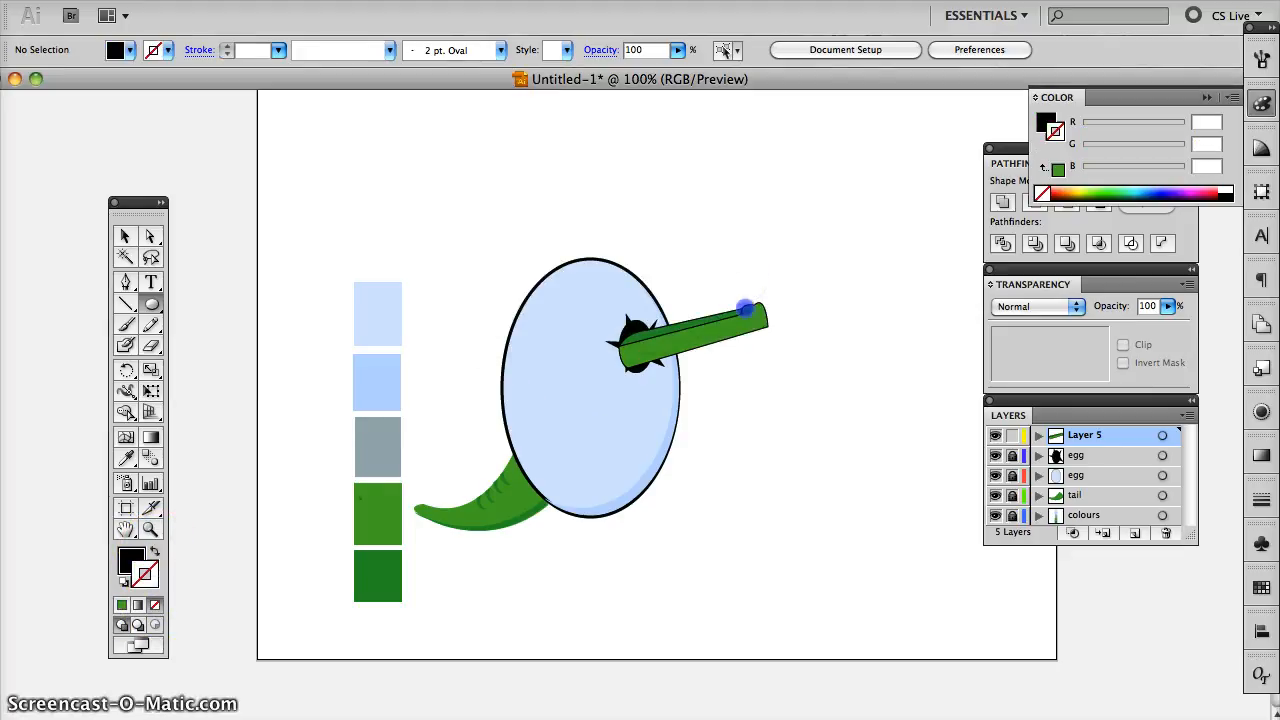
pyautogui.moveTo(746, 309); pyautogui.dragTo(752, 316)
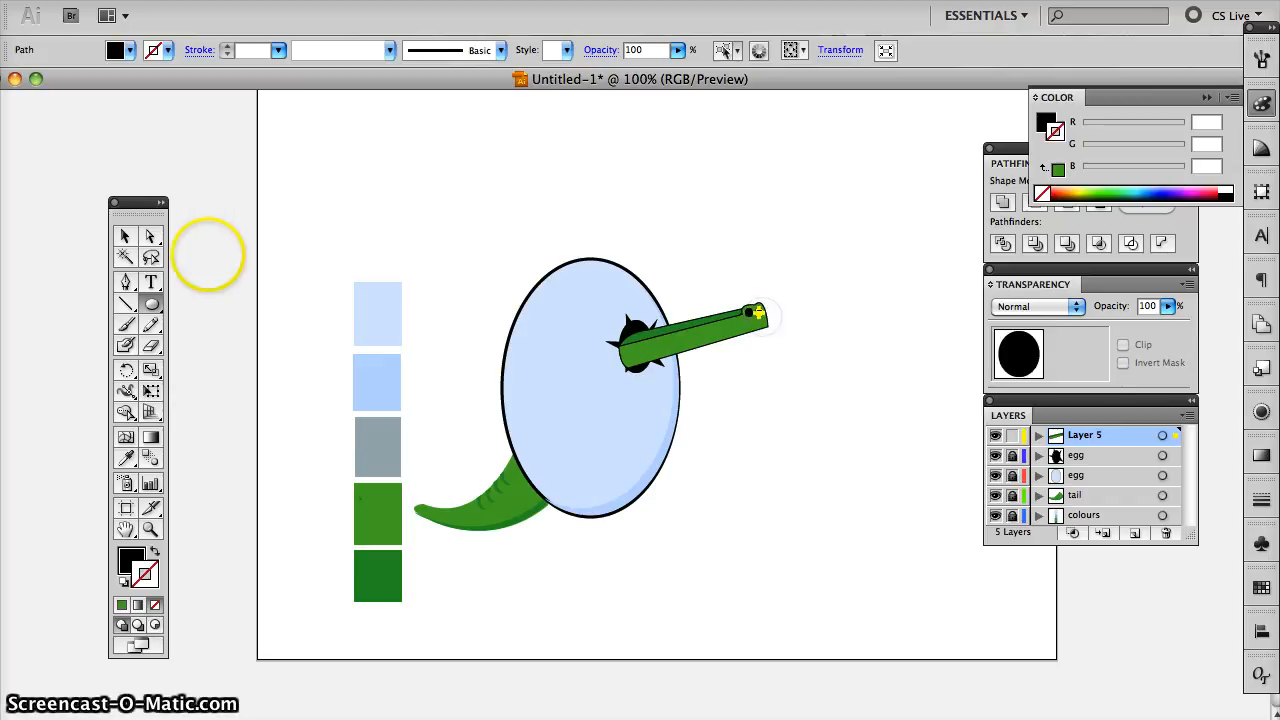
# - Move the outer black ellipse up slightly so it sits level with the one beside it
pyautogui.click(125, 236)
pyautogui.click(549, 235)
pyautogui.click(760, 315)
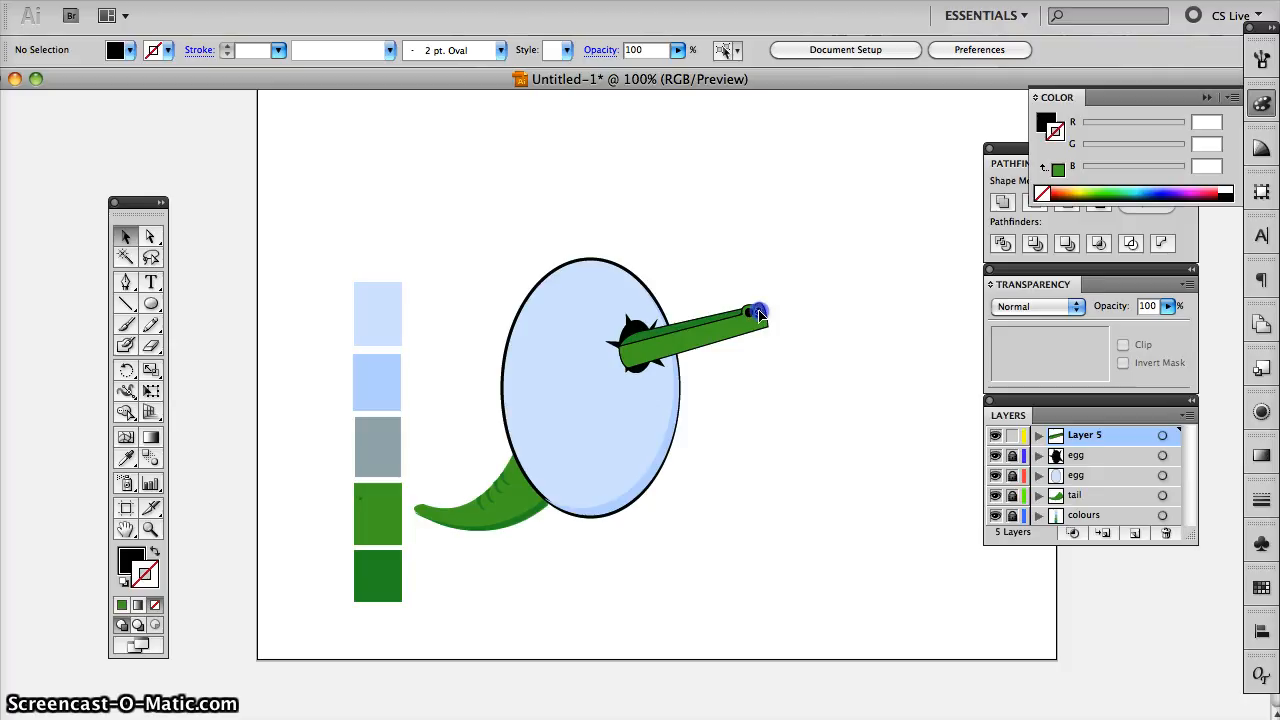
pyautogui.click(797, 314)
pyautogui.press('super+z')
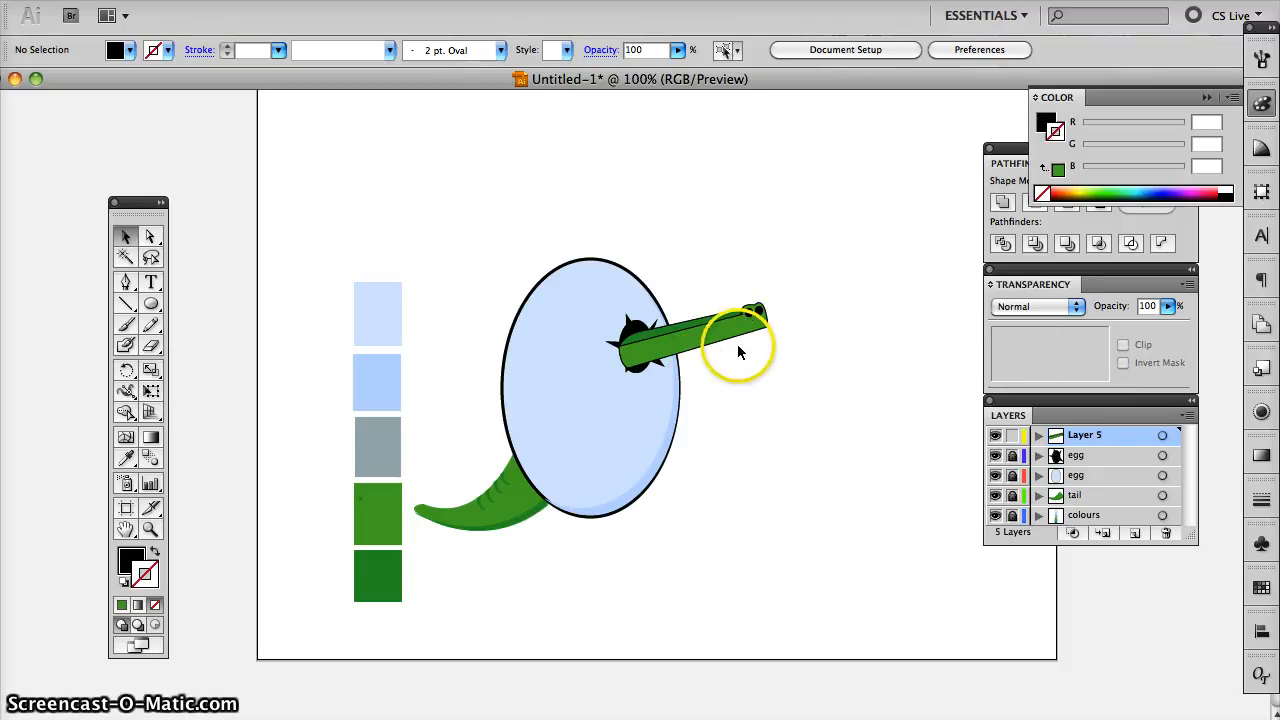
pyautogui.press('super+shift+z')
# - Draw a narrow downward-pointing triangular tooth under the snout's outer end, with no fill and a 1 pt black stroke
pyautogui.click(126, 286)
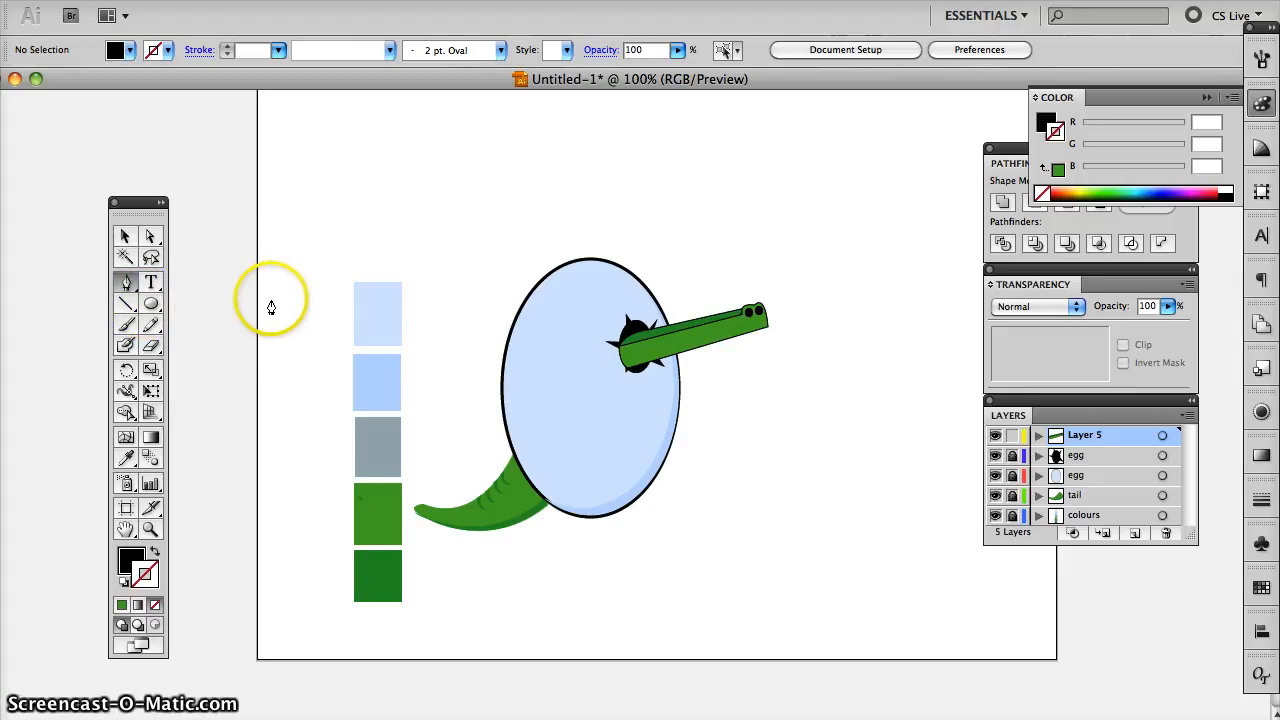
pyautogui.click(154, 554)
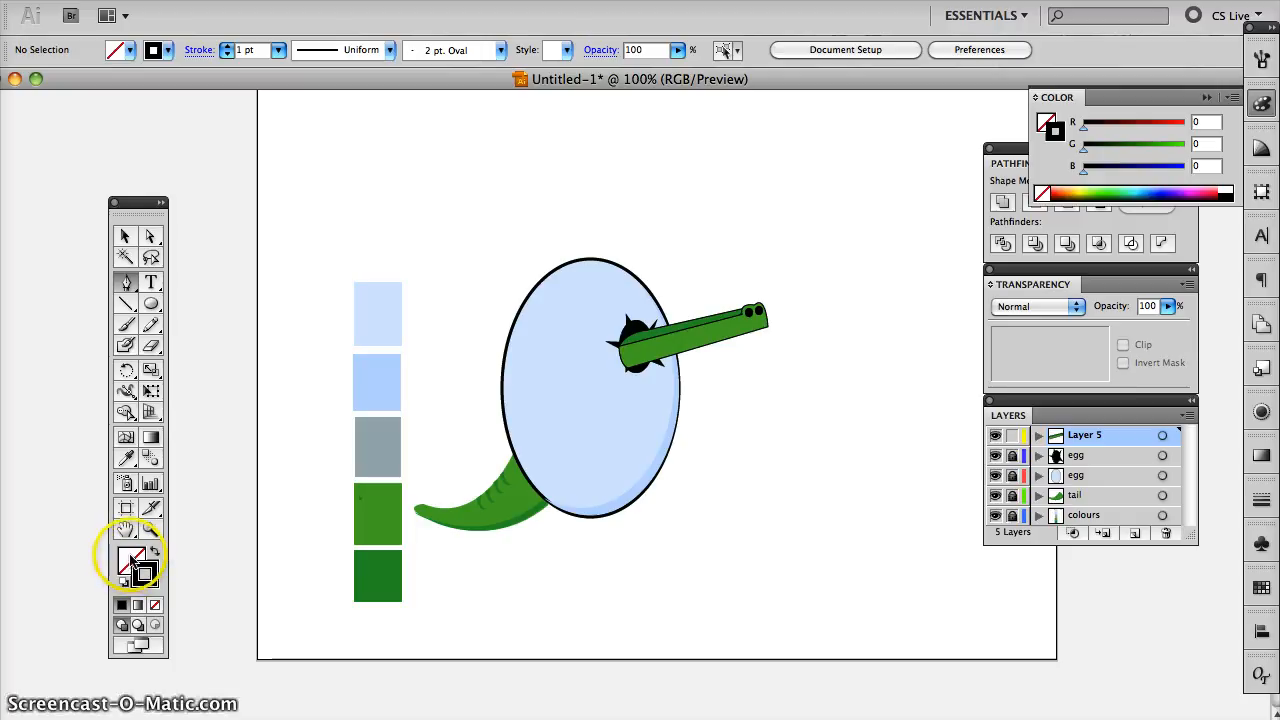
pyautogui.click(130, 560)
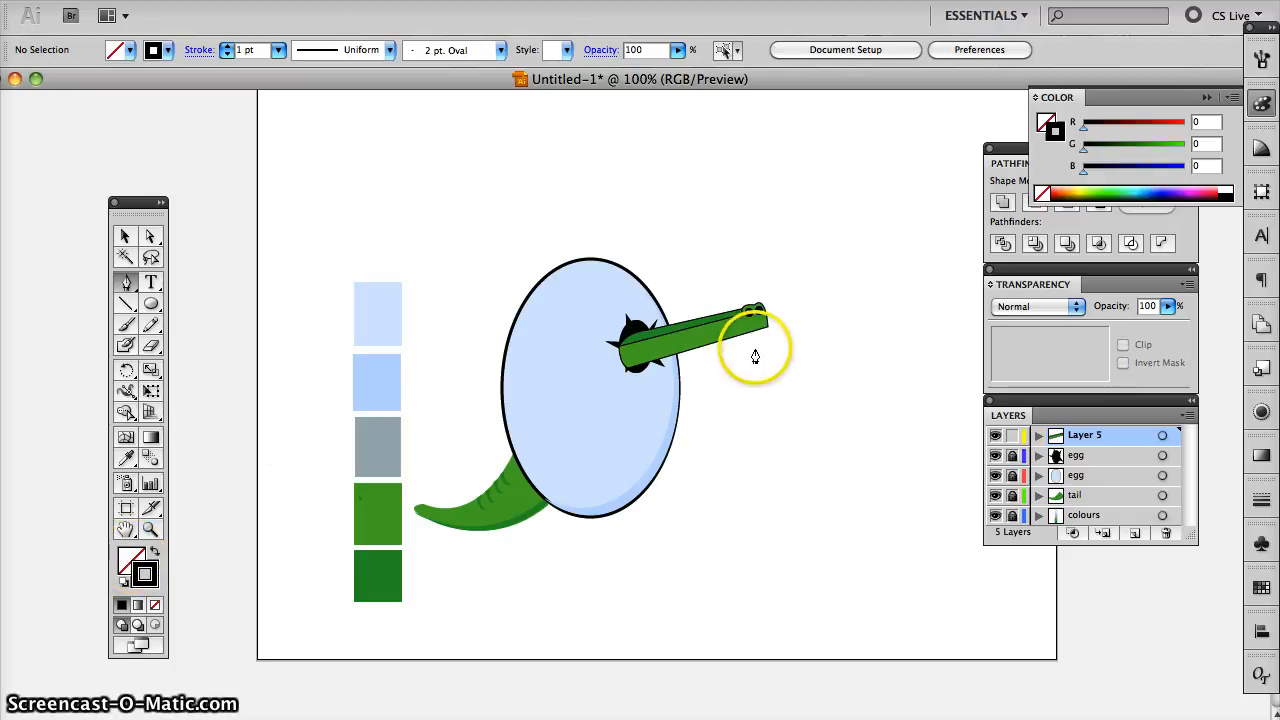
pyautogui.click(738, 334)
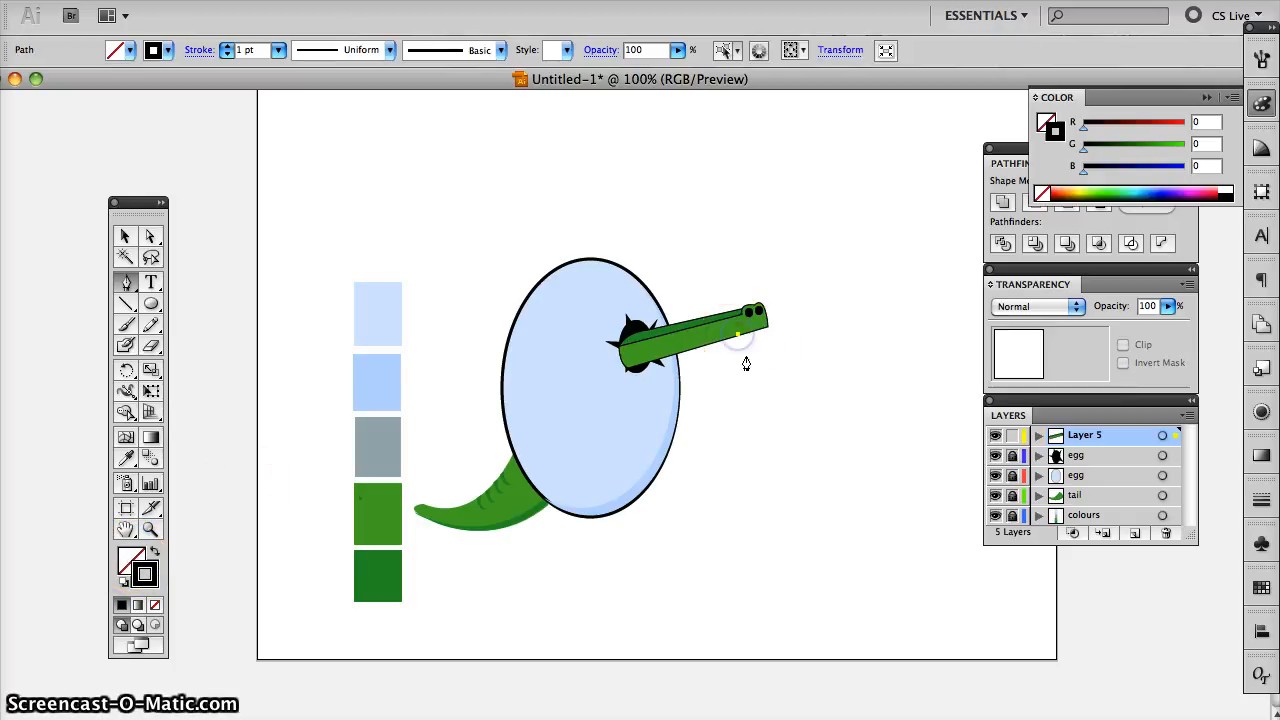
pyautogui.click(750, 363)
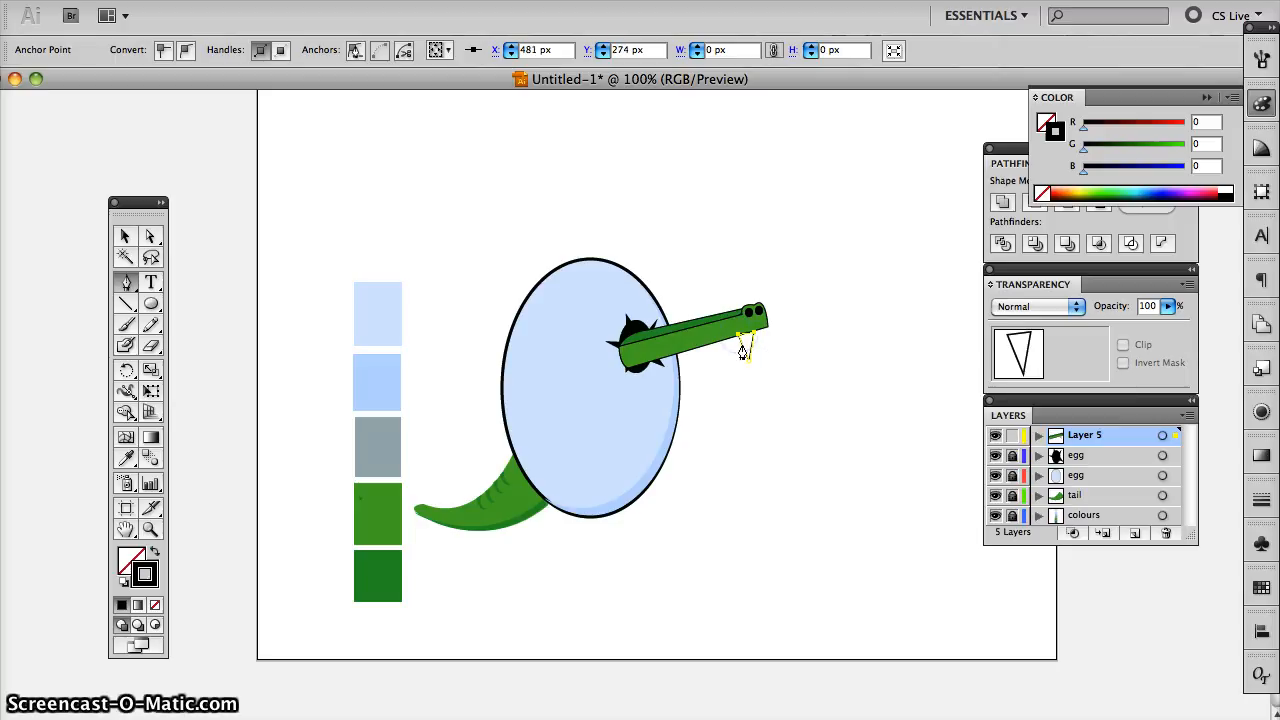
# - Fill the triangular tooth with the lightest blue swatch colour and restore its black 1 pt stroke
pyautogui.click(125, 236)
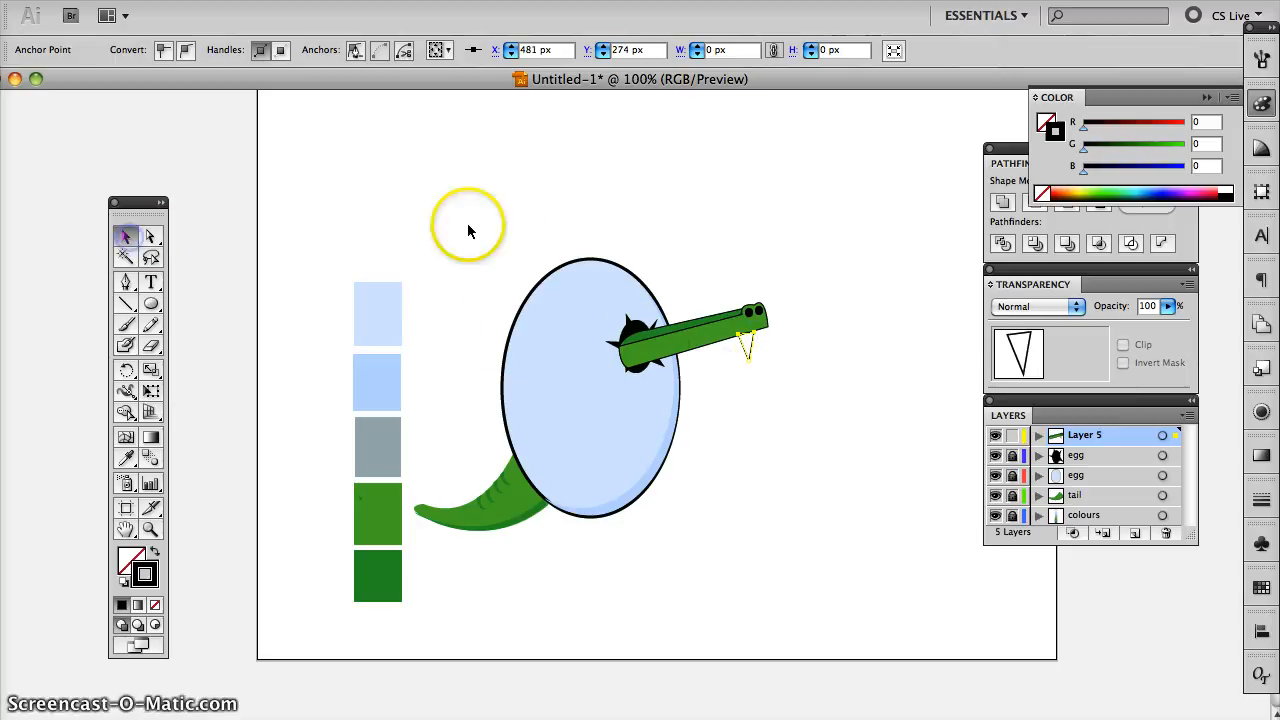
pyautogui.click(556, 223)
pyautogui.click(747, 349)
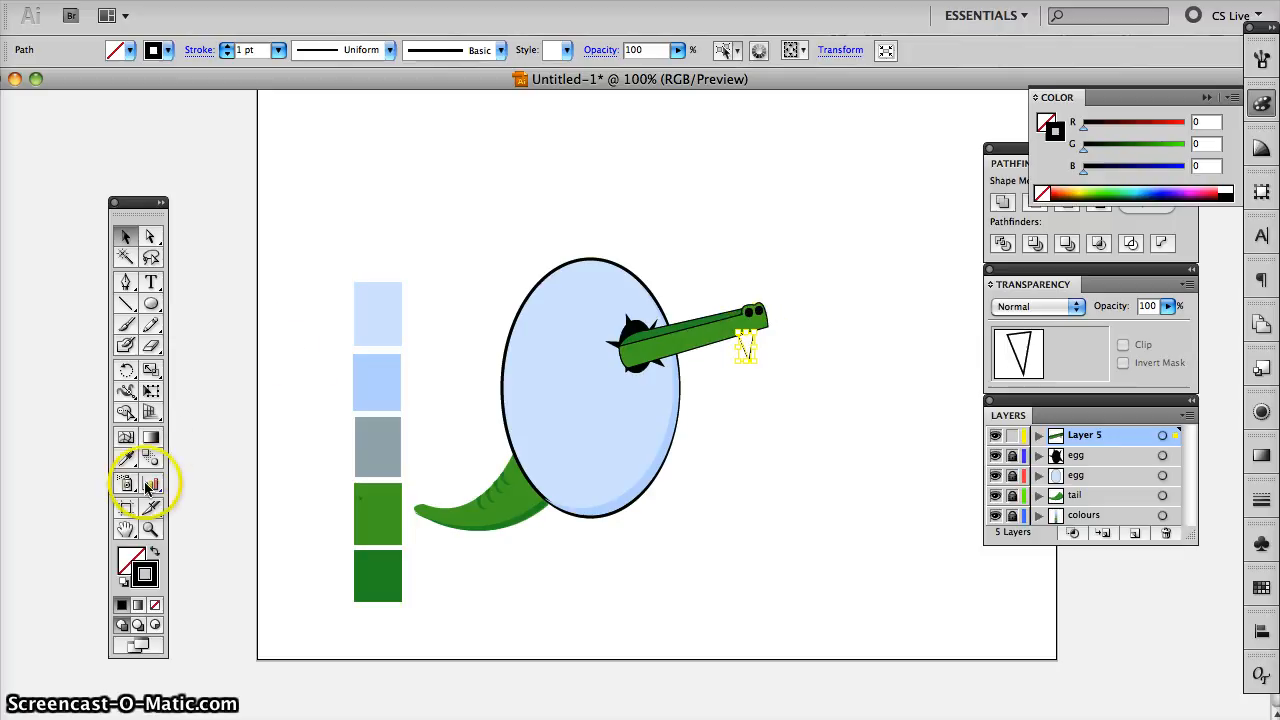
pyautogui.click(126, 457)
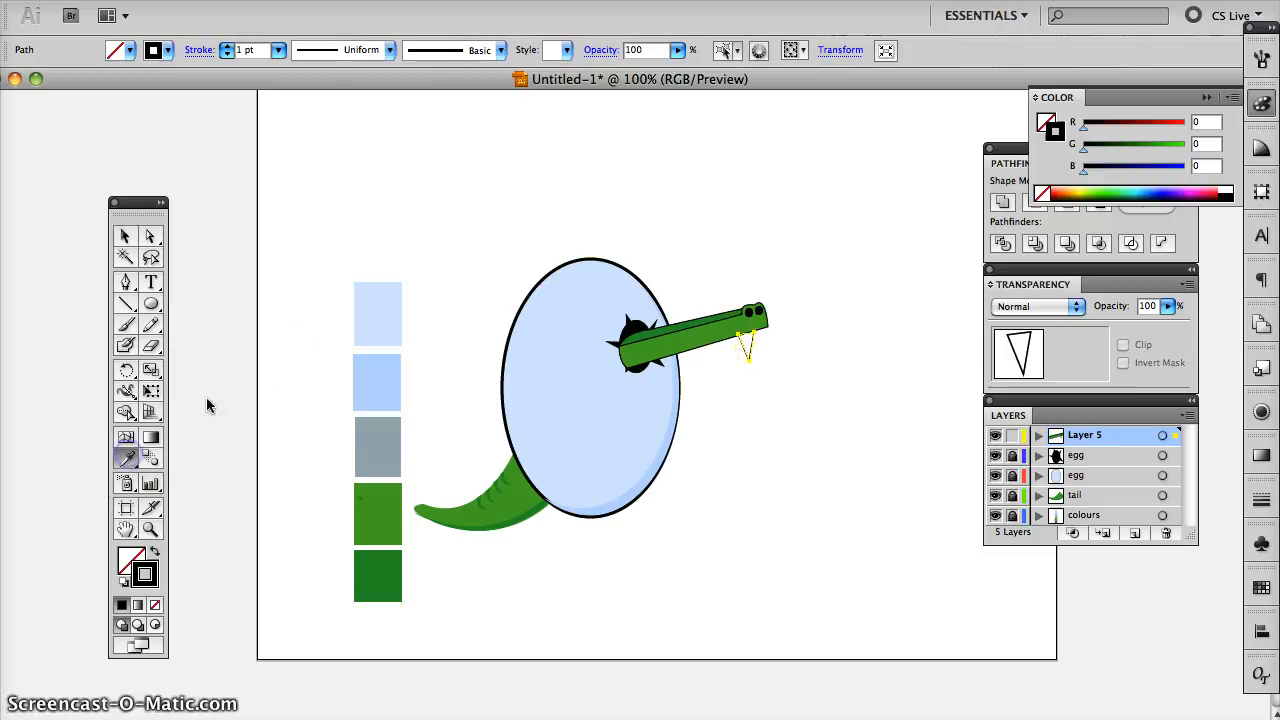
pyautogui.click(386, 309)
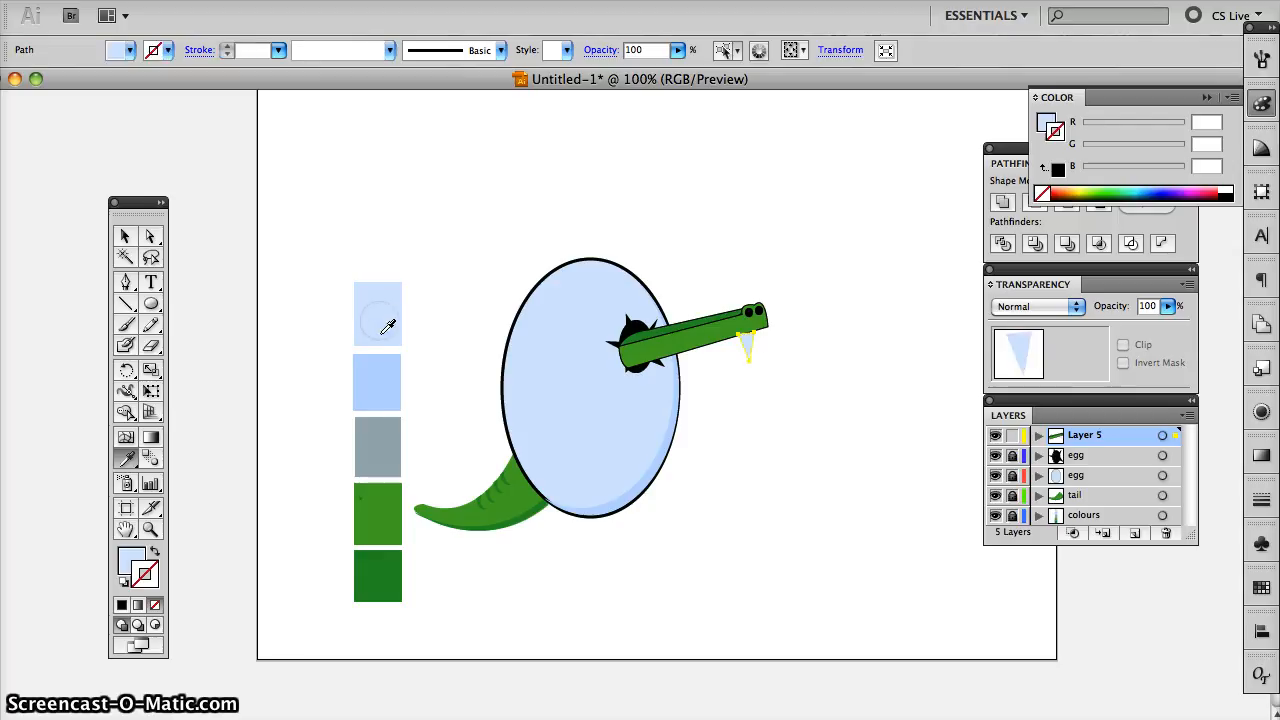
pyautogui.click(152, 583)
pyautogui.click(128, 605)
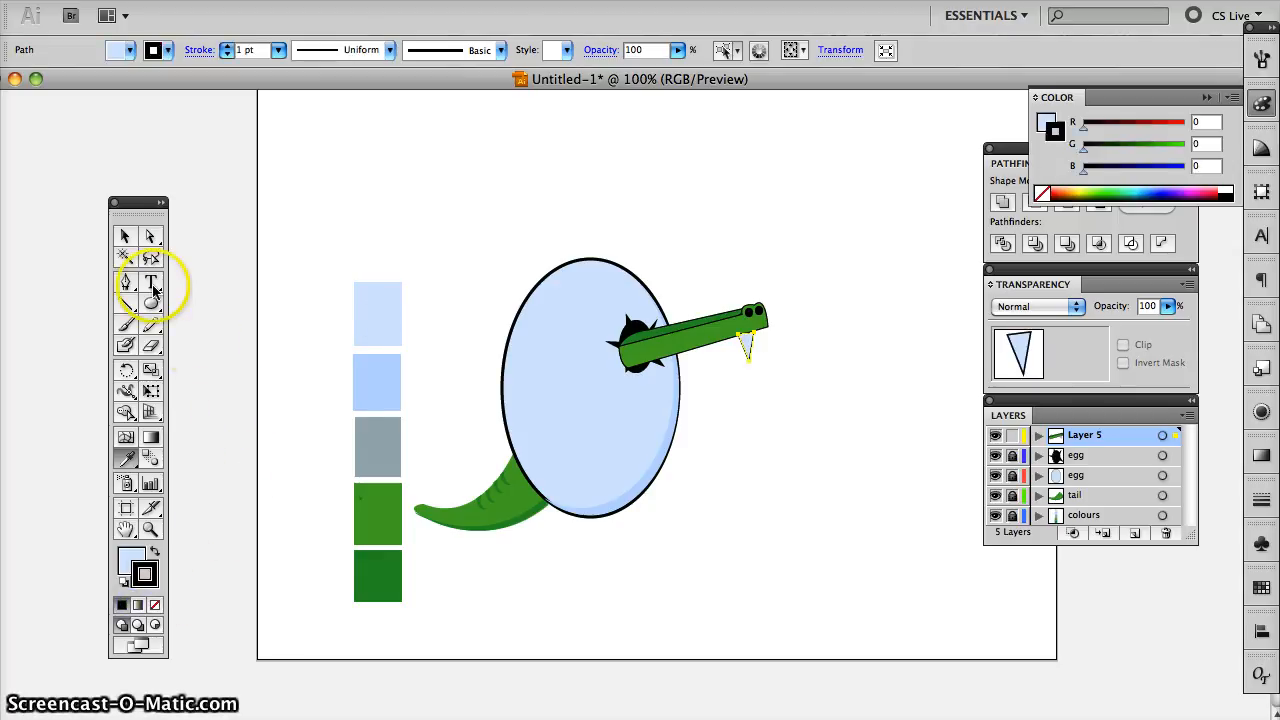
pyautogui.click(125, 236)
pyautogui.click(340, 212)
# - Tilt the first tooth slightly and place a duplicate tooth beside it under the snout's tip
pyautogui.click(754, 350)
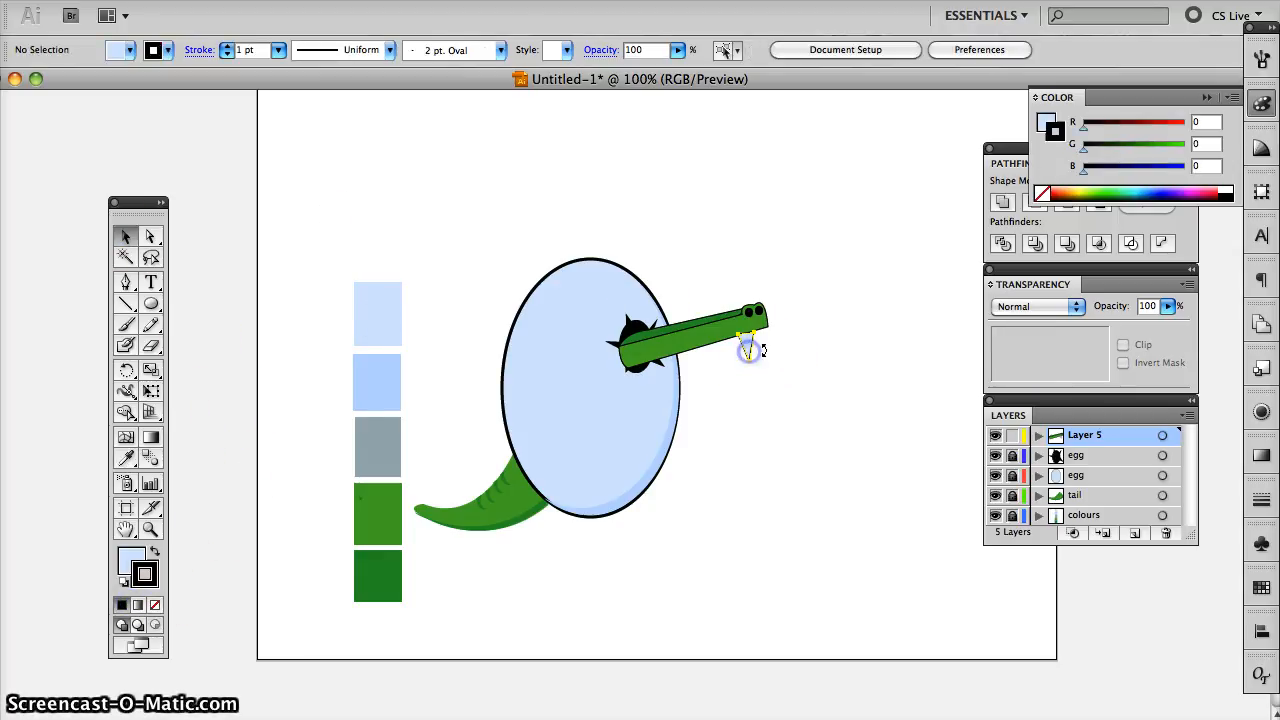
pyautogui.click(749, 348)
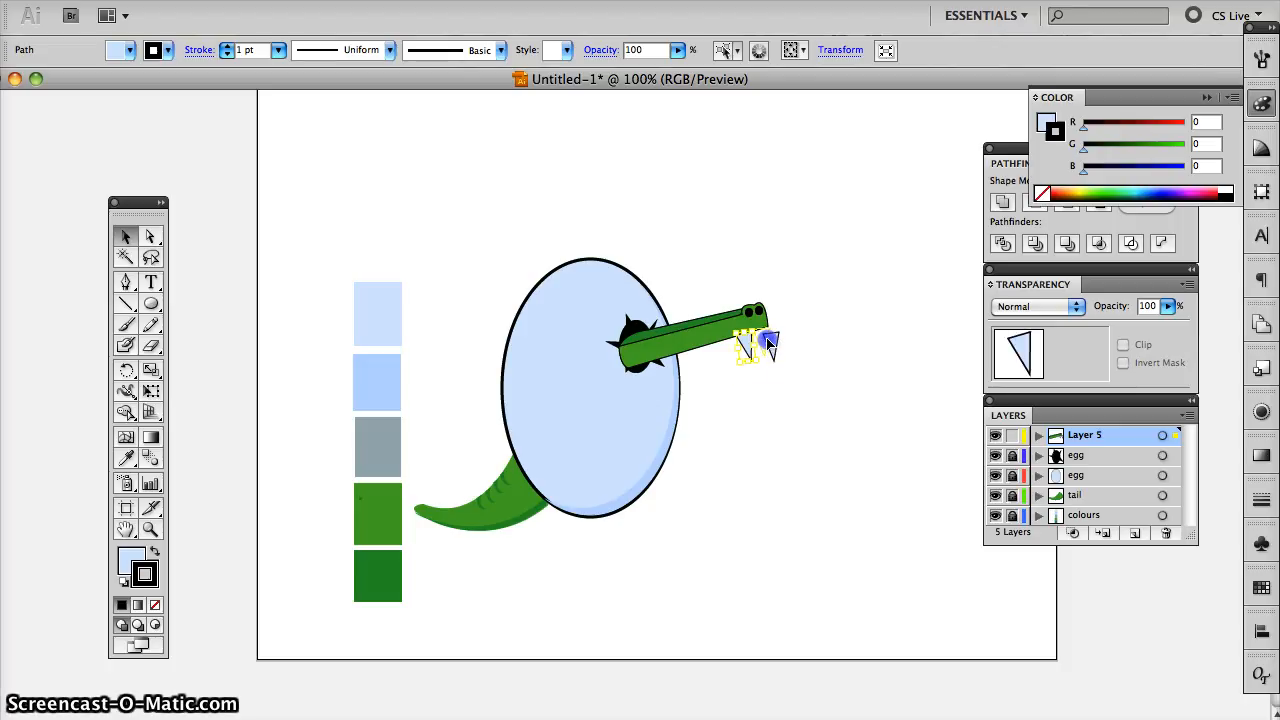
pyautogui.moveTo(768, 342); pyautogui.dragTo(761, 336)
pyautogui.click(797, 349)
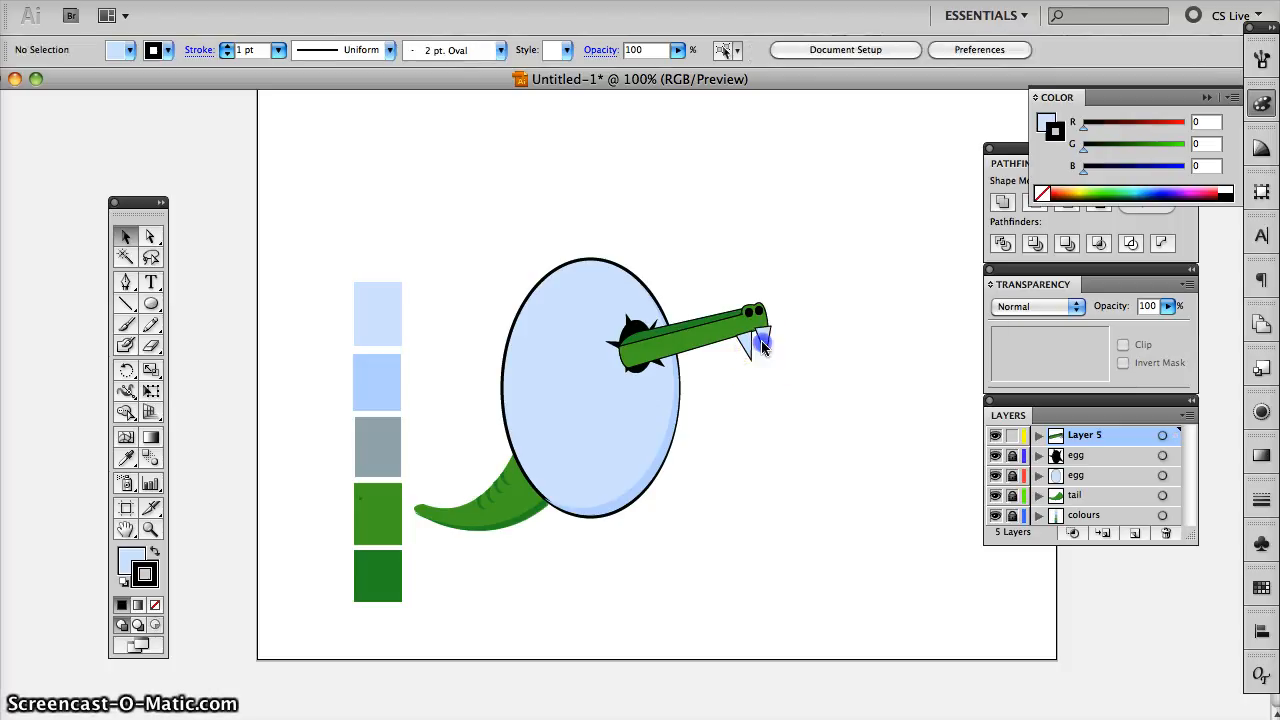
# - Reduce the duplicate tooth slightly and position it against the underside of the snout's tip
pyautogui.click(760, 345)
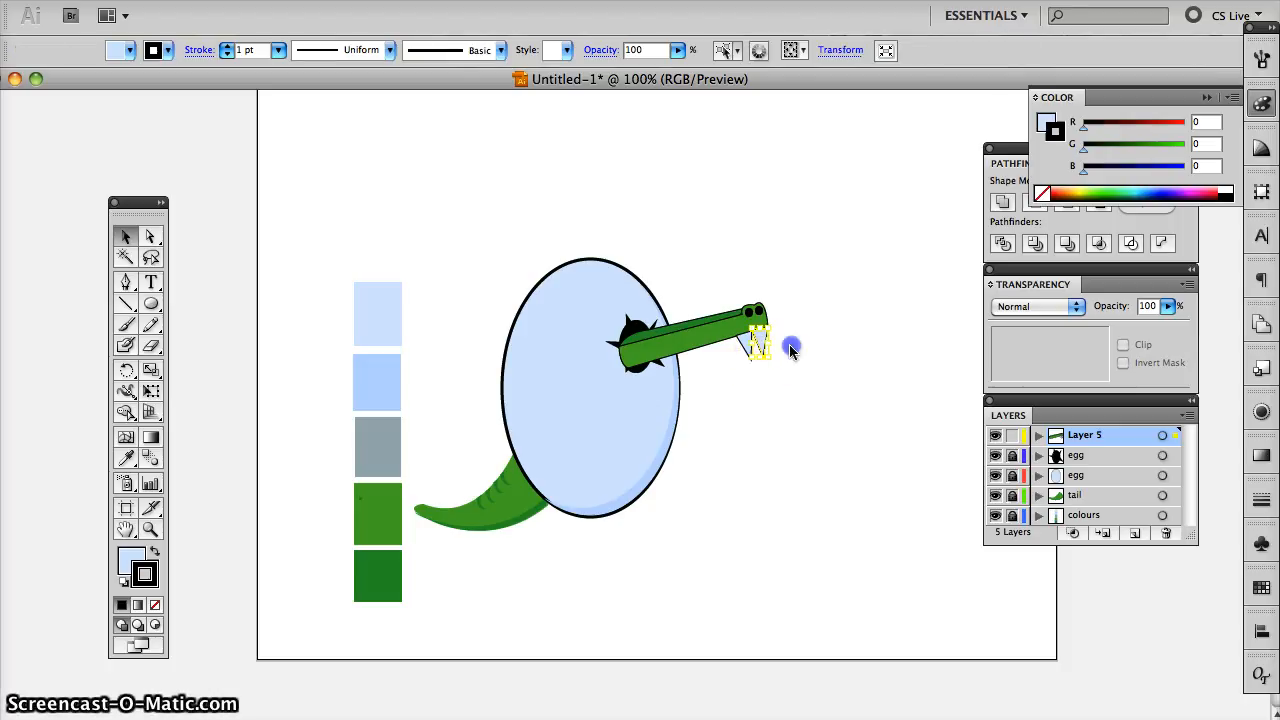
pyautogui.click(789, 349)
pyautogui.click(759, 350)
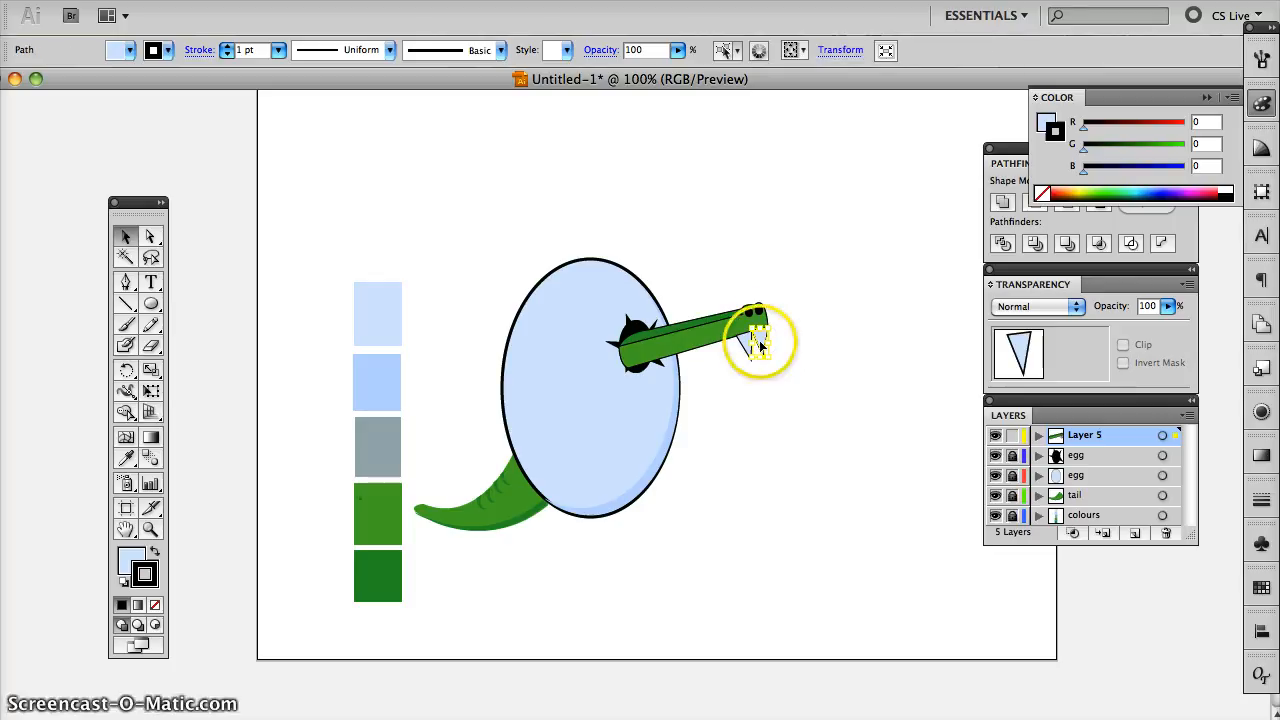
pyautogui.click(761, 347)
pyautogui.click(789, 347)
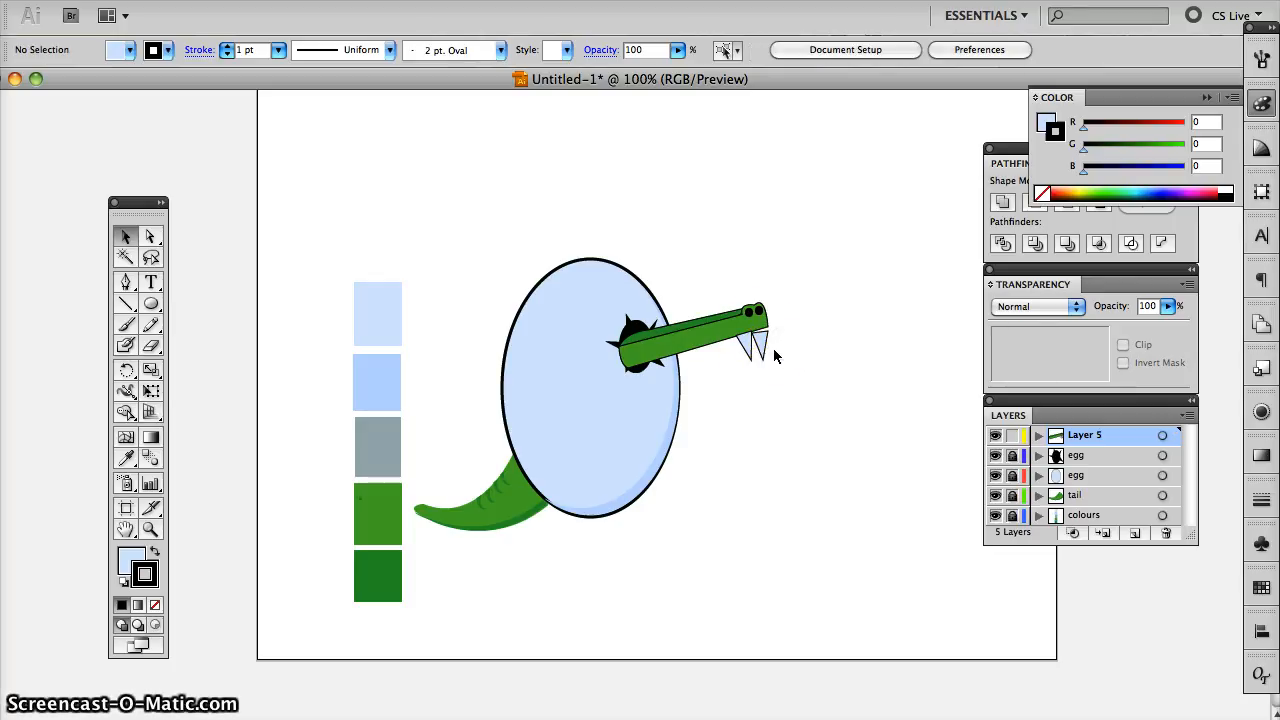
pyautogui.press('super+equal')
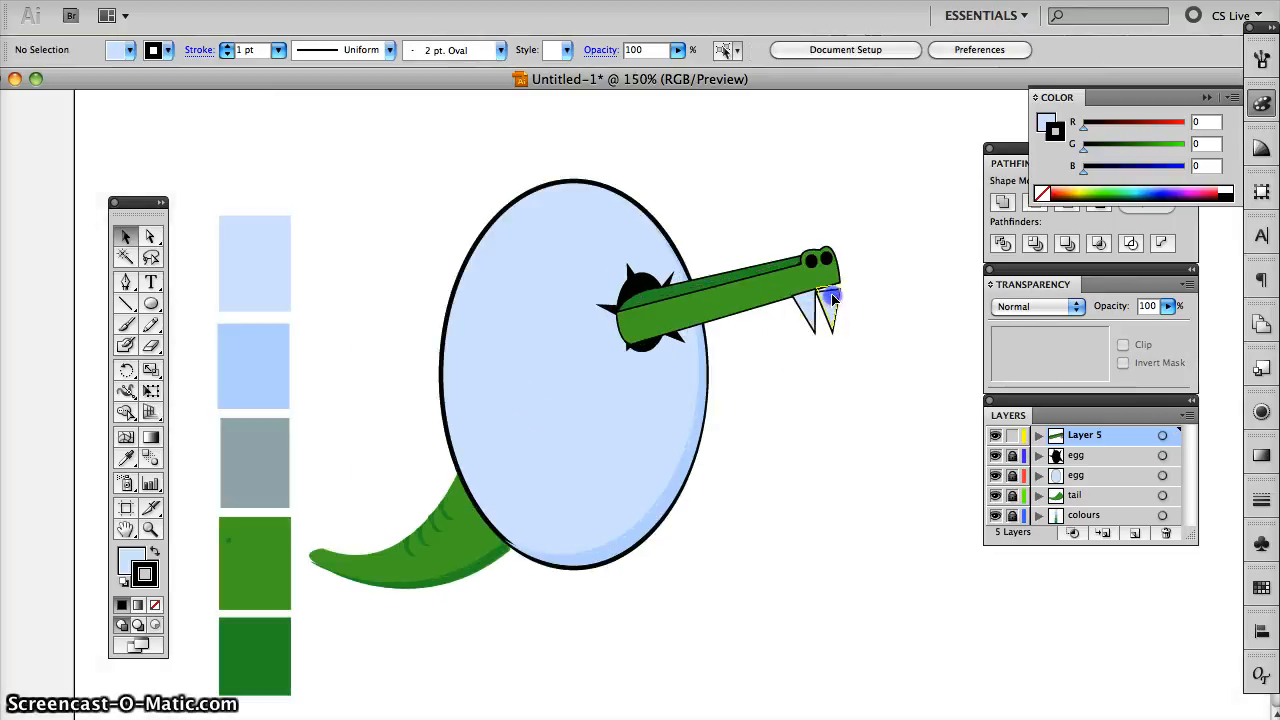
pyautogui.click(832, 297)
pyautogui.click(856, 305)
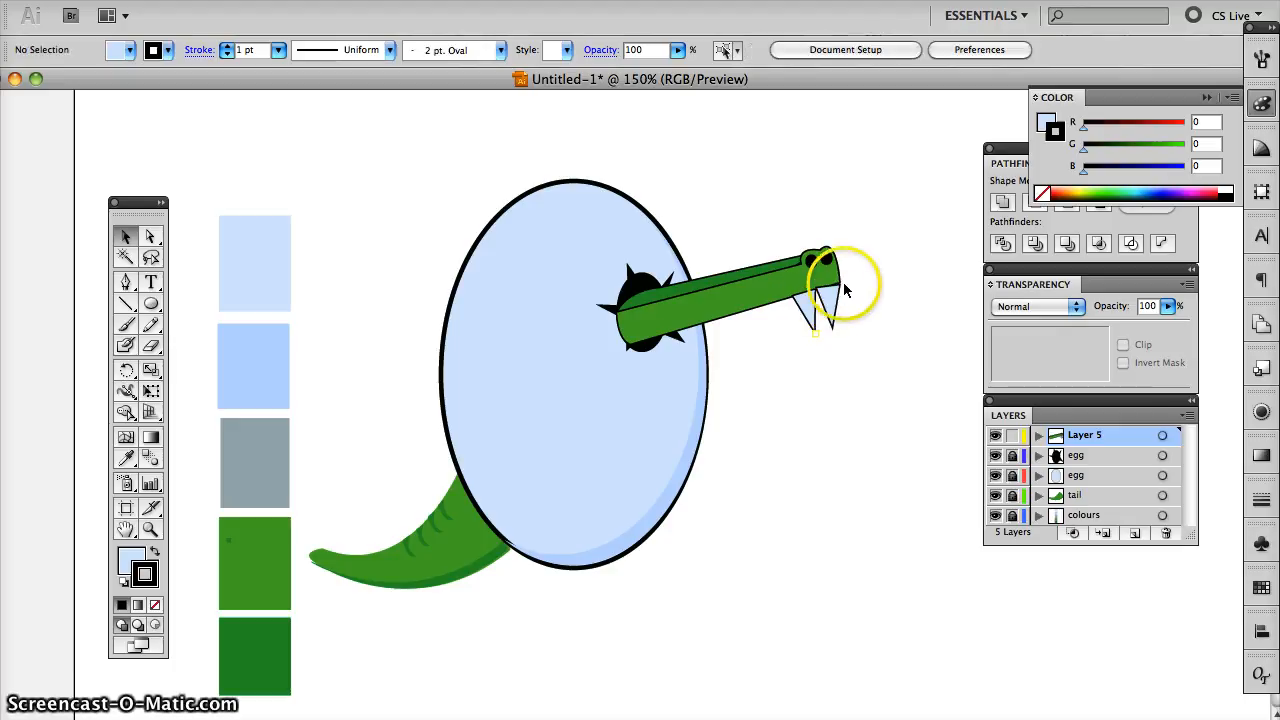
# - Adjust the upper anchor points of both teeth so their top edges follow the snout's sloping lower edge
pyautogui.click(150, 236)
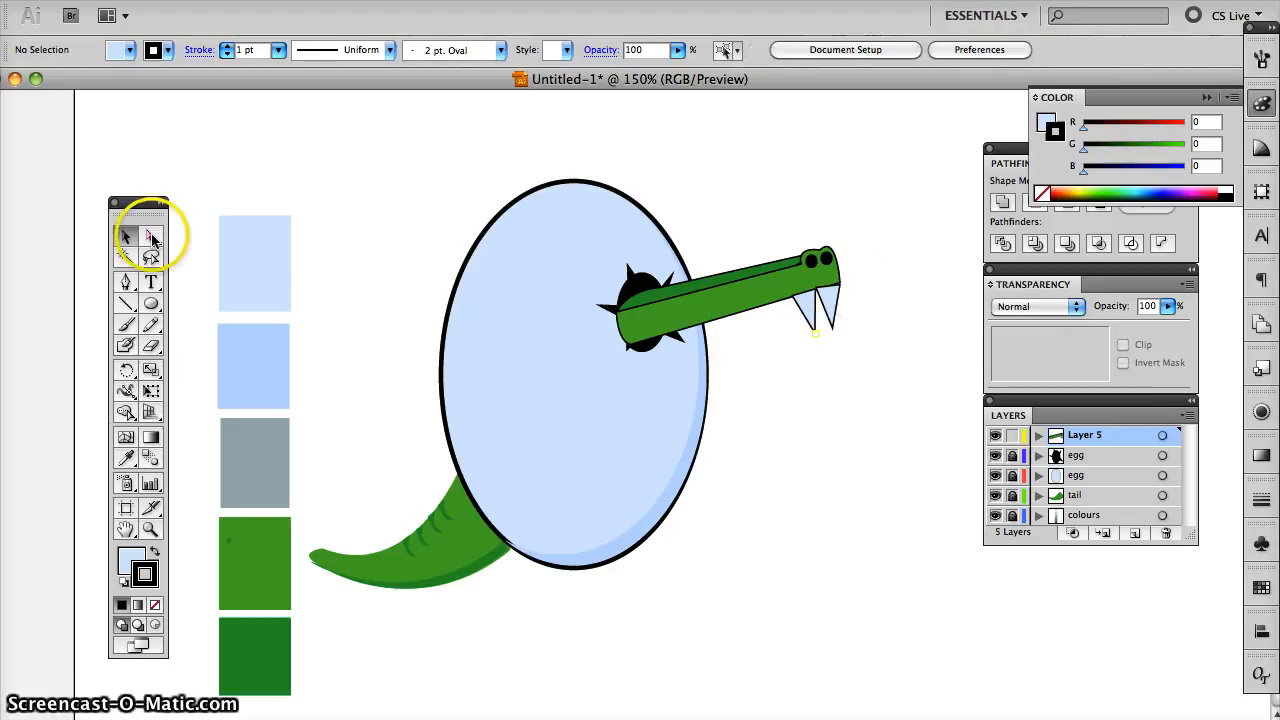
pyautogui.click(820, 297)
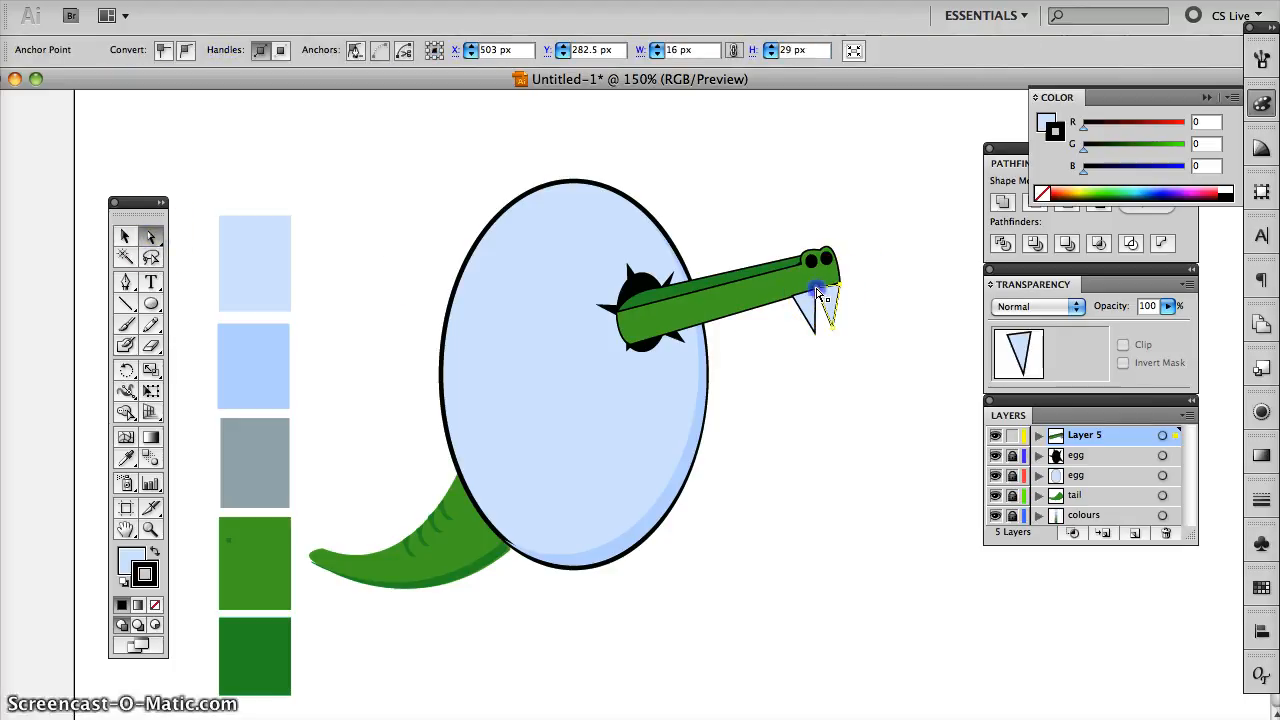
pyautogui.moveTo(819, 294); pyautogui.dragTo(820, 292)
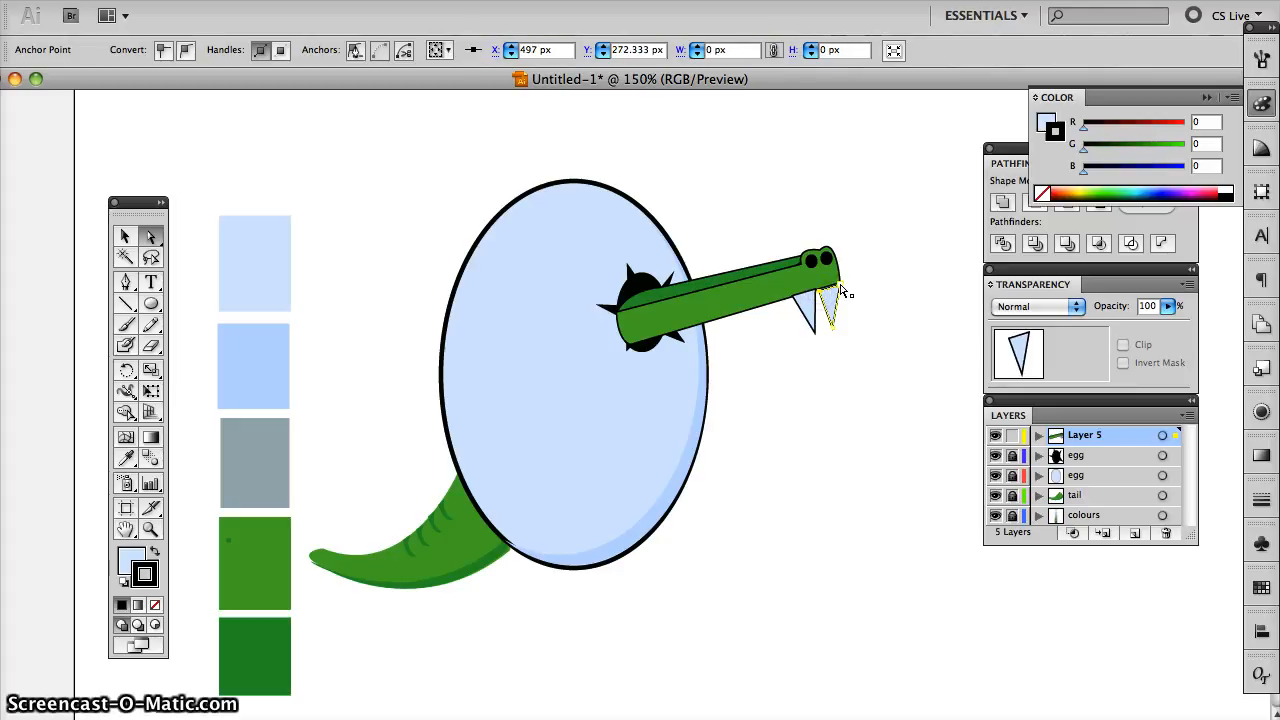
pyautogui.click(857, 293)
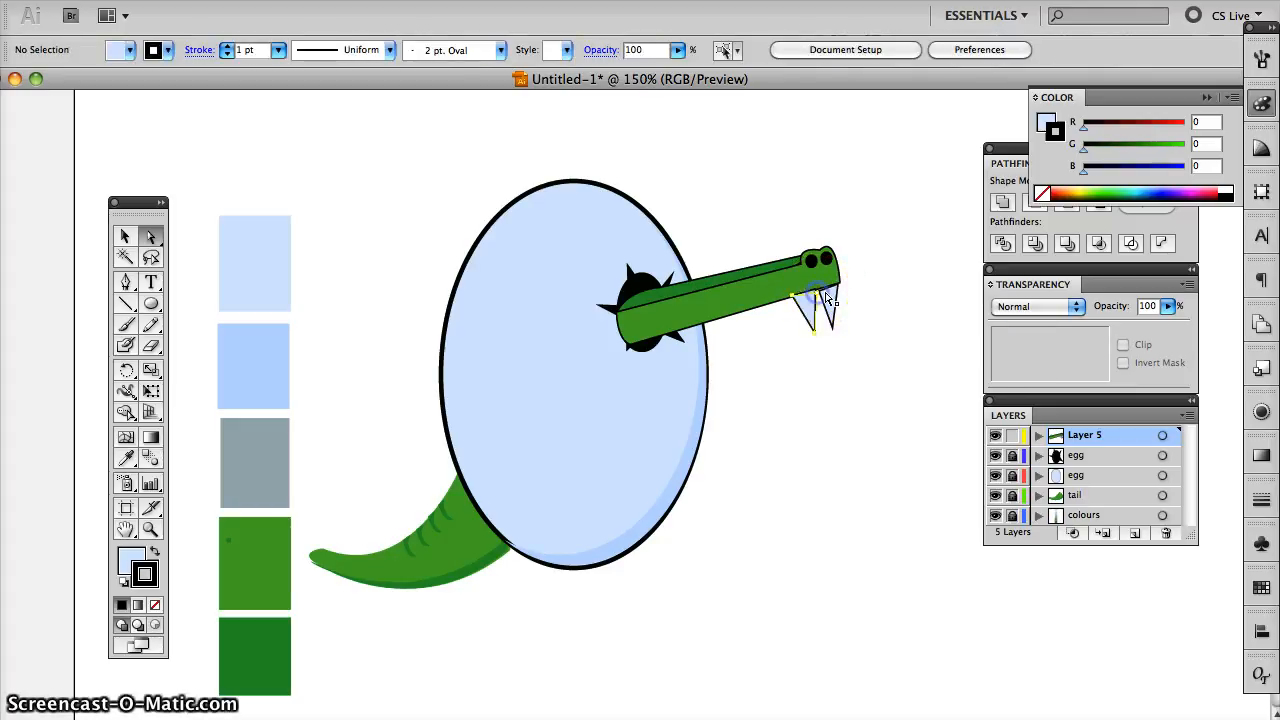
pyautogui.click(822, 297)
pyautogui.click(851, 289)
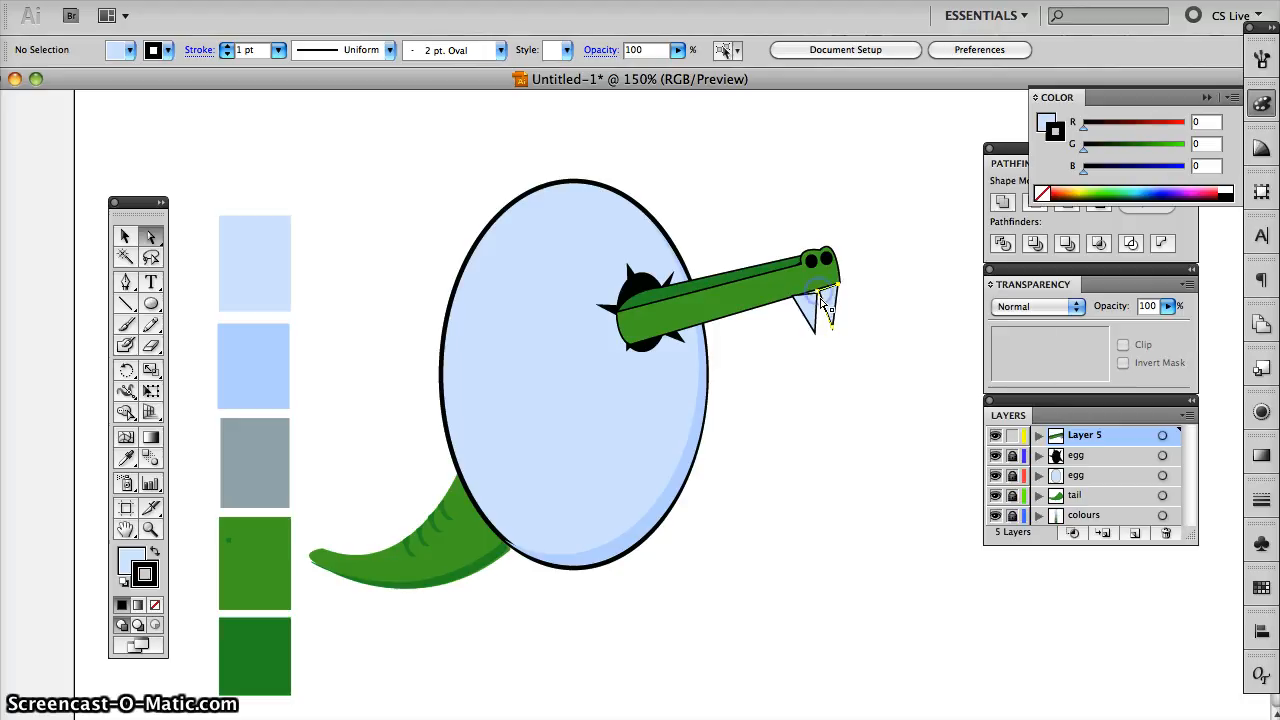
pyautogui.click(820, 299)
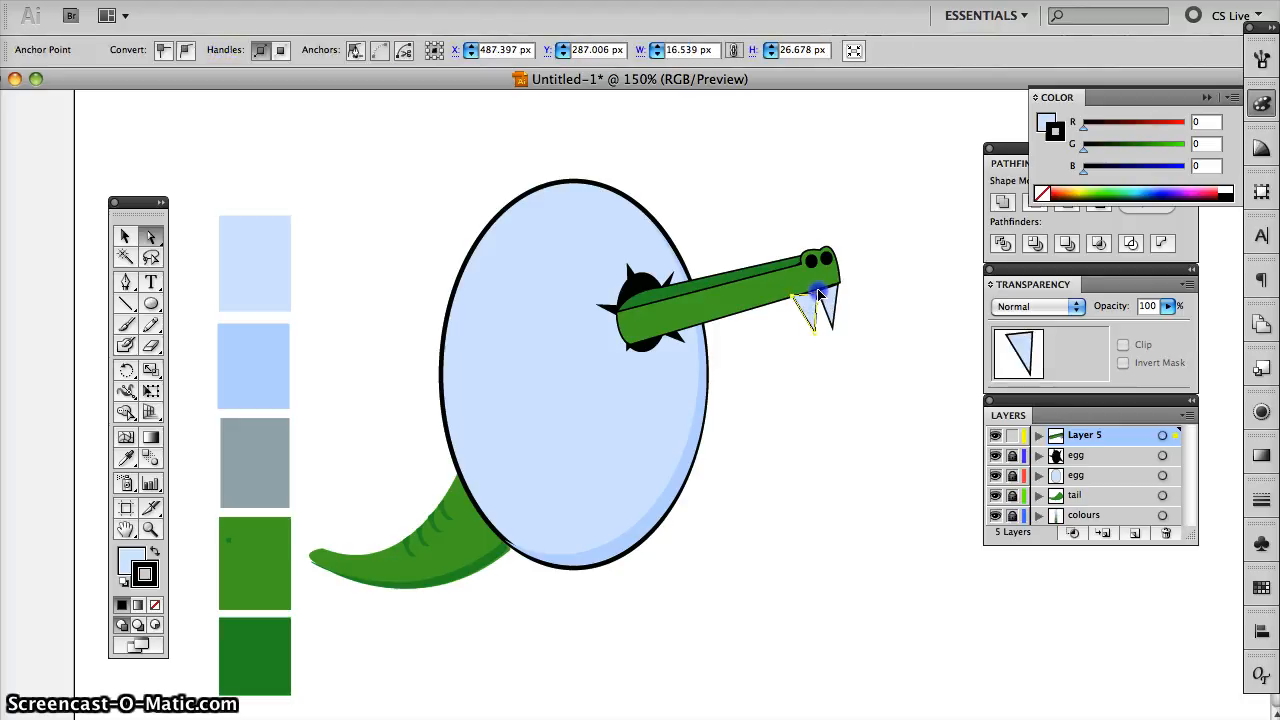
pyautogui.click(857, 294)
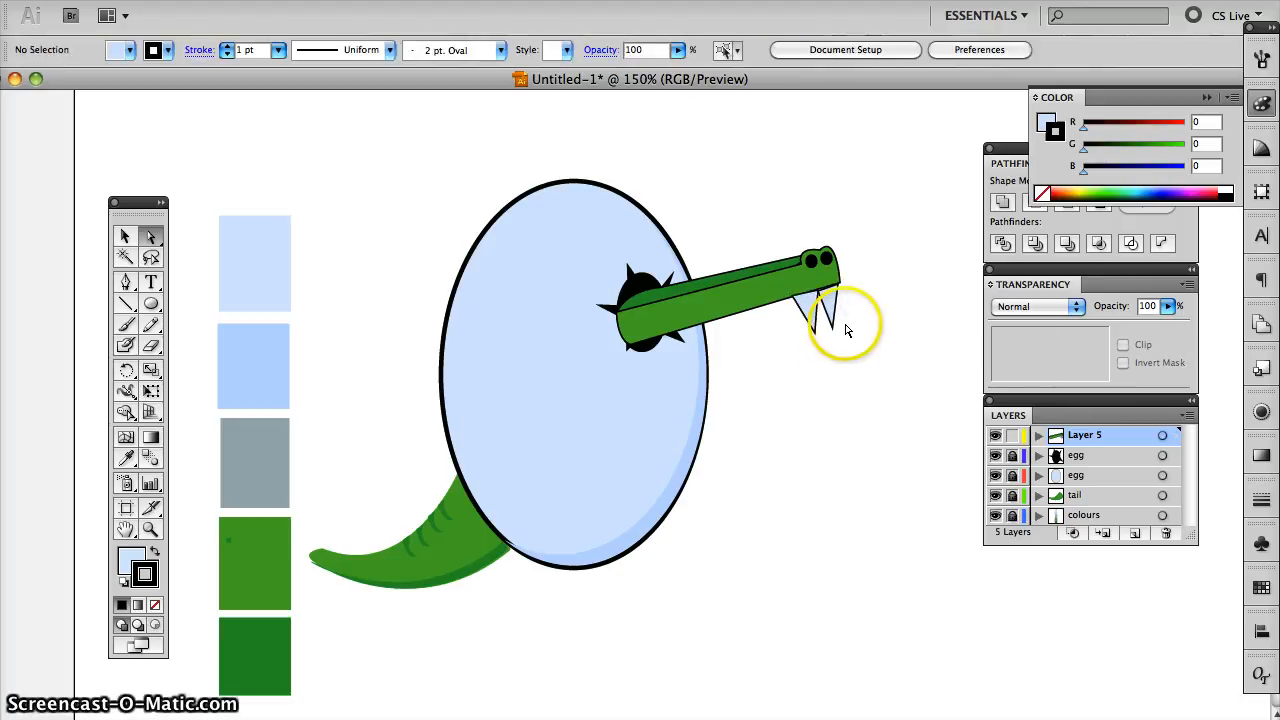
pyautogui.click(812, 328)
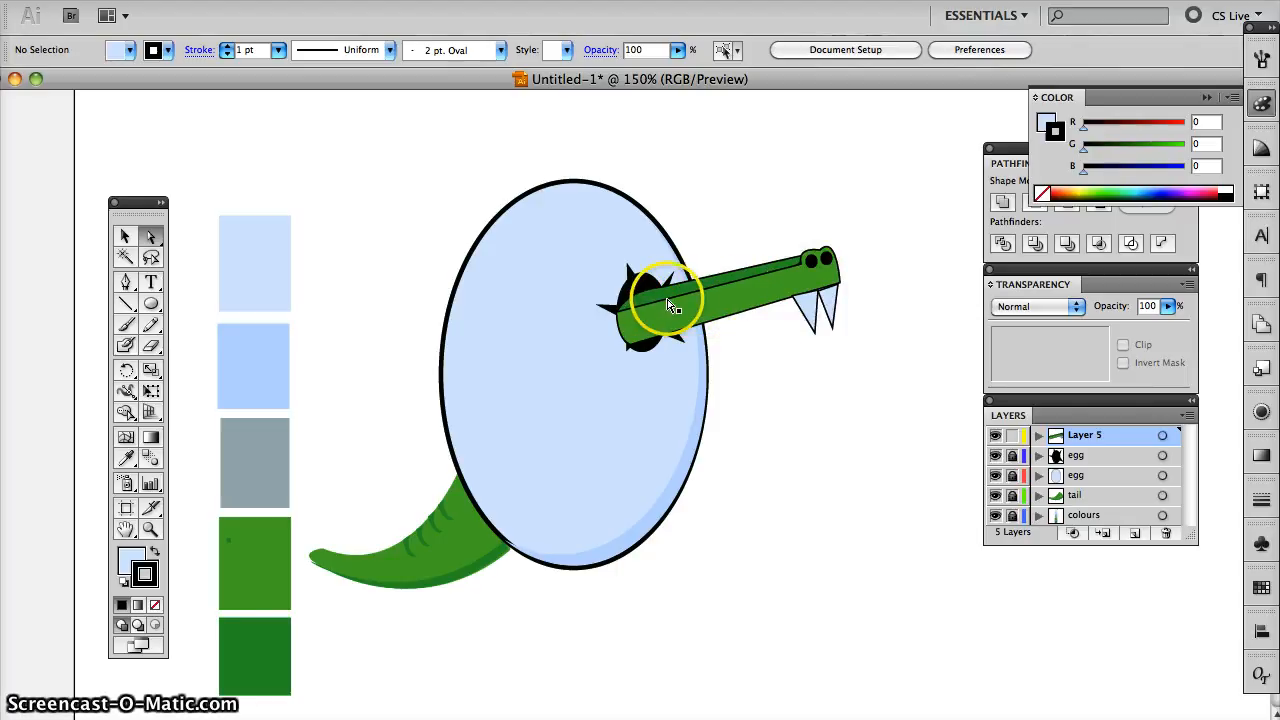
# - Draw a small curved stripe on the snout near the egg's edge, filled with the darkest green swatch colour and without a stroke
pyautogui.click(127, 284)
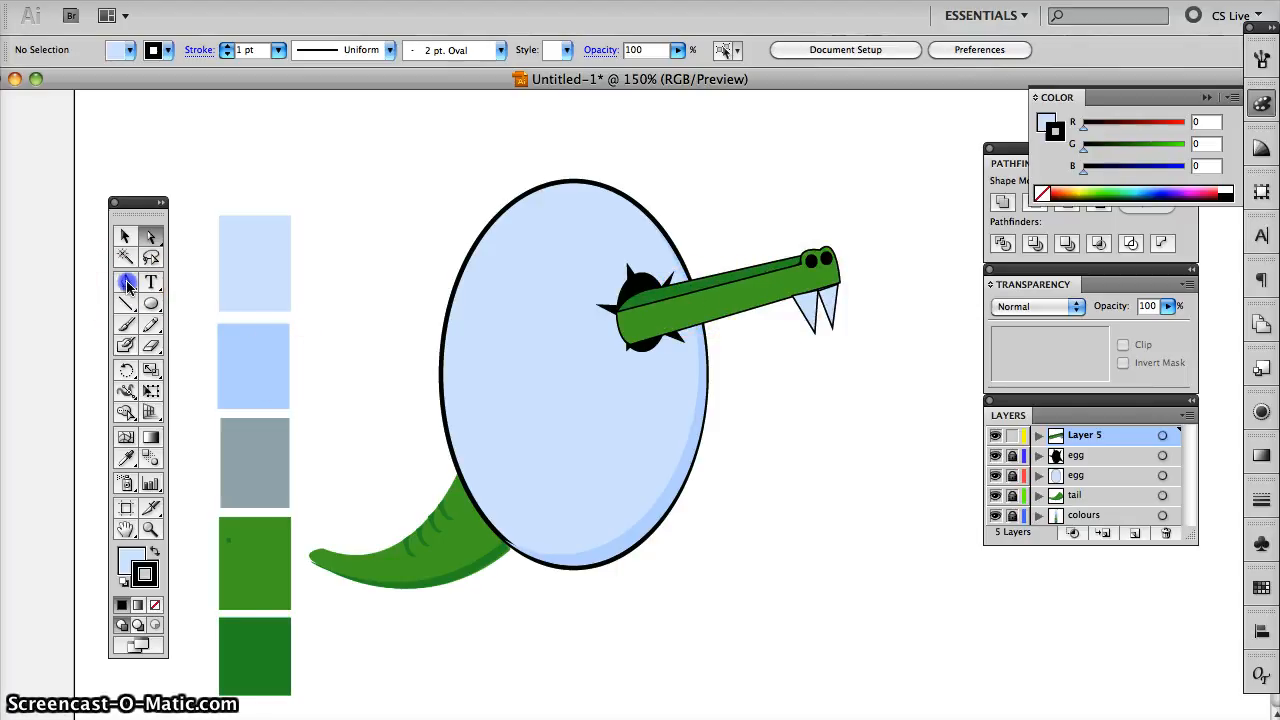
pyautogui.click(126, 457)
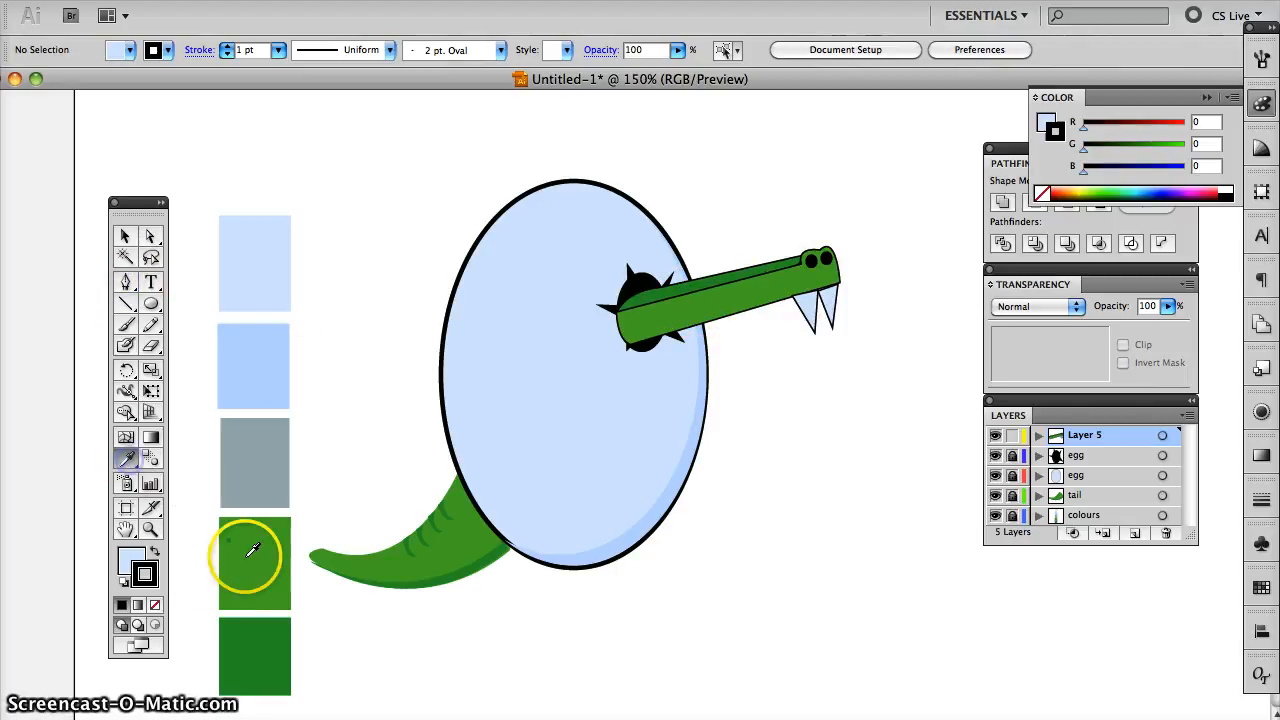
pyautogui.click(259, 661)
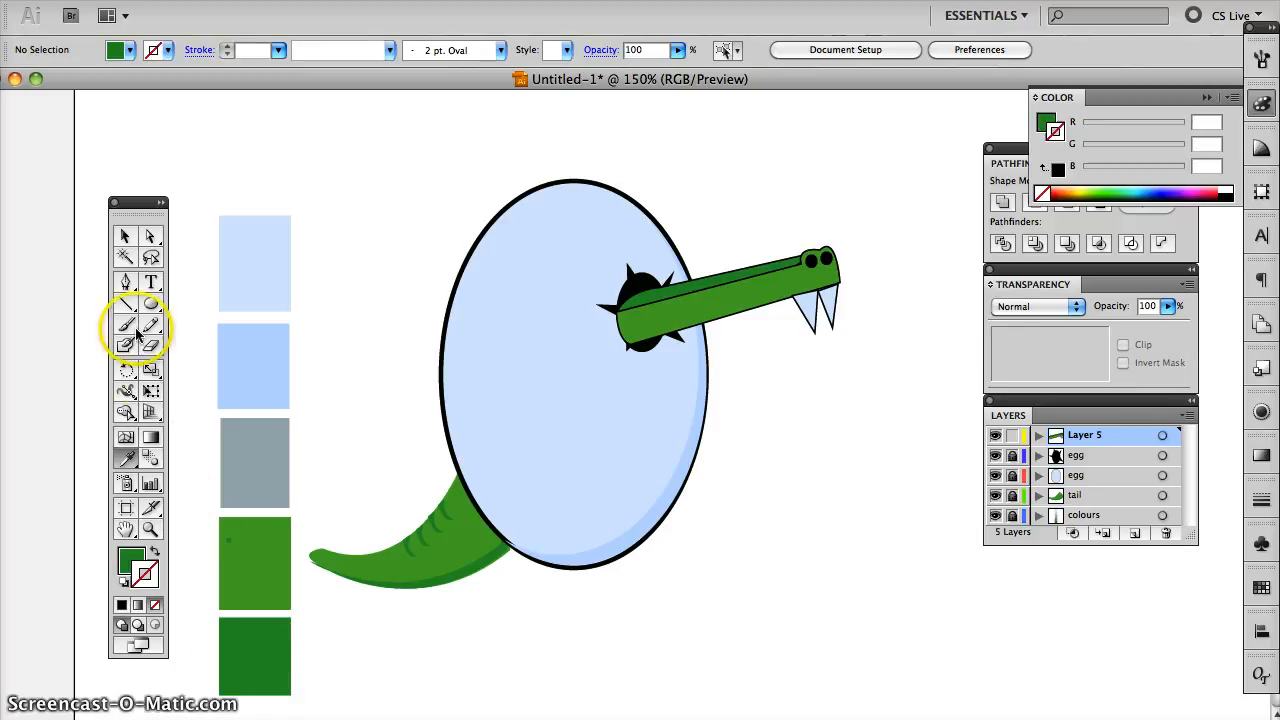
pyautogui.click(126, 281)
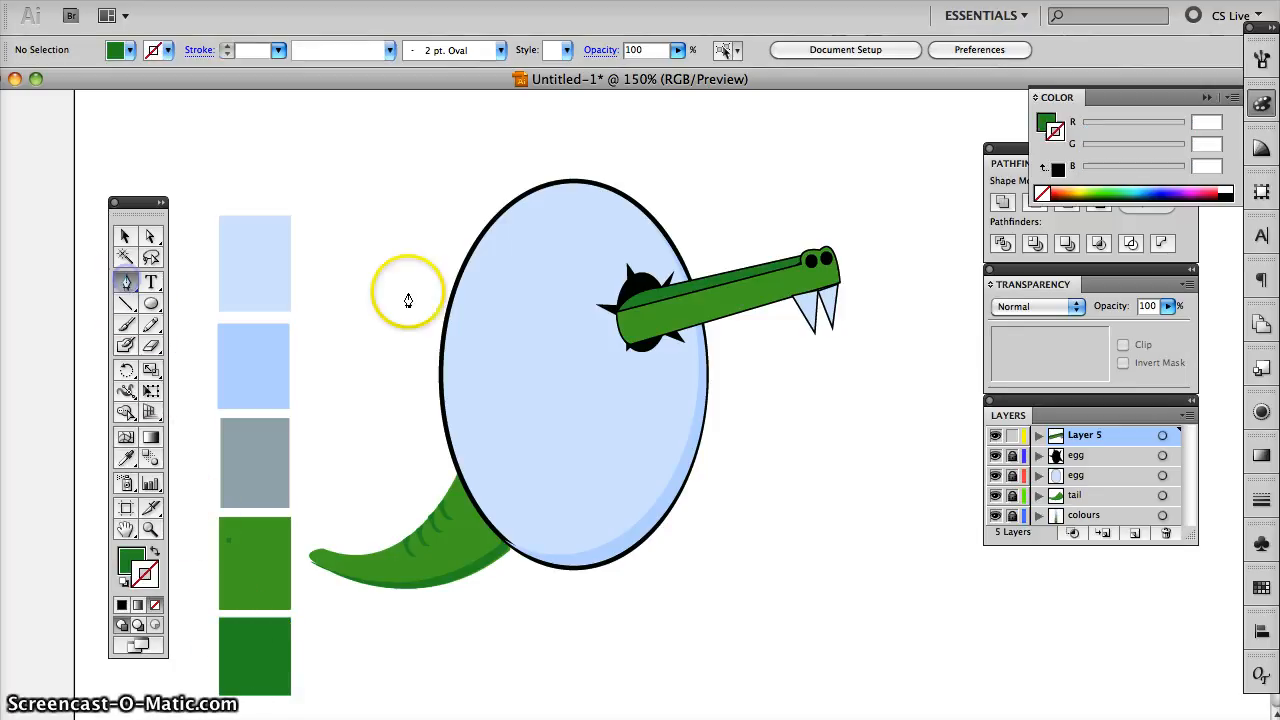
pyautogui.click(685, 297)
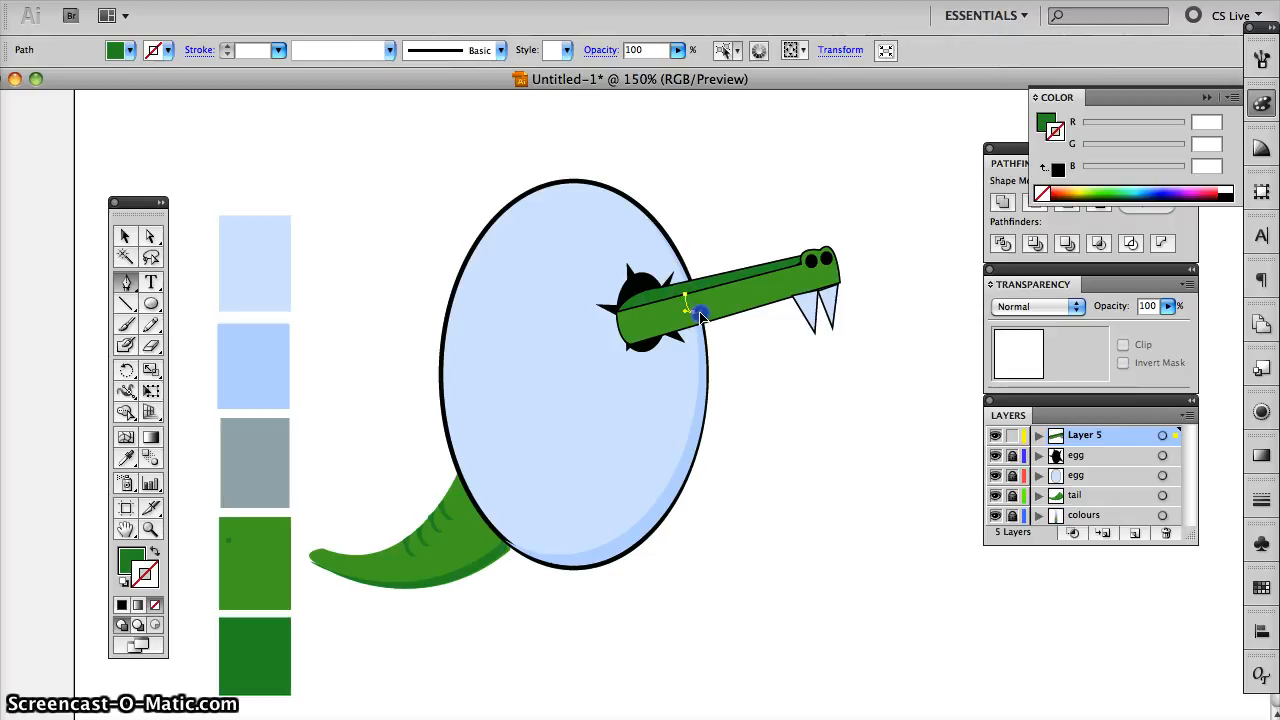
pyautogui.click(689, 315)
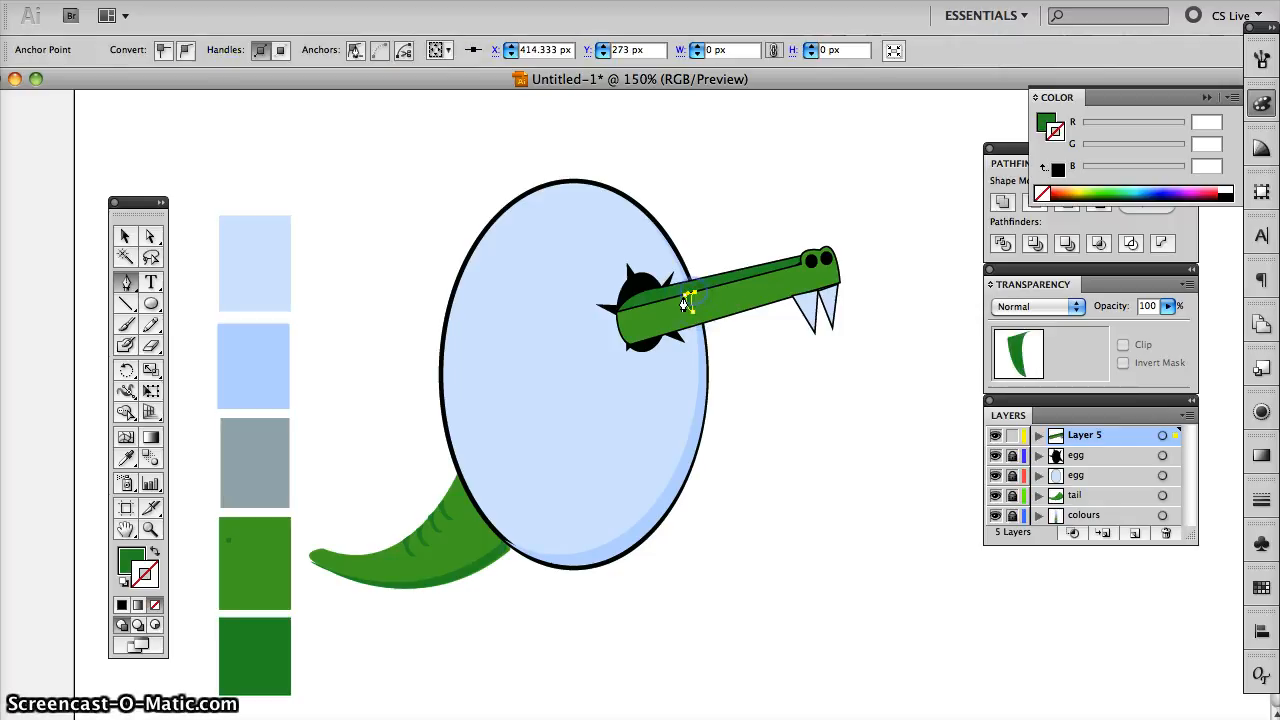
pyautogui.click(692, 302)
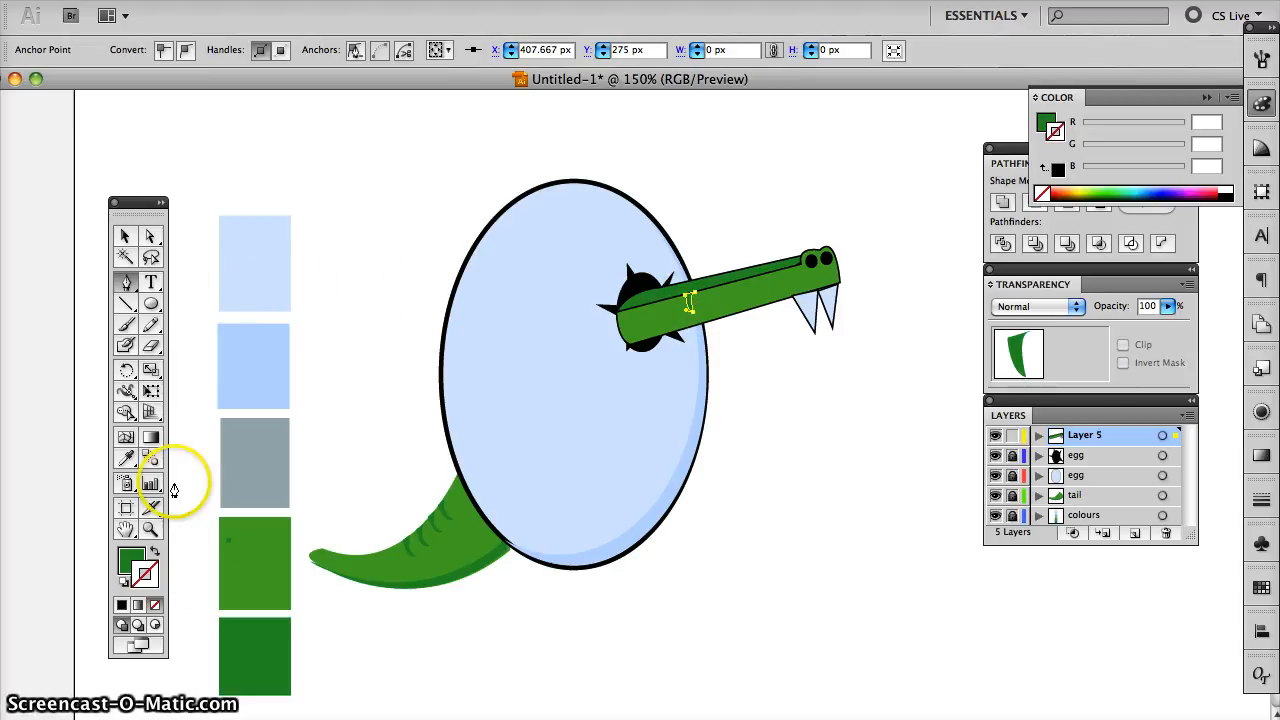
pyautogui.click(125, 236)
pyautogui.click(443, 266)
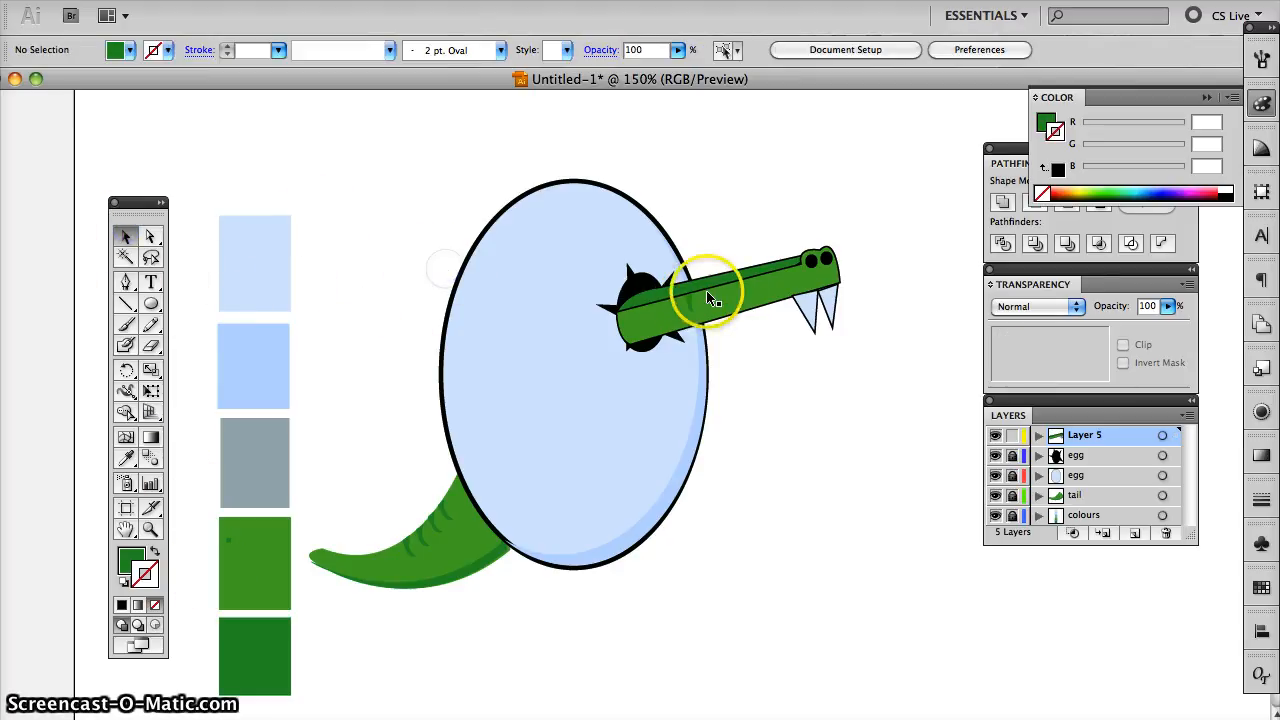
# - Duplicate the dark green stripe in a row along the snout towards its tip
pyautogui.click(694, 306)
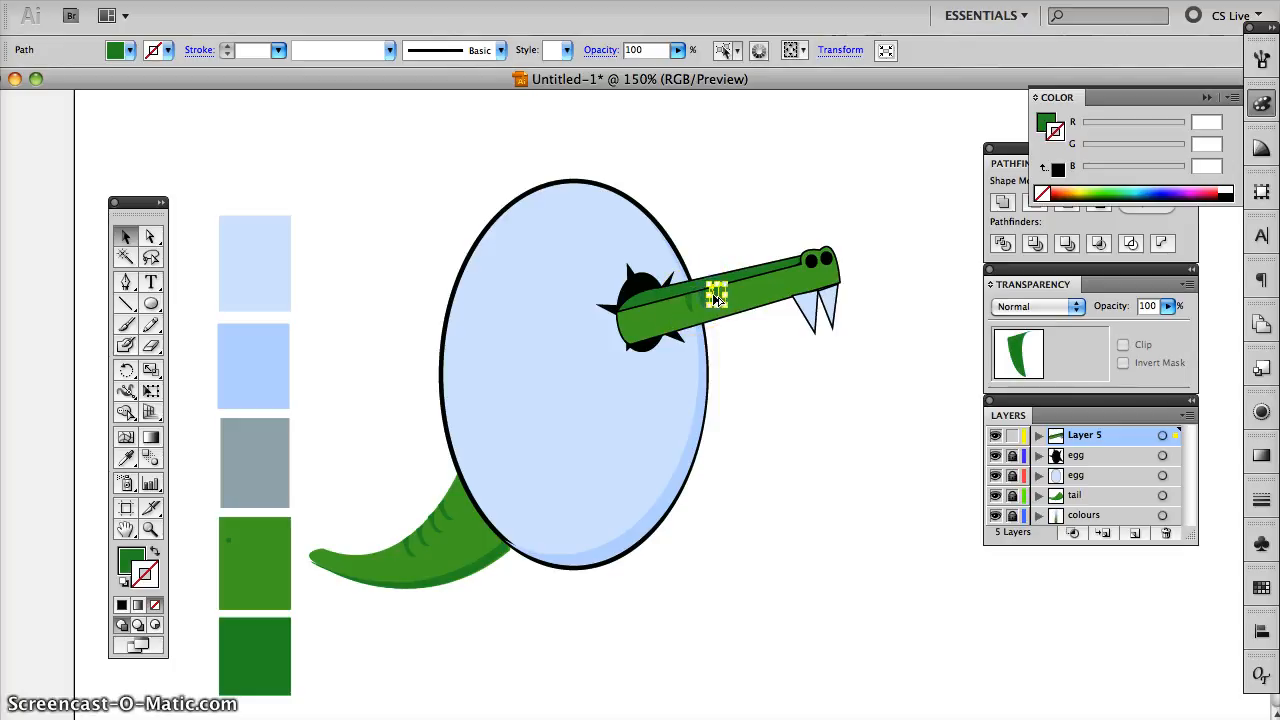
pyautogui.click(730, 292)
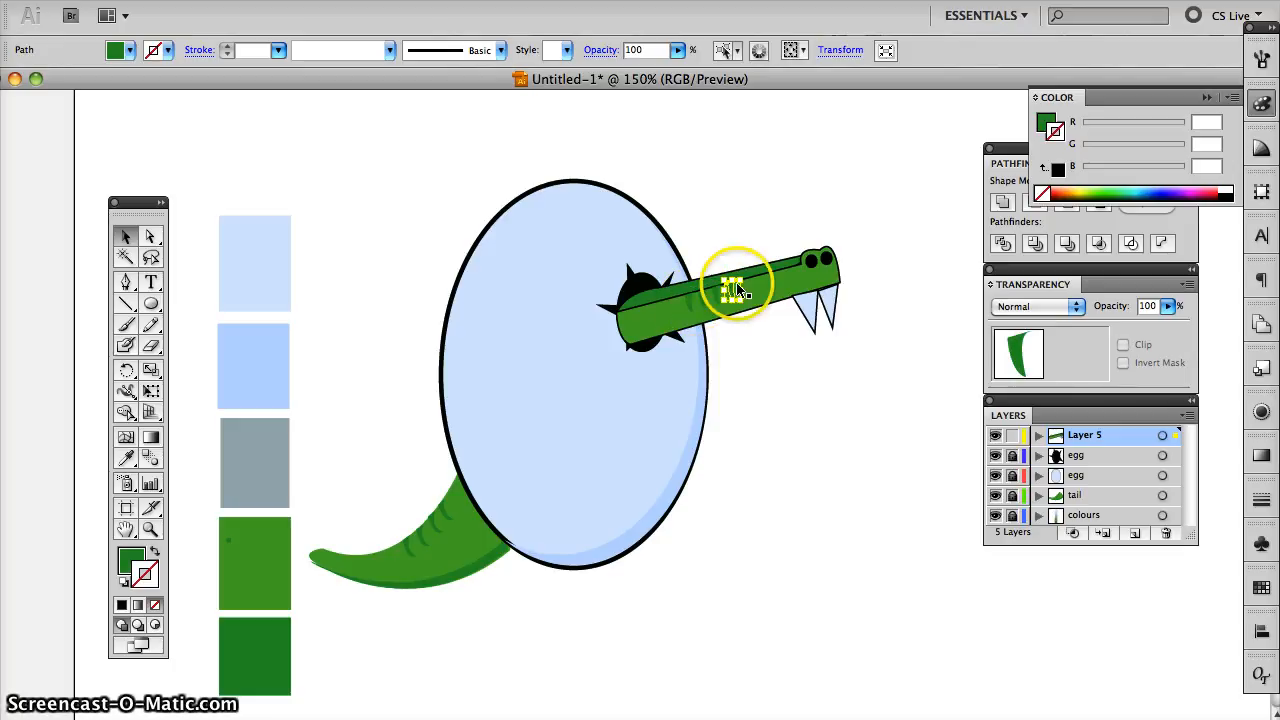
pyautogui.click(754, 214)
pyautogui.click(729, 288)
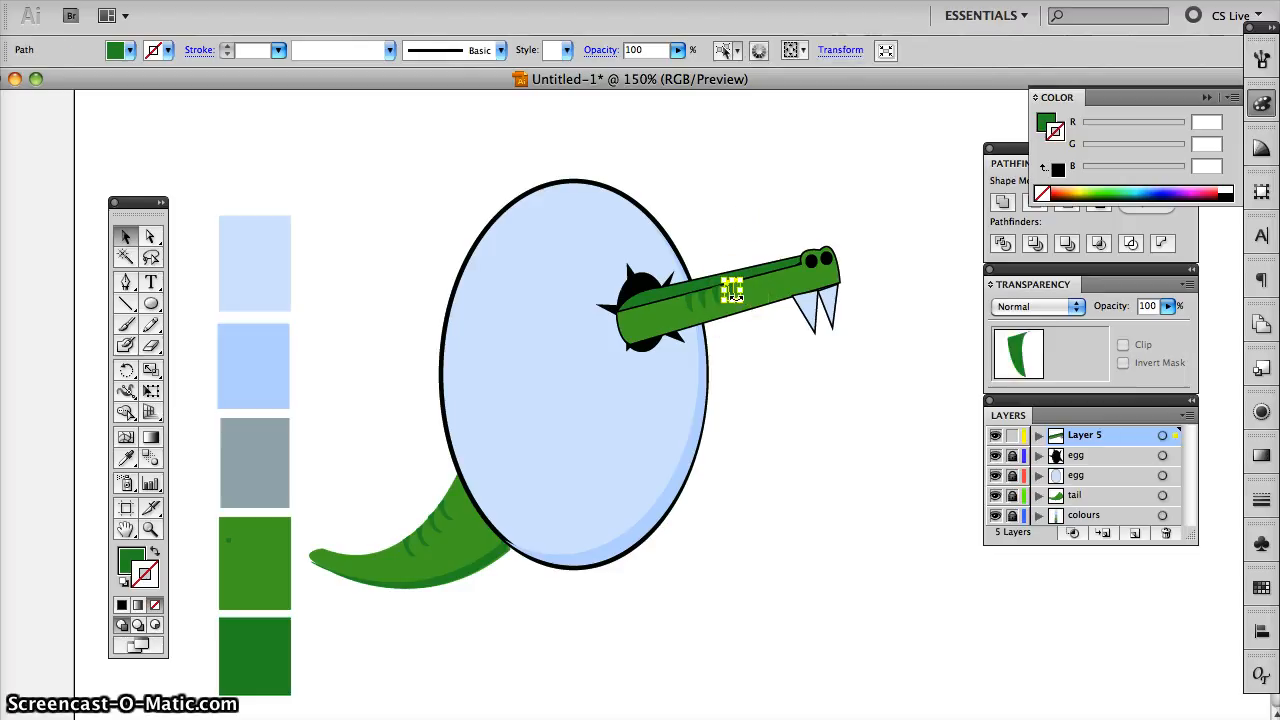
# - Fine-tune the size and placement of the duplicate stripes farthest from the egg
pyautogui.click(737, 300)
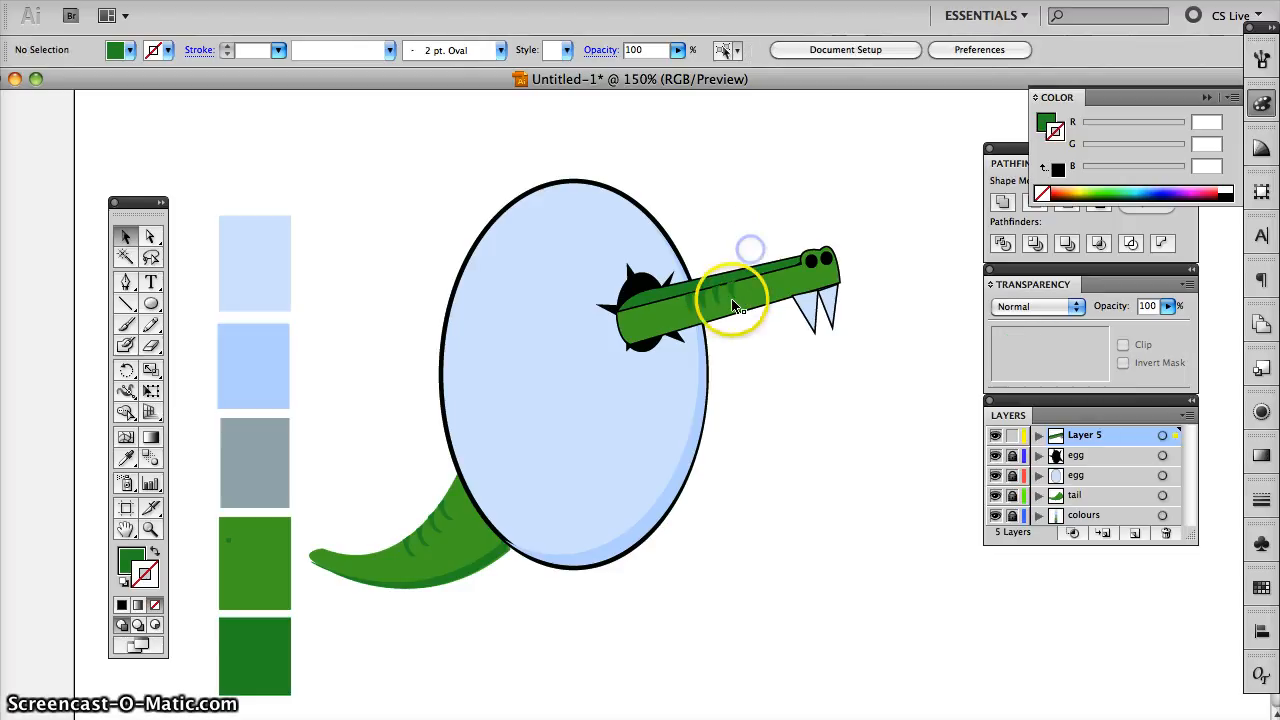
pyautogui.click(718, 304)
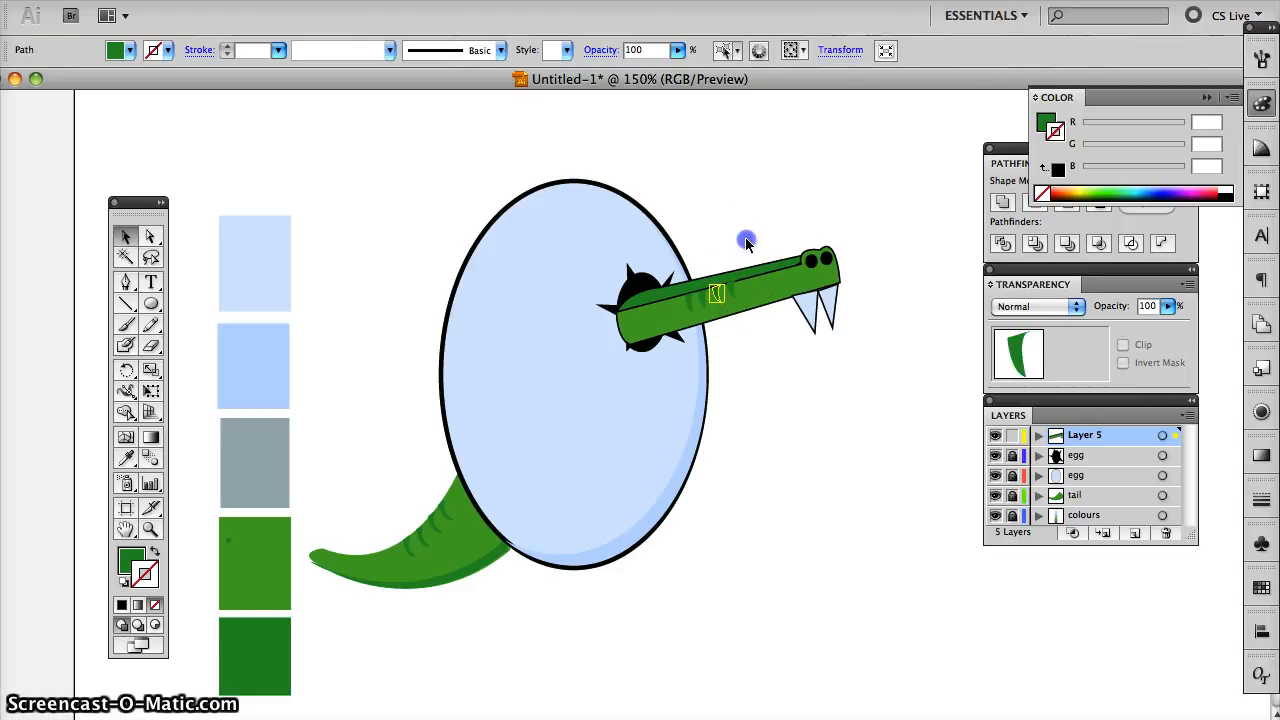
pyautogui.click(746, 242)
pyautogui.click(735, 288)
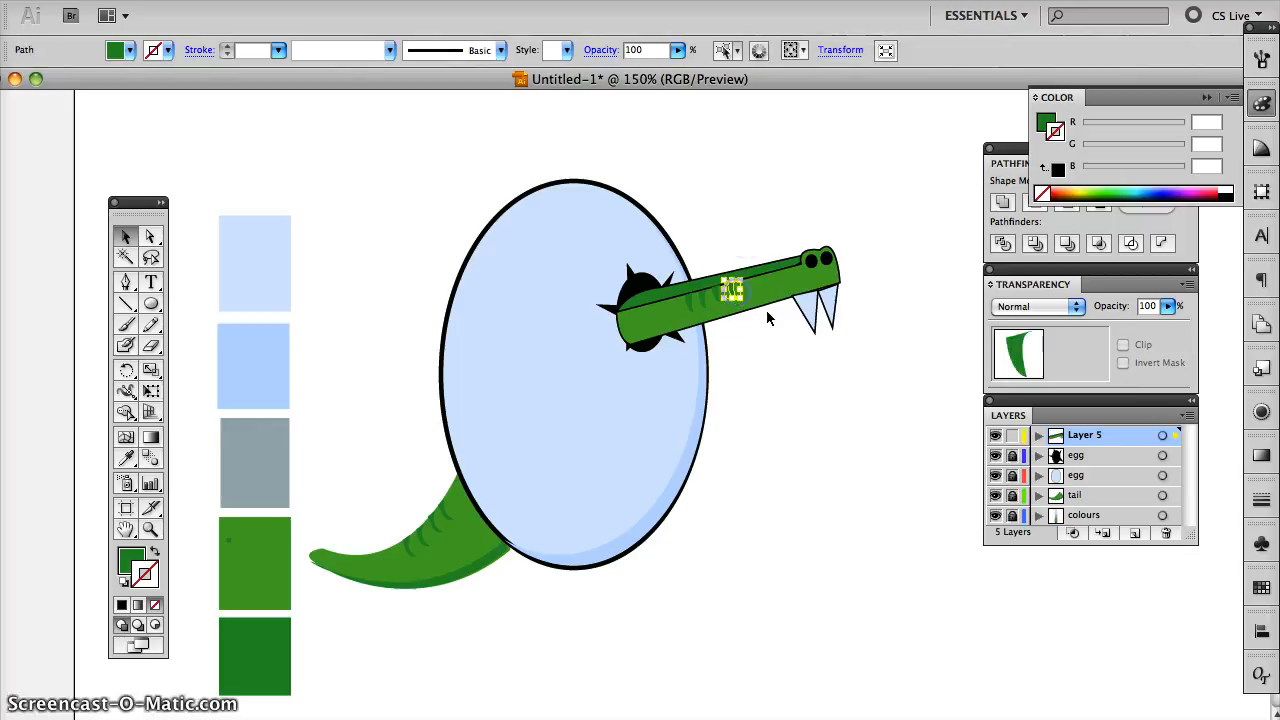
pyautogui.click(787, 205)
pyautogui.click(716, 293)
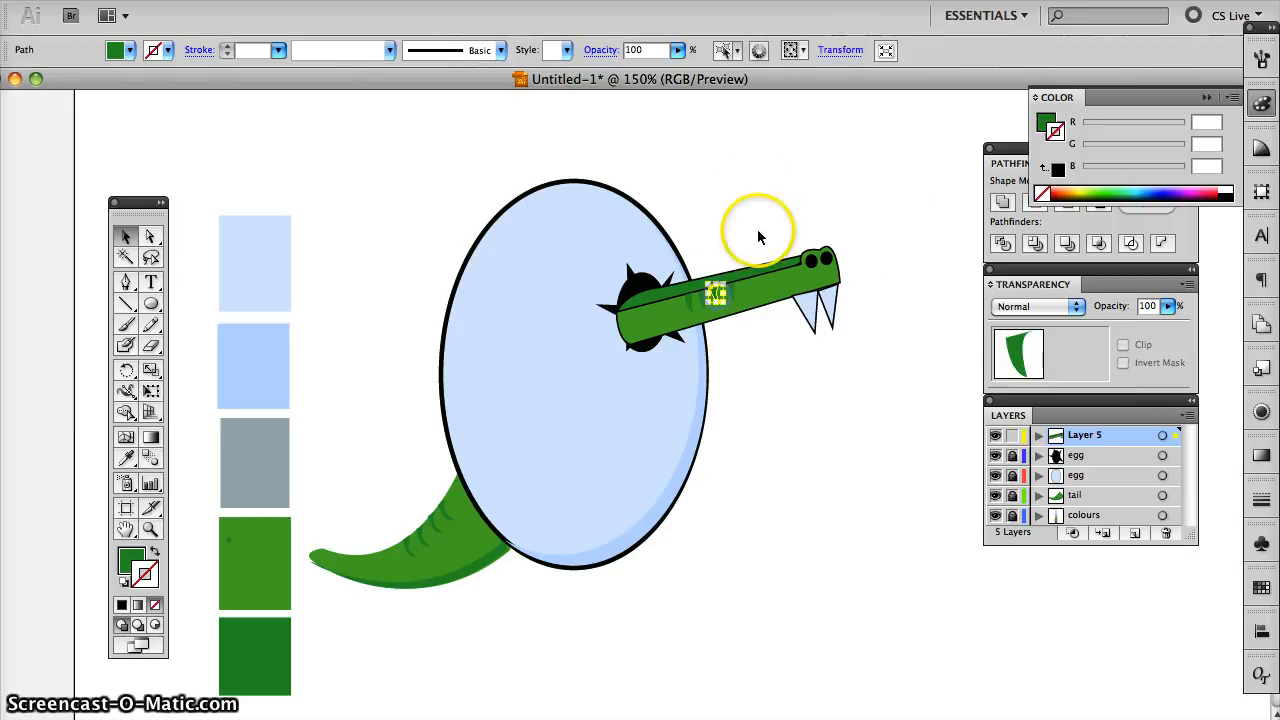
pyautogui.click(754, 200)
pyautogui.click(717, 293)
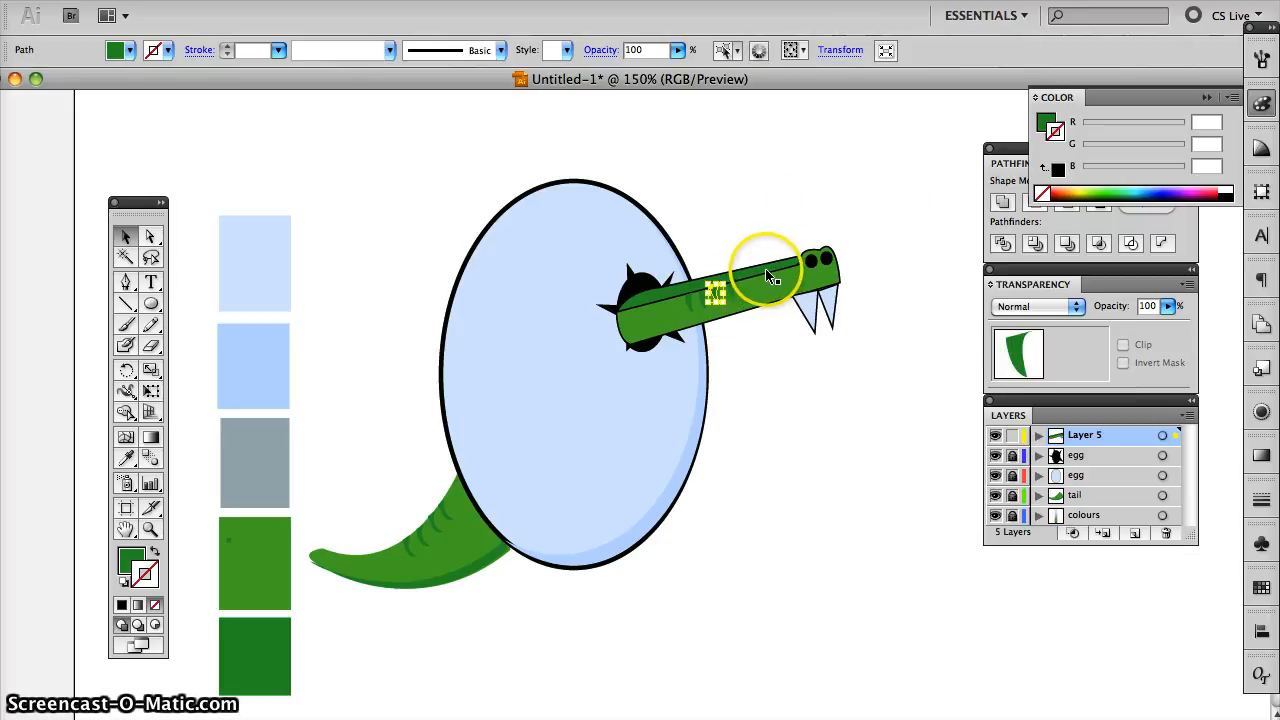
pyautogui.click(757, 197)
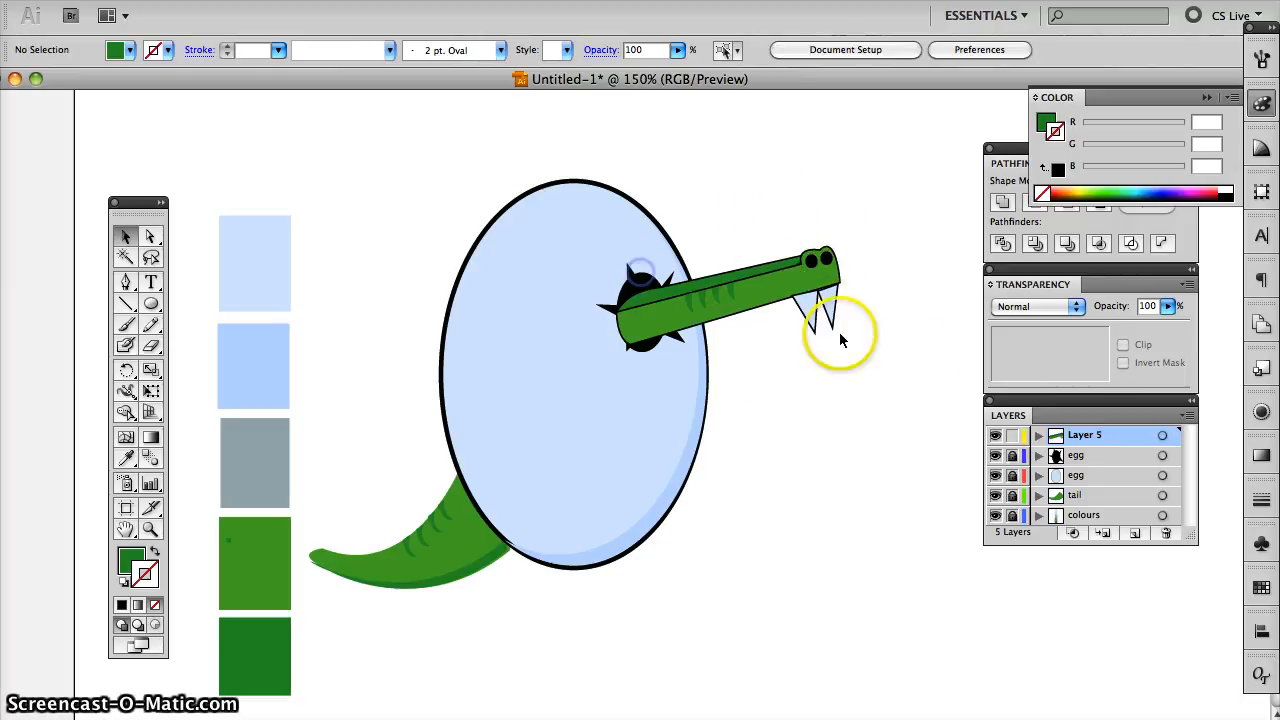
# - Unlock the crack's layer and reduce the height of both black crack shapes slightly from their upper edge
pyautogui.click(1012, 455)
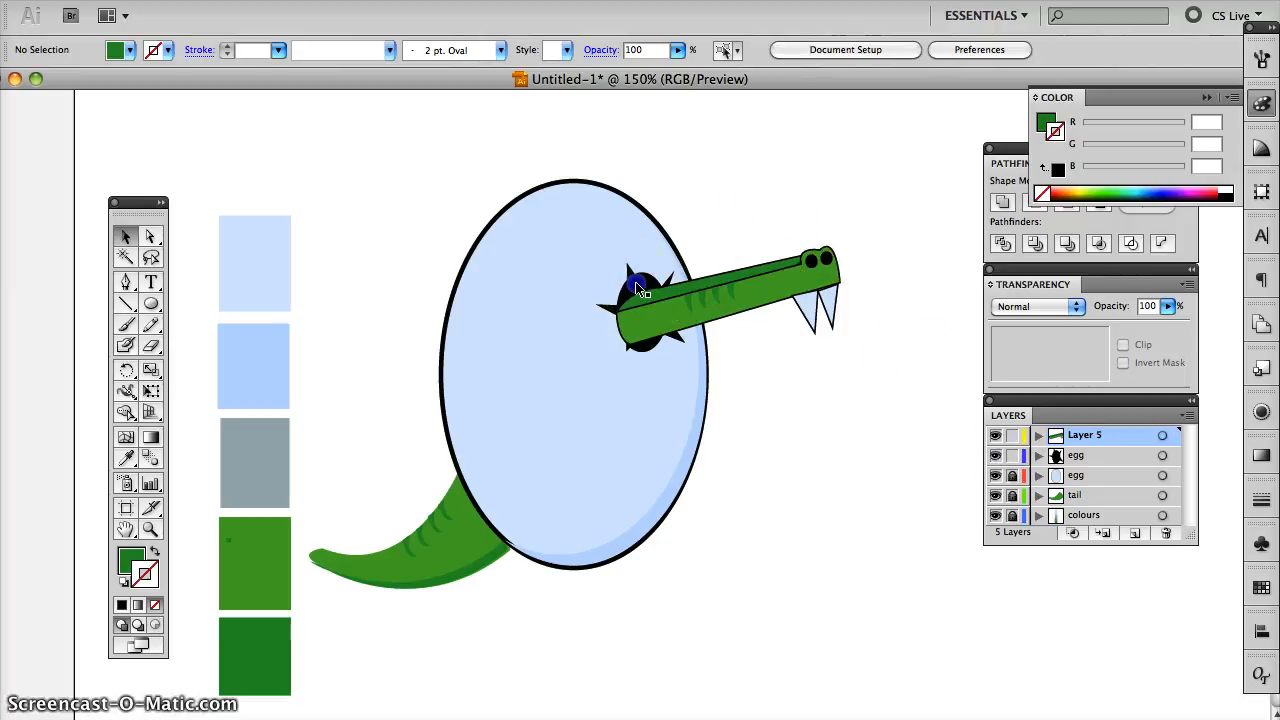
pyautogui.click(643, 273)
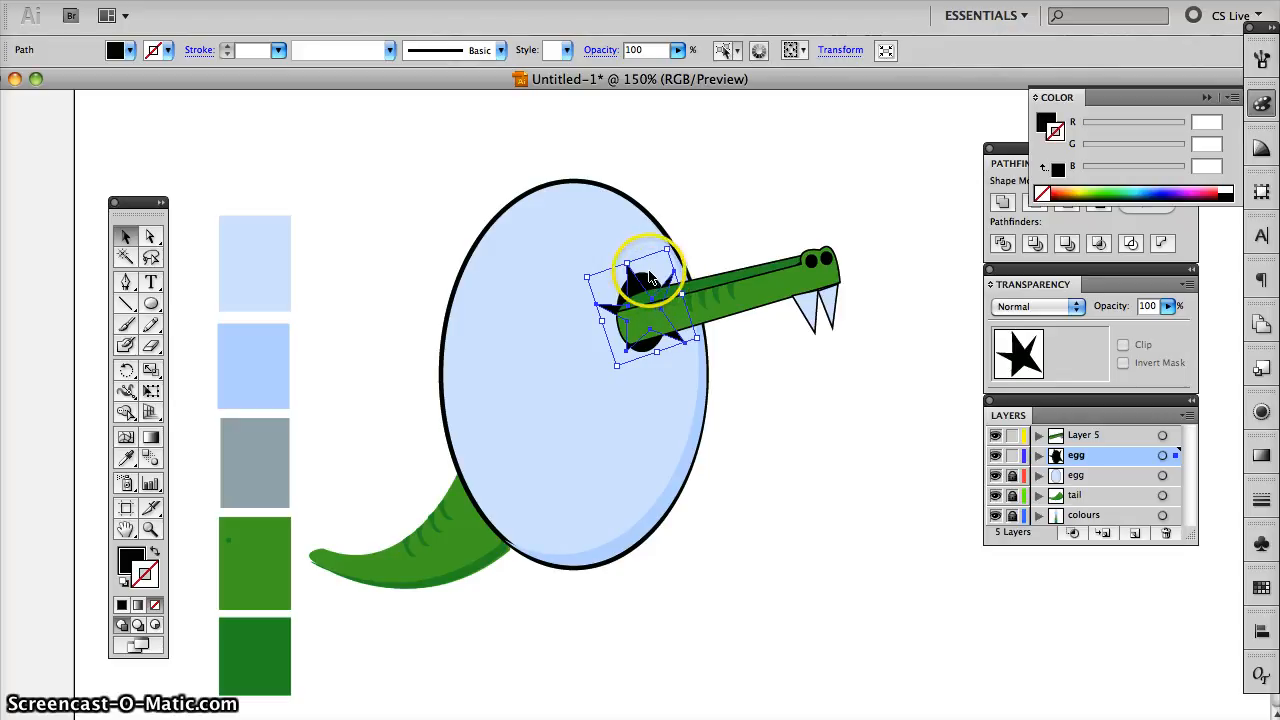
pyautogui.keyDown('shift'); pyautogui.click(650, 279); pyautogui.keyUp('shift')
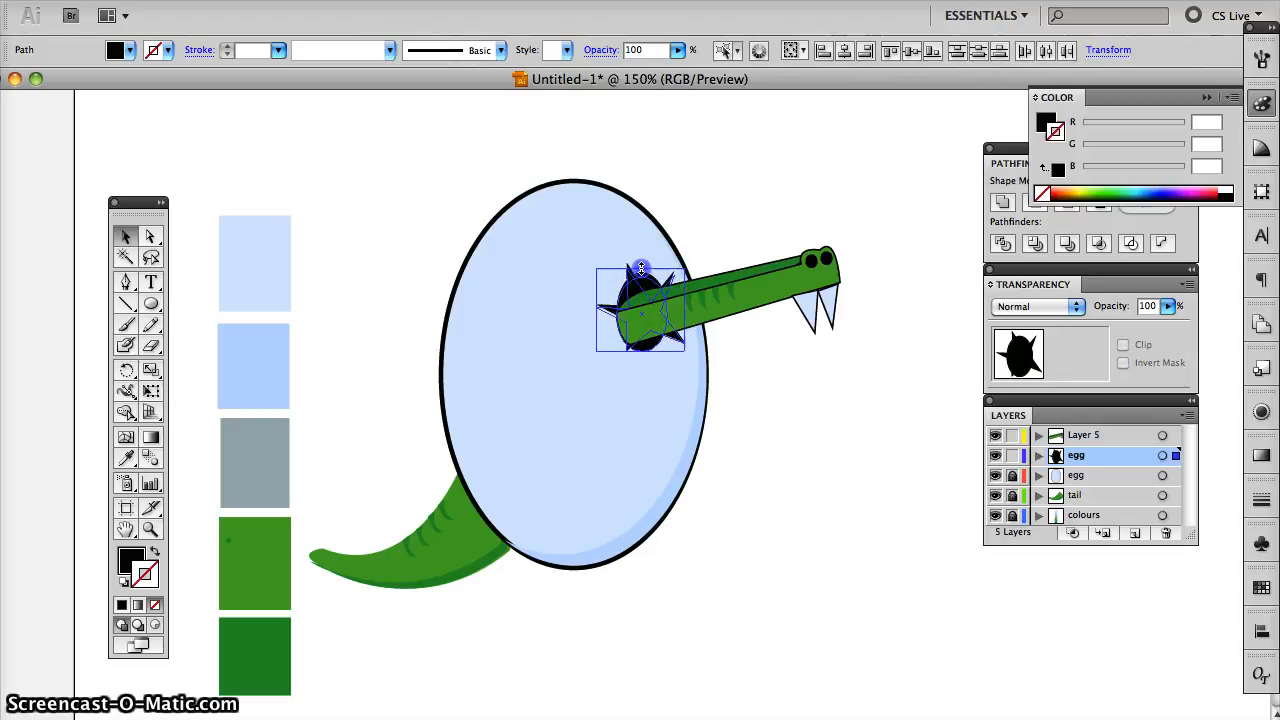
pyautogui.moveTo(641, 262); pyautogui.dragTo(641, 278)
pyautogui.click(631, 315)
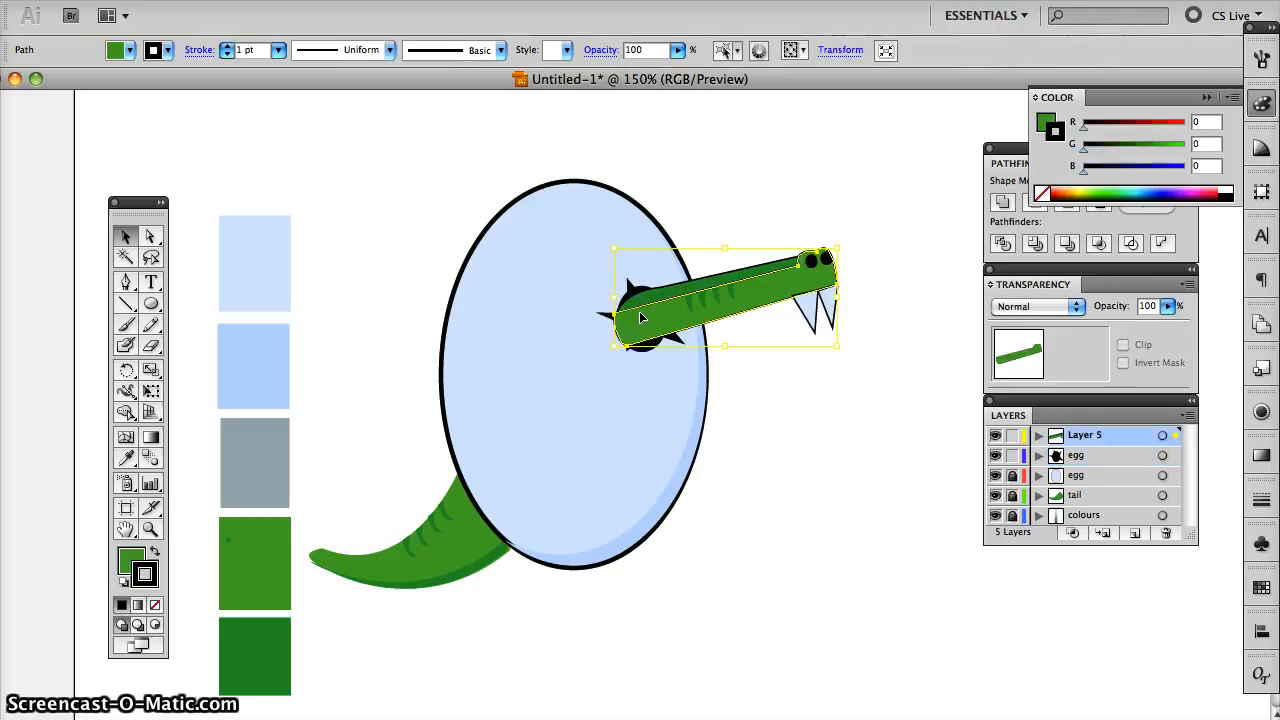
pyautogui.click(634, 295)
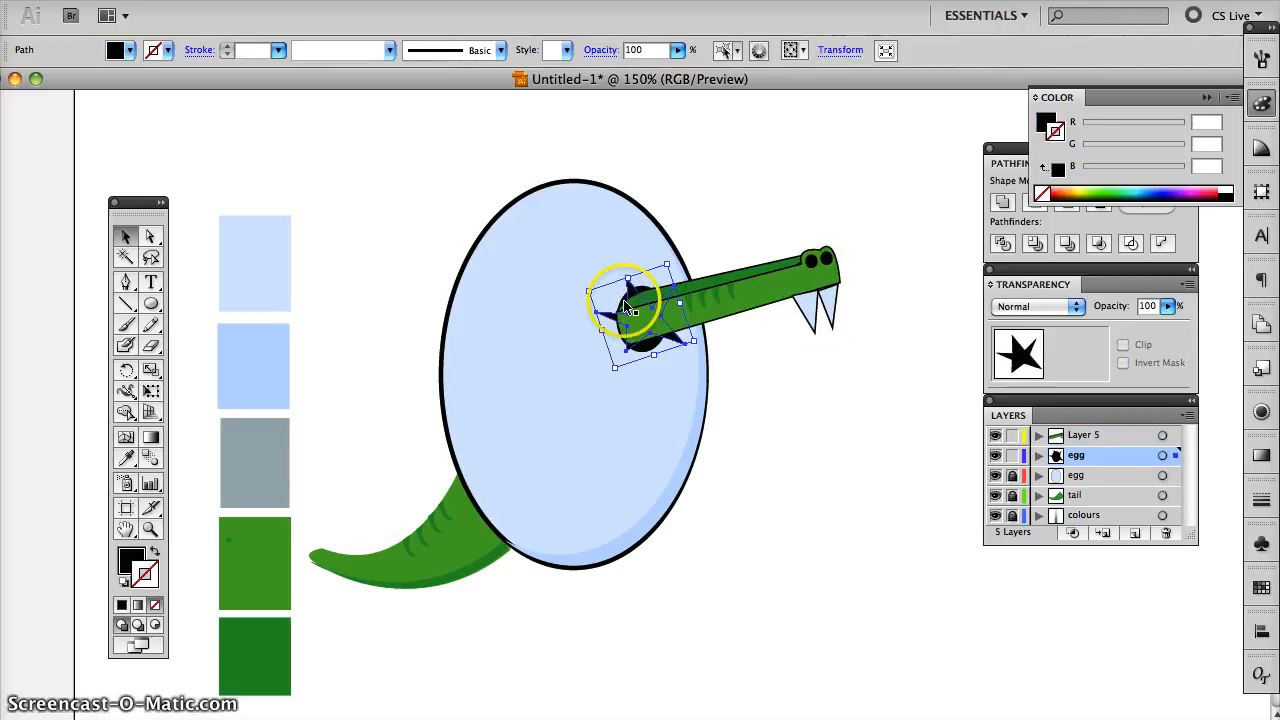
pyautogui.click(668, 304)
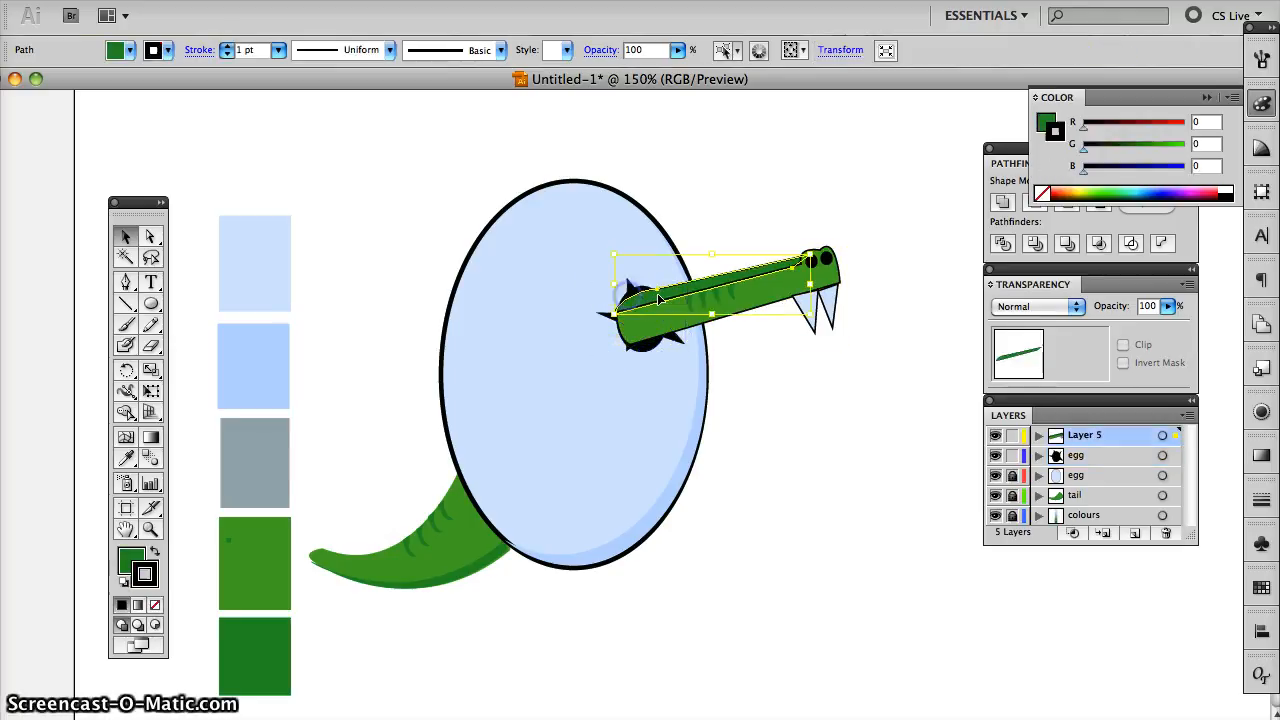
# - Lock the snout's layer and shift both black crack shapes slightly down around the snout's base
pyautogui.click(1012, 435)
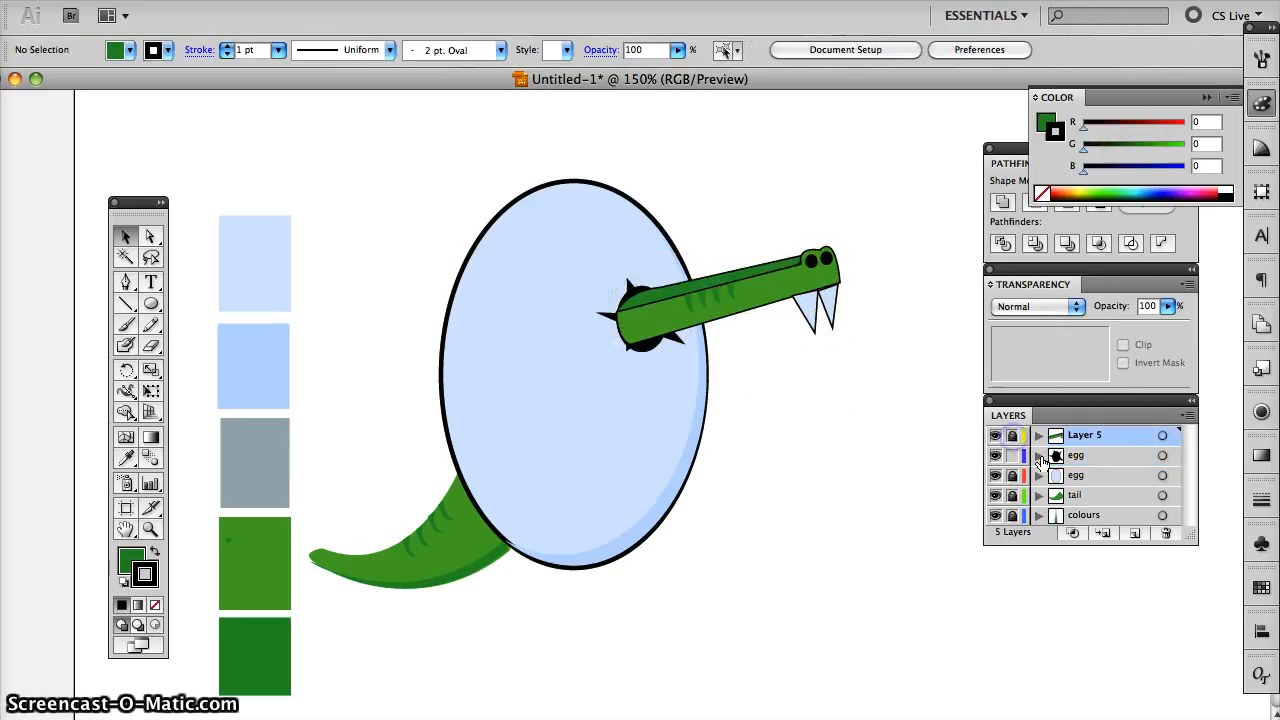
pyautogui.click(658, 350)
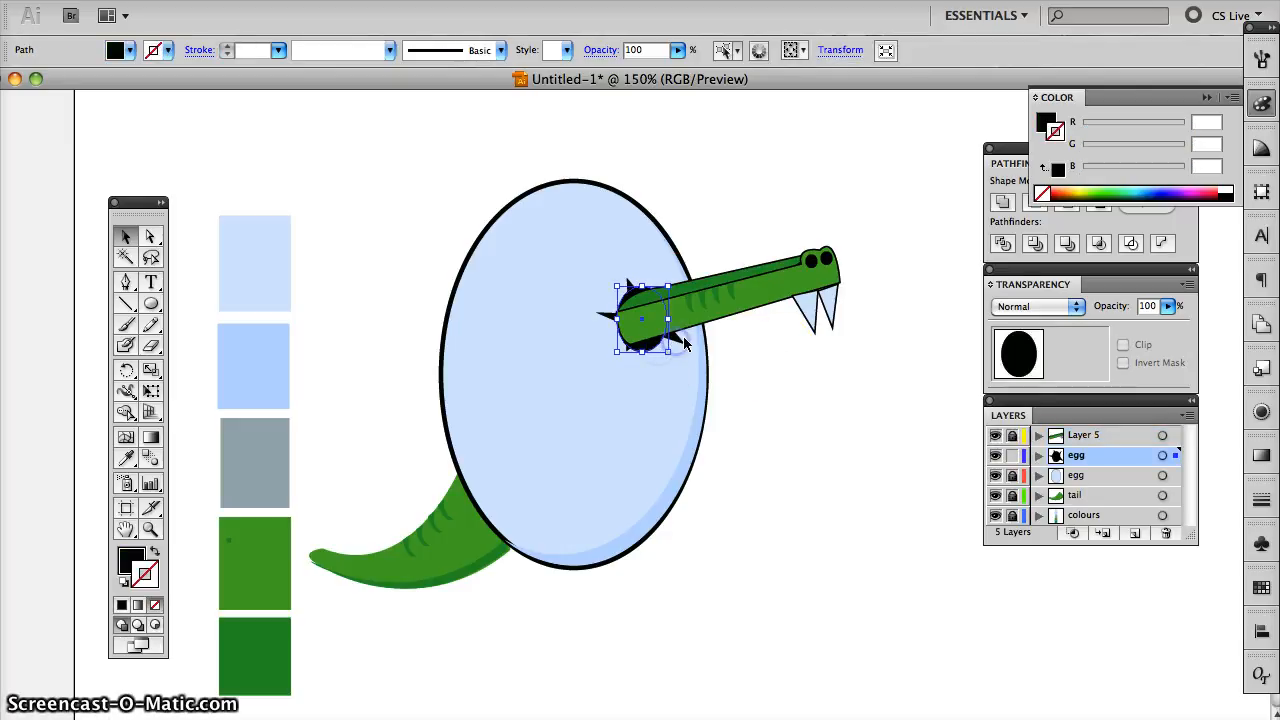
pyautogui.keyDown('shift'); pyautogui.click(645, 352); pyautogui.keyUp('shift')
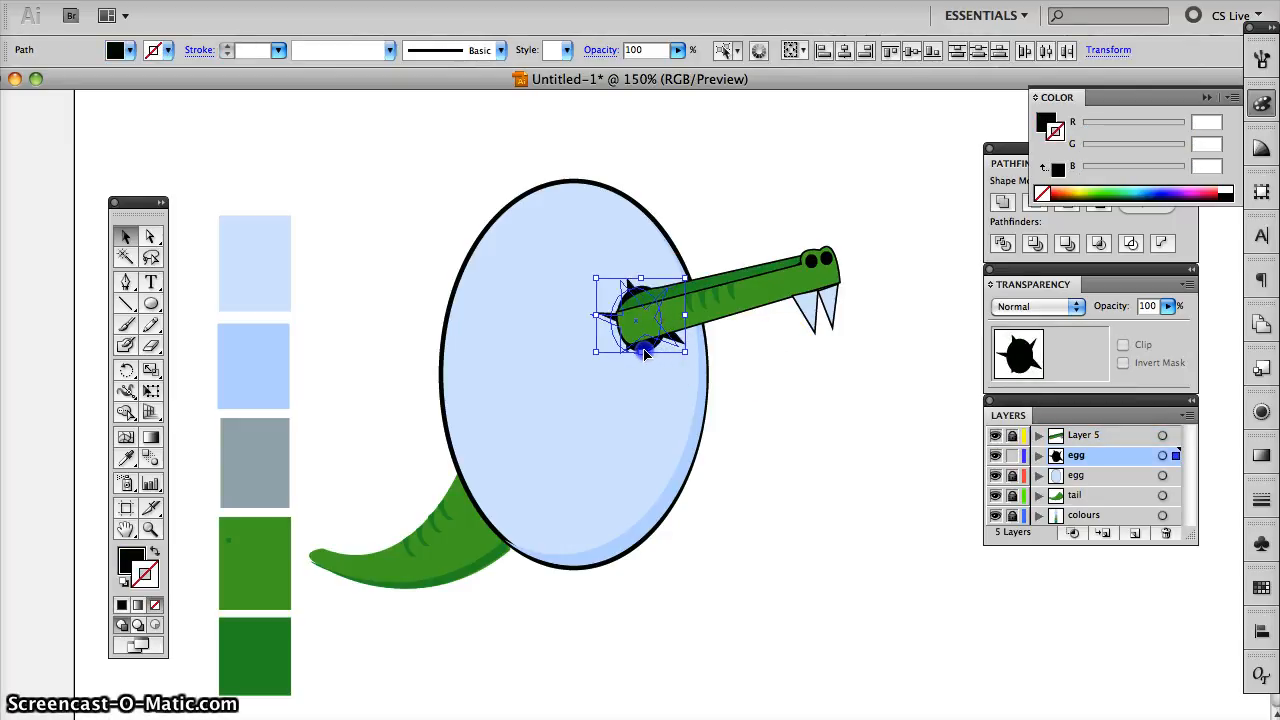
pyautogui.moveTo(643, 349); pyautogui.dragTo(644, 348)
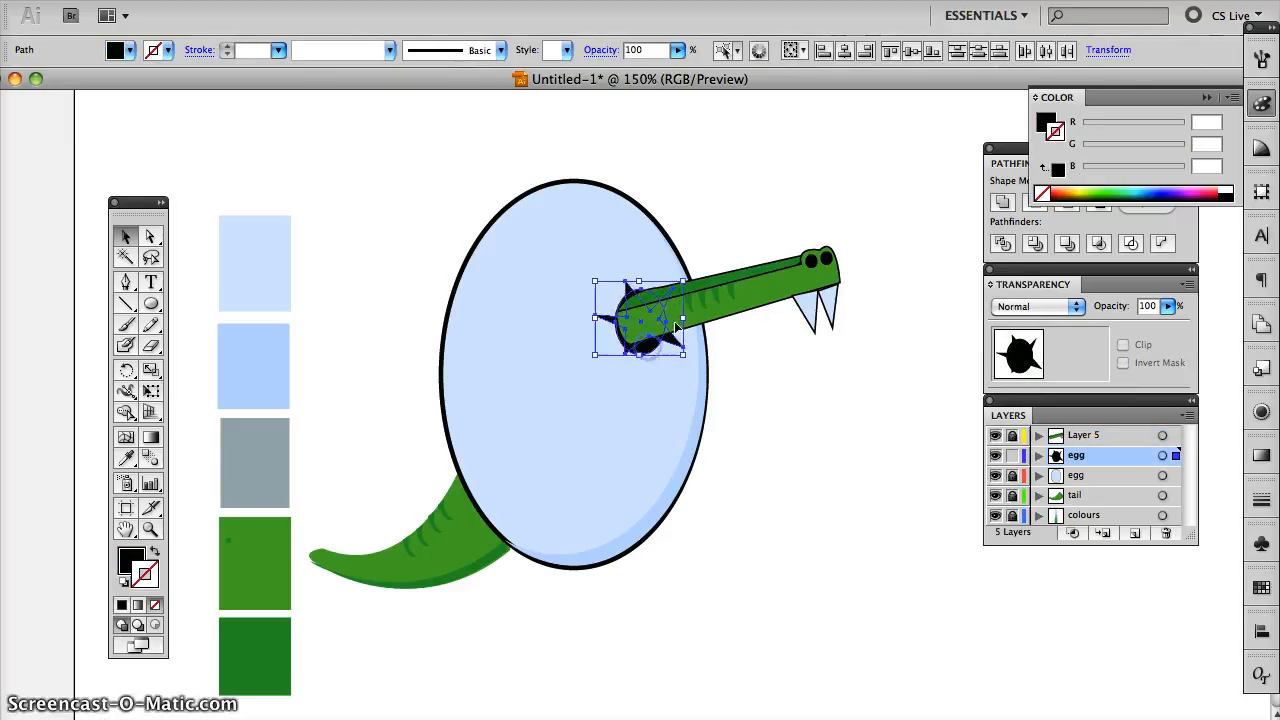
pyautogui.click(733, 322)
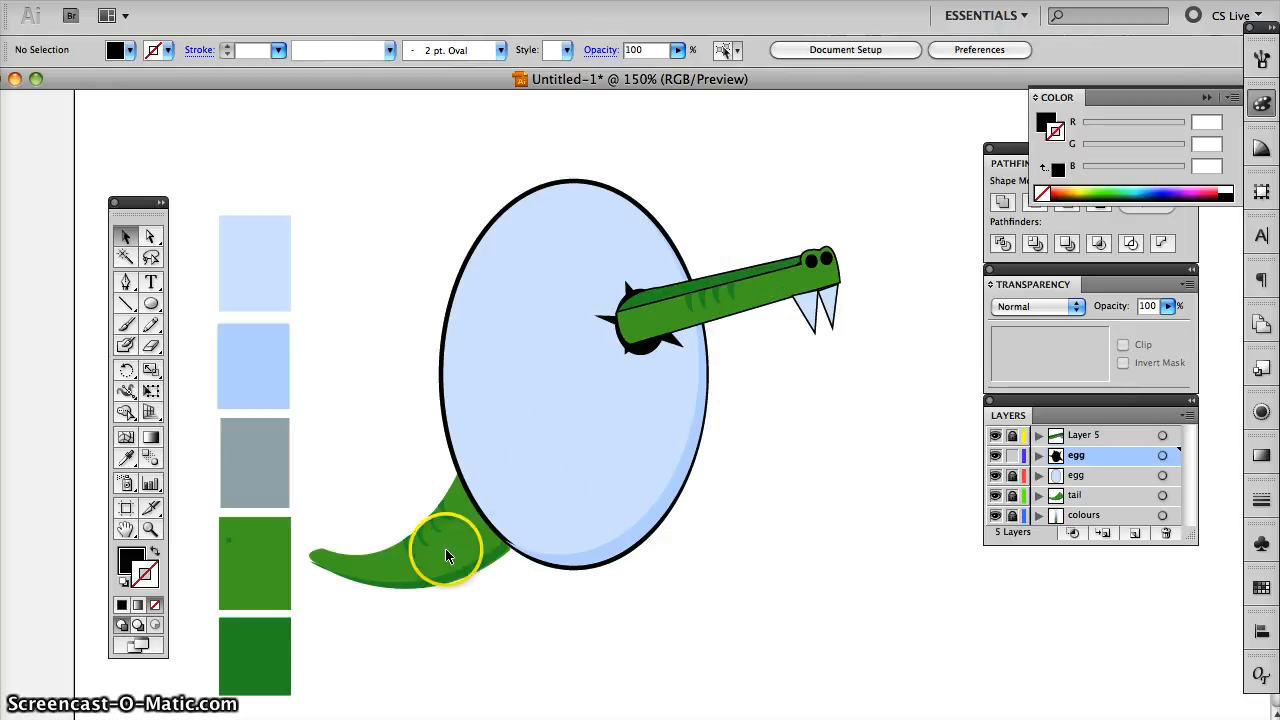
# - Unlock the tail layer and give the main tail shape a black 1 pt stroke
pyautogui.click(1012, 495)
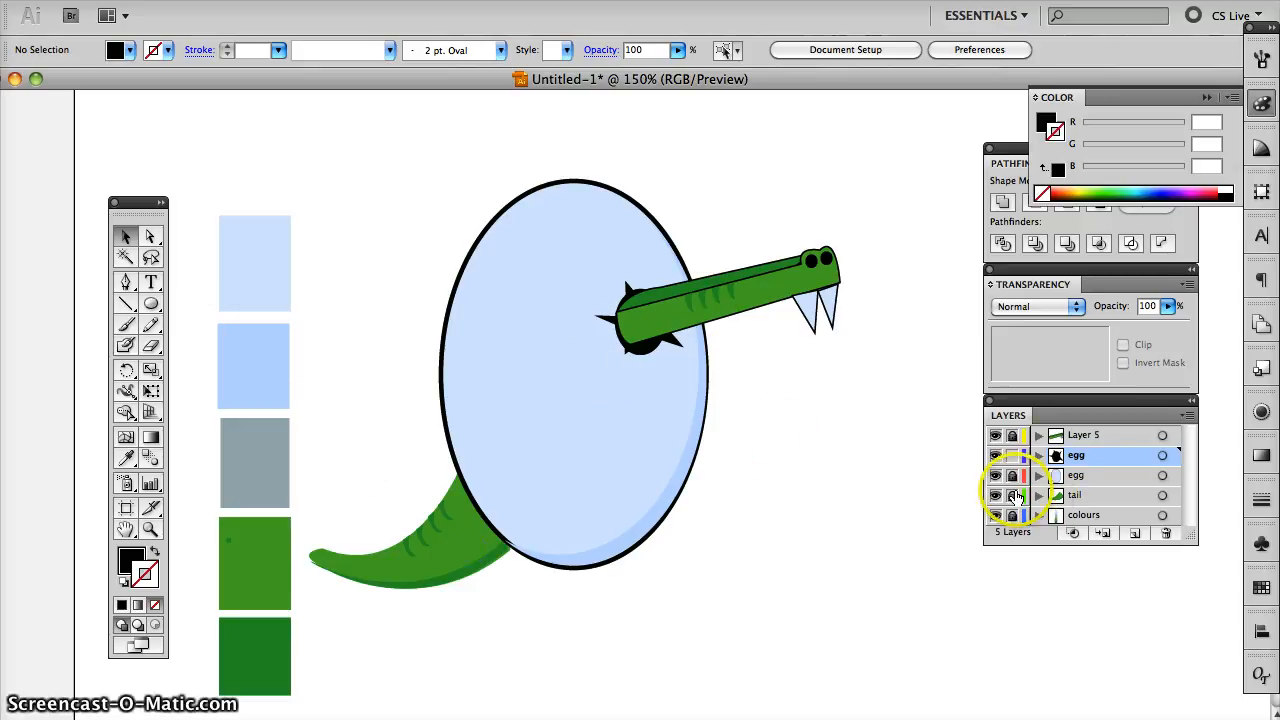
pyautogui.click(470, 532)
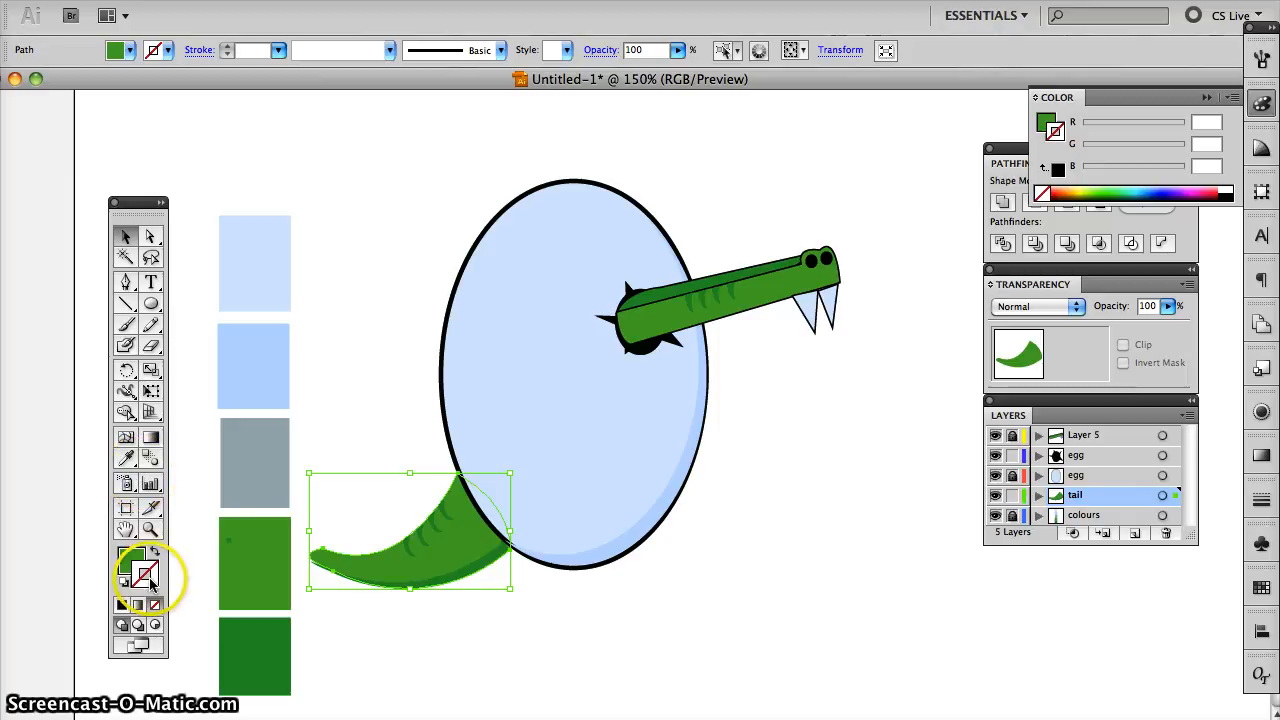
pyautogui.click(121, 604)
pyautogui.click(434, 598)
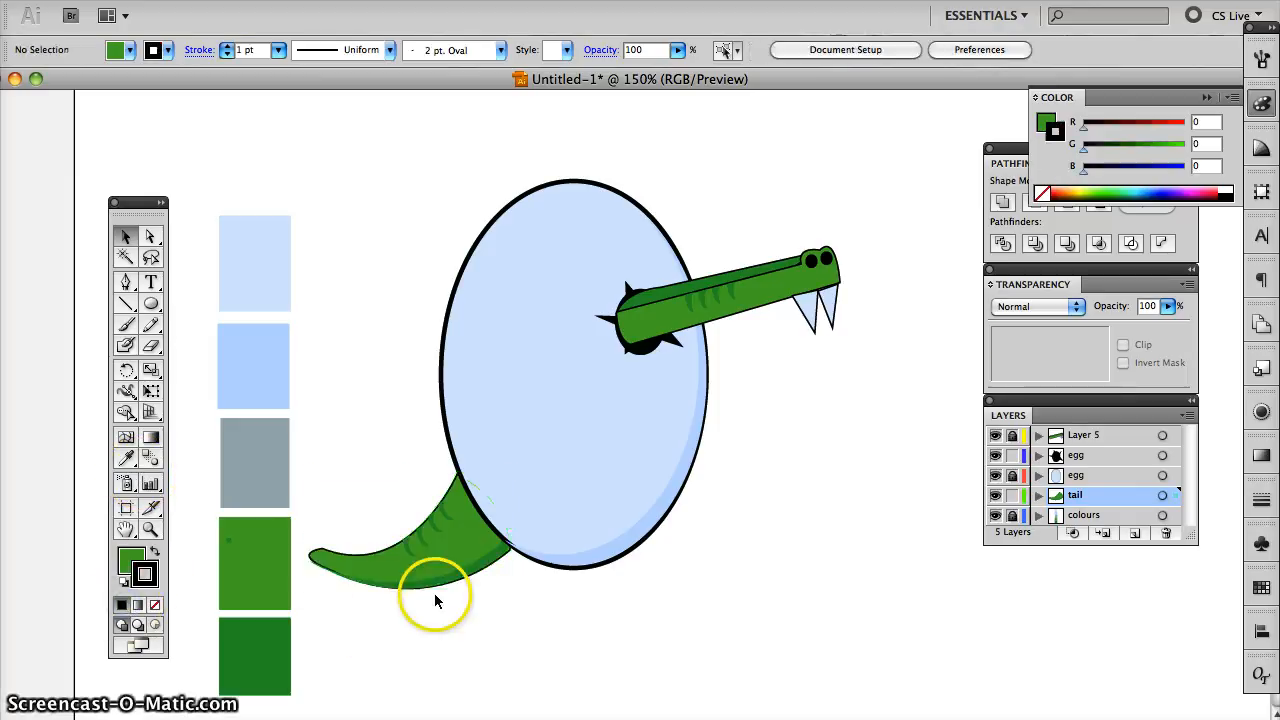
# - Try a black 1 pt stroke on the dark green shading along the tail's underside and remove it again
pyautogui.click(418, 593)
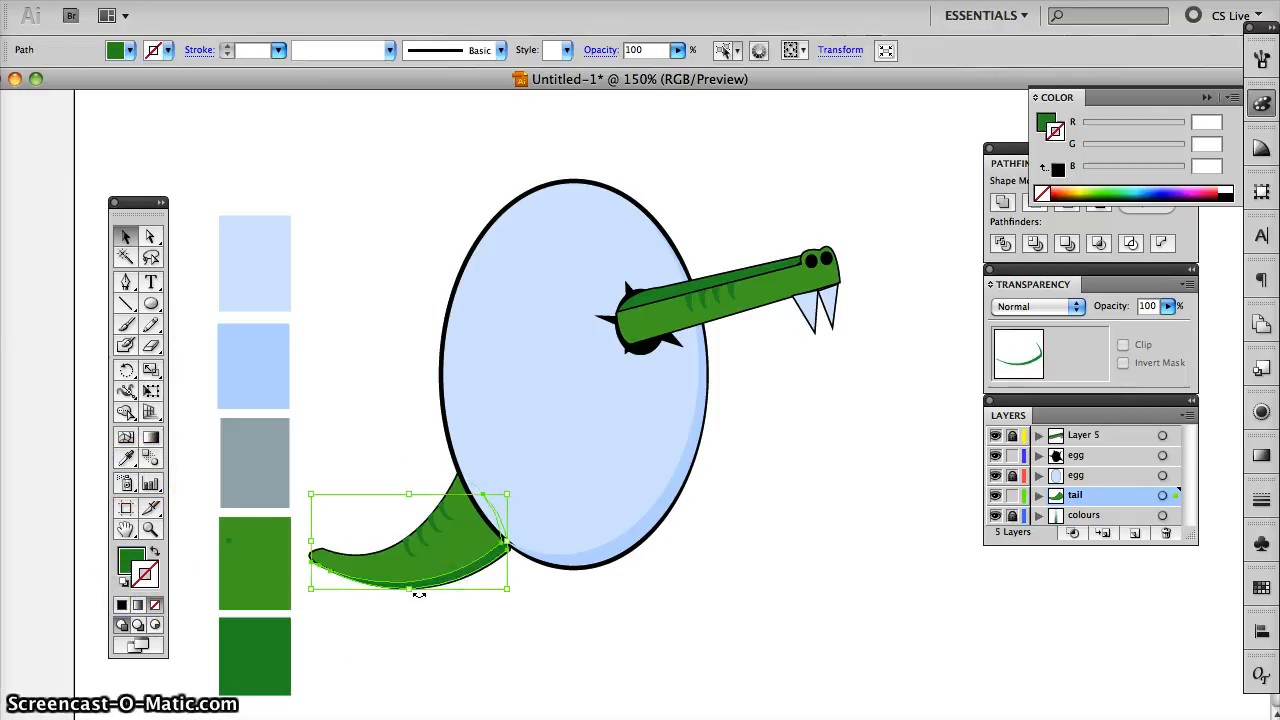
pyautogui.click(121, 604)
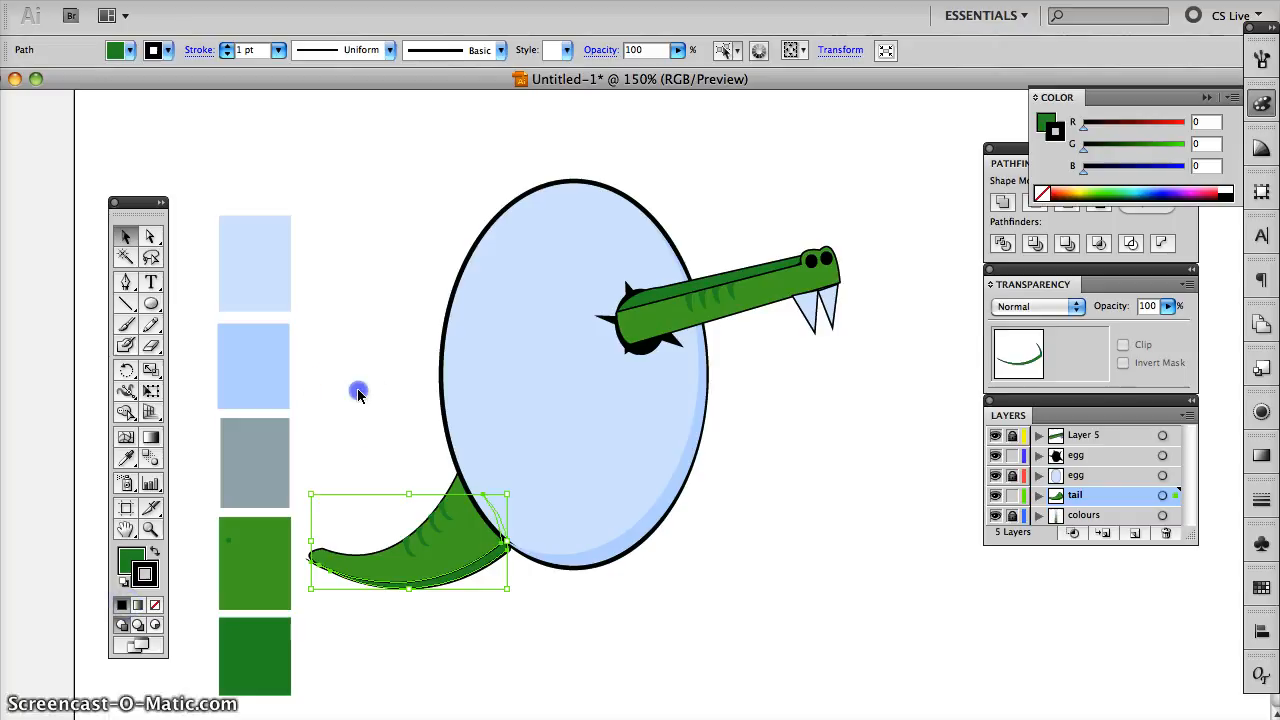
pyautogui.click(357, 391)
pyautogui.click(462, 580)
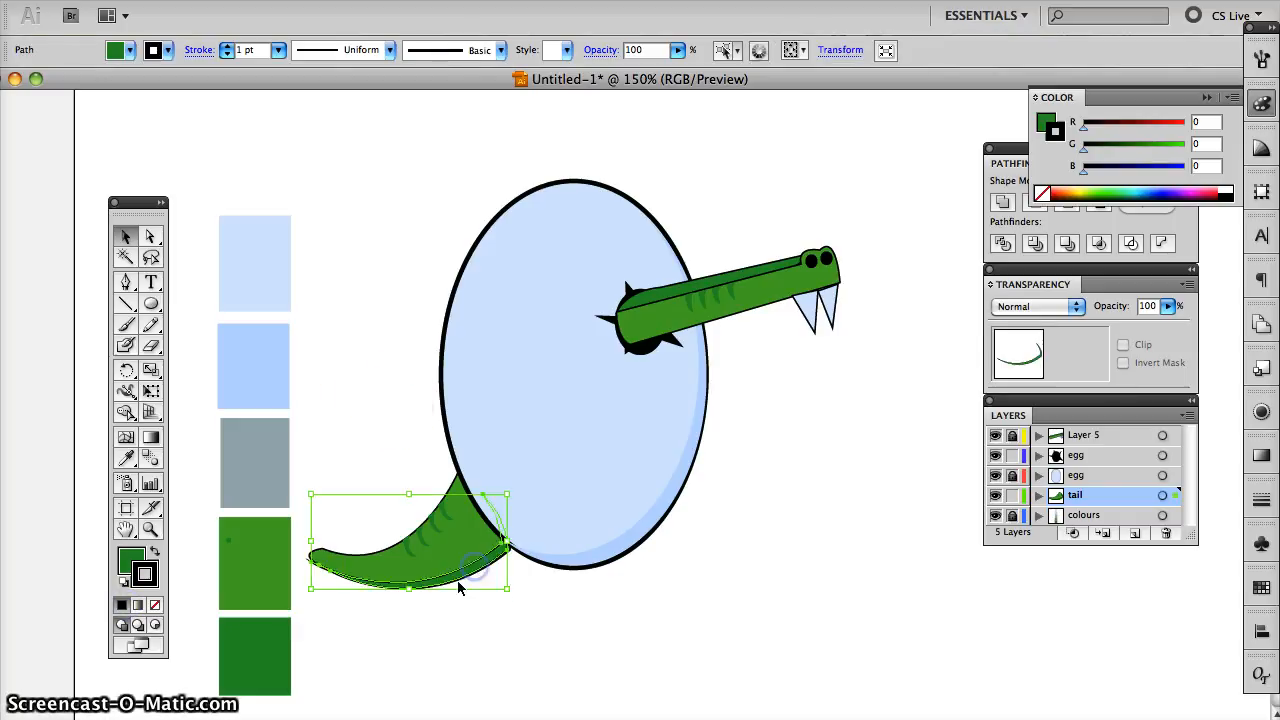
pyautogui.click(155, 604)
pyautogui.click(343, 634)
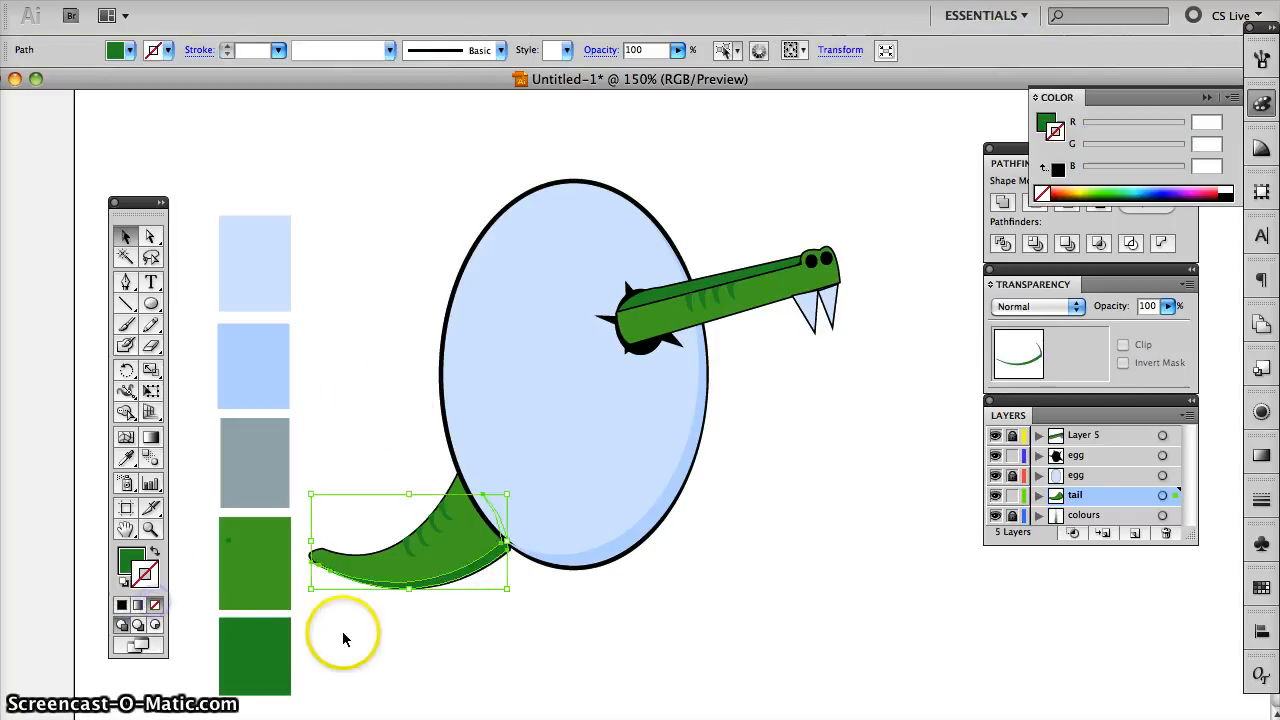
# - Nudge the tail's dark green shading slightly towards the egg to align it with the tail's black outline
pyautogui.click(495, 560)
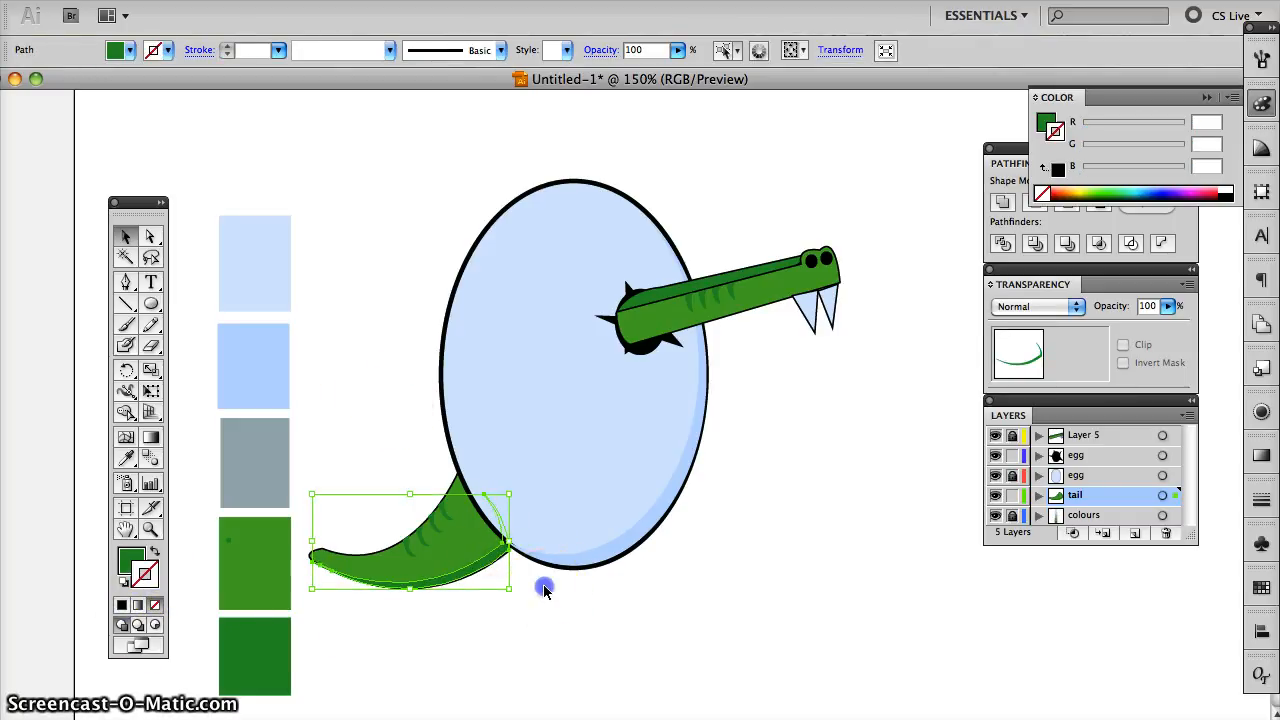
pyautogui.click(543, 588)
pyautogui.click(466, 563)
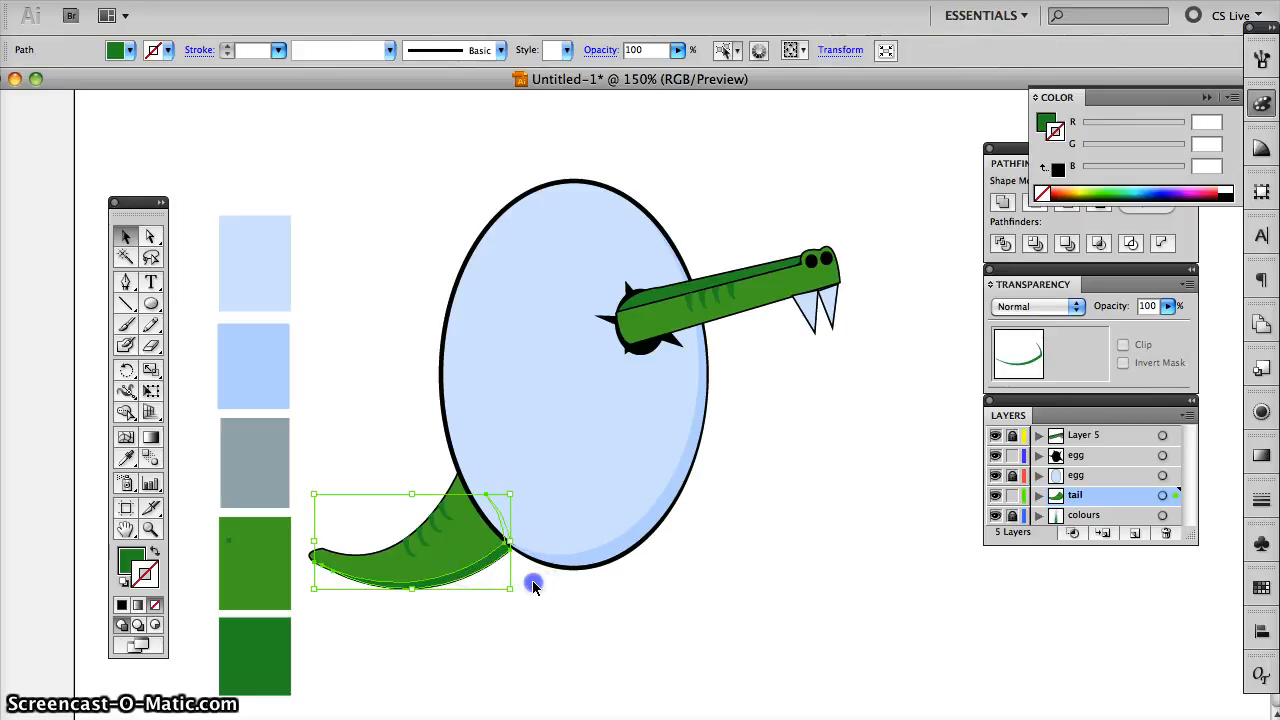
pyautogui.click(529, 586)
pyautogui.click(509, 546)
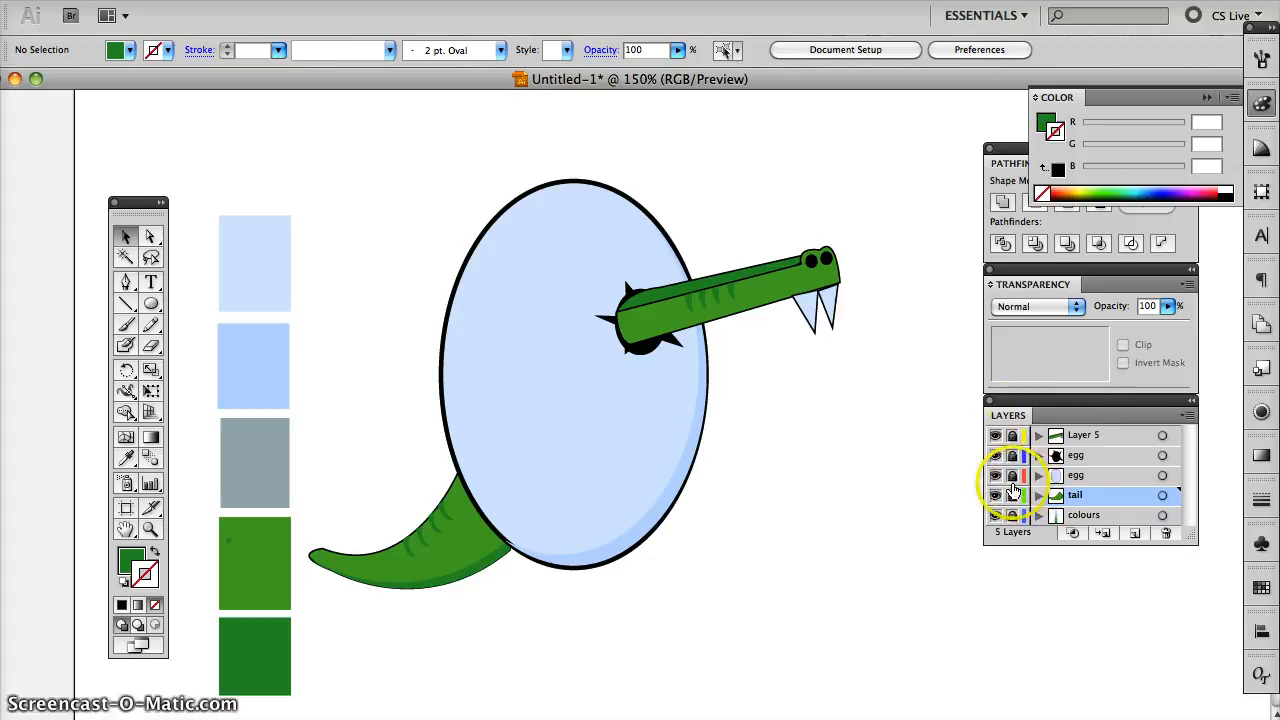
# - Add a new layer directly beneath the tail layer and name it "shade"
pyautogui.click(1134, 535)
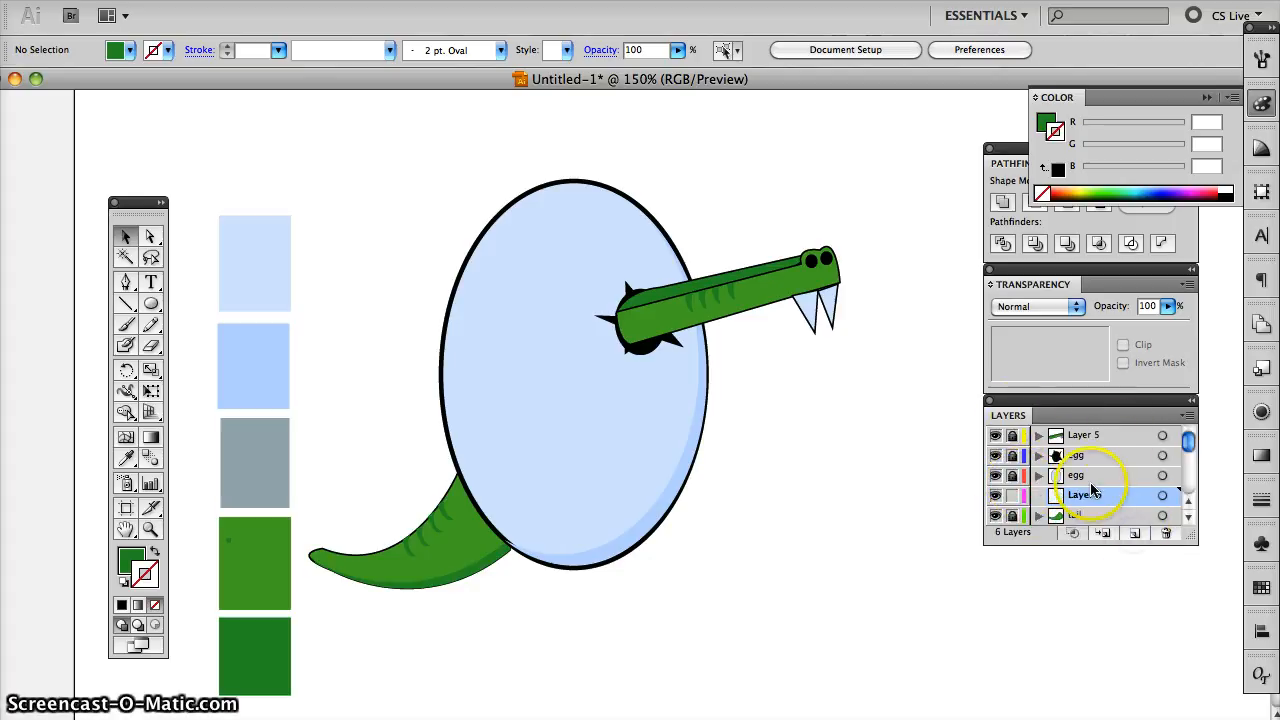
pyautogui.moveTo(1085, 495); pyautogui.dragTo(1087, 518)
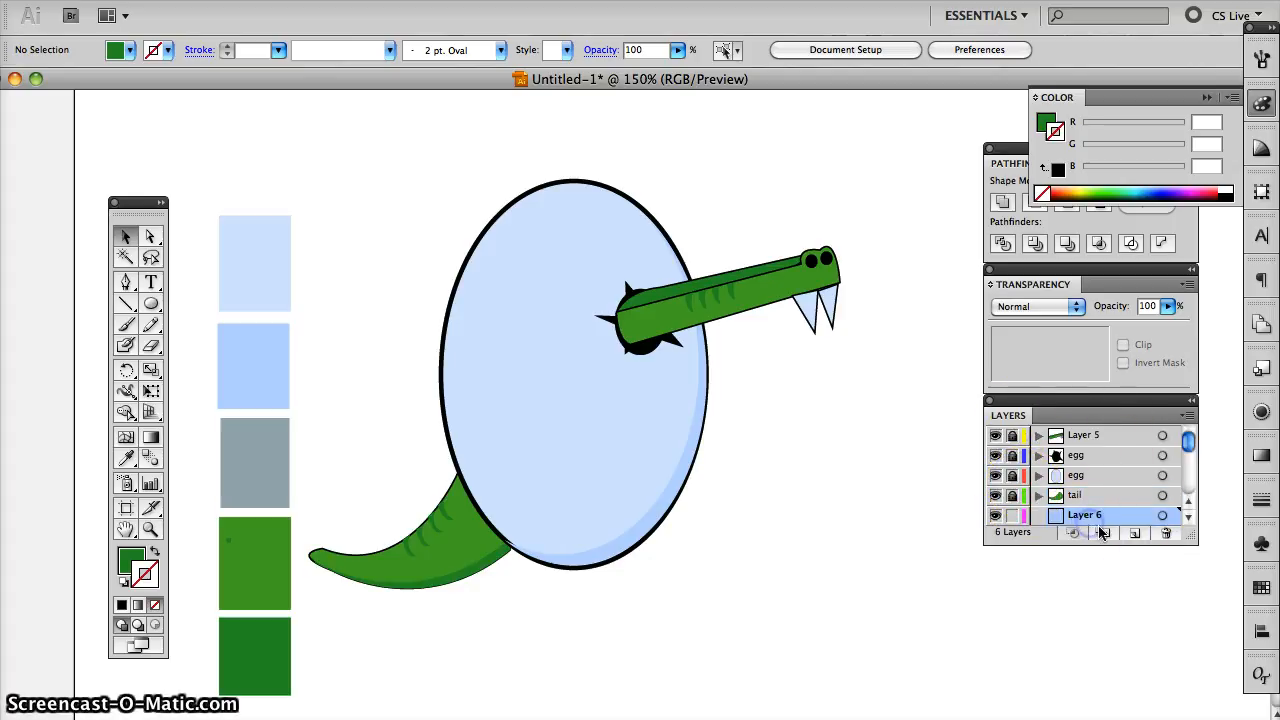
pyautogui.doubleClick(1082, 517)
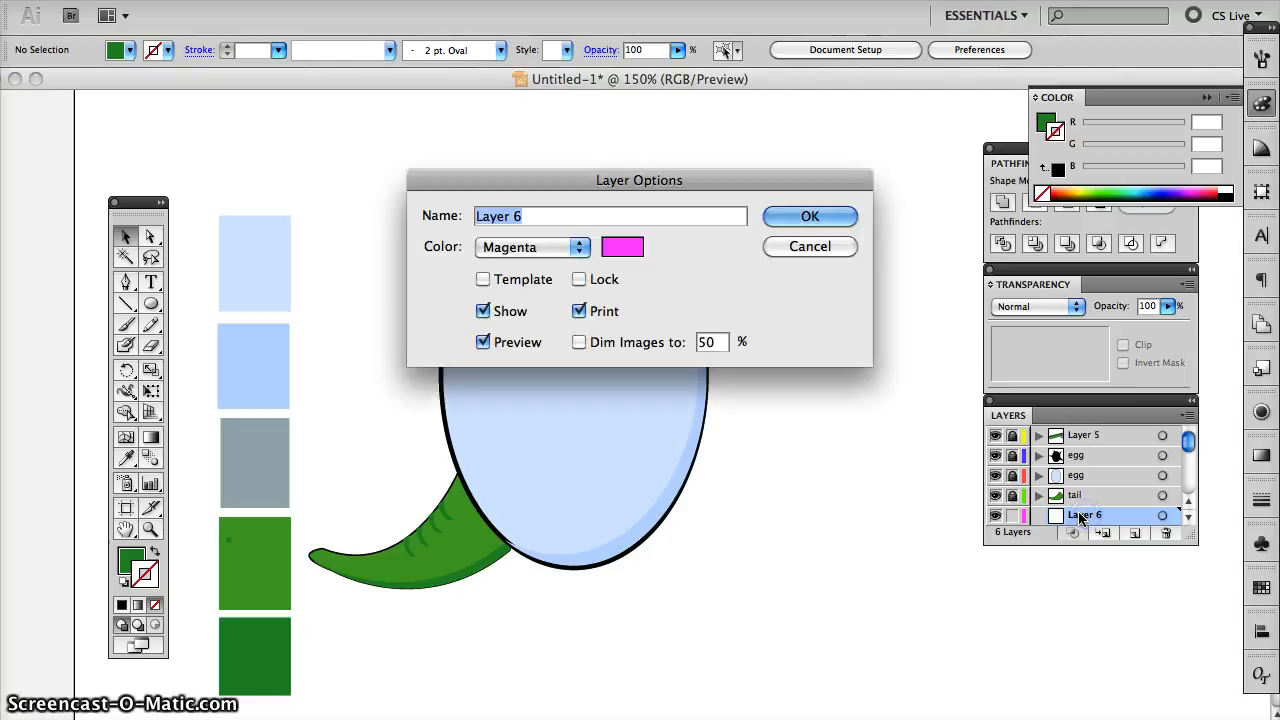
pyautogui.write('shade')
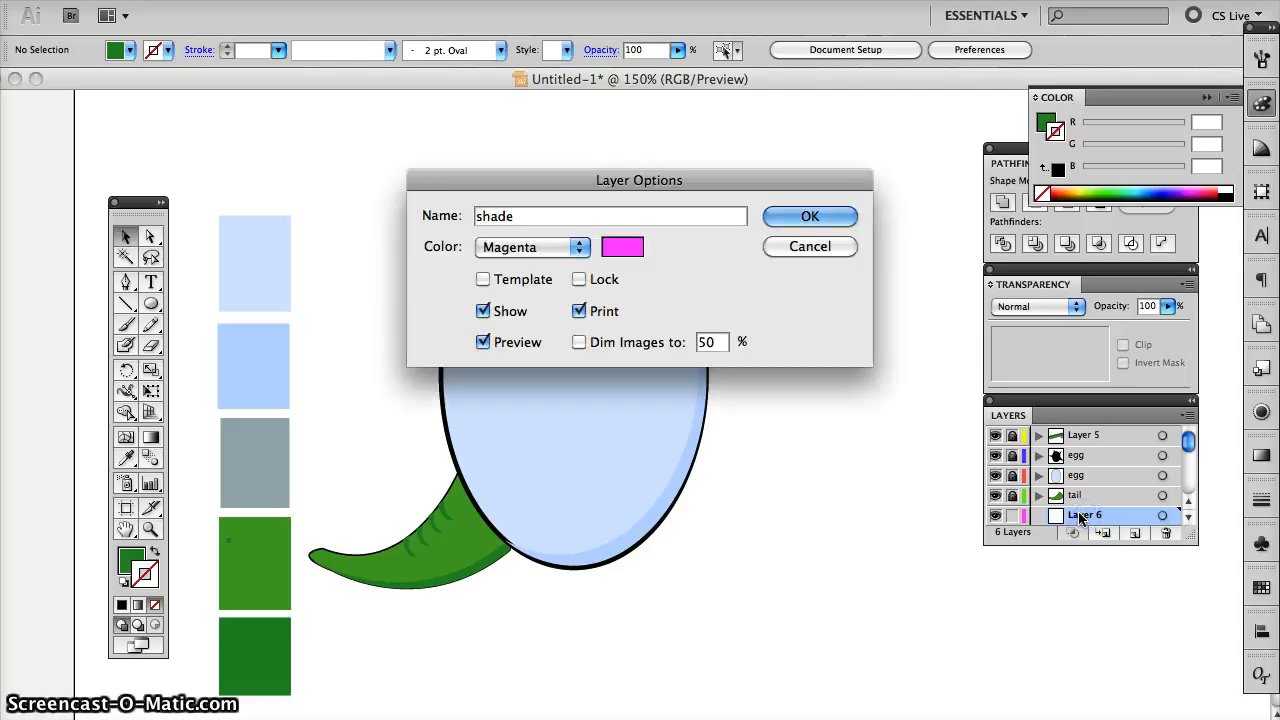
pyautogui.press('Return')
# - Draw a wide, flat ellipse under the egg on the shade layer and fill it with the grey swatch colour
pyautogui.click(150, 304)
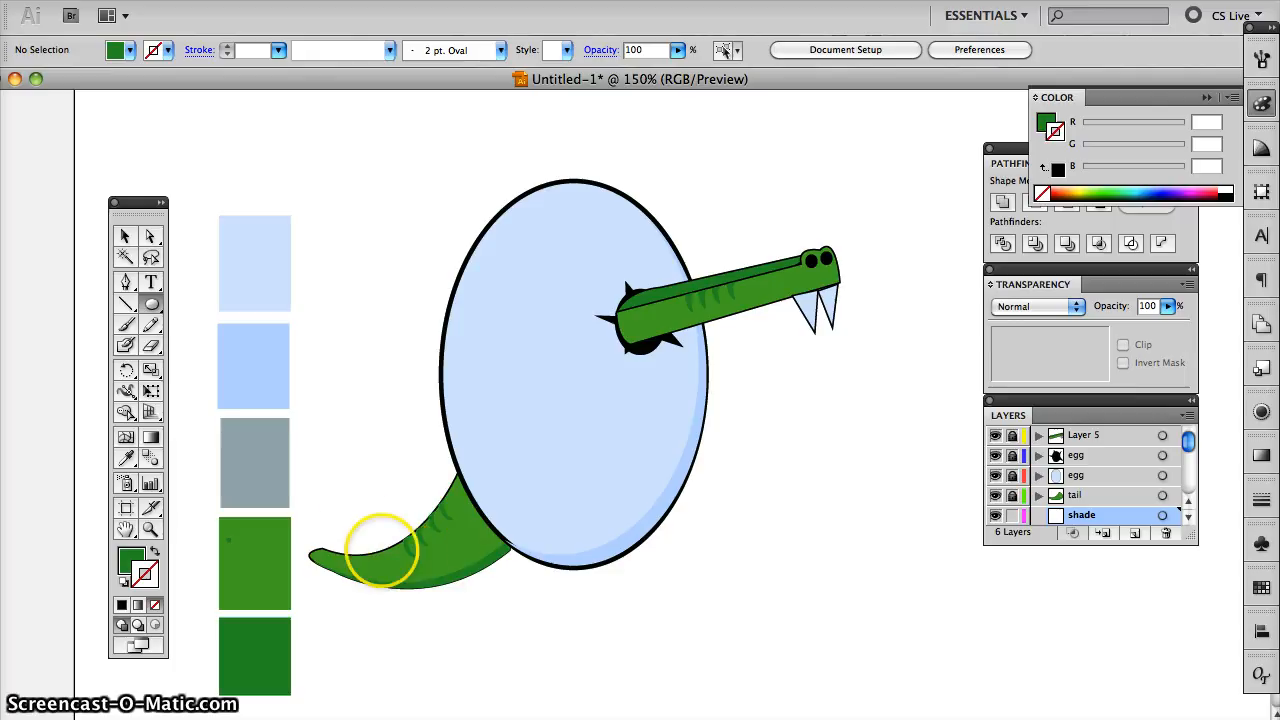
pyautogui.click(501, 561)
pyautogui.moveTo(501, 561); pyautogui.dragTo(791, 598)
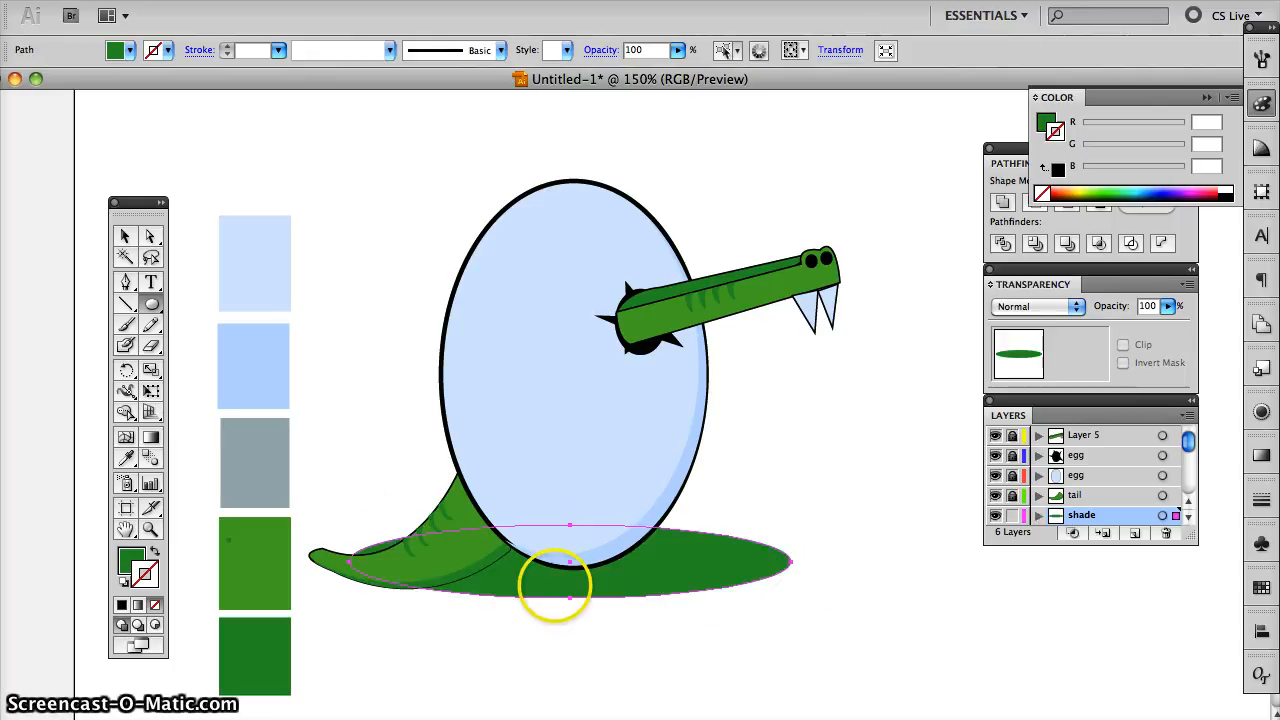
pyautogui.click(125, 456)
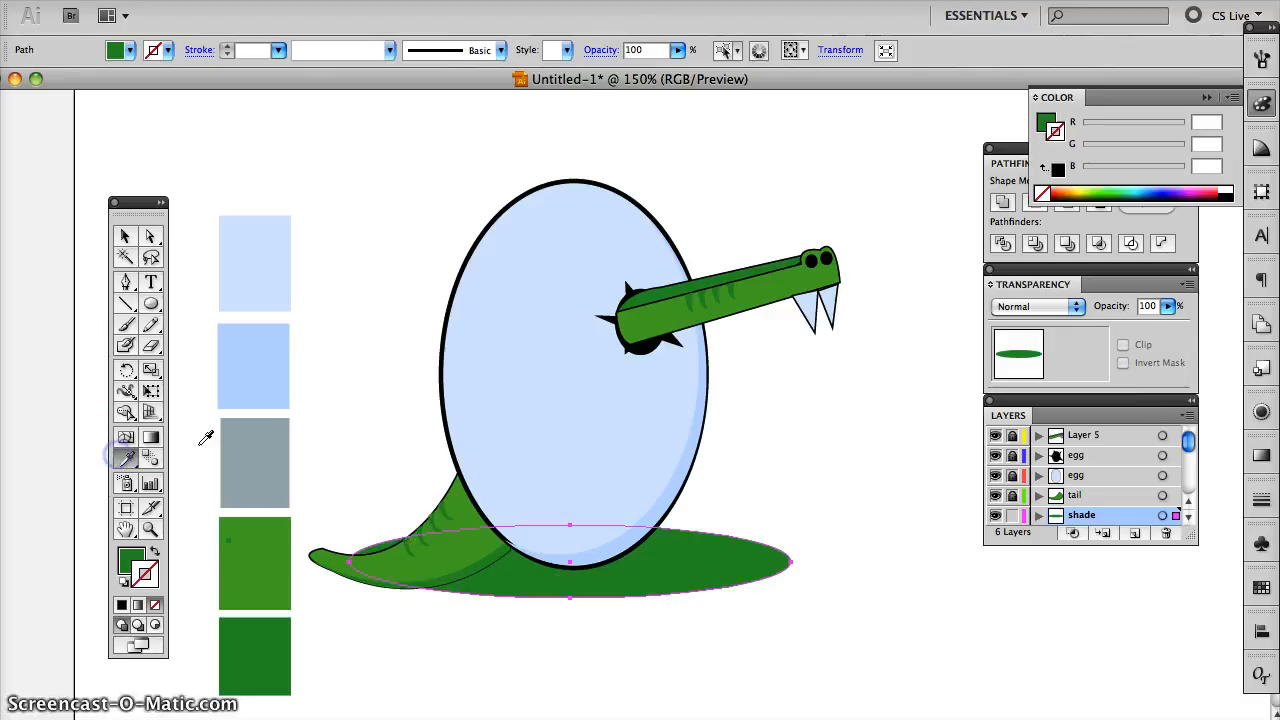
pyautogui.click(258, 450)
# - Narrow and flatten the grey shadow ellipse to about the egg's width and centre it beneath the egg
pyautogui.click(125, 236)
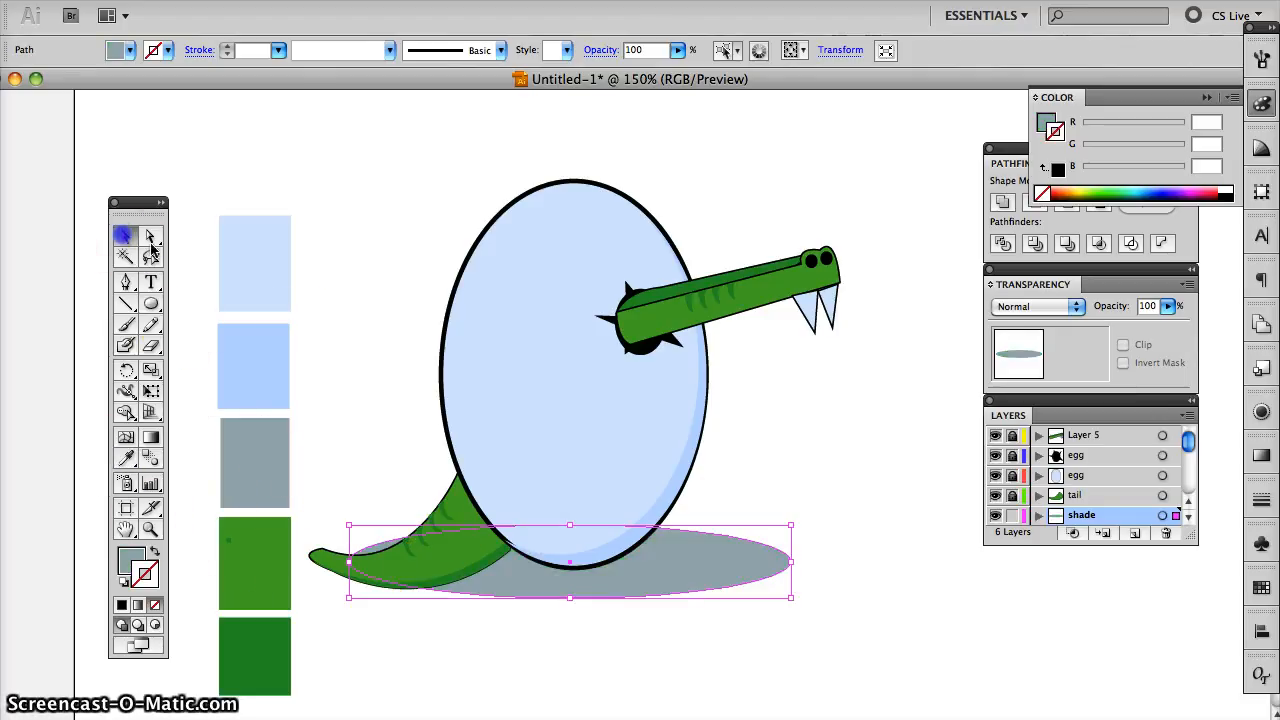
pyautogui.moveTo(791, 561); pyautogui.dragTo(686, 557)
pyautogui.click(596, 538)
pyautogui.moveTo(515, 527); pyautogui.dragTo(516, 535)
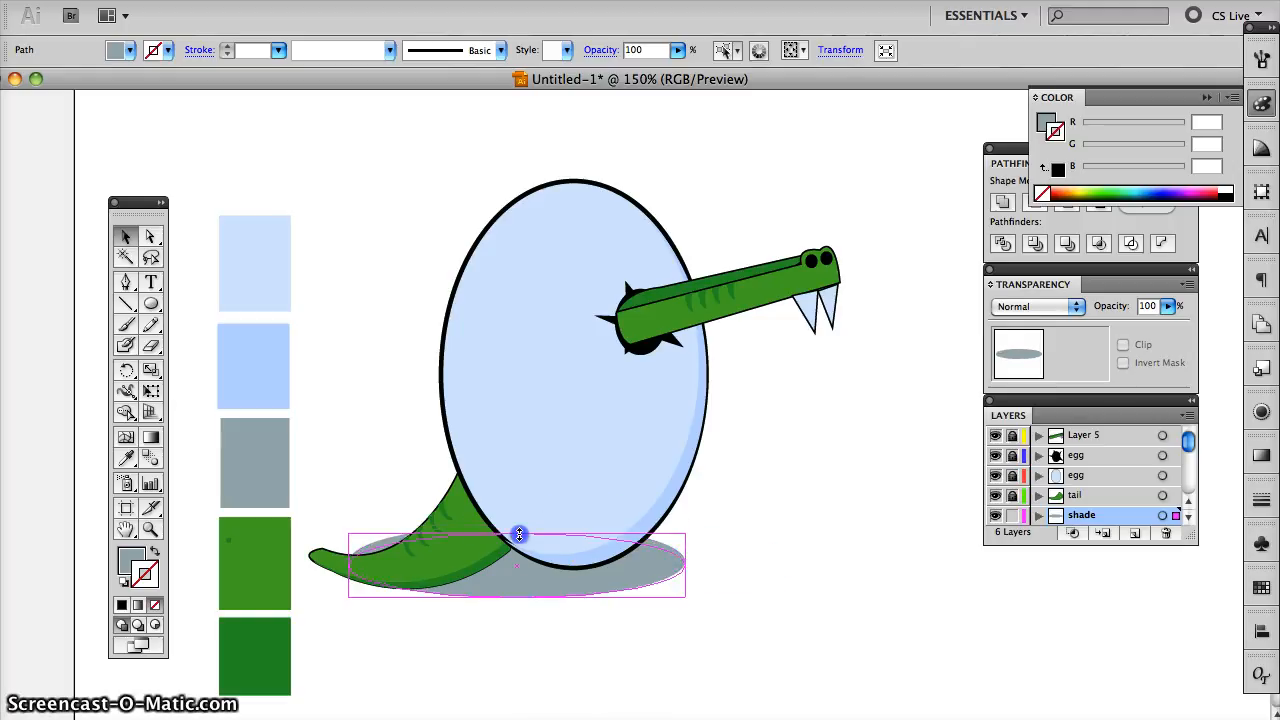
pyautogui.moveTo(349, 567); pyautogui.dragTo(603, 585)
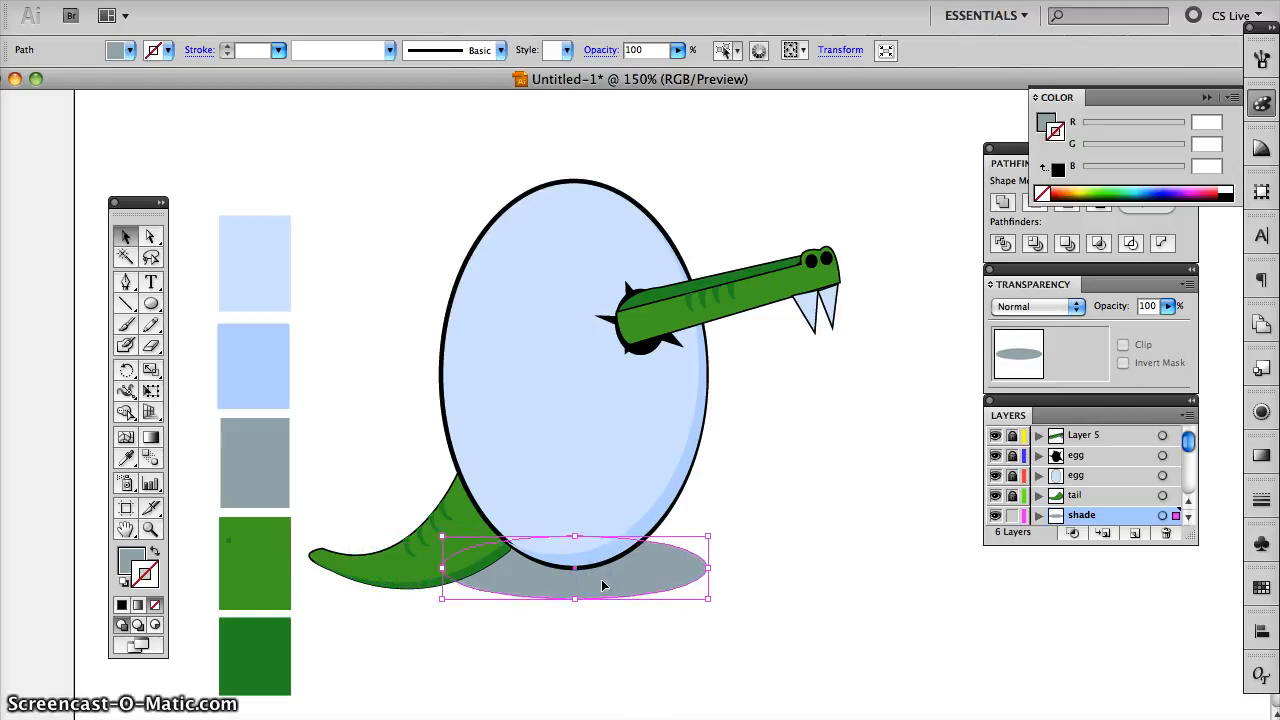
# - Rotate the grey shadow ellipse slightly clockwise
pyautogui.click(708, 606)
pyautogui.click(706, 590)
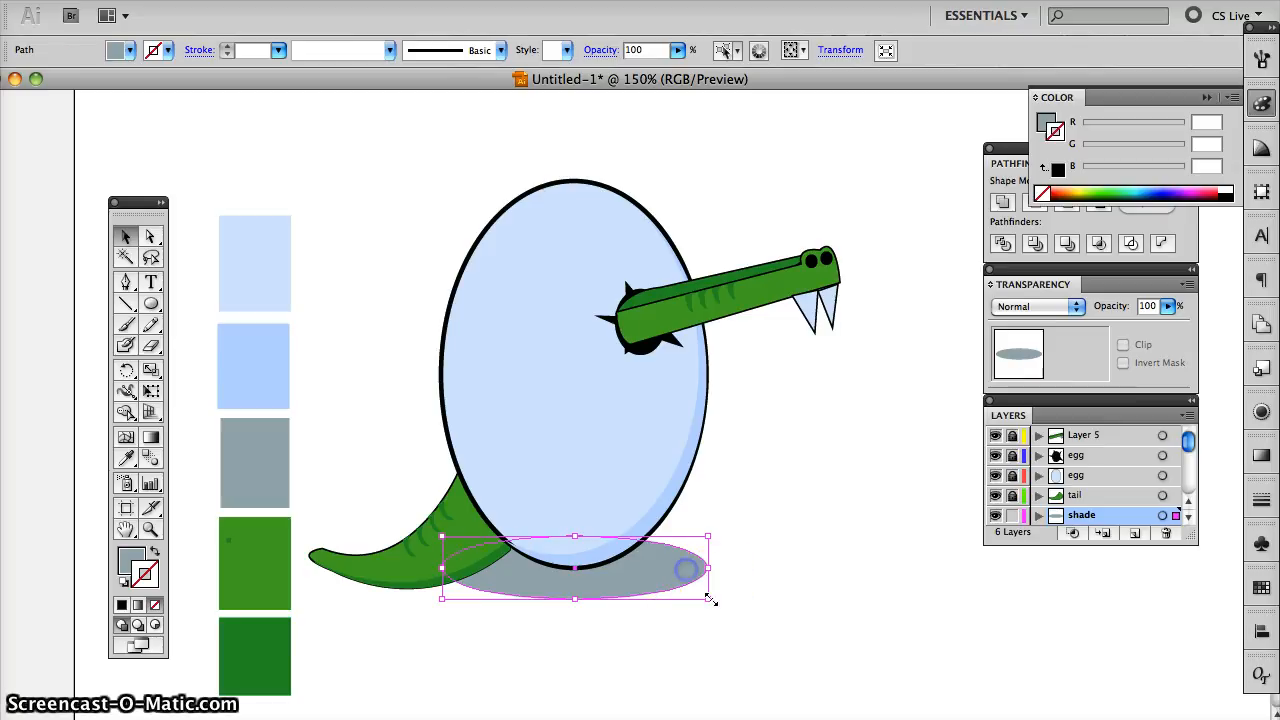
pyautogui.moveTo(712, 604); pyautogui.dragTo(707, 612)
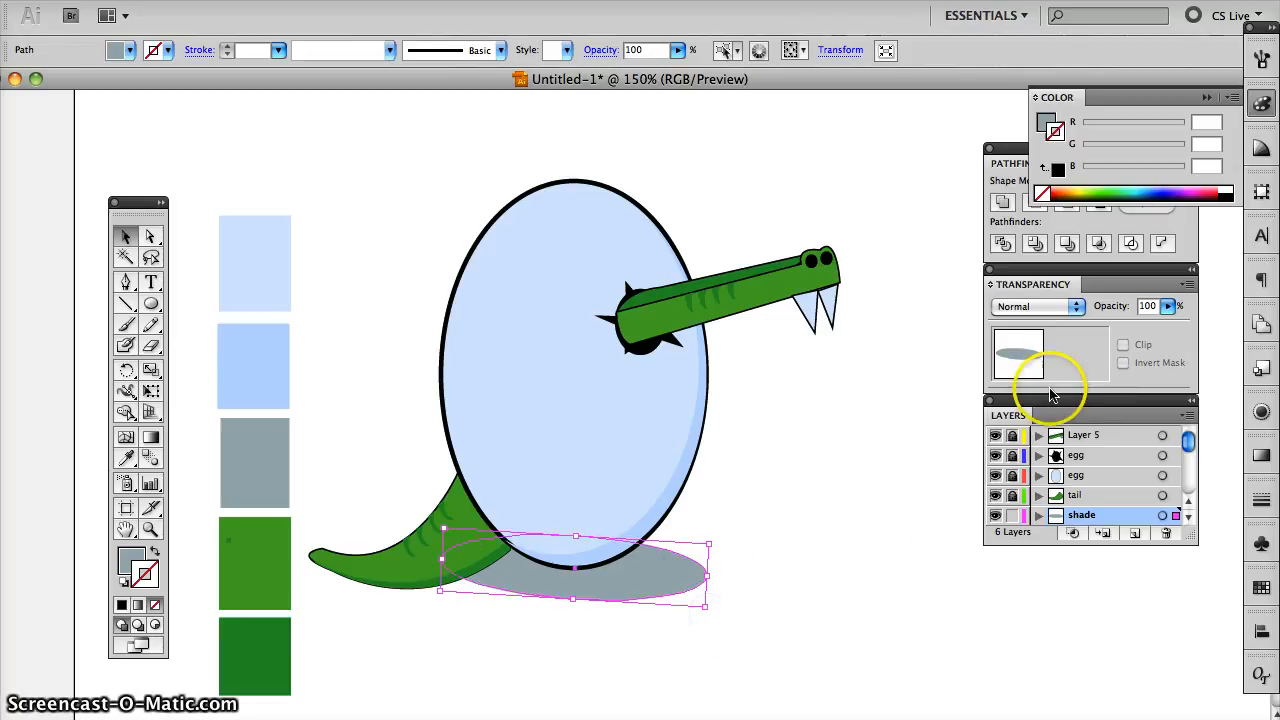
# - Reduce the grey shadow ellipse's opacity to 71% and deselect it
pyautogui.click(1165, 307)
pyautogui.click(1165, 307)
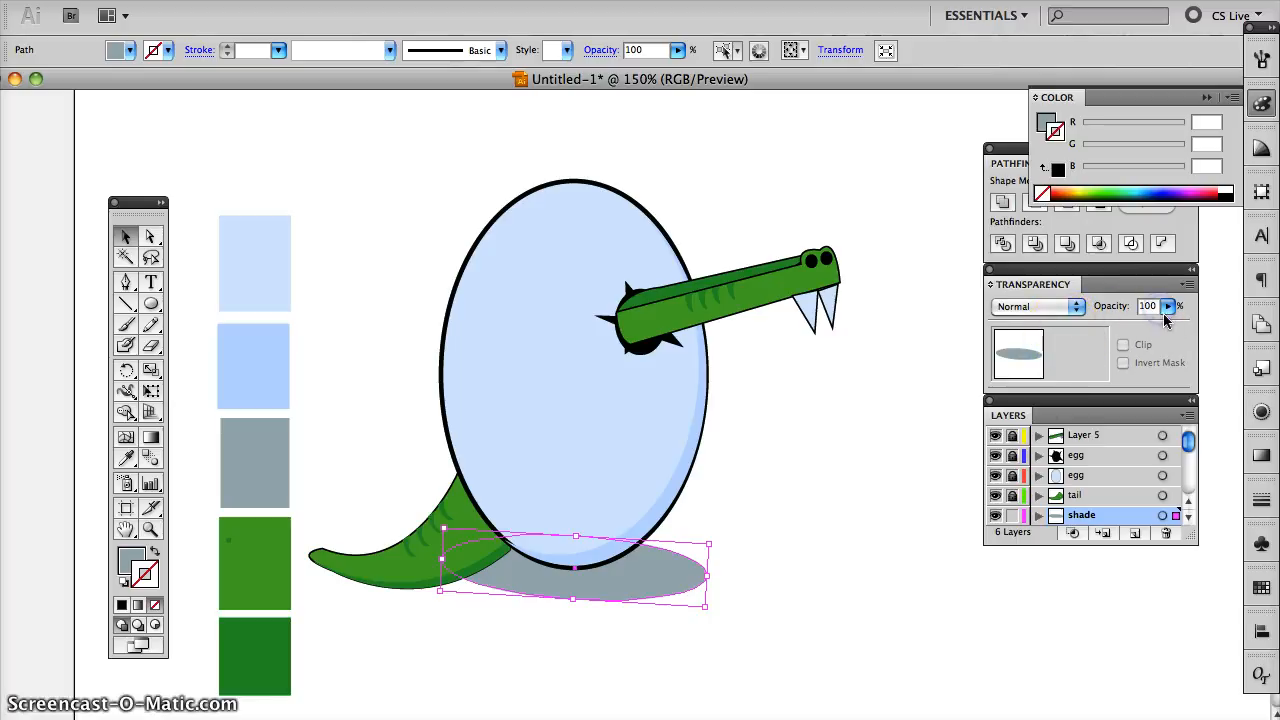
pyautogui.click(1165, 307)
pyautogui.moveTo(1165, 326); pyautogui.dragTo(1137, 334)
pyautogui.click(826, 514)
pyautogui.click(758, 593)
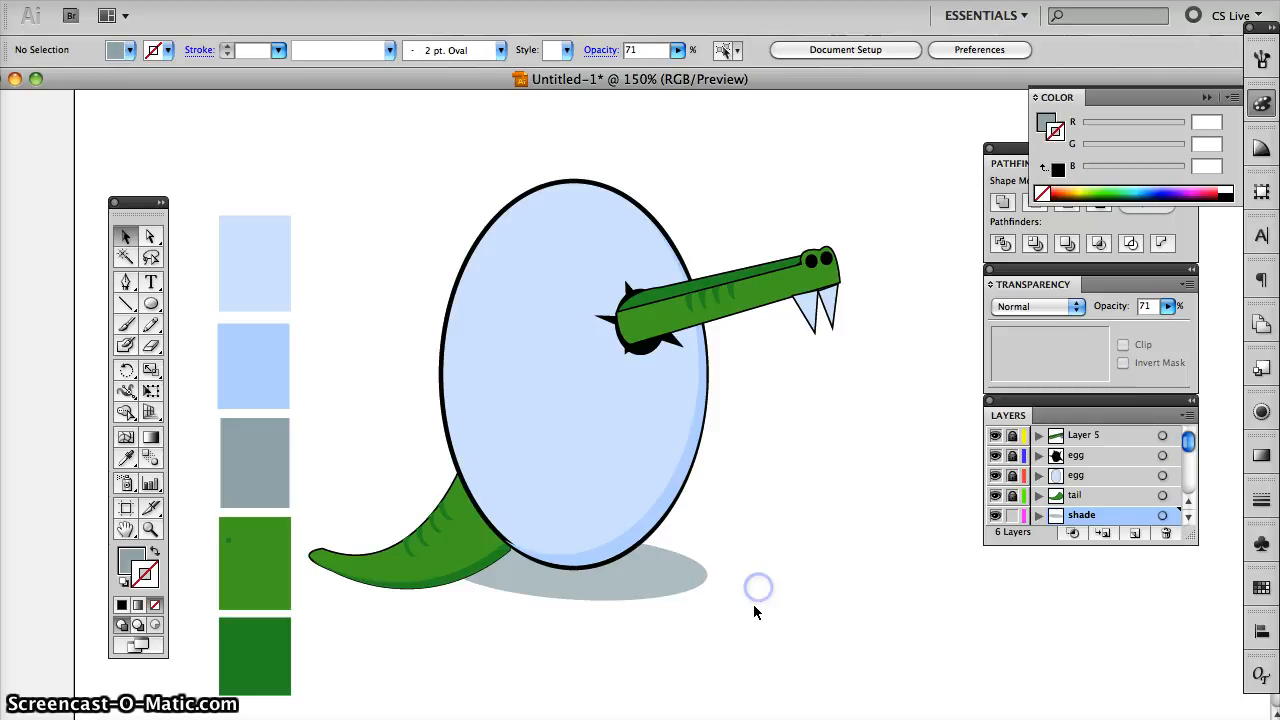